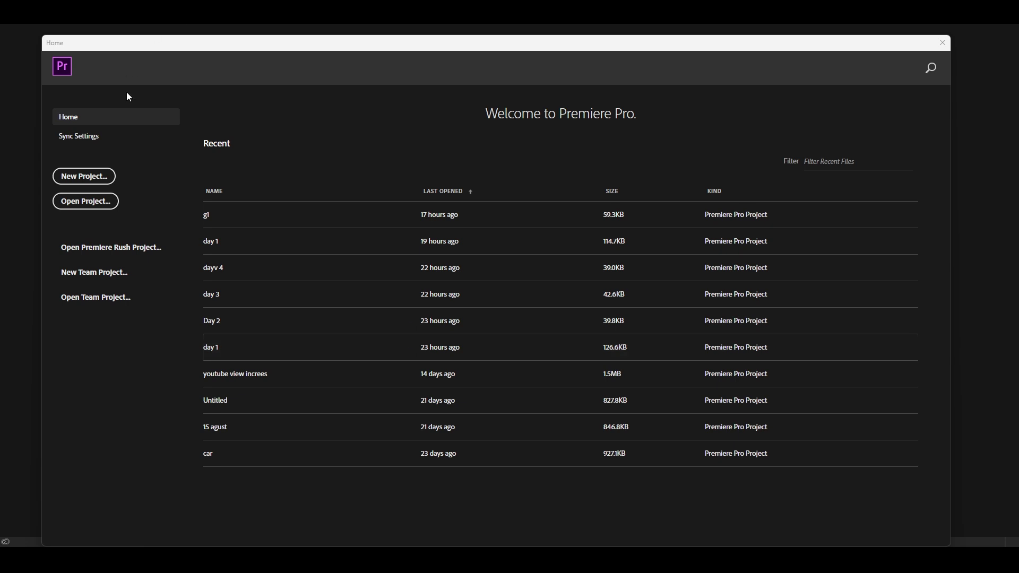
- Create a new project named 'day 2' and choose the folder where it will be saved
left_click(87, 177)
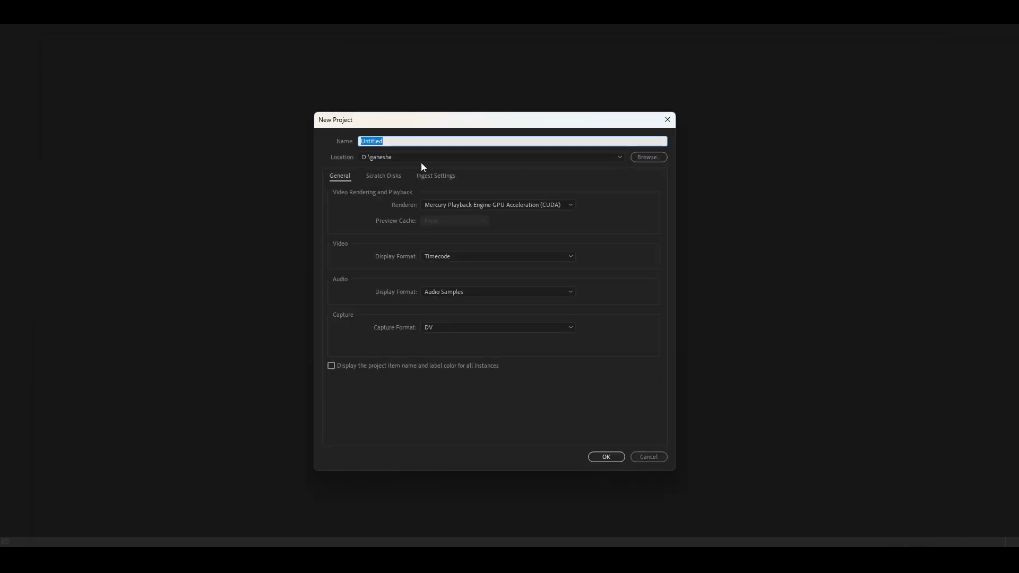
type("day 2")
left_click(649, 157)
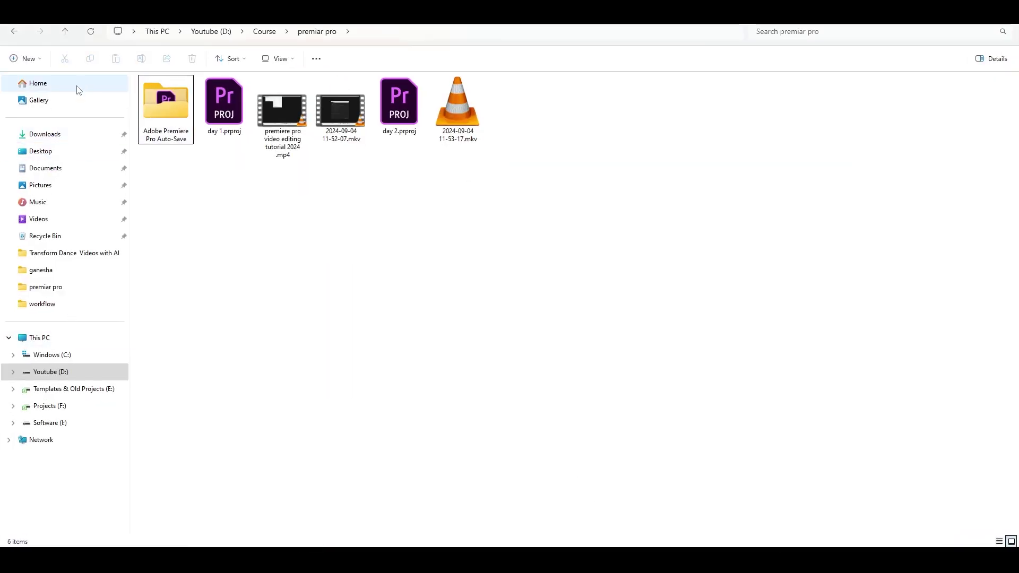
- Find the aerial waterfall MP4 in Desktop > Premiere Pro Class > Videos and drag it into Premiere Pro
left_click(40, 151)
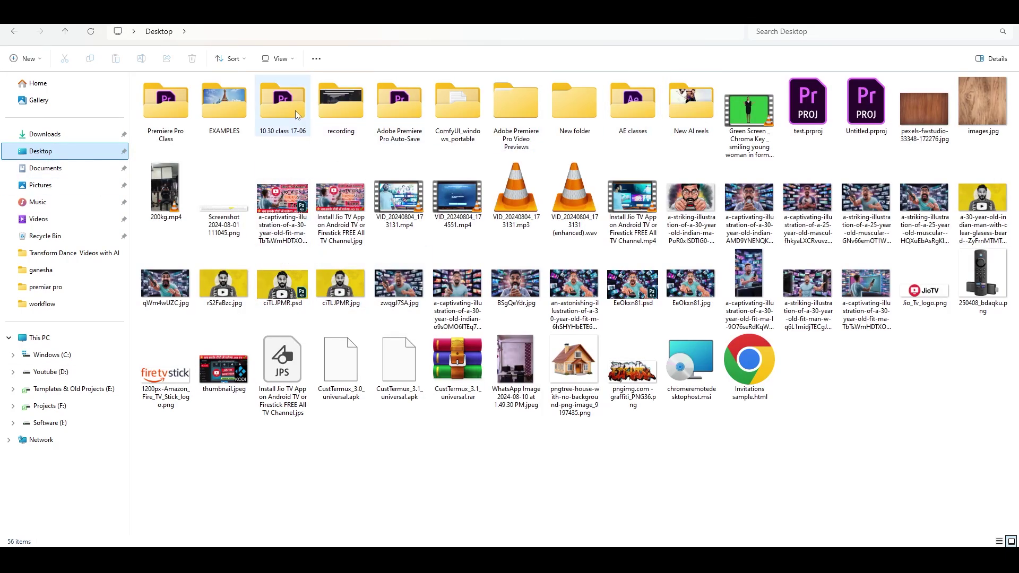
double_click(175, 100)
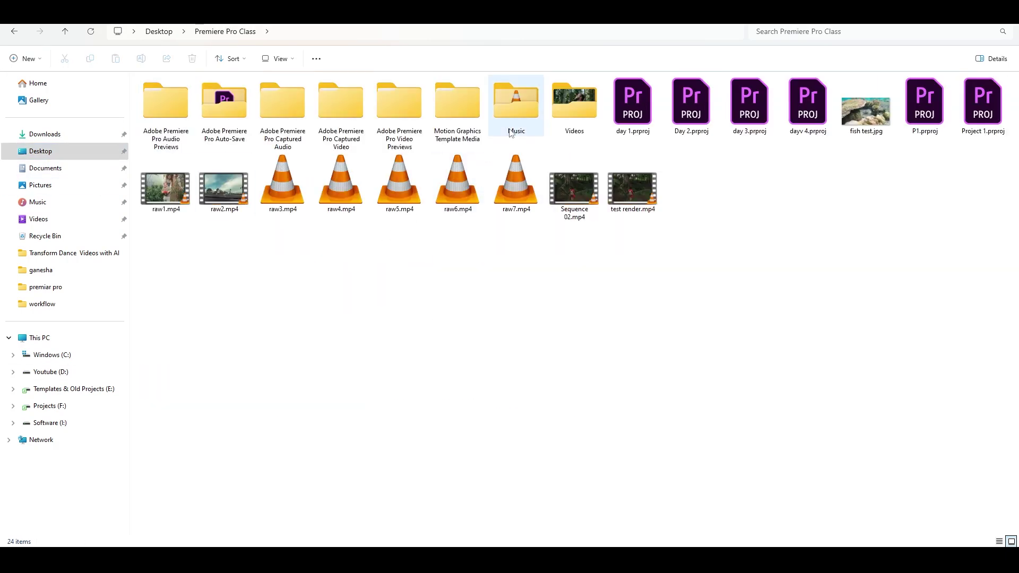
double_click(567, 113)
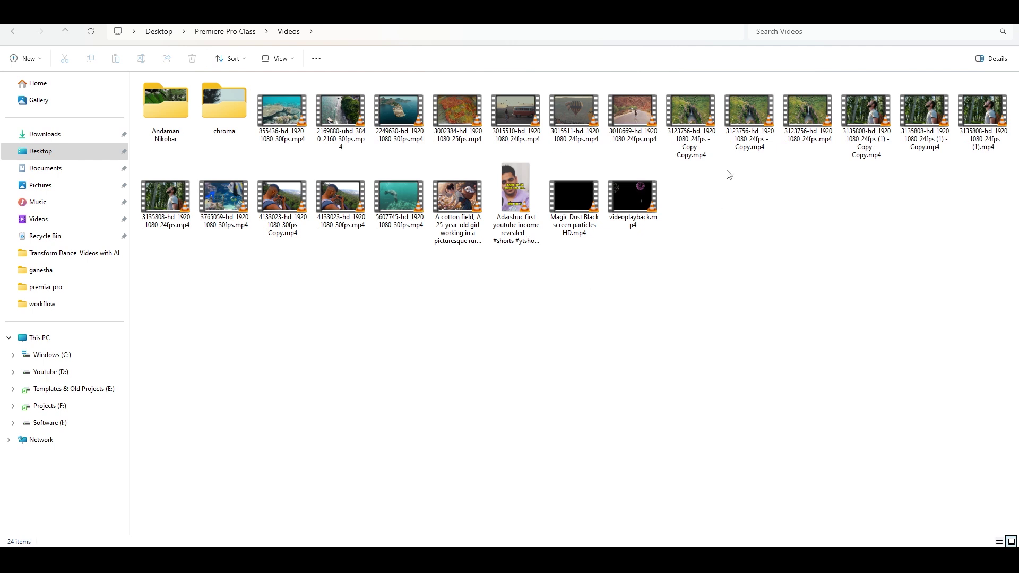
left_click(699, 122)
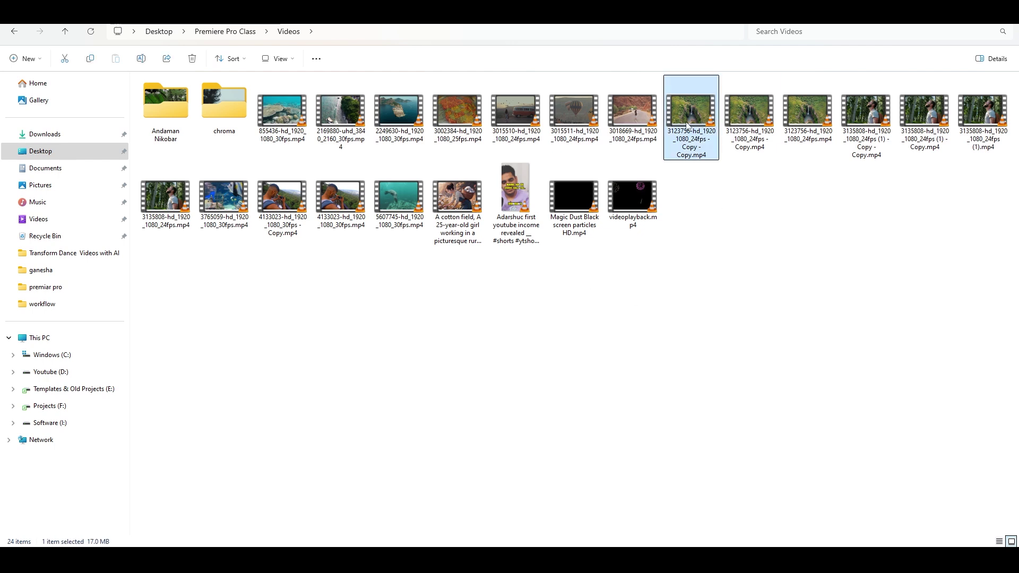
mouse_move(681, 115)
left_mouse_down()
mouse_move(536, 542)
mouse_move(234, 439)
left_mouse_up()
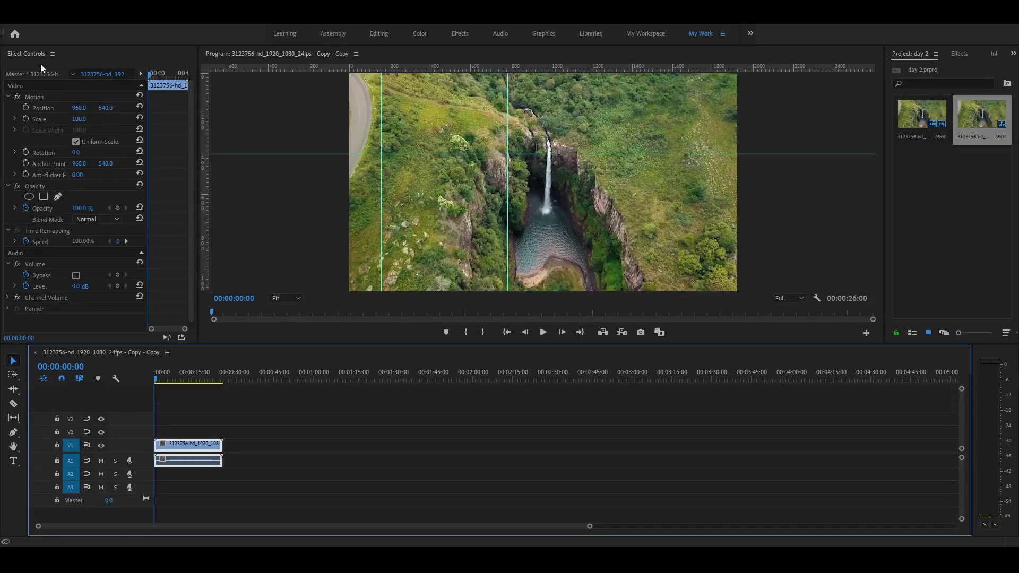
- Dock the Project panel beside Effect Controls and save the change to the workspace
left_click(32, 72)
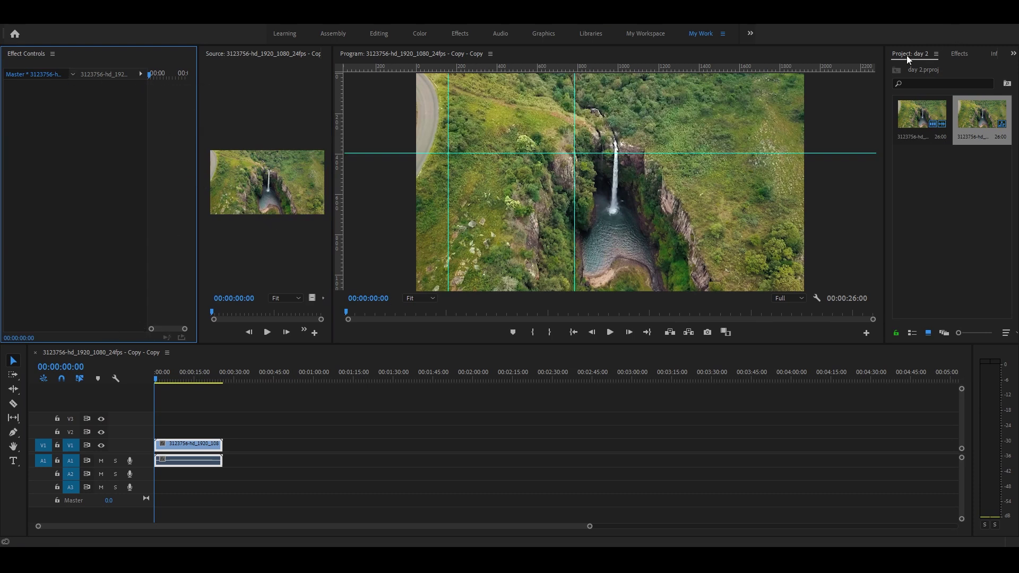
left_click_drag(909, 58, 88, 135)
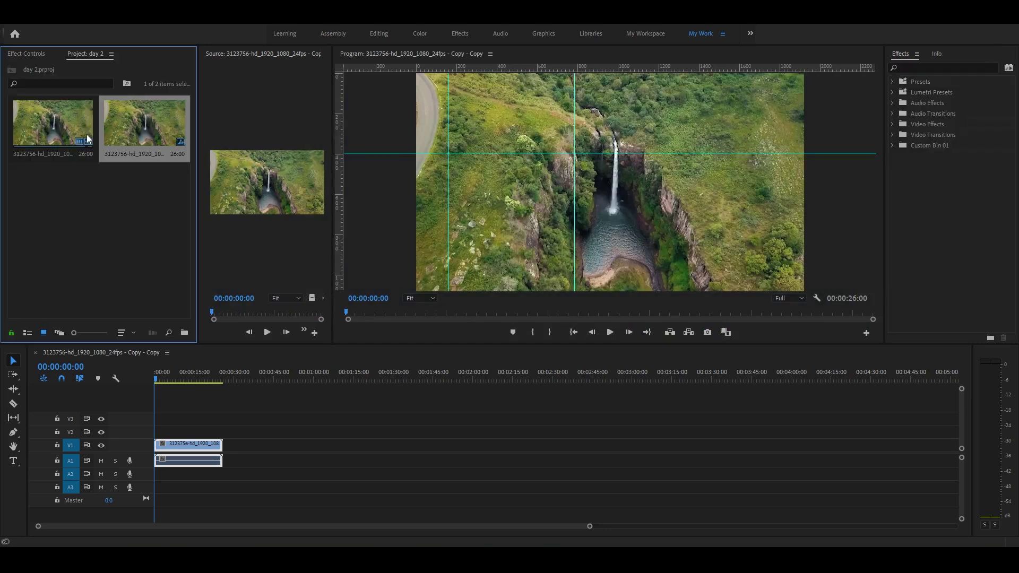
left_click(722, 35)
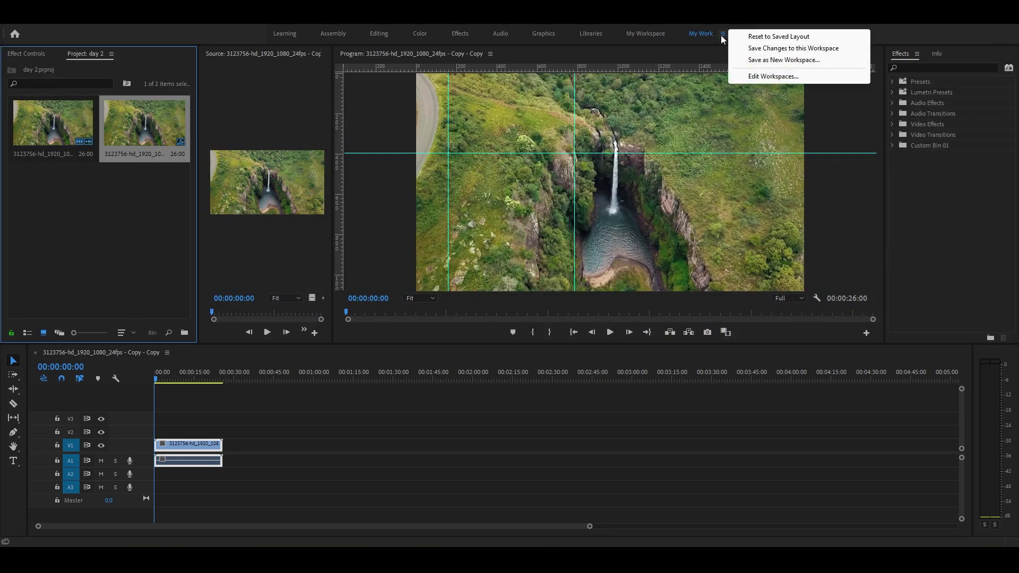
left_click(754, 49)
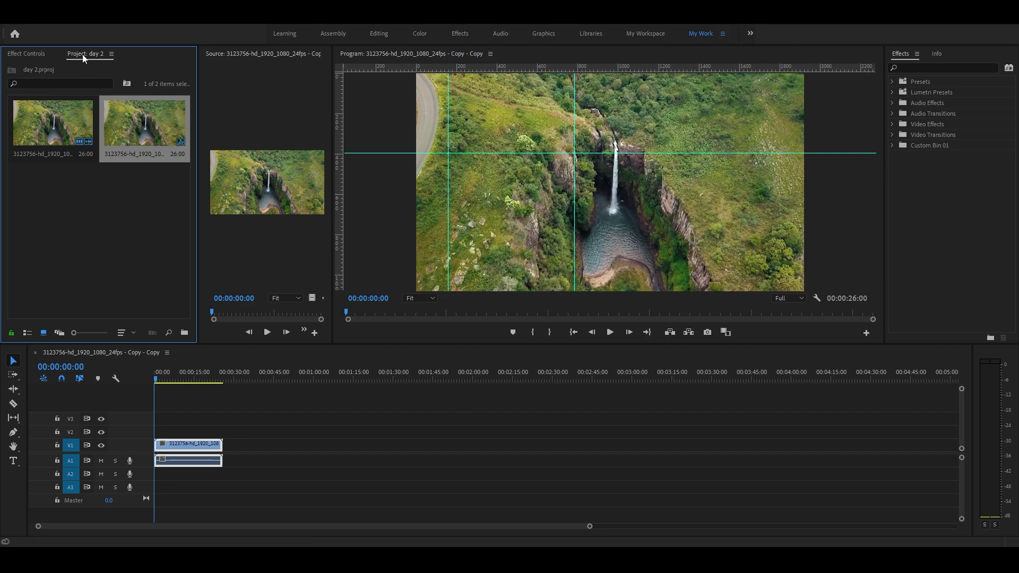
- Reposition the Project panel and save this final layout to the My Work workspace
left_click_drag(84, 58, 115, 205)
left_click(723, 34)
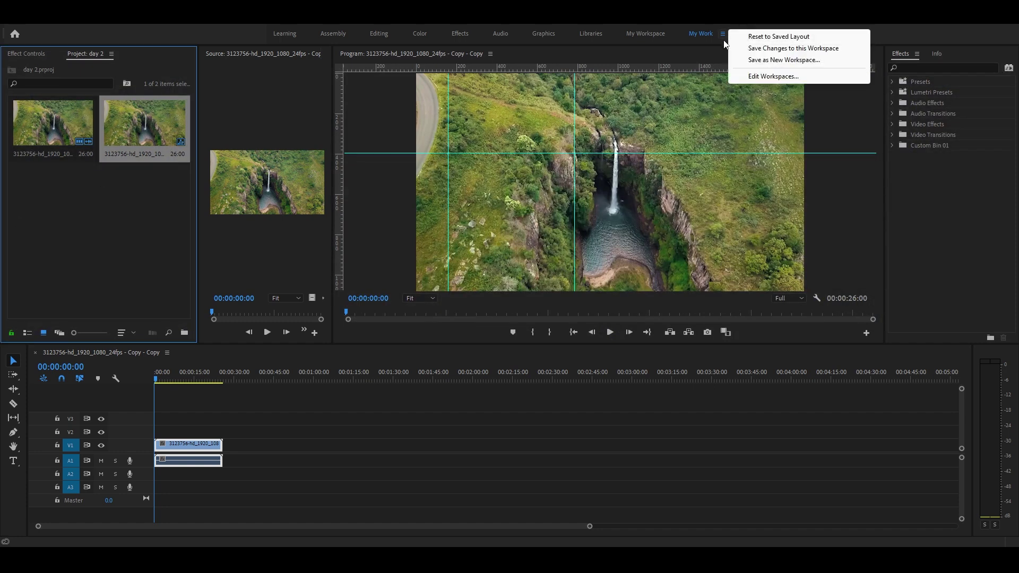
left_click(700, 35)
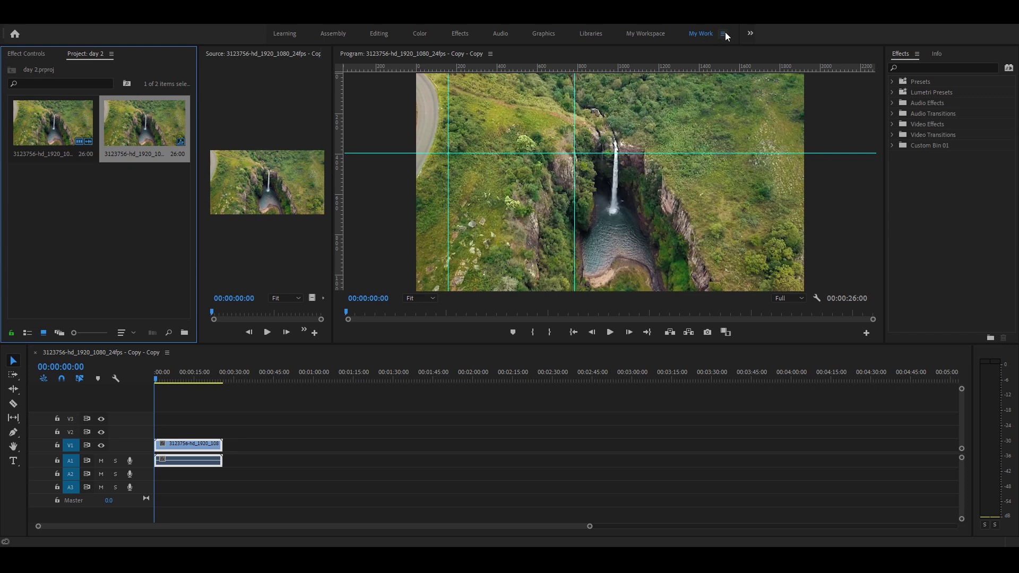
left_click(724, 34)
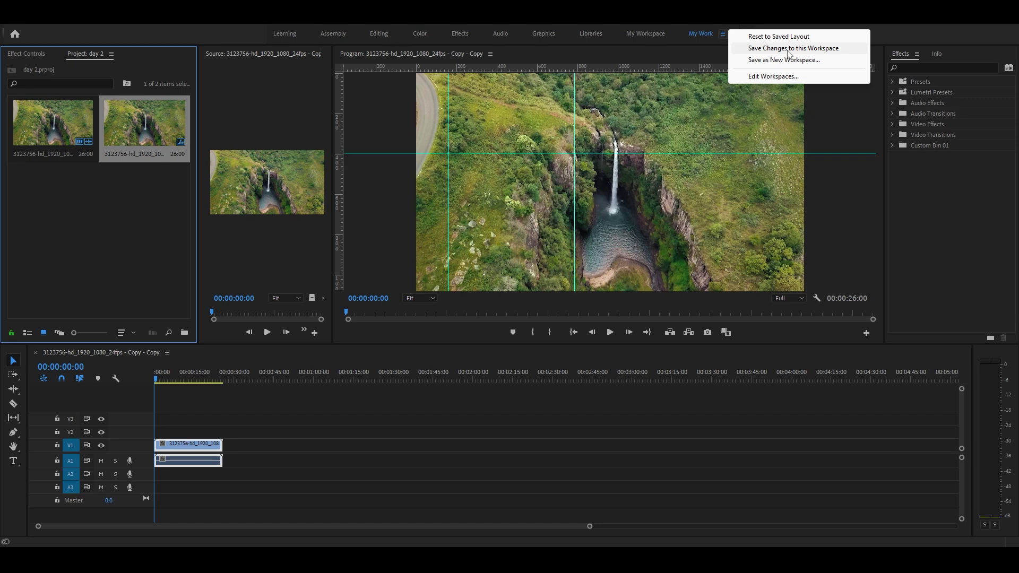
left_click(787, 51)
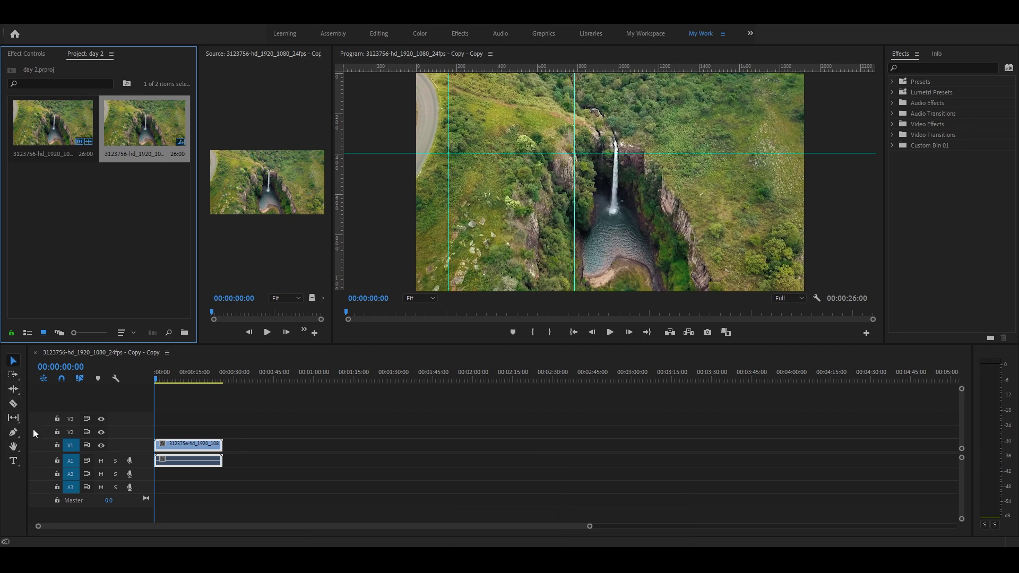
left_click_drag(589, 527, 286, 527)
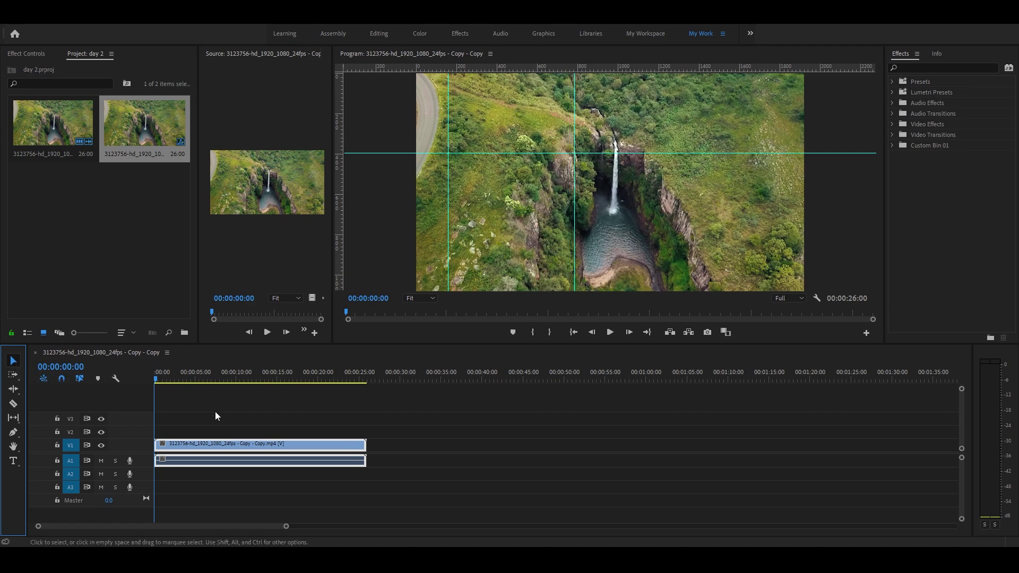
left_click_drag(217, 445, 287, 445)
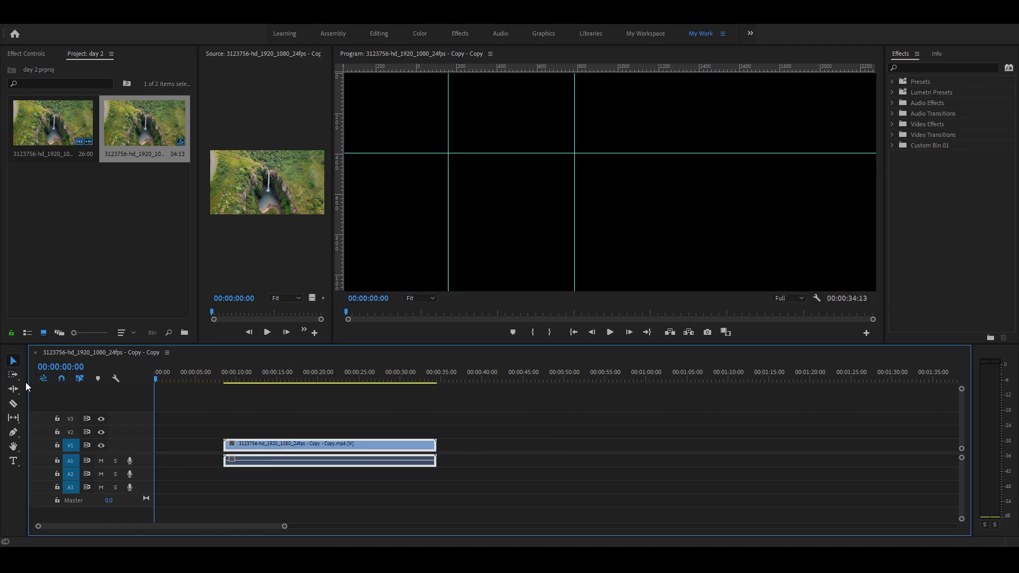
left_click(13, 418)
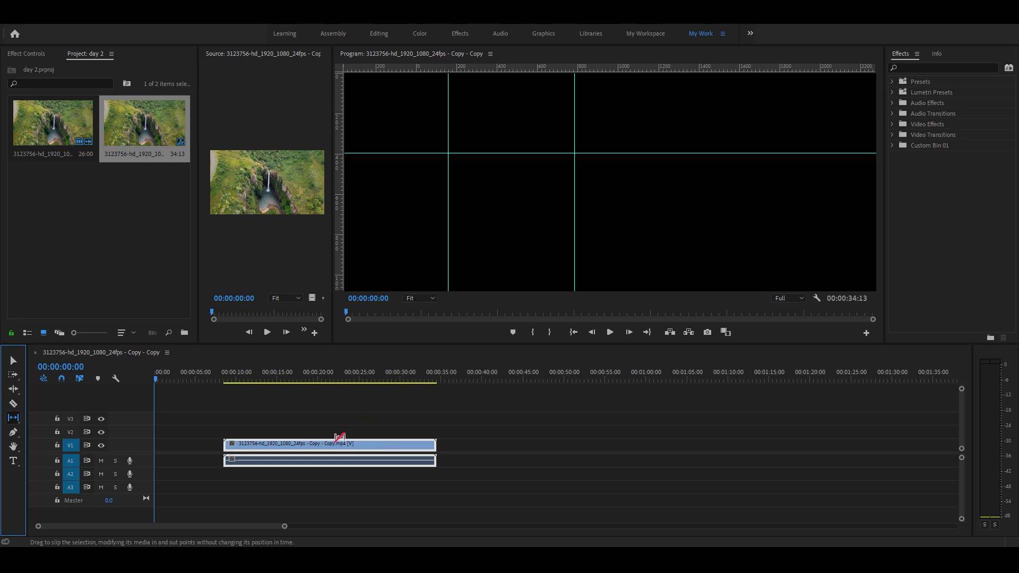
left_click(13, 363)
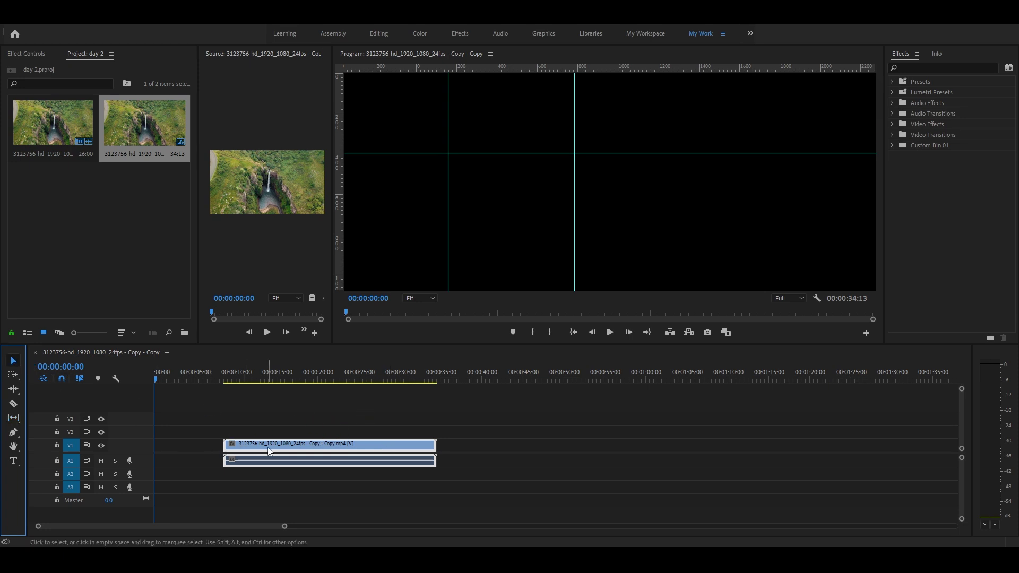
left_click_drag(269, 451, 200, 452)
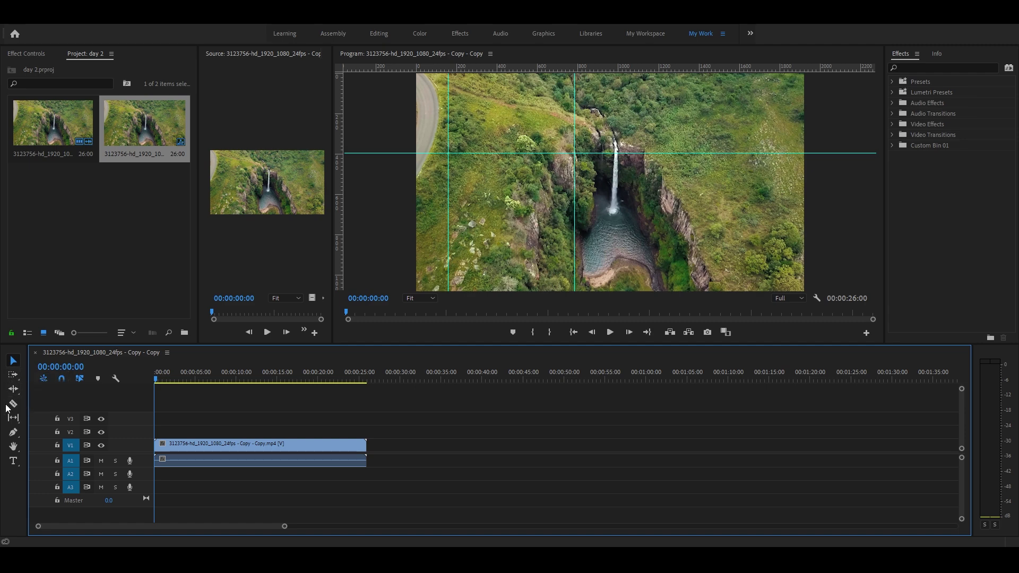
key("ctrl+a")
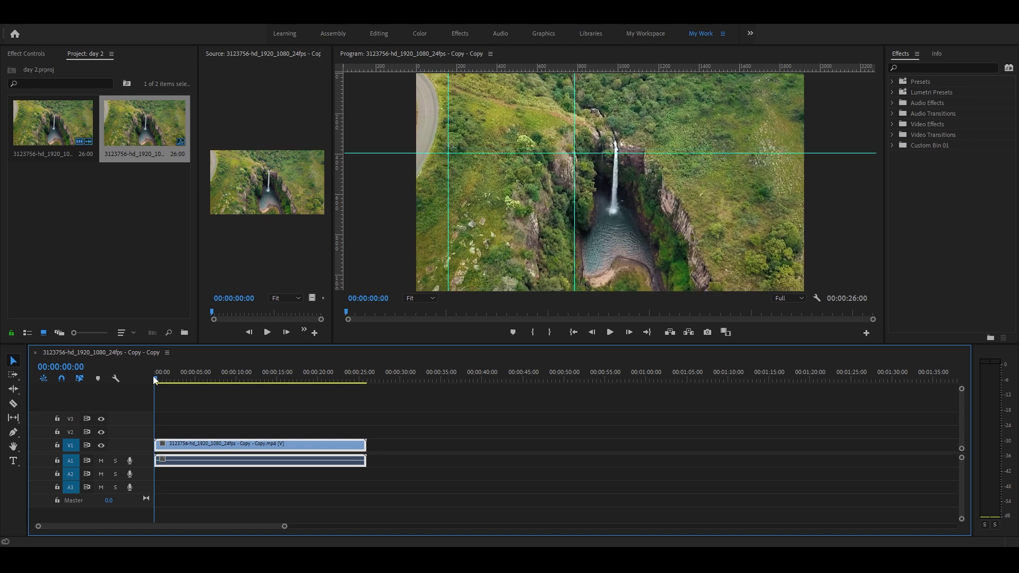
- Duplicate the waterfall clip and place the copy on track V2
left_click(14, 376)
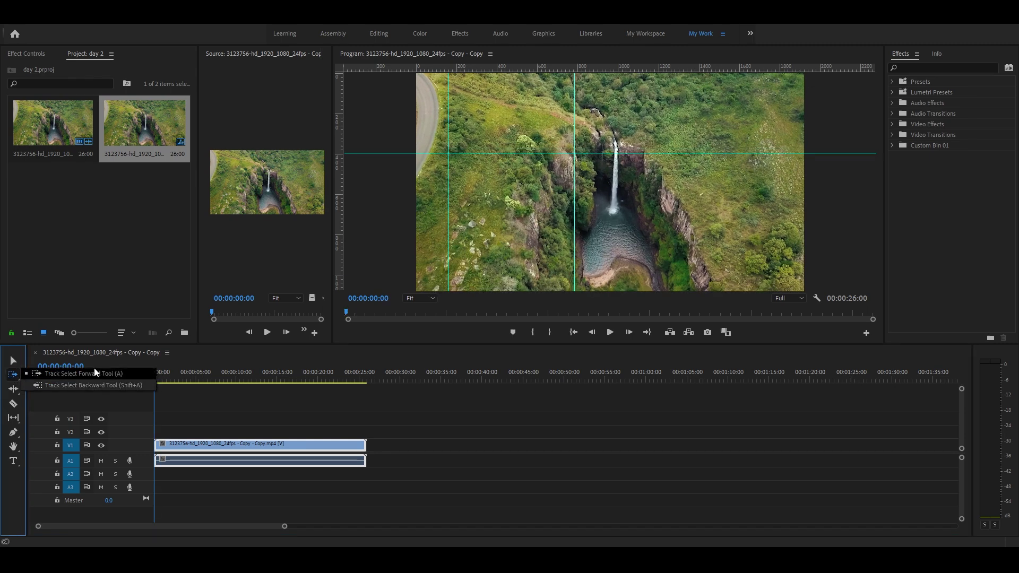
left_click(96, 374)
key("v")
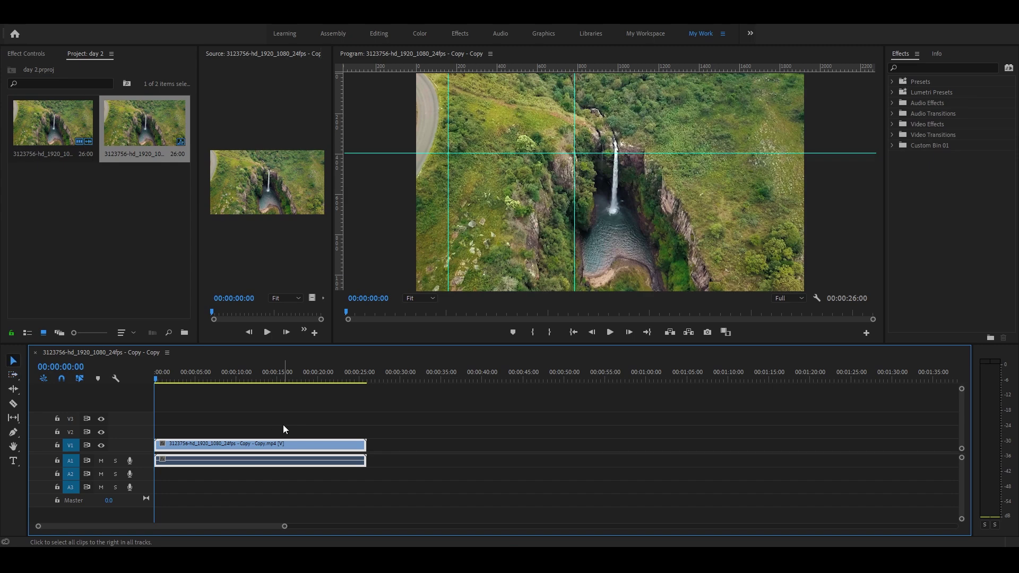
left_click(282, 425)
mouse_move(269, 450)
left_mouse_down()
mouse_move(575, 432)
mouse_move(333, 403)
mouse_move(603, 439)
left_mouse_up()
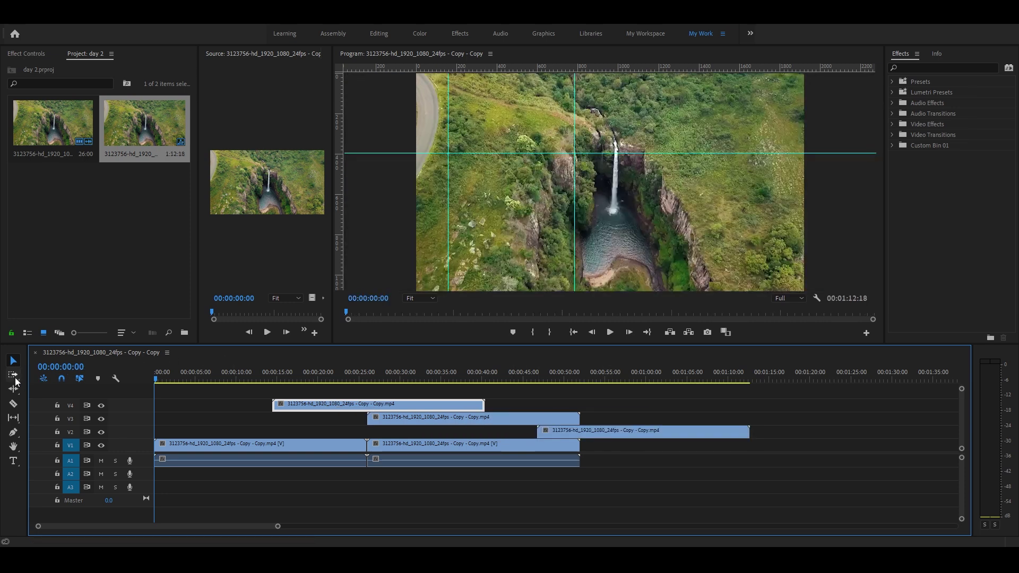
- With Track Select Forward (A), select all clips rightward across every track, keeping the V2 clip selected
left_click(15, 379)
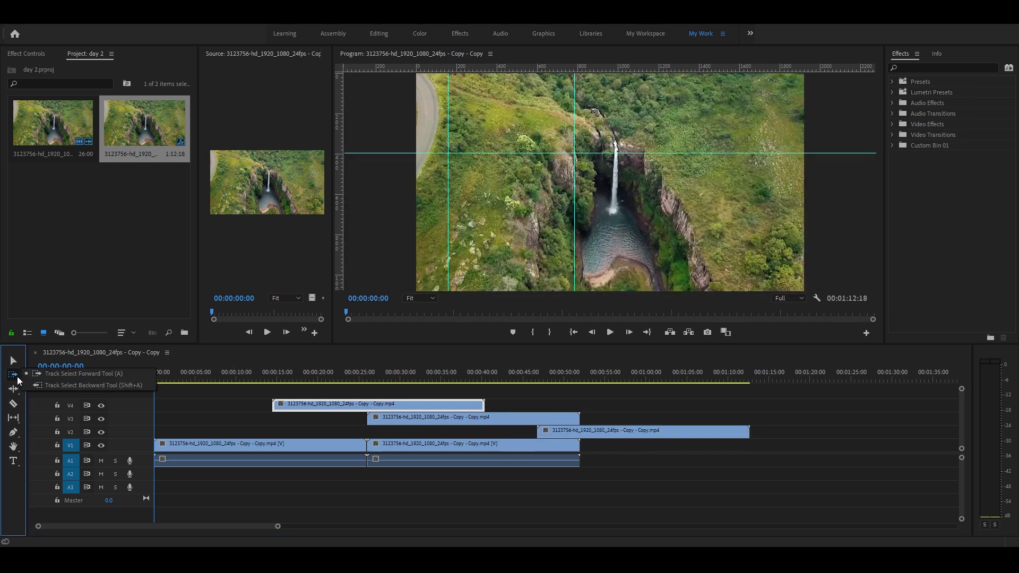
left_click(34, 375)
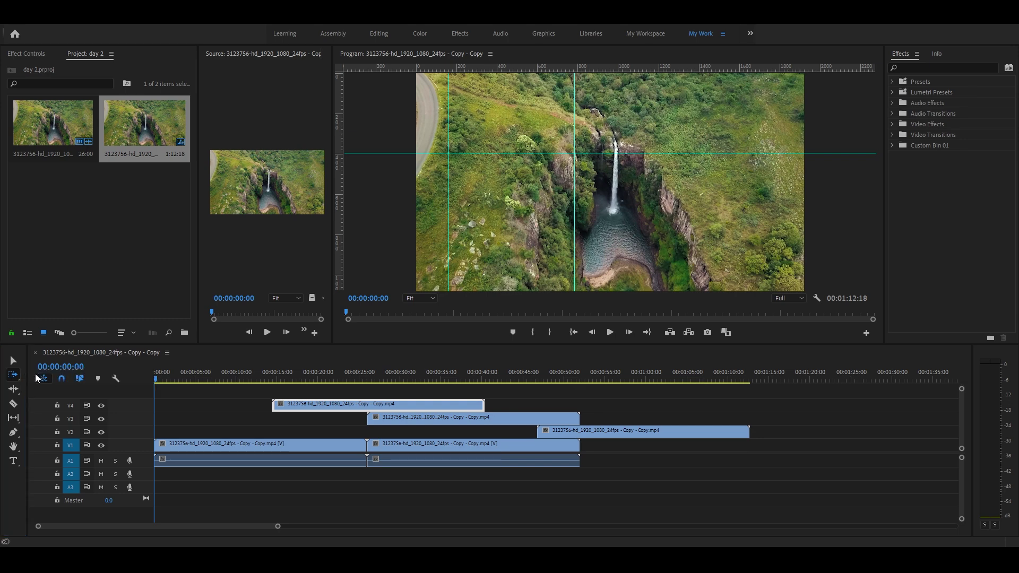
left_click(176, 425)
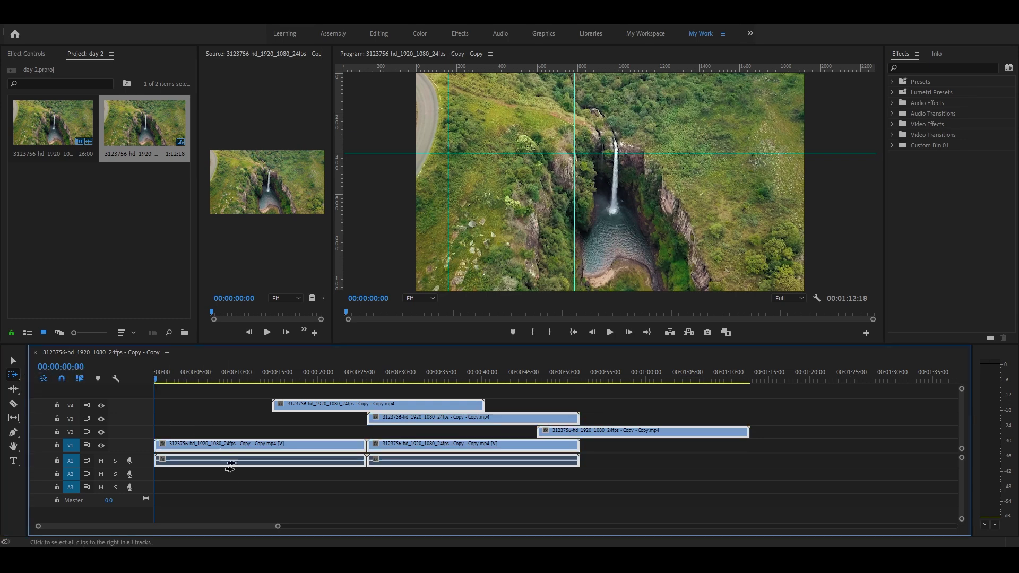
key("v")
left_click(215, 420)
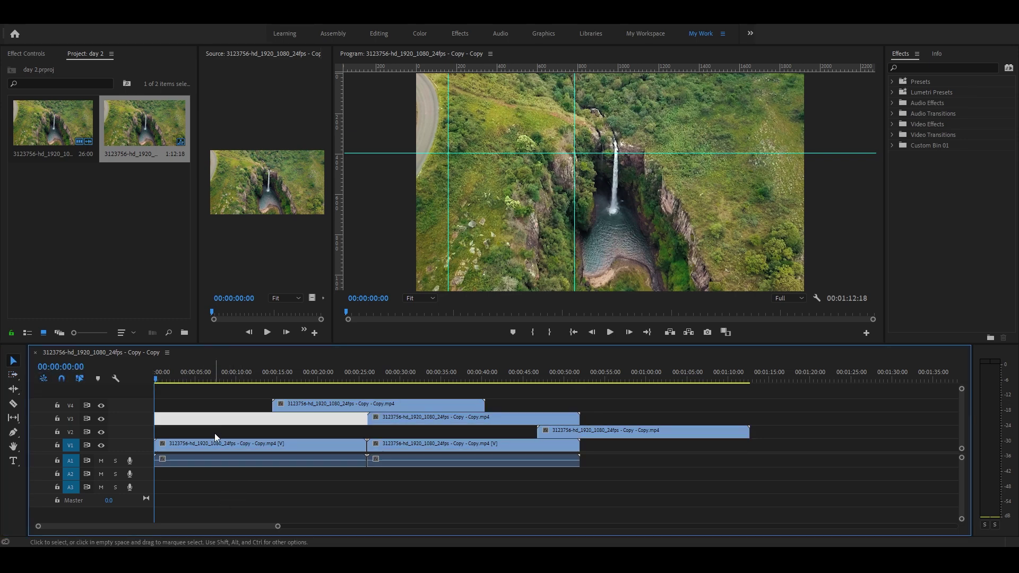
key("a")
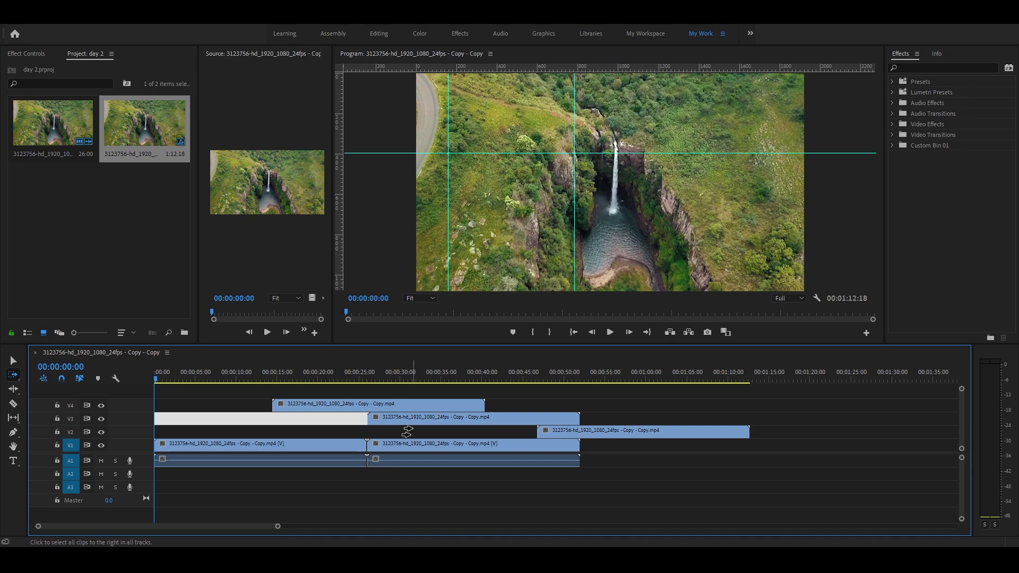
left_click(393, 431)
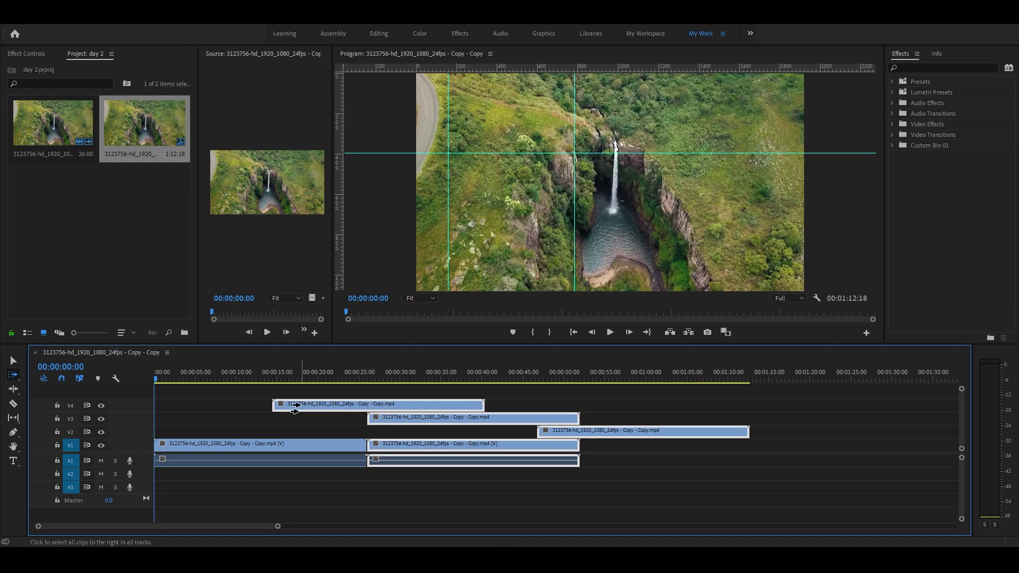
left_click(710, 493)
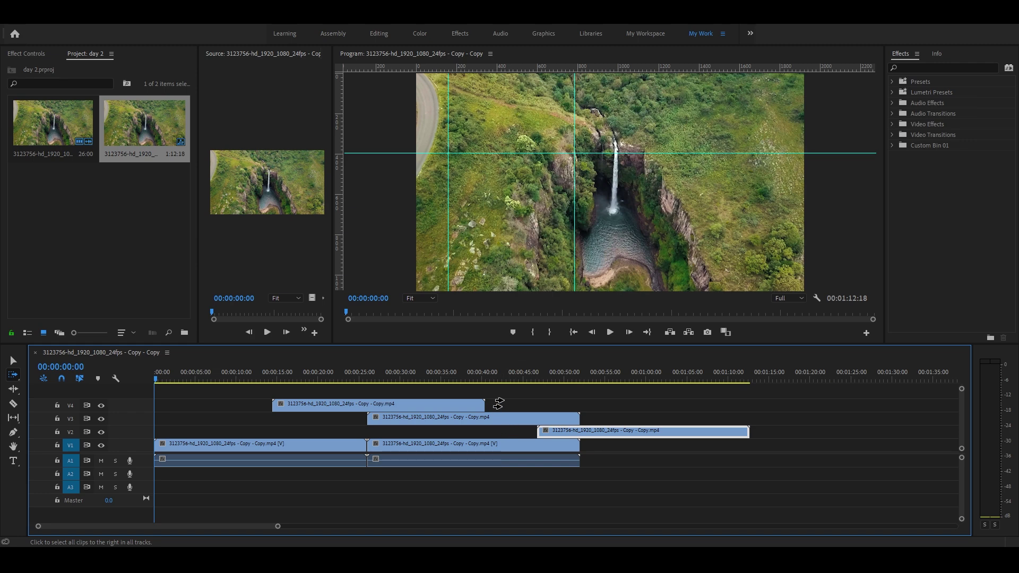
left_click(510, 402)
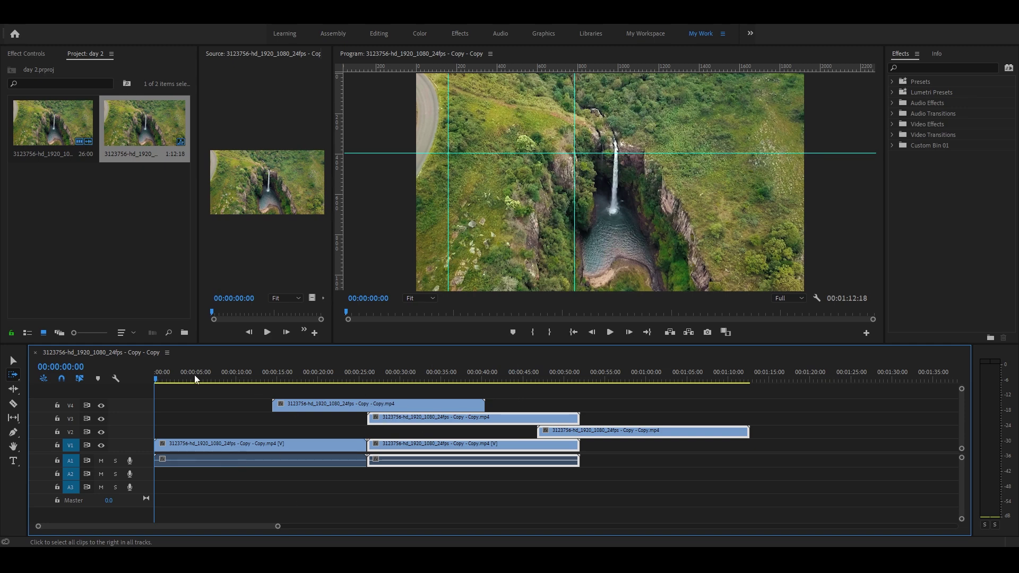
- Use Track Select Backward to select clips left of a point, then only the first V1/A1 clips
left_click(12, 373)
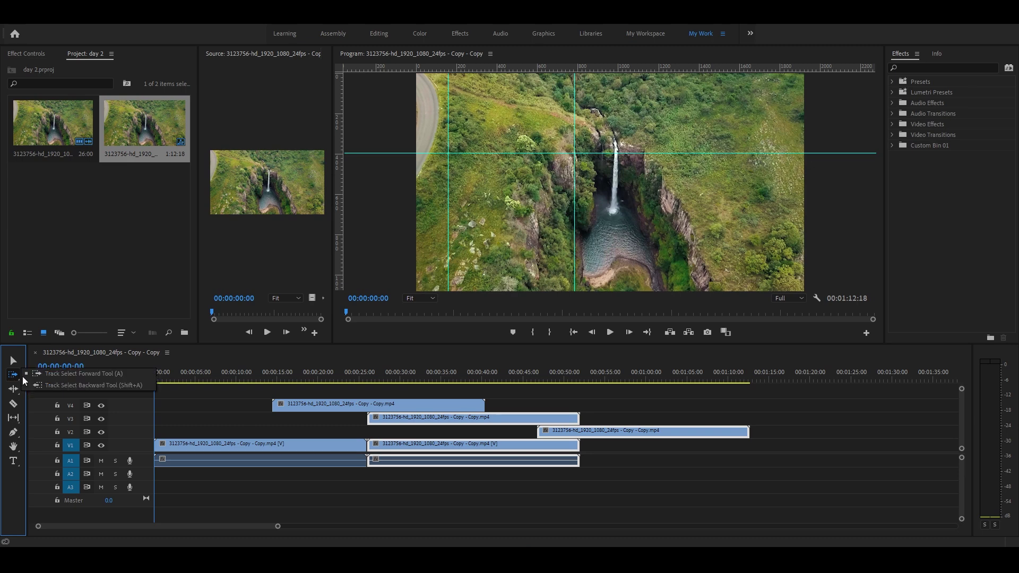
left_click(65, 385)
left_click(338, 424)
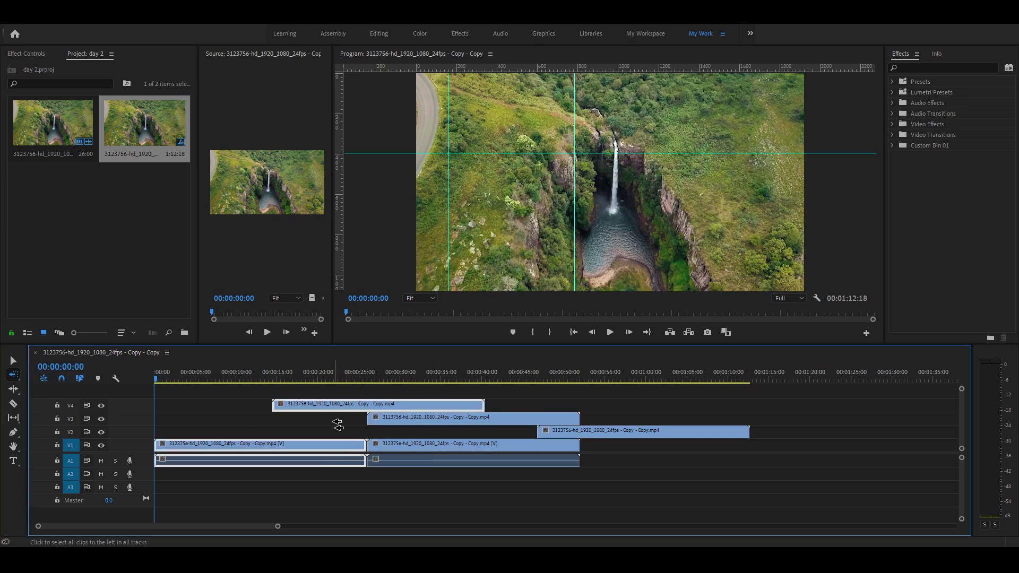
left_click(529, 406)
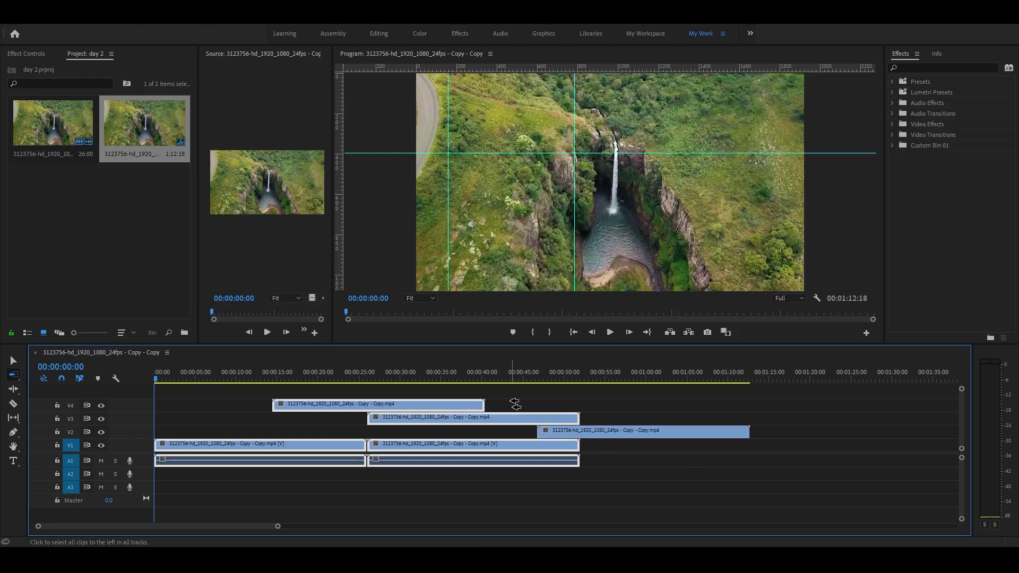
left_click(264, 413)
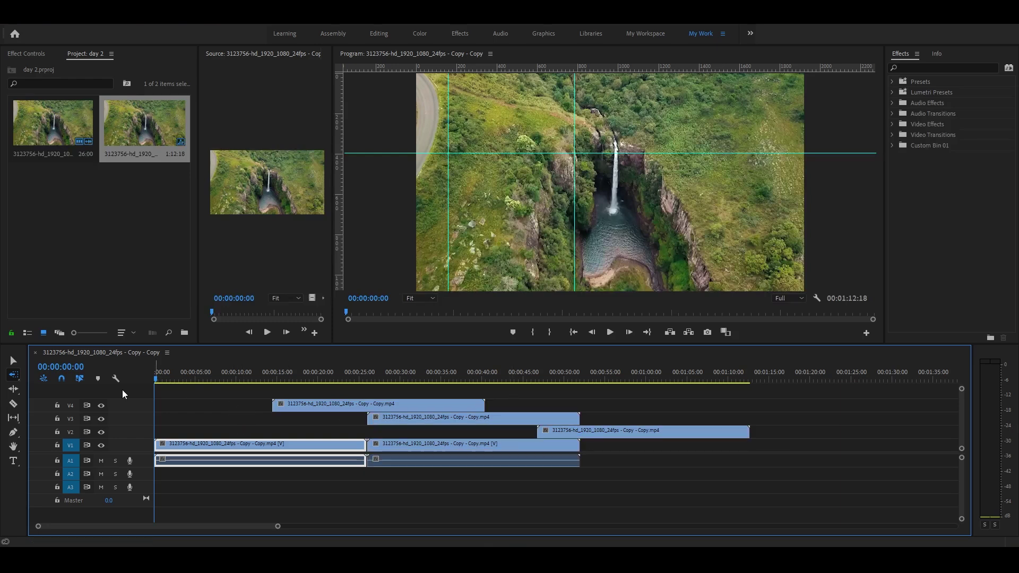
- Marquee-select every clip except the first waterfall clip on V1 and delete them
left_click(14, 390)
left_click(14, 393)
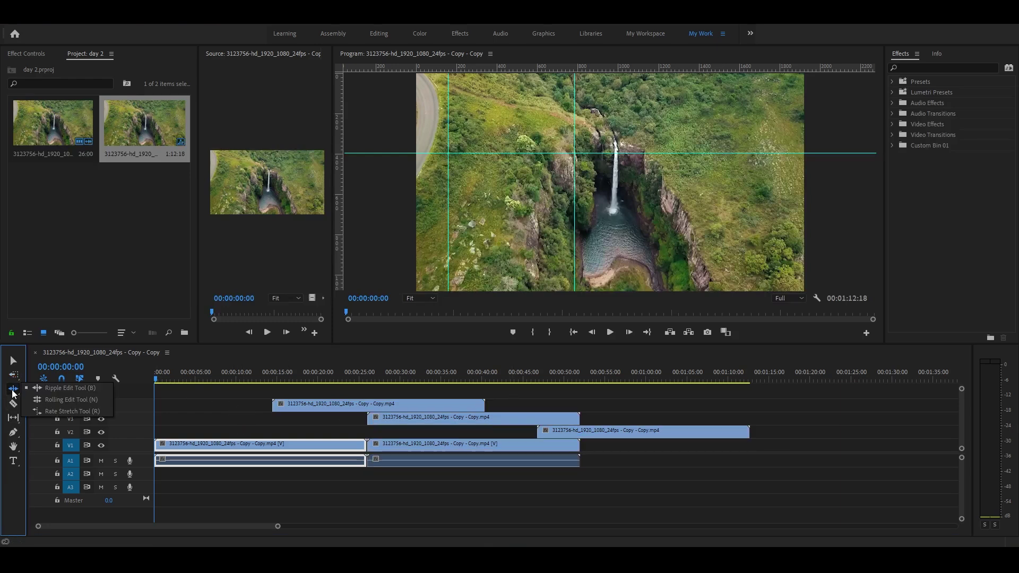
key("v")
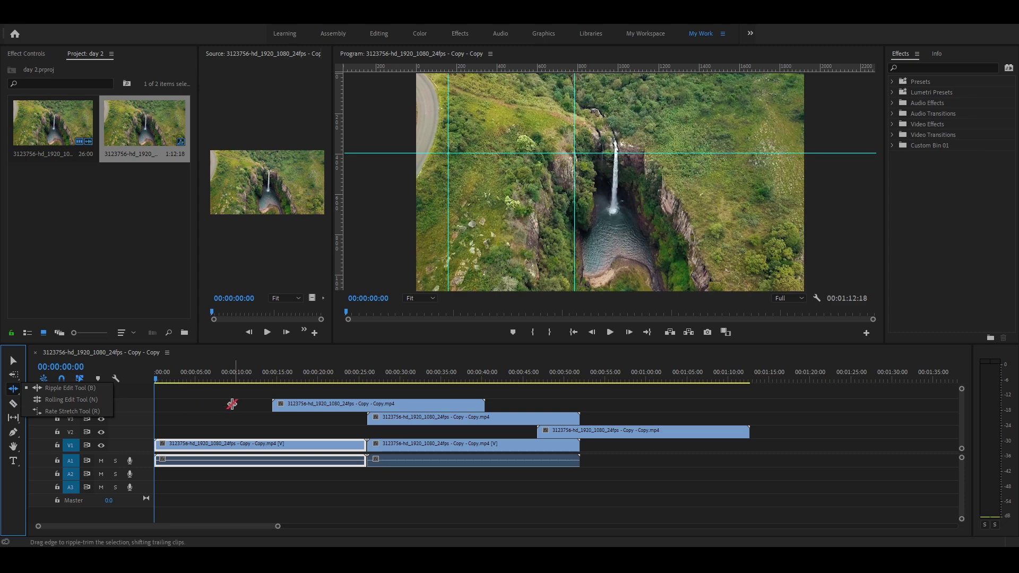
left_click(403, 391)
left_click_drag(403, 391, 607, 483)
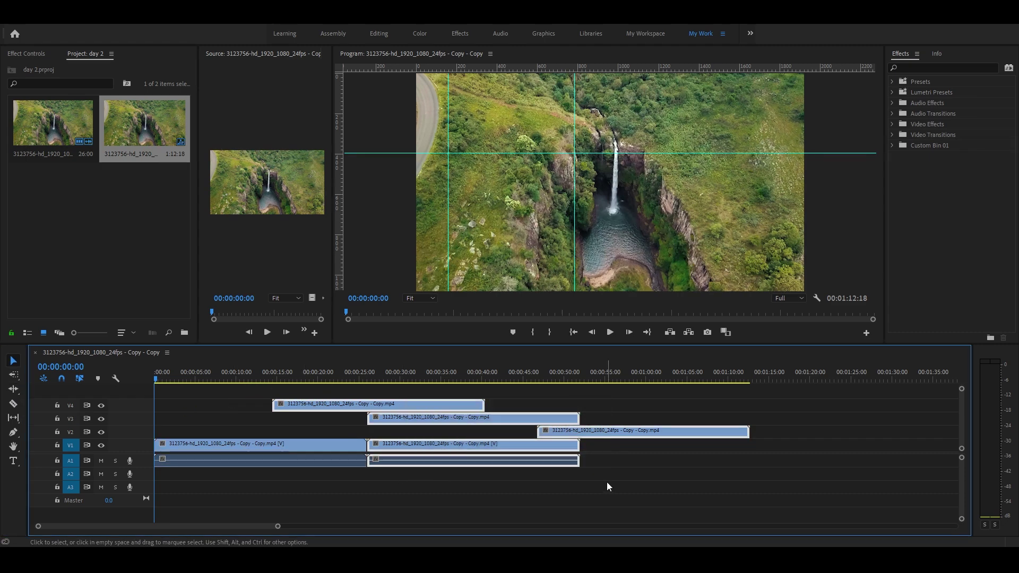
key("Delete")
left_click(14, 389)
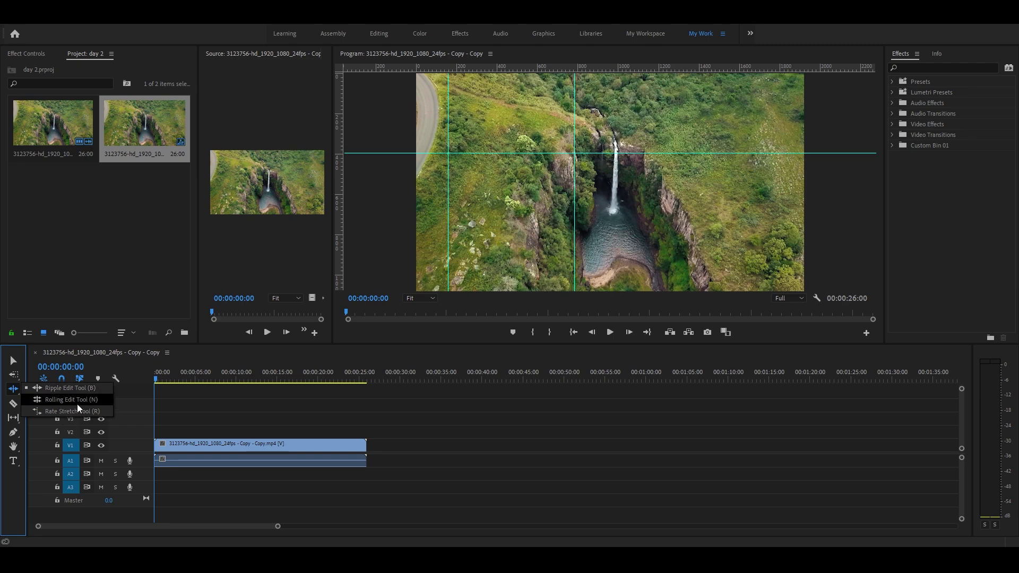
- Select the Ripple Edit tool and scrub the playhead to about six seconds
left_click(65, 390)
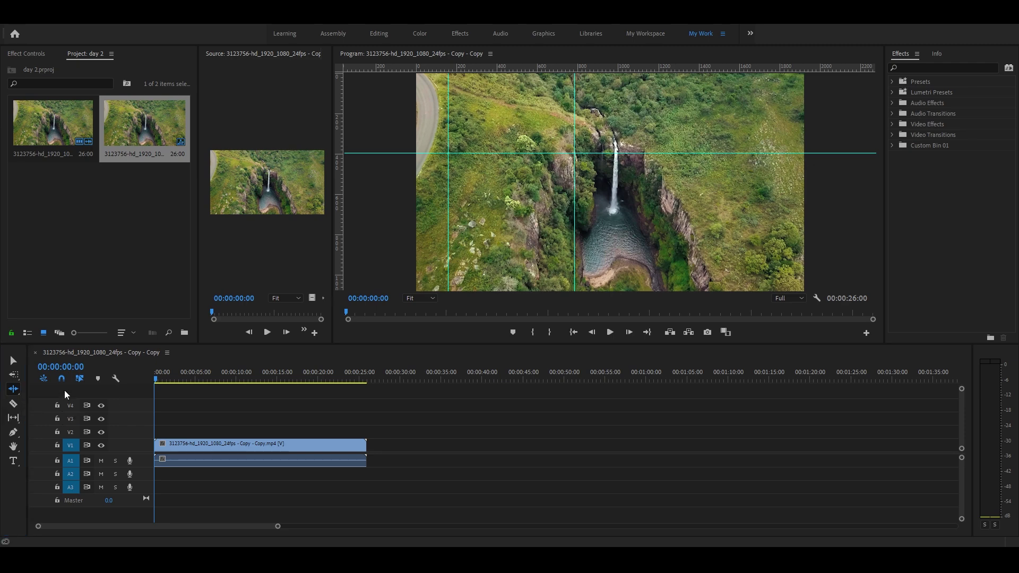
left_click_drag(168, 379, 207, 379)
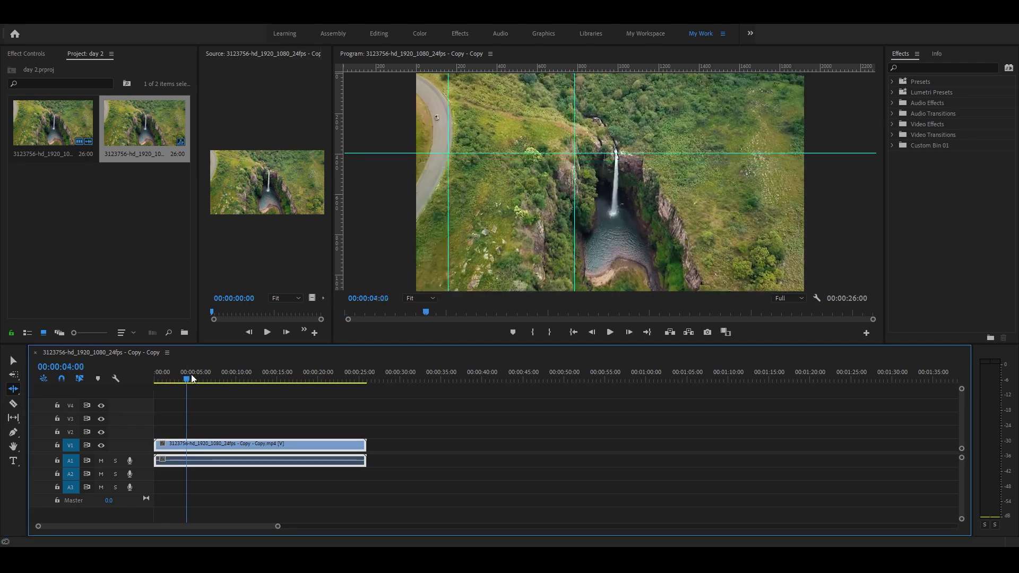
left_click(214, 445)
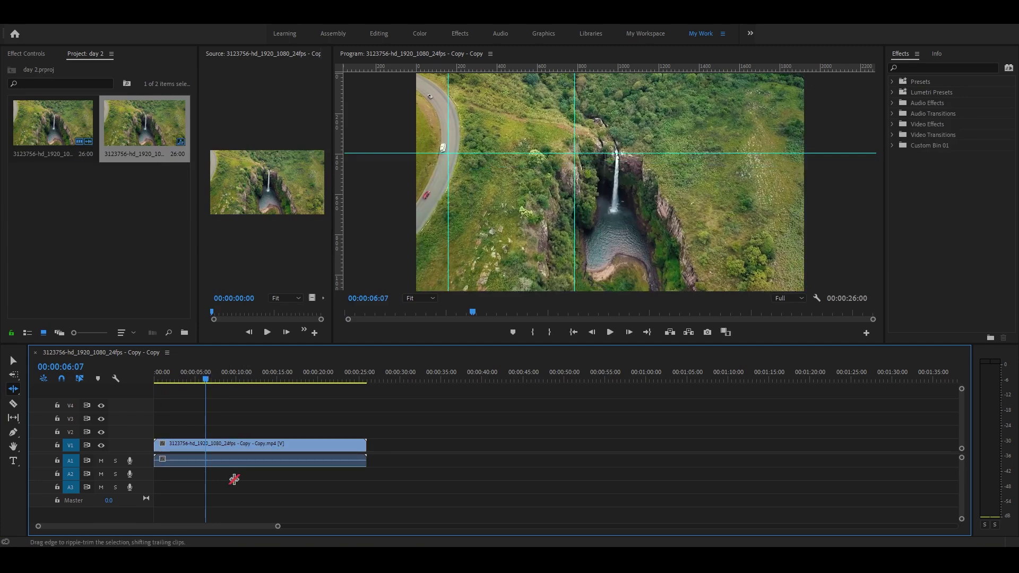
left_click_drag(278, 526, 227, 526)
- Play the waterfall clip from the start, stop near two seconds, and zoom the timeline in
key("Home")
key("space")
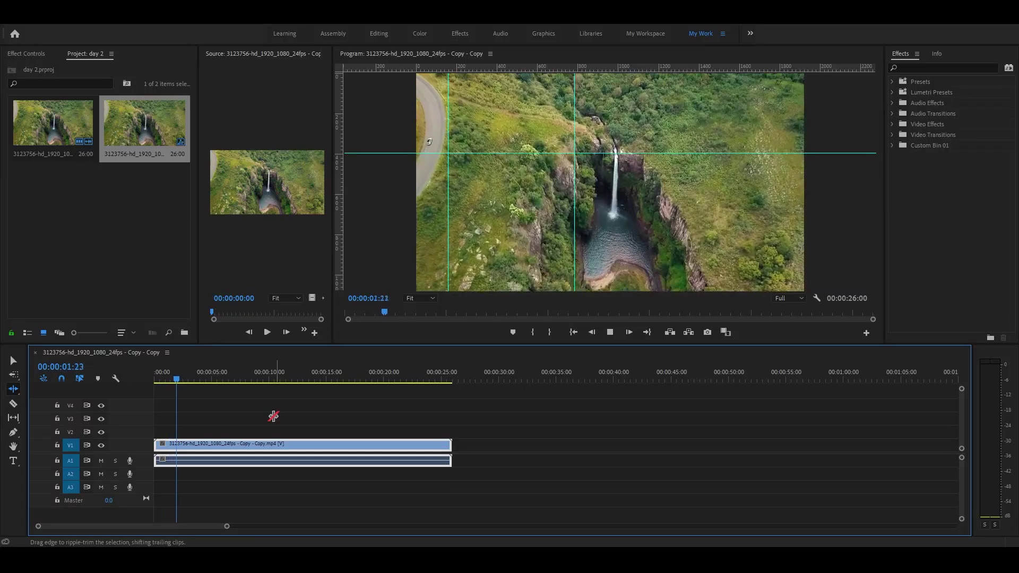
key("space")
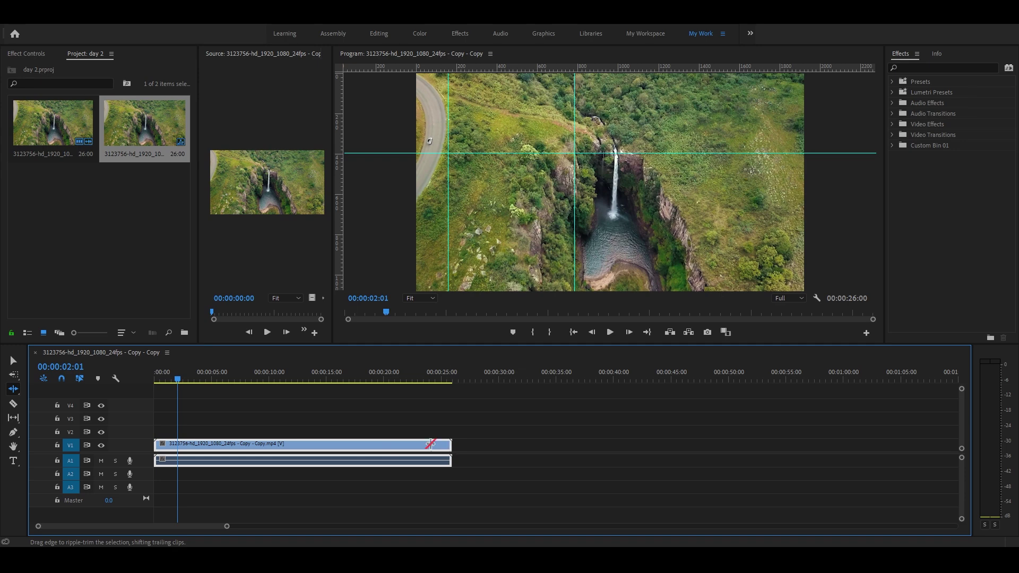
left_click(257, 441)
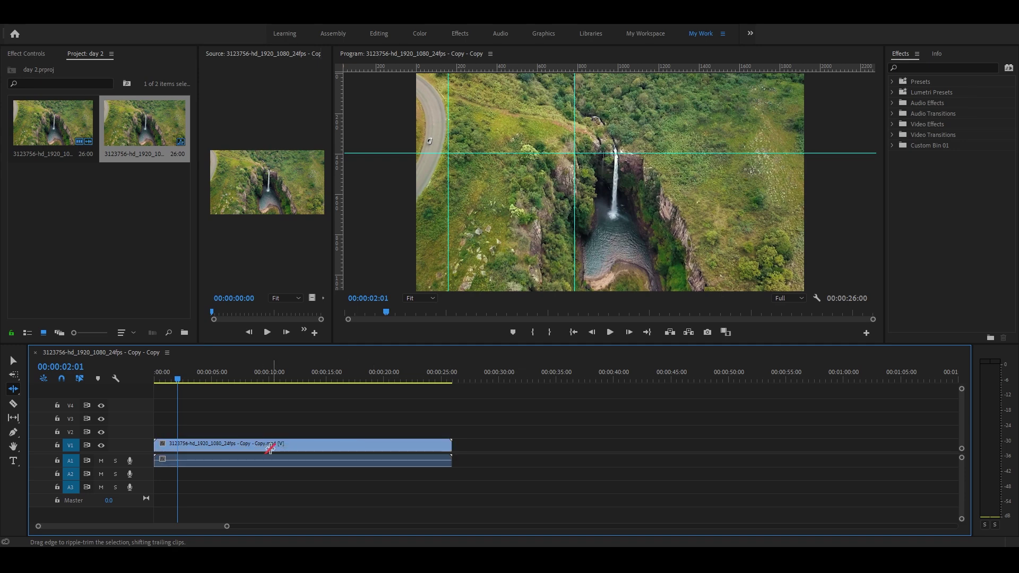
double_click(320, 444)
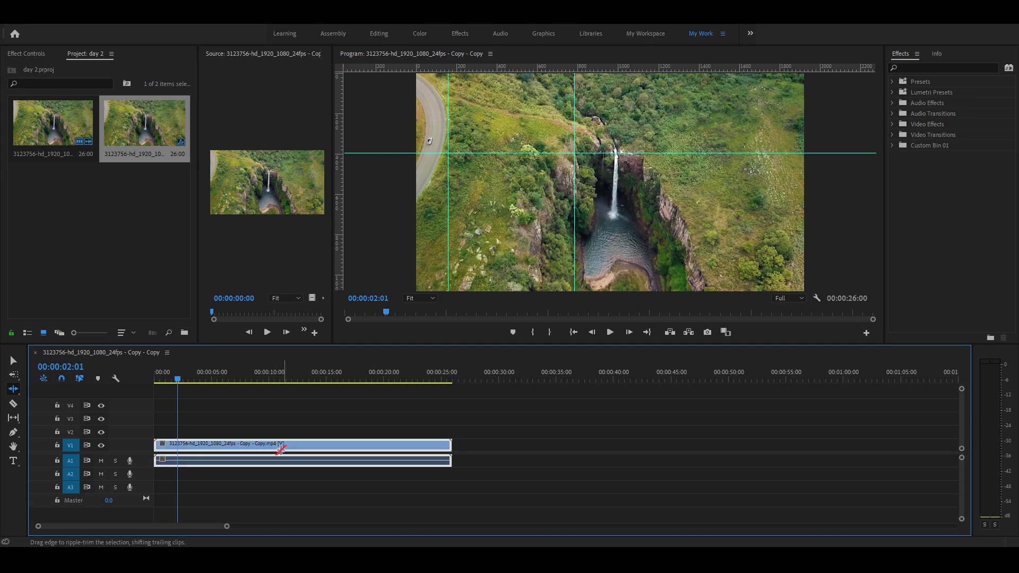
scroll(287, 472, "up", 2)
left_click_drag(122, 526, 79, 528)
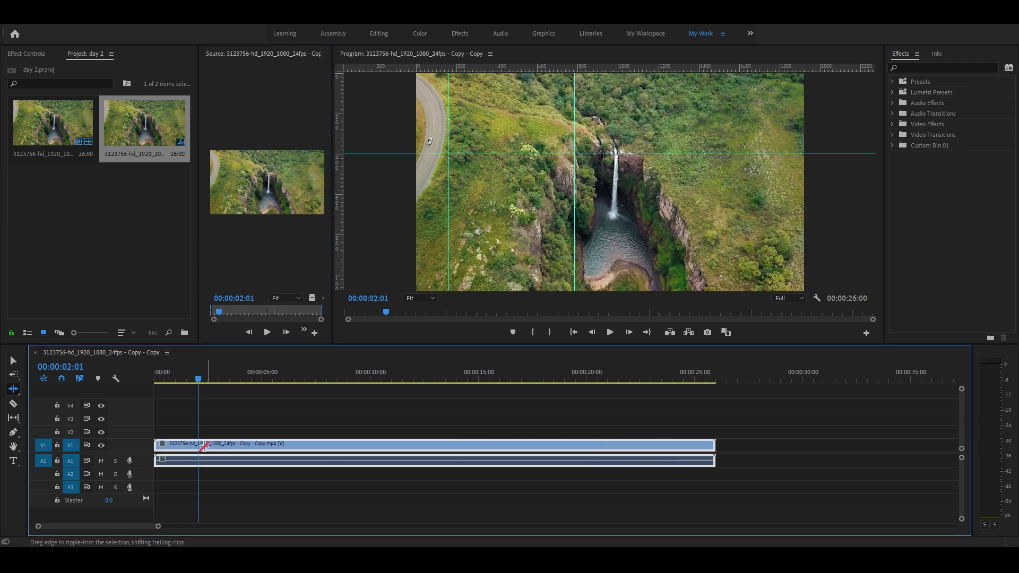
- Try the Rate Stretch and Ripple Edit tools, then select the waterfall clip and zoom out
key("v")
left_click(228, 410)
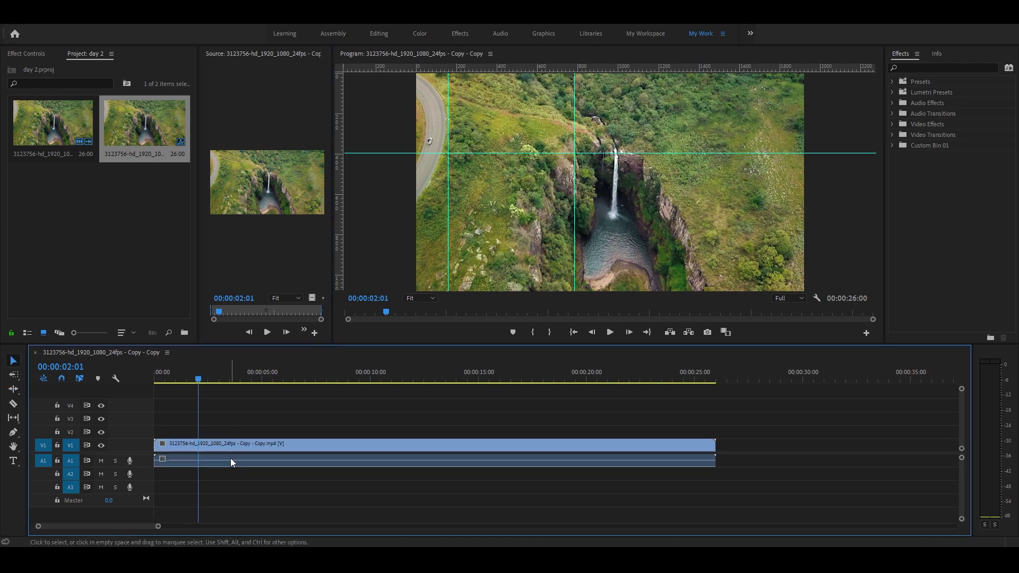
key("r")
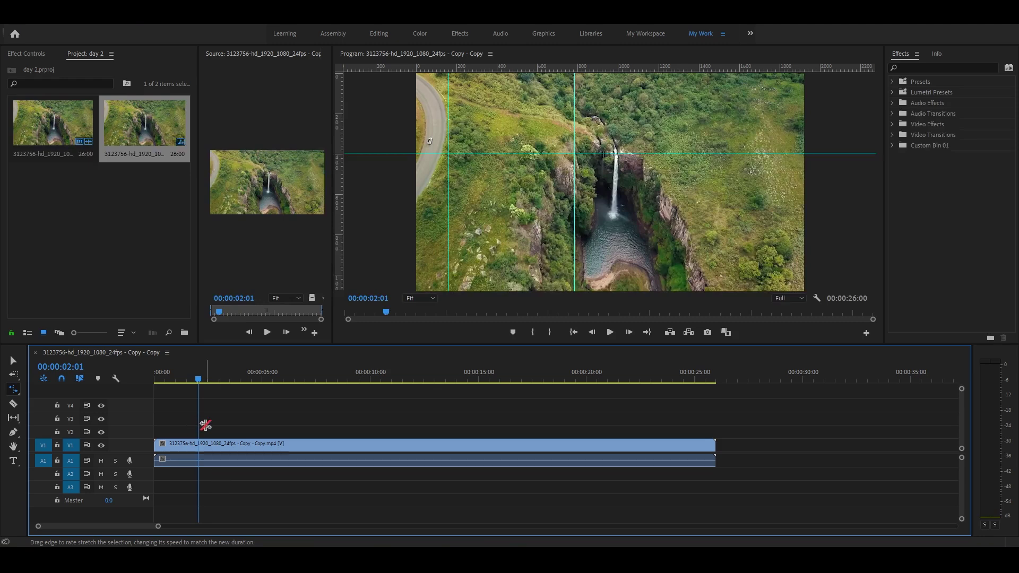
left_click(13, 389)
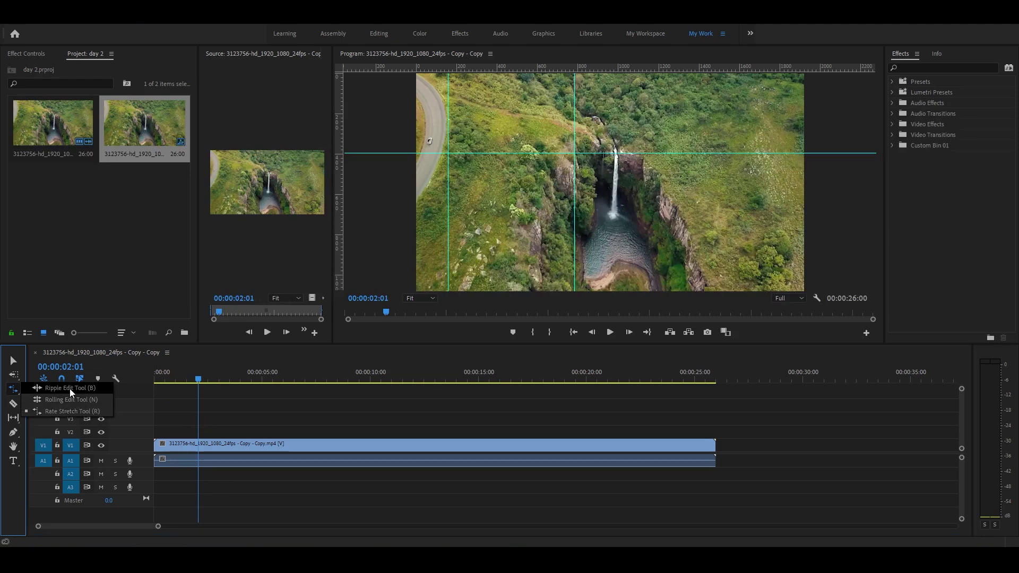
left_click(69, 389)
left_click(13, 390)
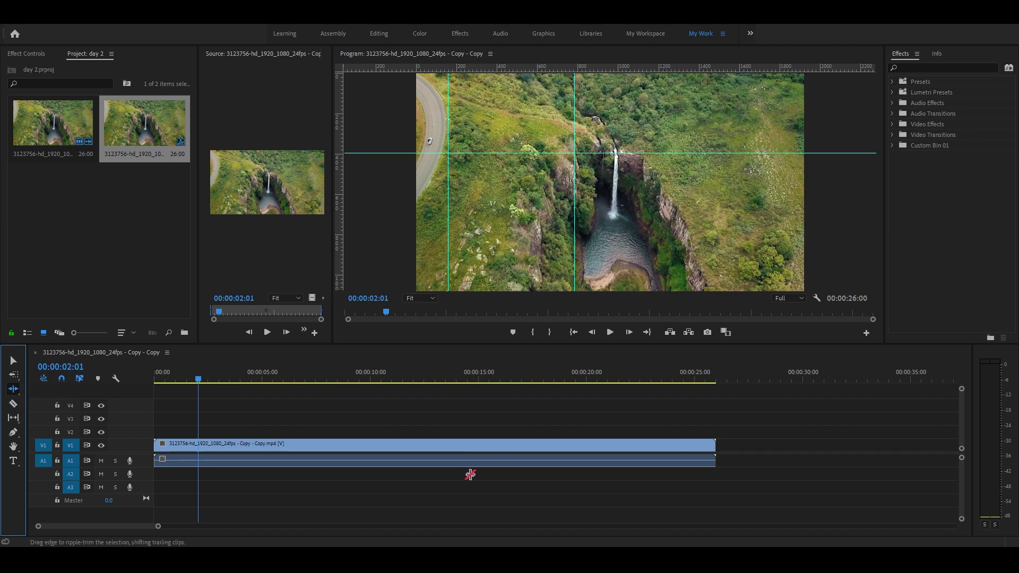
key("v")
left_click(403, 448)
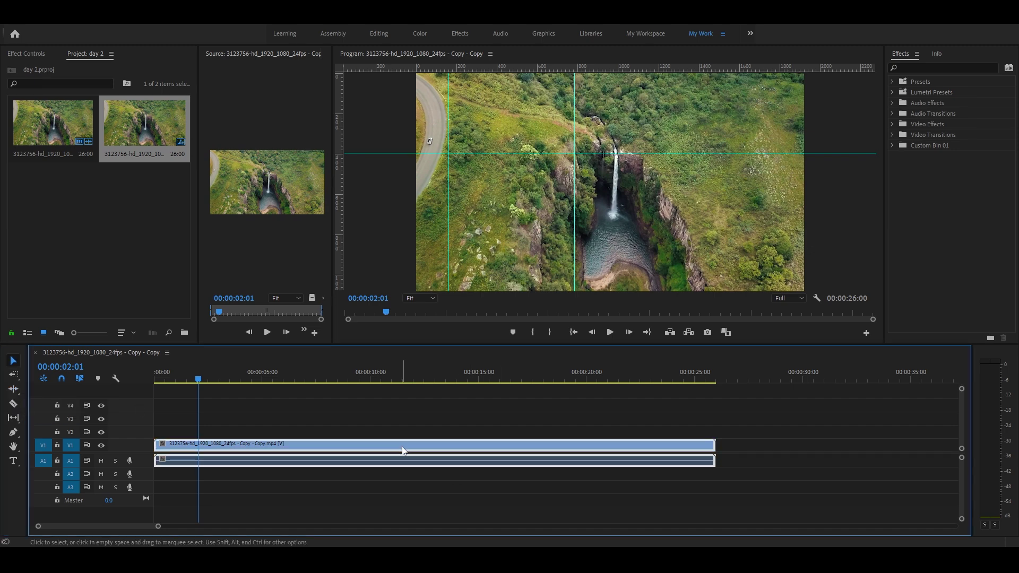
key("minus")
- Cut the waterfall clip at 12 seconds, move the second piece to about 14 s, and import the 855436 coral clip
key("c")
left_click(307, 457)
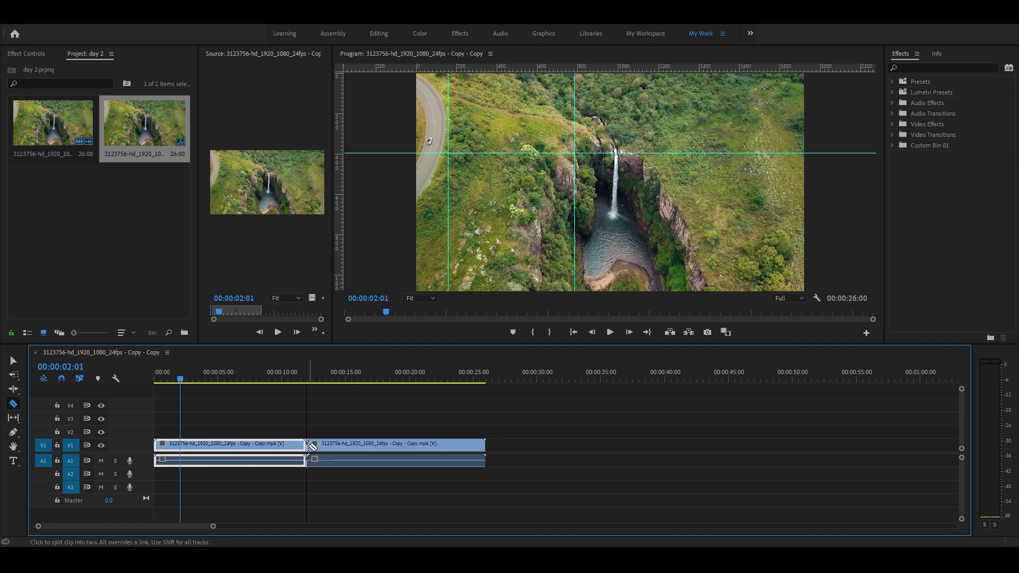
key("v")
mouse_move(328, 454)
left_mouse_down()
mouse_move(386, 454)
mouse_move(385, 445)
mouse_move(352, 445)
left_mouse_up()
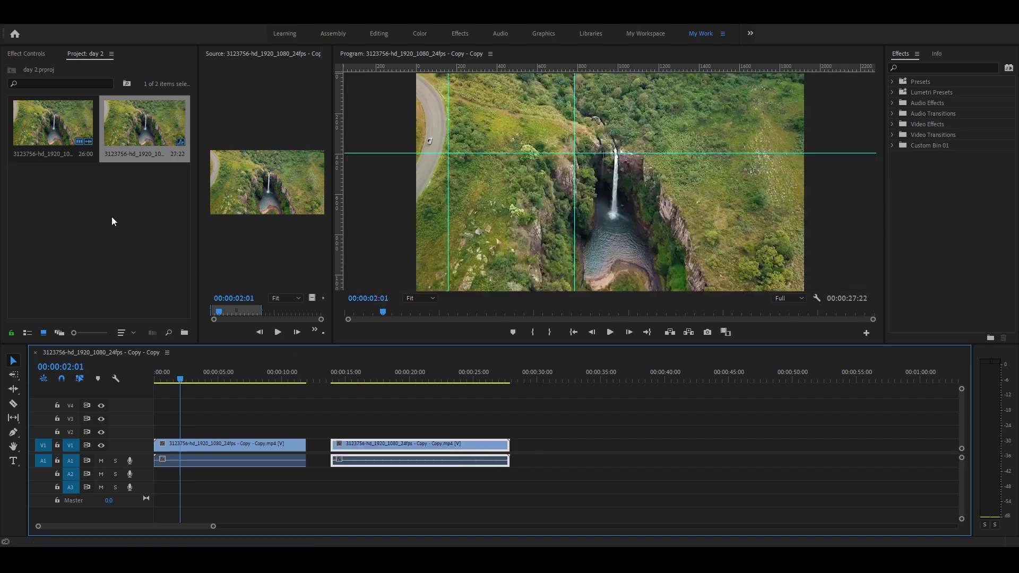
left_click(147, 258)
key("alt+Tab")
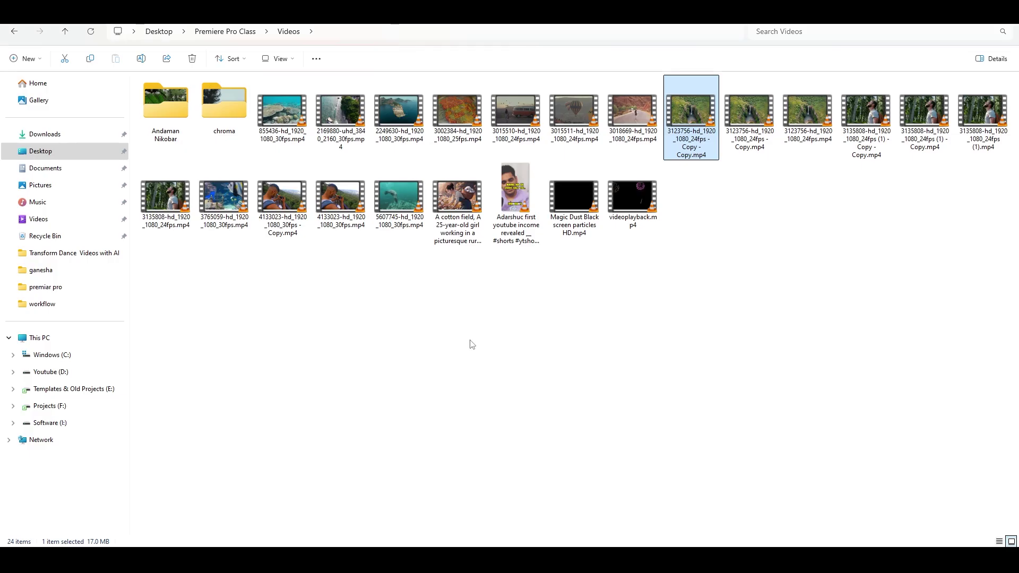
mouse_move(276, 123)
left_mouse_down()
mouse_move(533, 544)
mouse_move(137, 268)
left_mouse_up()
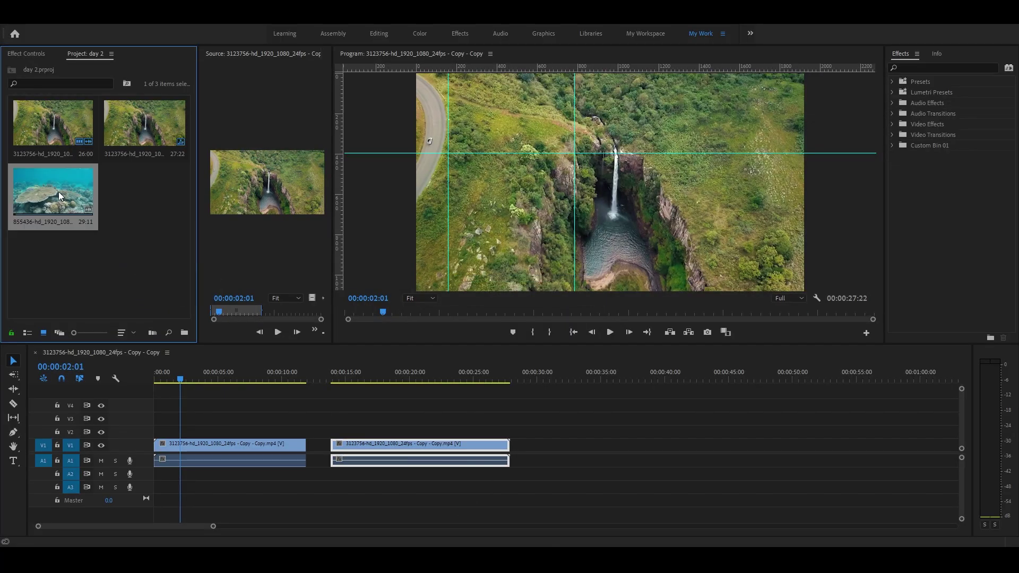
- Place the 855436 coral clip on V2 over the second waterfall piece and trim both its ends
mouse_move(59, 192)
left_mouse_down()
mouse_move(320, 441)
mouse_move(310, 442)
left_mouse_up()
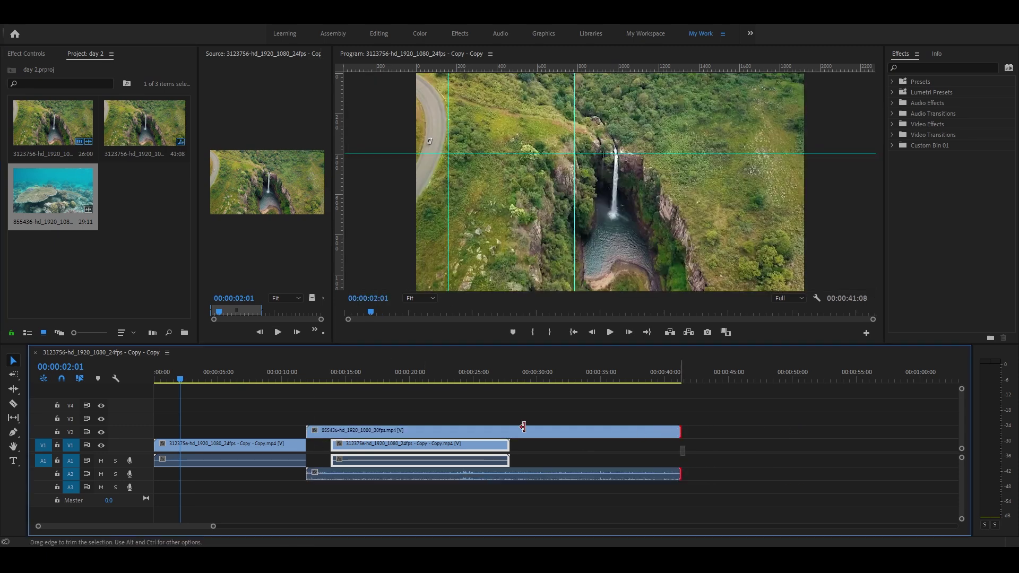
left_click_drag(683, 430, 459, 430)
left_click_drag(312, 431, 362, 434)
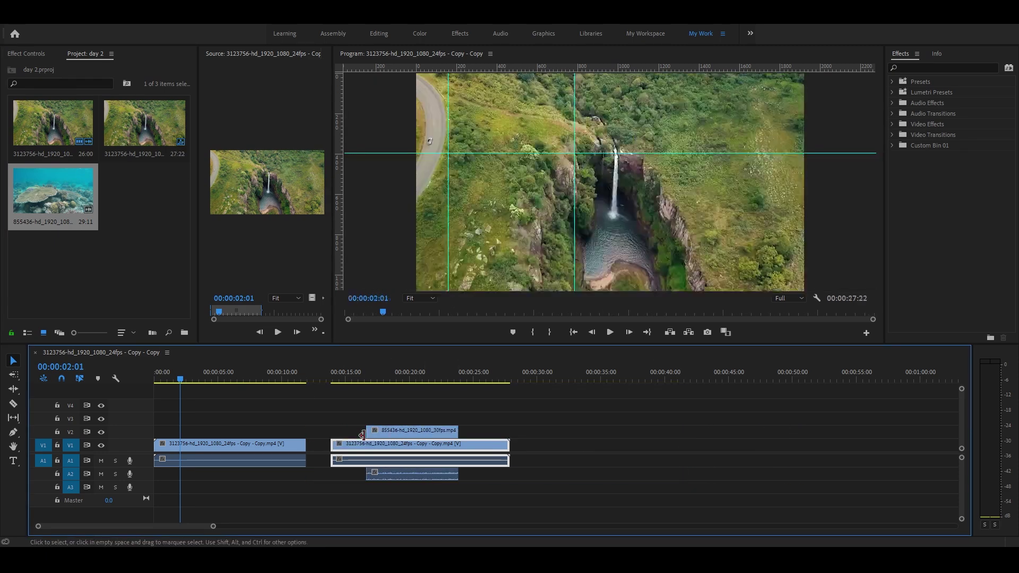
left_click(503, 423)
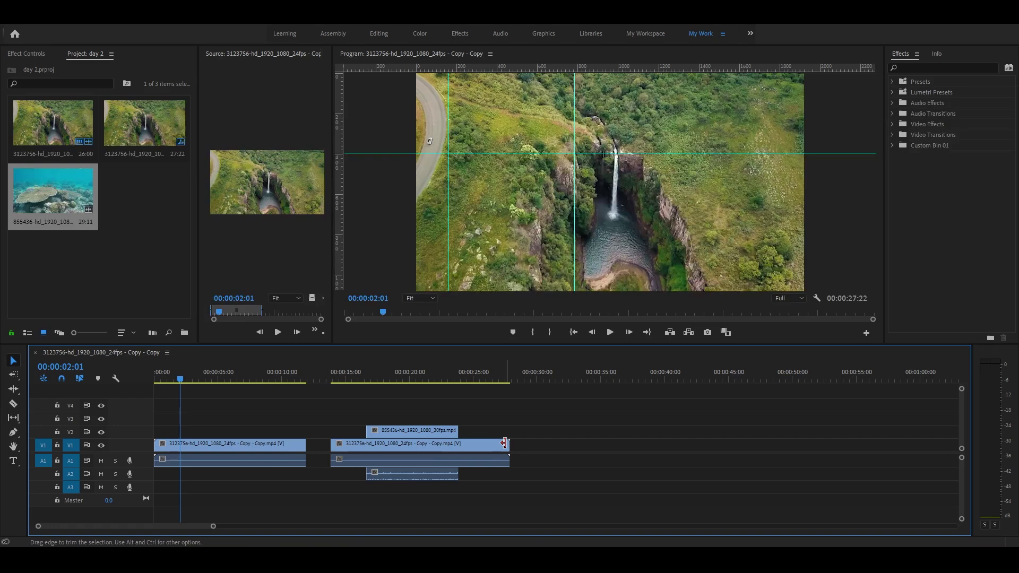
- Experiment with trimming the start and end edges of the second waterfall piece
left_click_drag(504, 443, 304, 450)
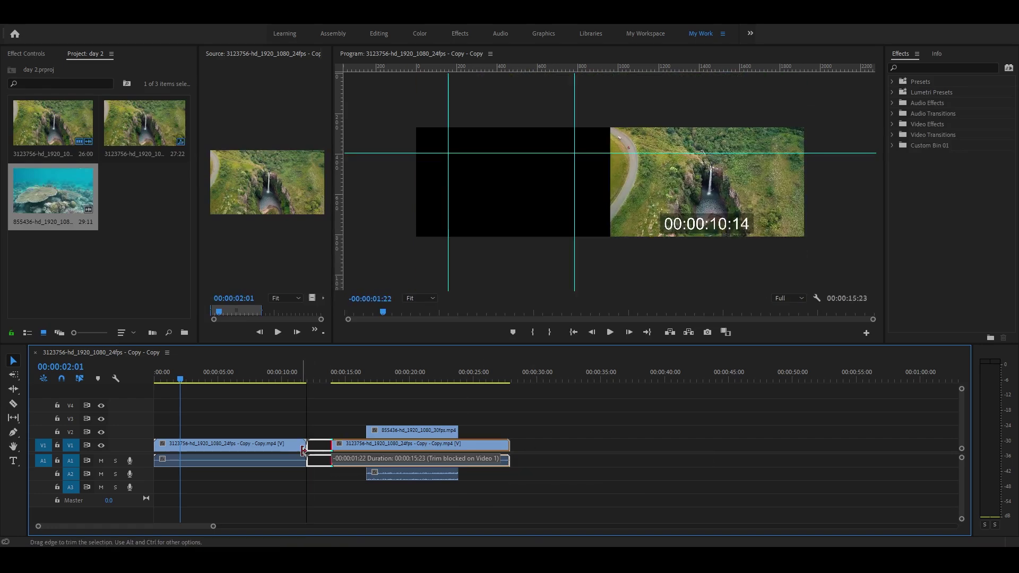
left_click_drag(304, 450, 524, 451)
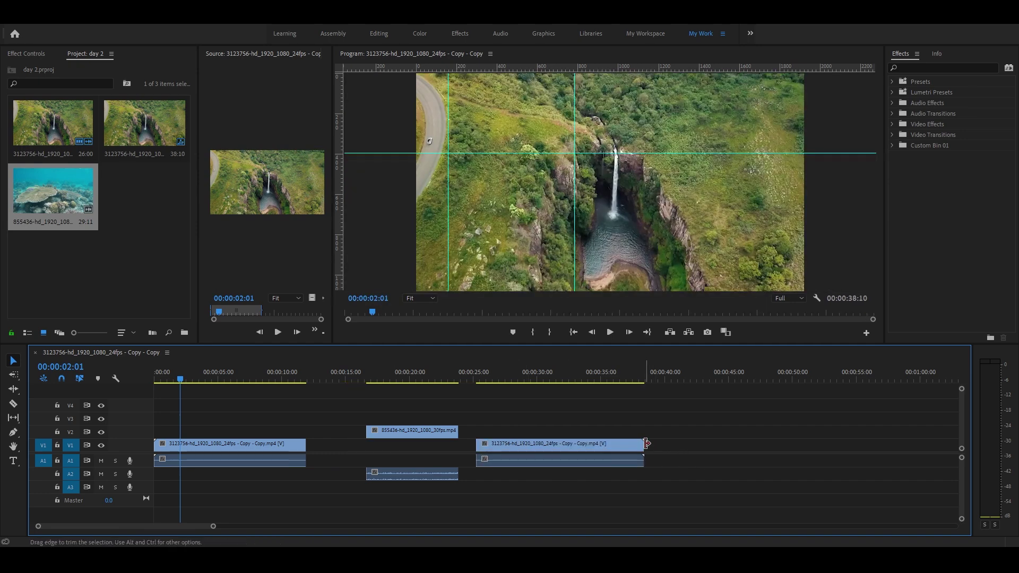
left_click_drag(646, 443, 676, 455)
left_click_drag(478, 446, 470, 446)
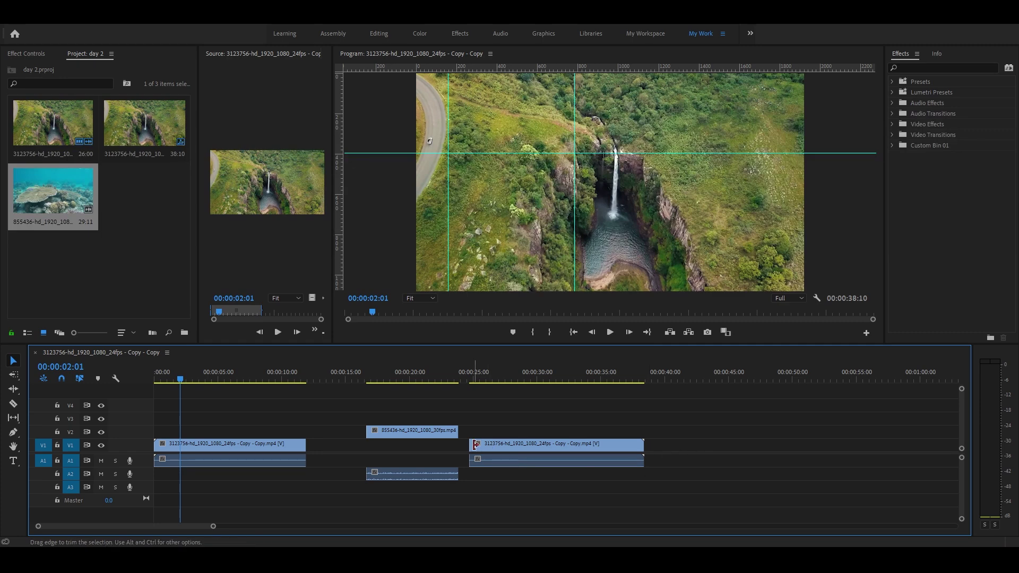
mouse_move(475, 446)
left_mouse_down()
mouse_move(285, 452)
mouse_move(294, 466)
left_mouse_up()
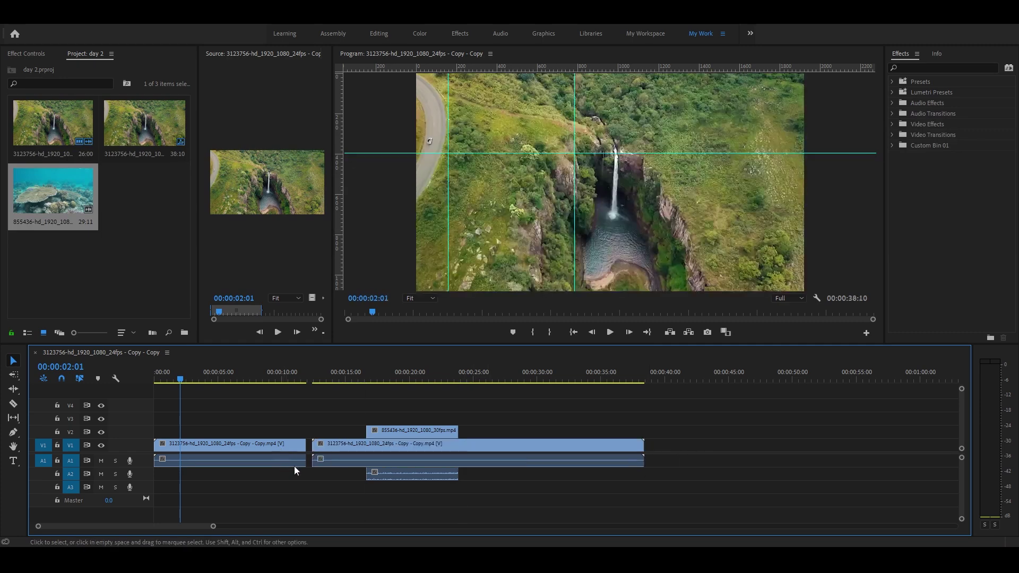
- Shorten the second piece, butt it against the first, and drop the coral clip onto V1 after it
left_click(316, 446)
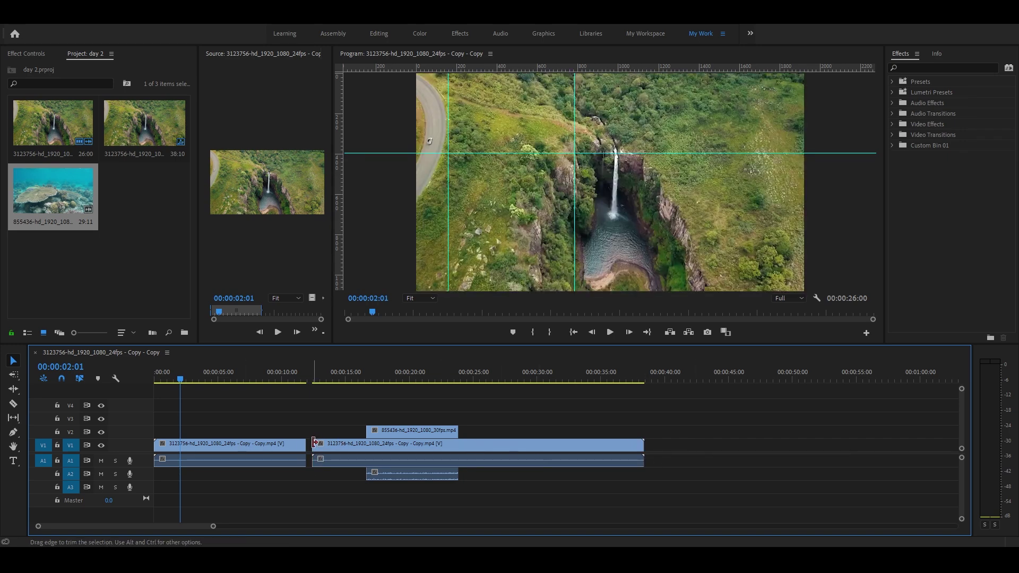
left_click_drag(314, 446, 366, 446)
left_click_drag(644, 446, 509, 453)
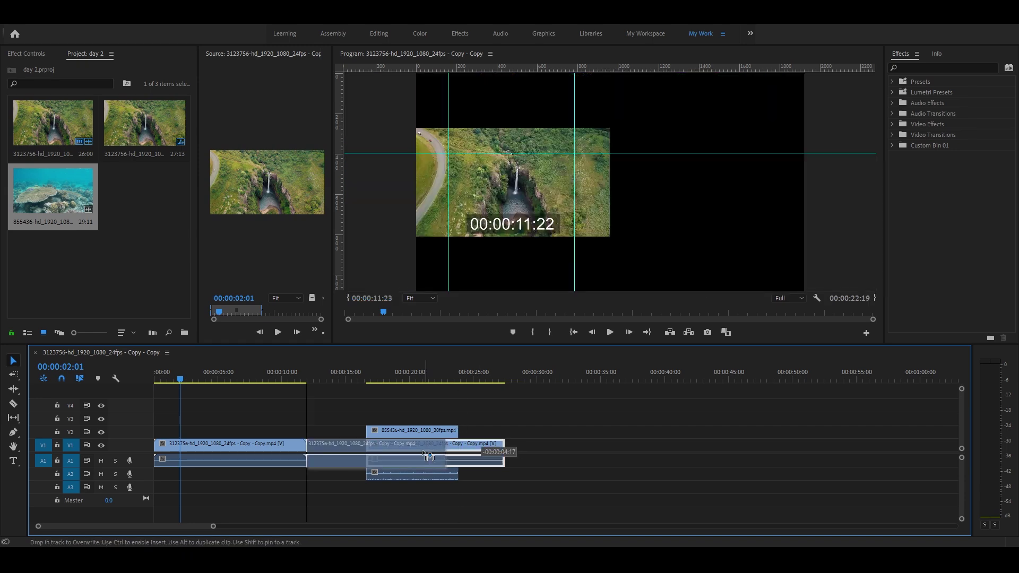
mouse_move(490, 450)
left_mouse_down()
mouse_move(366, 445)
mouse_move(390, 444)
mouse_move(390, 460)
left_mouse_up()
left_click(391, 474)
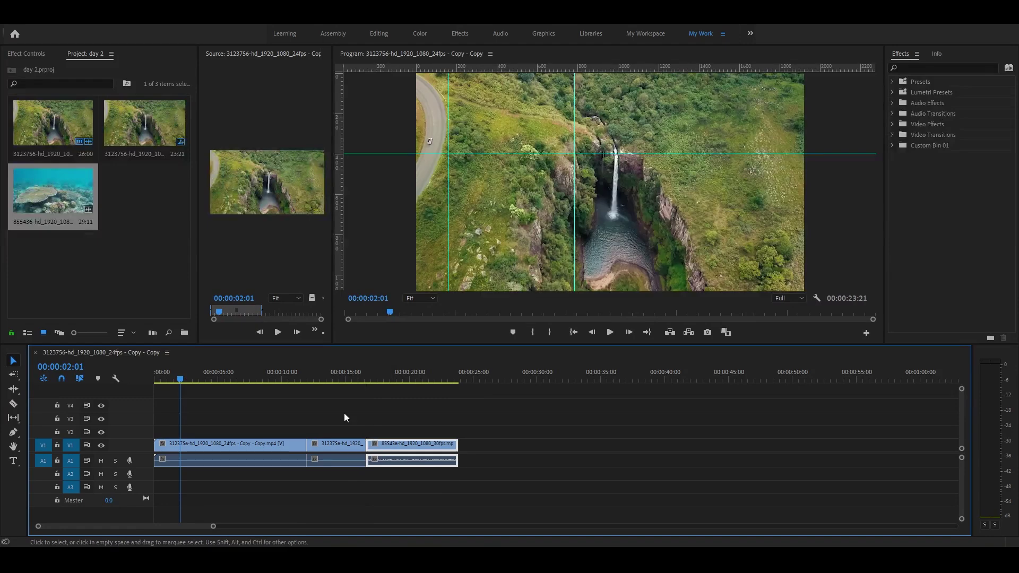
- Play the sequence from 00:00:13:08, then scrub the playhead back into the first clip
left_click(324, 378)
key("space")
key("space")
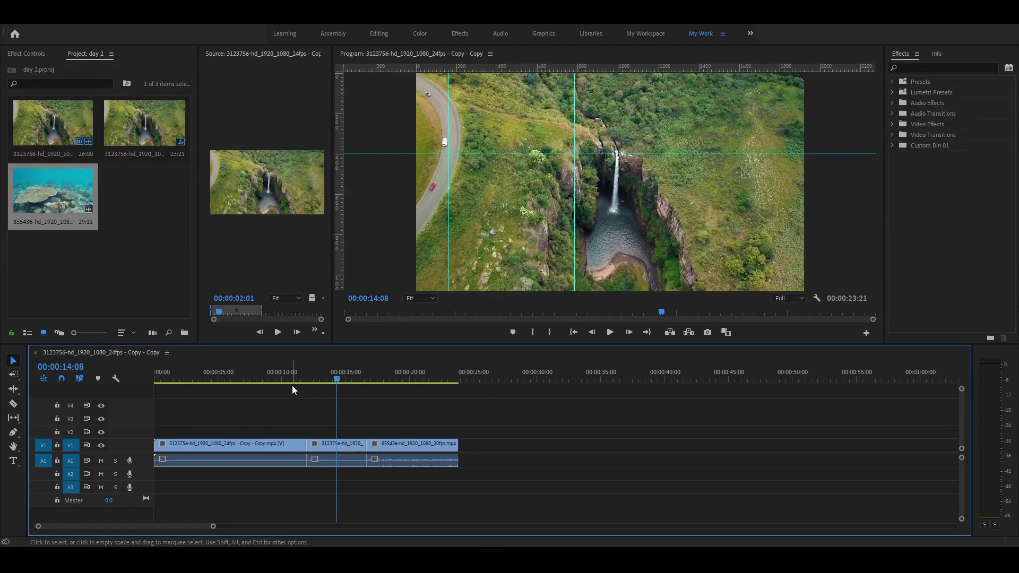
mouse_move(312, 378)
left_mouse_down()
mouse_move(278, 394)
mouse_move(382, 415)
left_mouse_up()
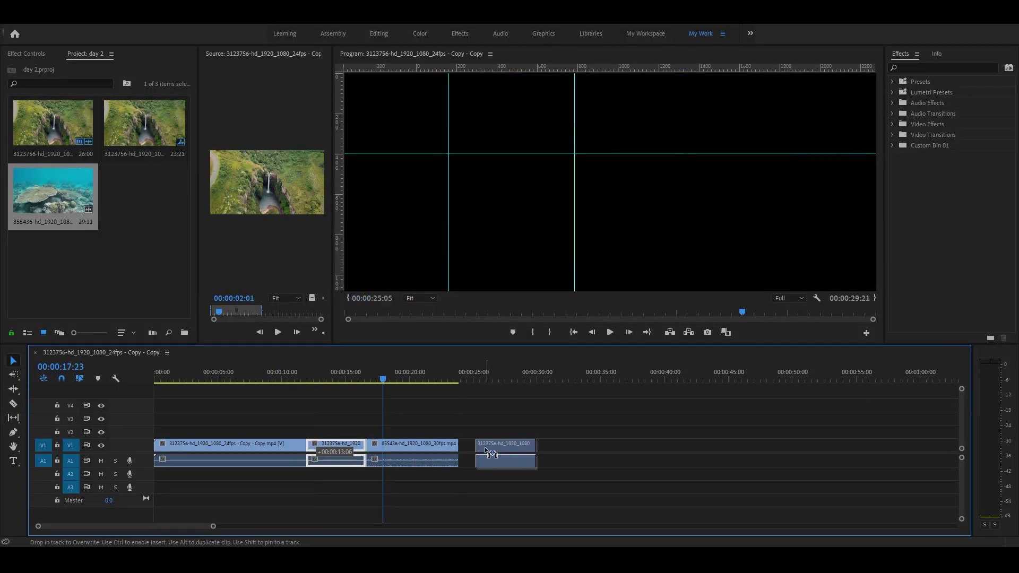
- Move the short waterfall clip to the end, then turn snapping off and slide the coral clip left behind clip one
left_click_drag(313, 460, 466, 461)
left_click(343, 445)
left_click(501, 423)
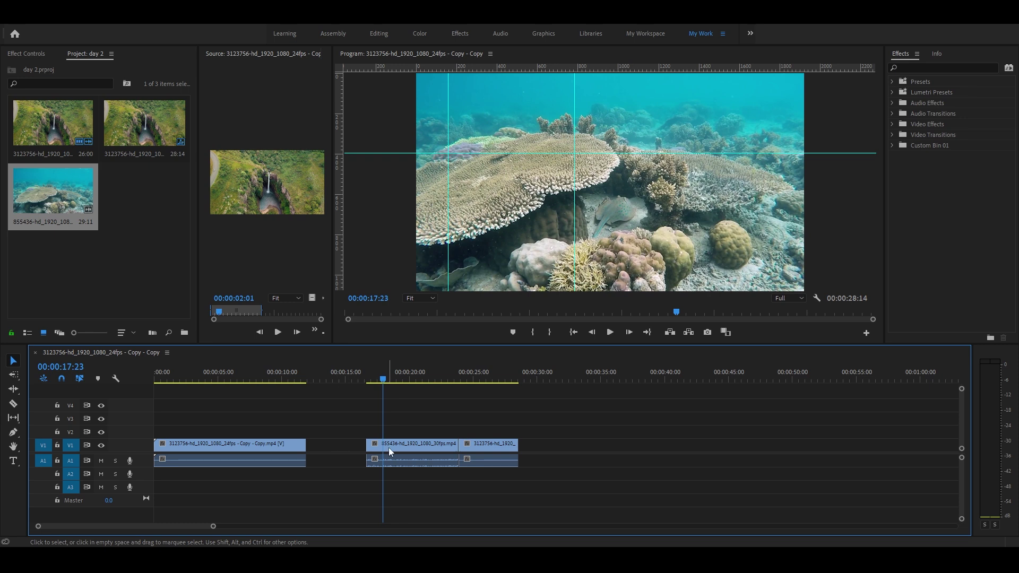
left_click(62, 379)
left_click_drag(410, 442, 354, 448)
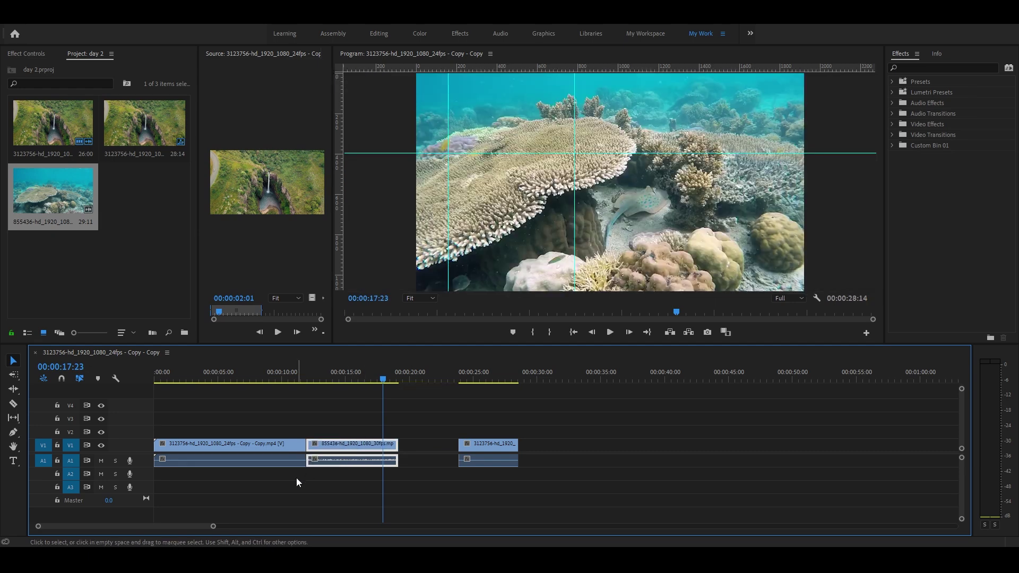
- Scrub from 00:00:11:03 through the coral clip and nudge the coral clip slightly later
left_click(297, 377)
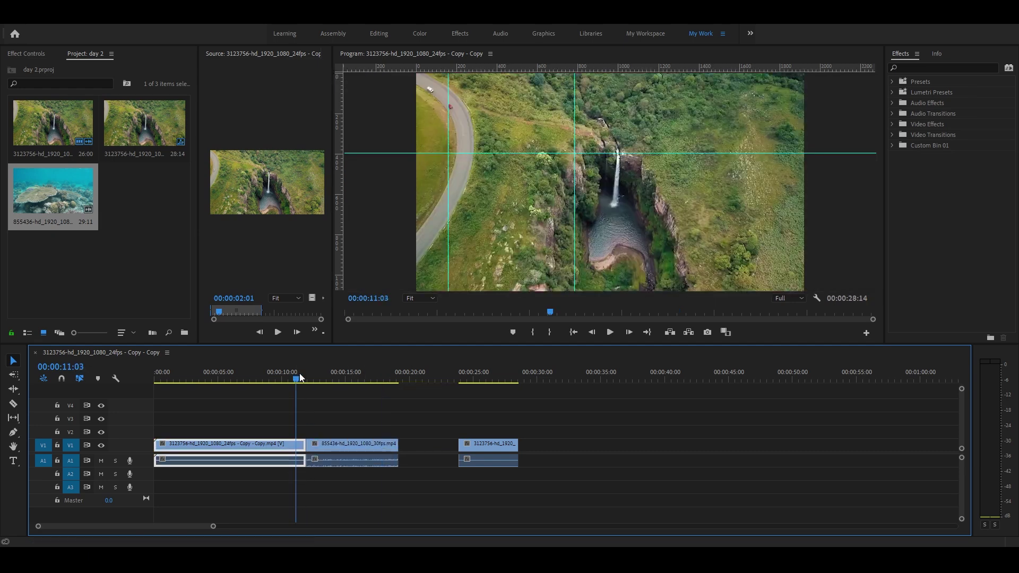
left_click_drag(300, 377, 291, 378)
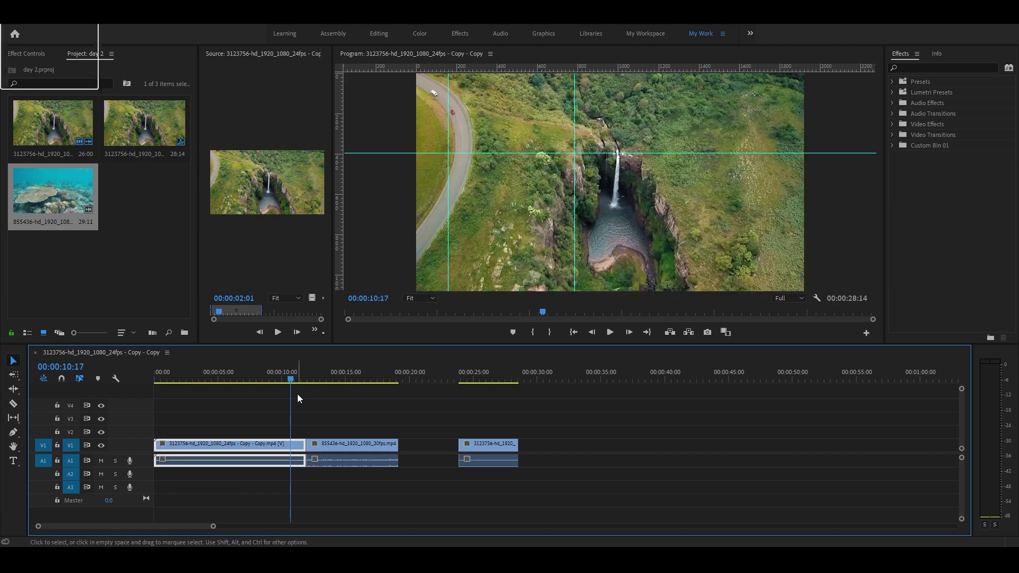
left_click(298, 419)
left_click(317, 444)
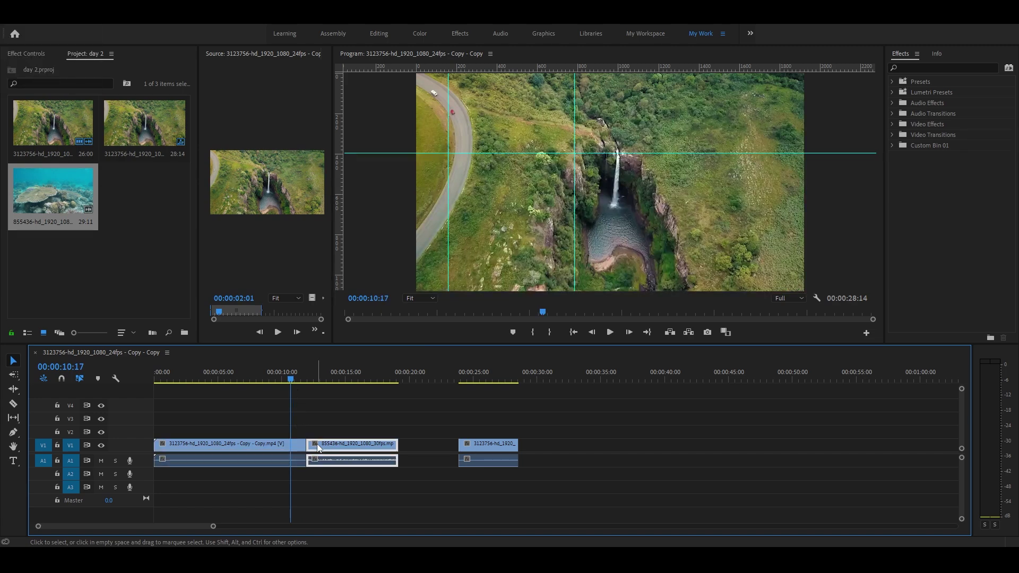
left_click_drag(316, 444, 329, 444)
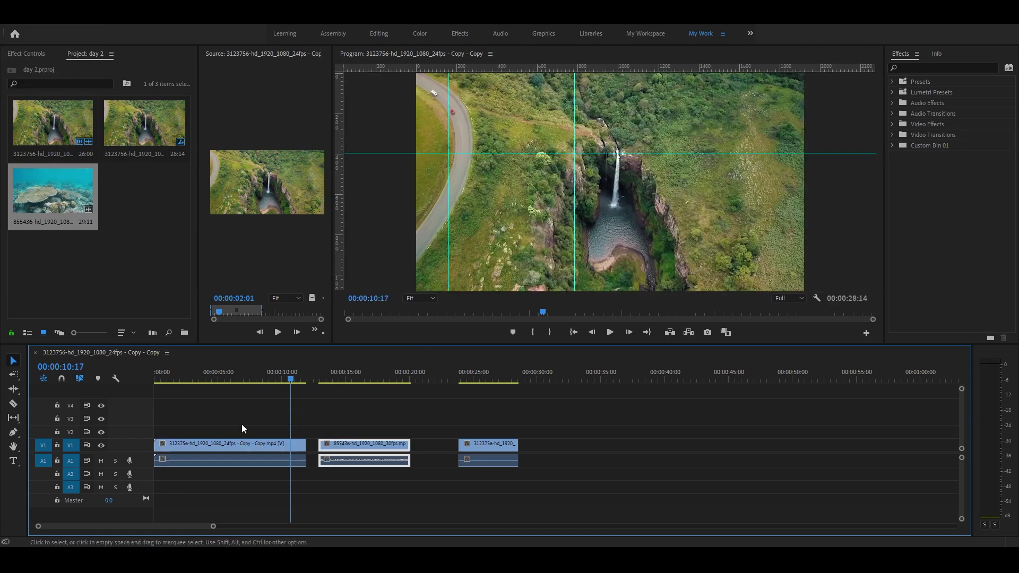
- Turn snapping back on, snap the coral clip to clip one's end, and reposition the short waterfall clip
left_click(62, 378)
left_click_drag(348, 446, 348, 446)
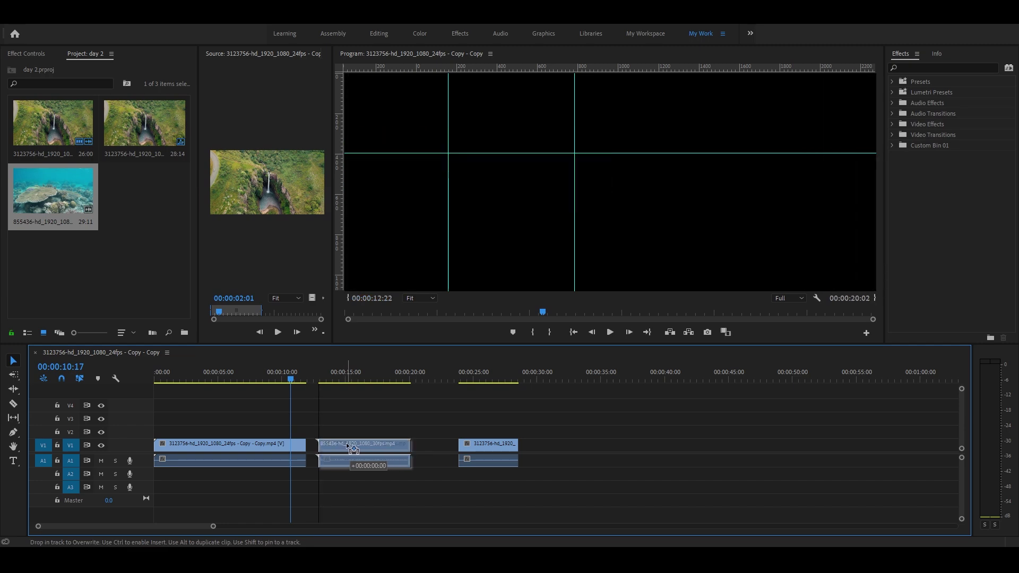
left_click_drag(349, 447, 357, 451)
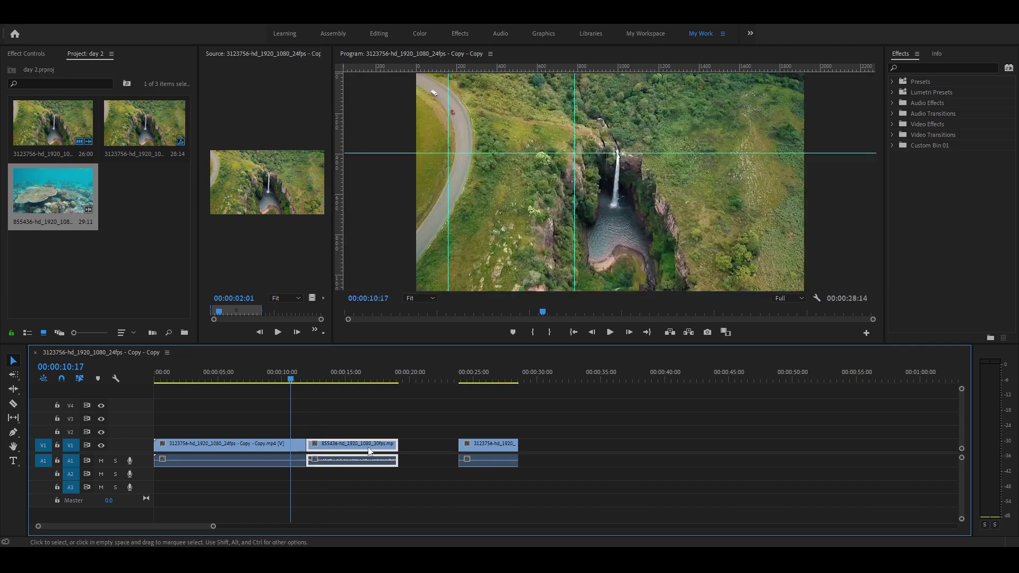
mouse_move(494, 443)
left_mouse_down()
mouse_move(439, 448)
mouse_move(597, 443)
left_mouse_up()
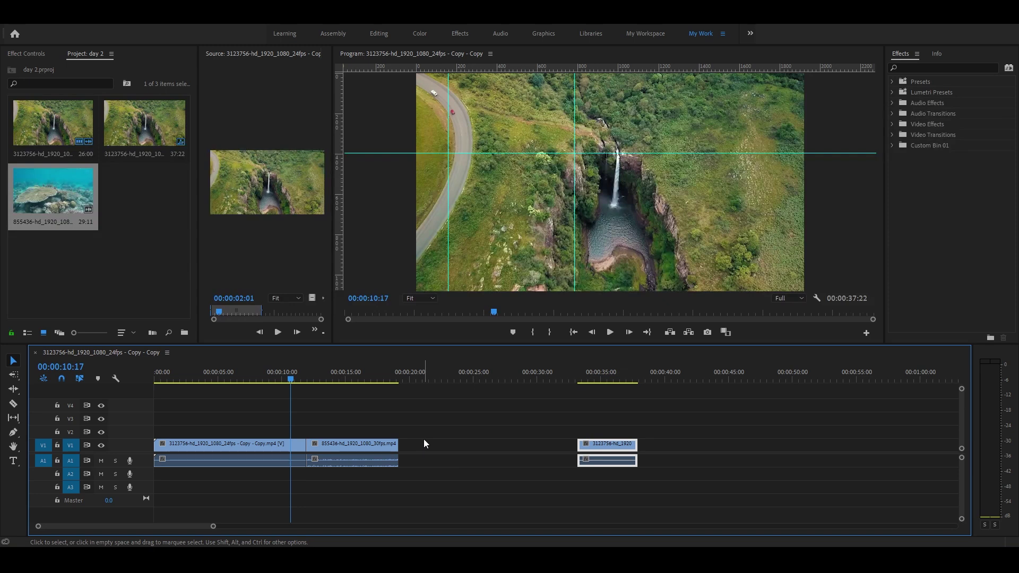
- Delete the gap after the coral clip, then shift the coral and last clips about 10 seconds later
left_click(453, 445)
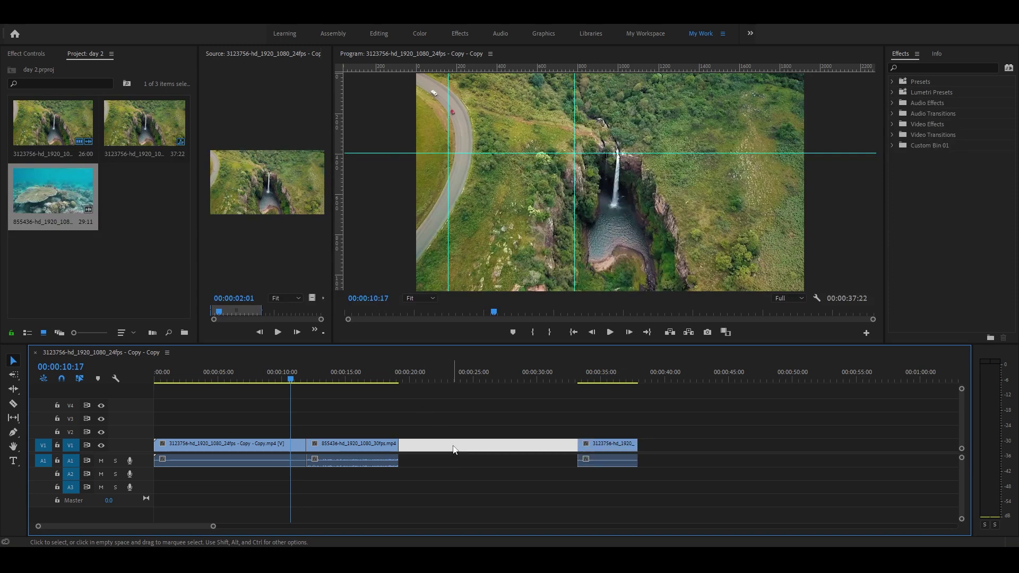
key("Delete")
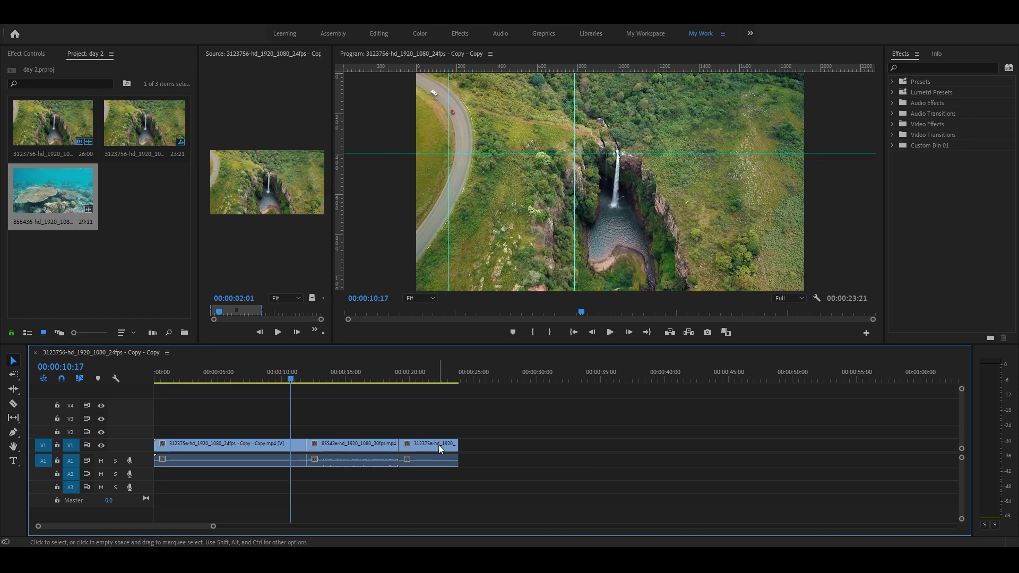
mouse_move(430, 432)
left_mouse_down()
mouse_move(366, 452)
mouse_move(514, 451)
left_mouse_up()
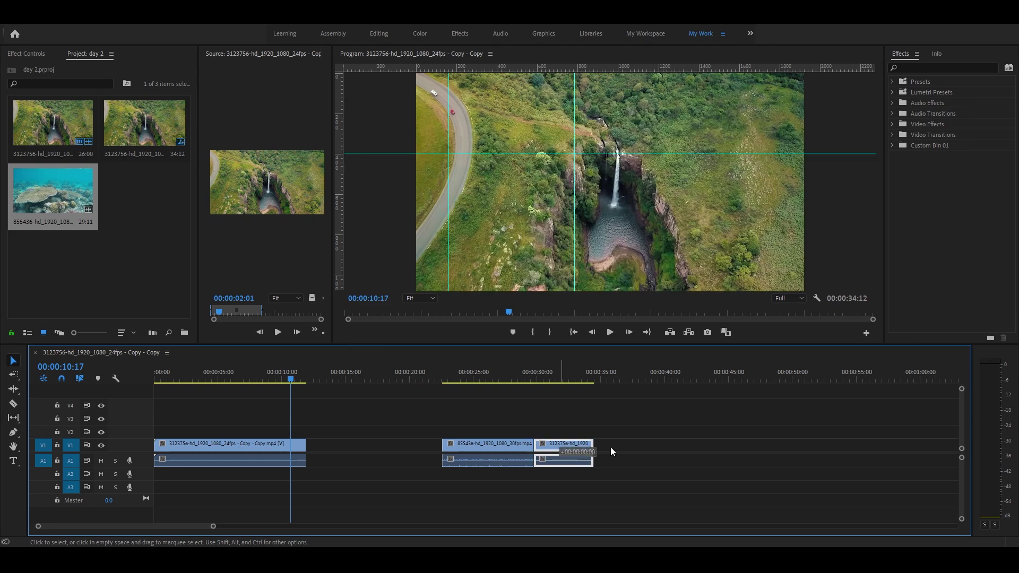
left_click_drag(584, 446, 661, 449)
- Ripple-delete the gap after the first clip and the remaining gap so all three clips abut
left_click(374, 447)
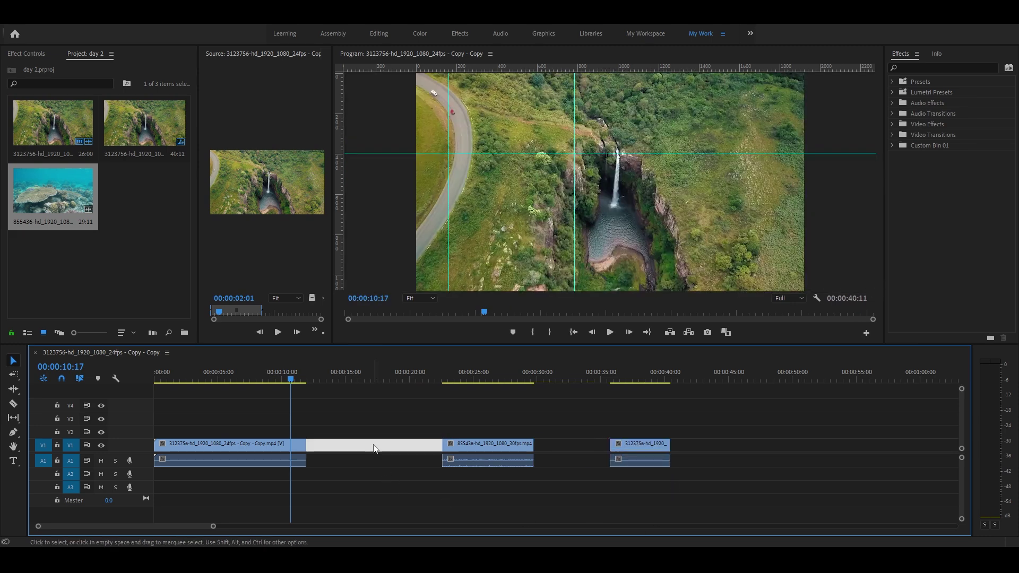
key("Delete")
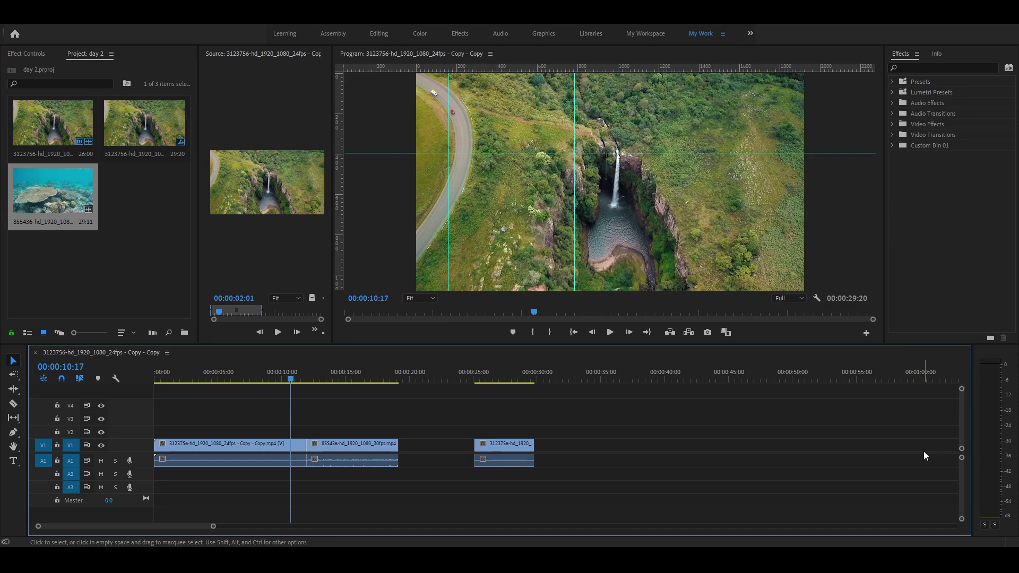
left_click(464, 444)
key("Delete")
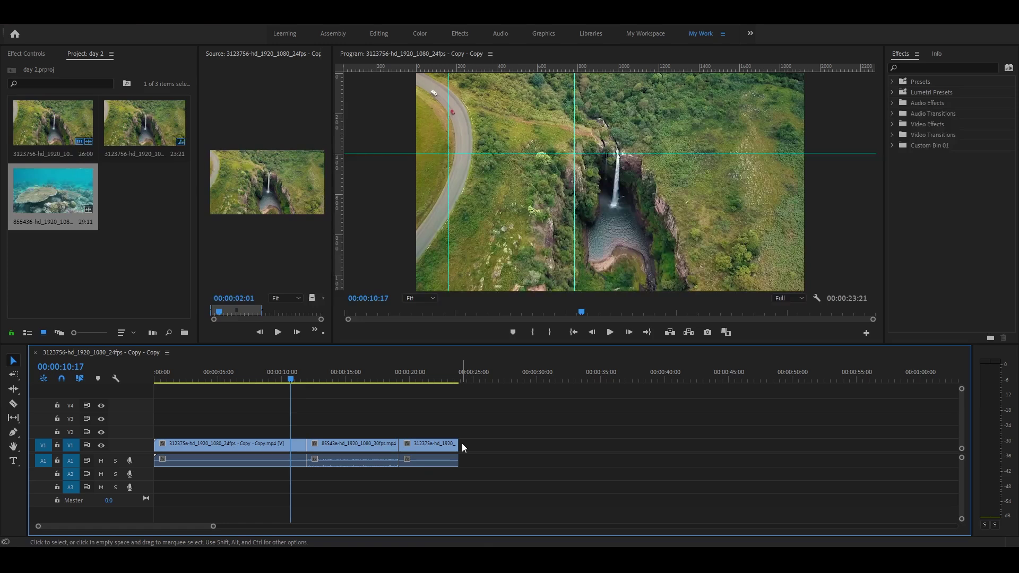
- Ripple-trim the coral clip's end with the Ripple Edit Tool, then undo it
left_click(14, 390)
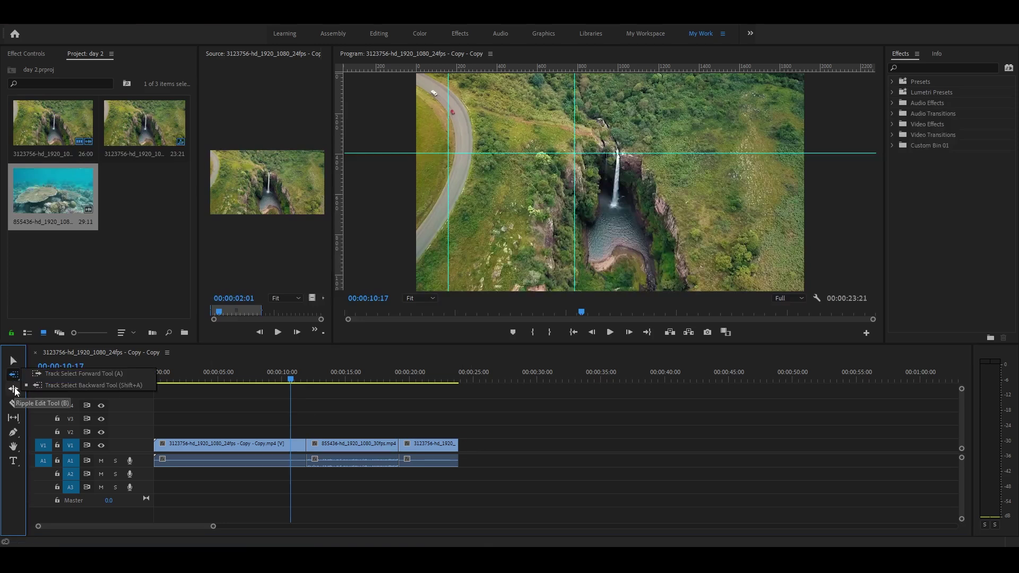
left_click(64, 388)
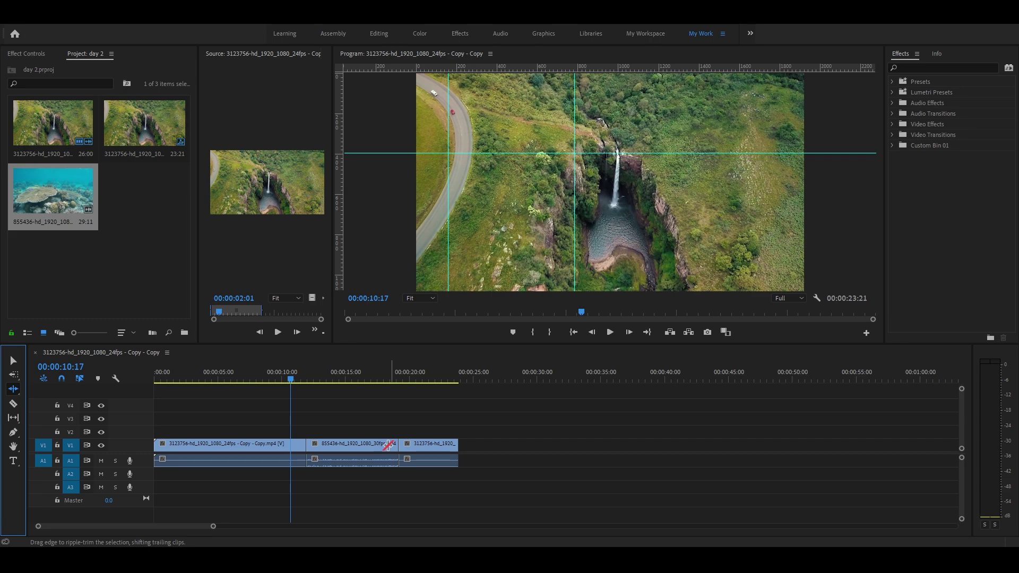
left_click_drag(398, 444, 382, 445)
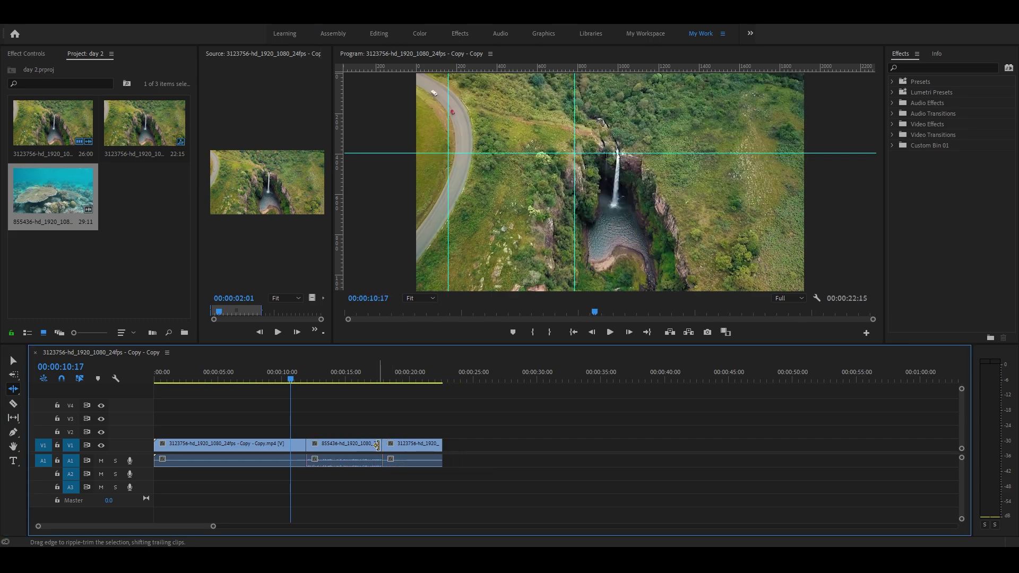
key("ctrl+z")
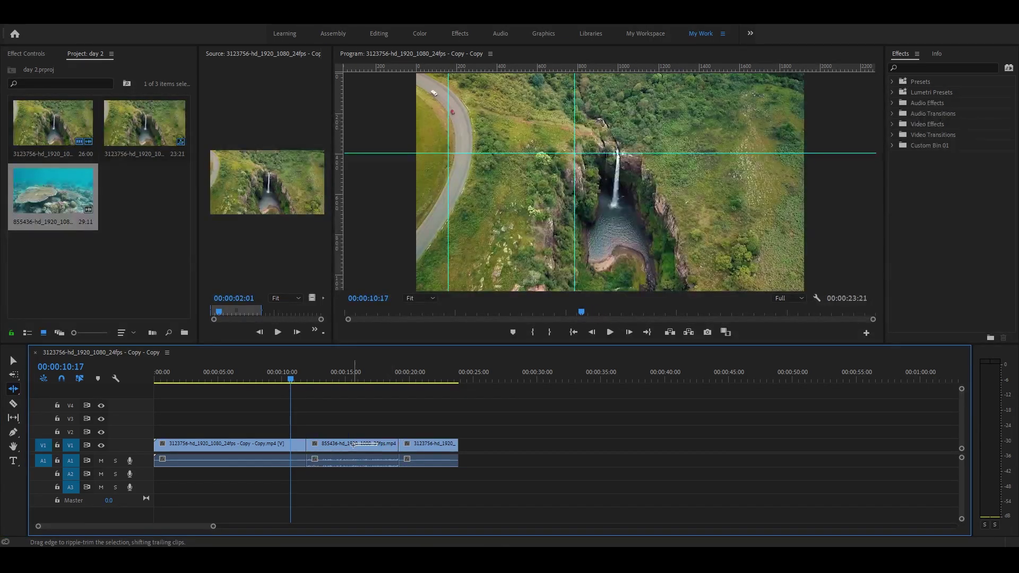
left_click(371, 446)
- Roll the cut between the waterfall and coral clips with the Rolling Edit Tool
left_click(18, 393)
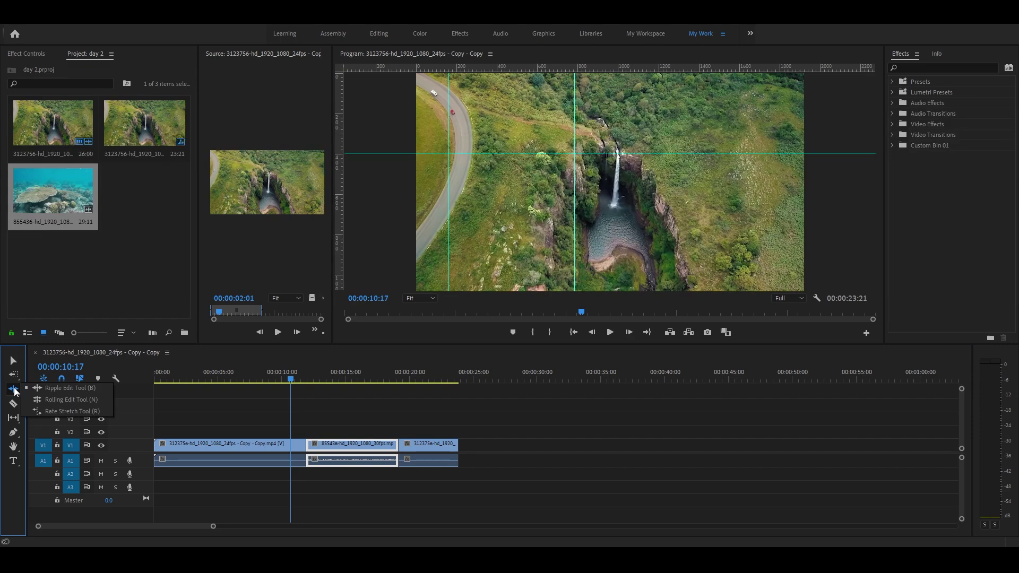
left_click(53, 400)
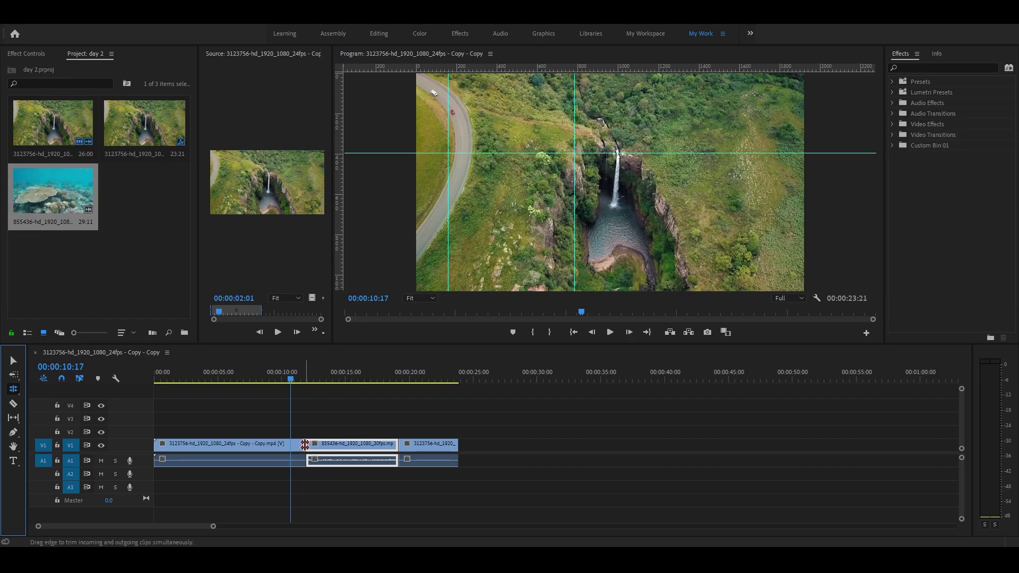
left_click_drag(305, 445, 309, 449)
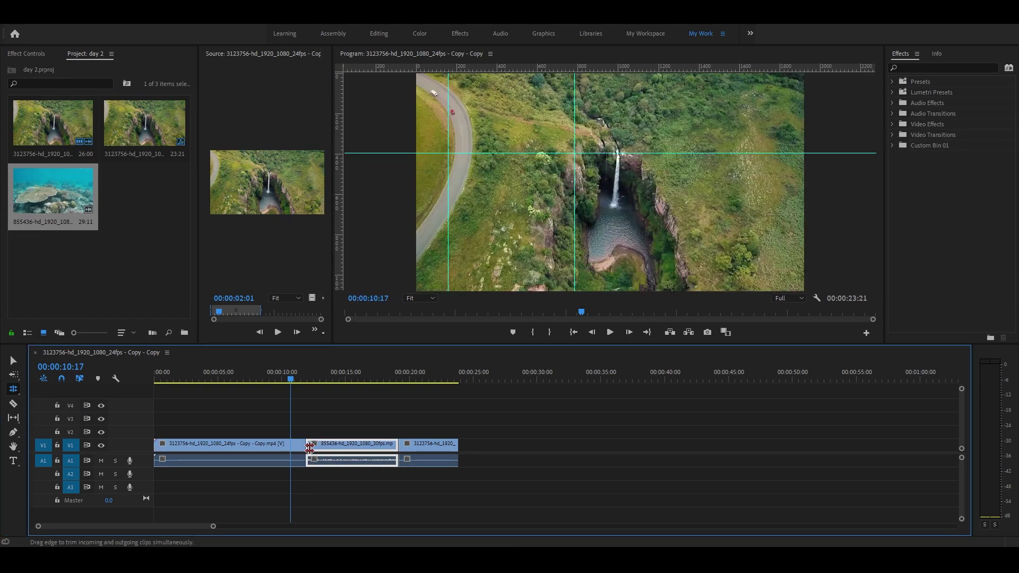
- Ripple-trim the first waterfall clip shorter, undo it, and park the playhead at 00:00:16:02
left_click(15, 390)
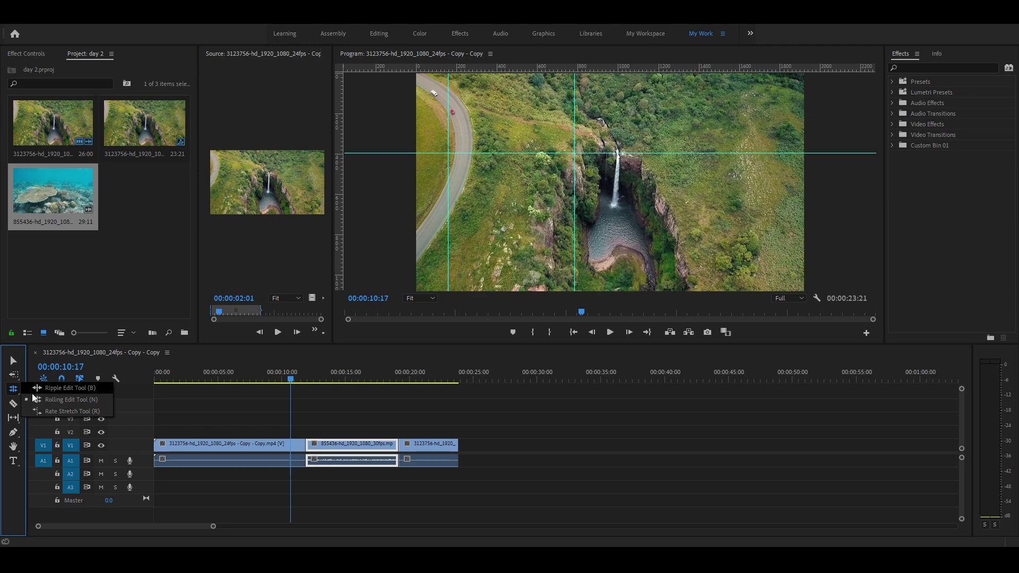
left_click(50, 388)
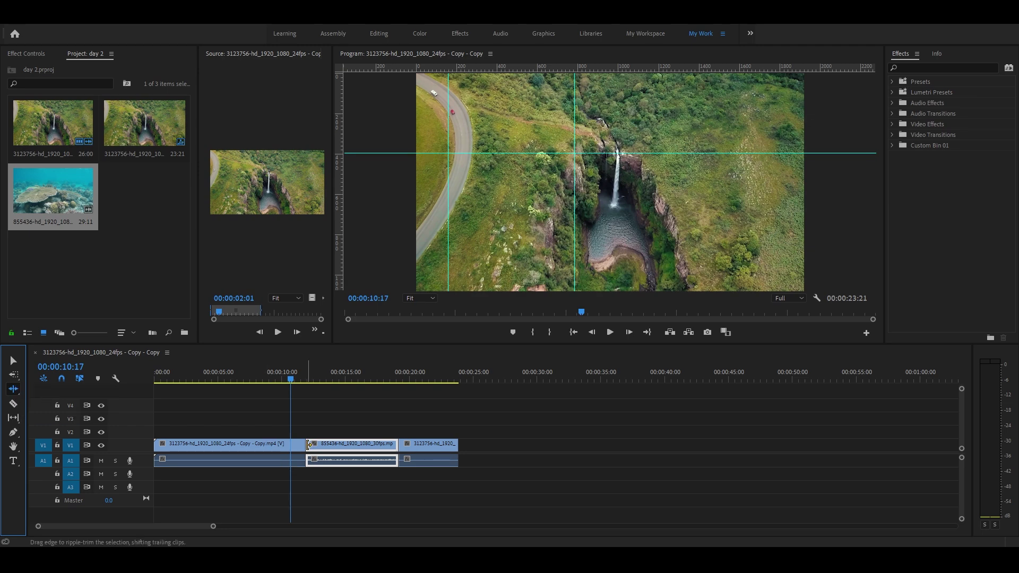
left_click(298, 422)
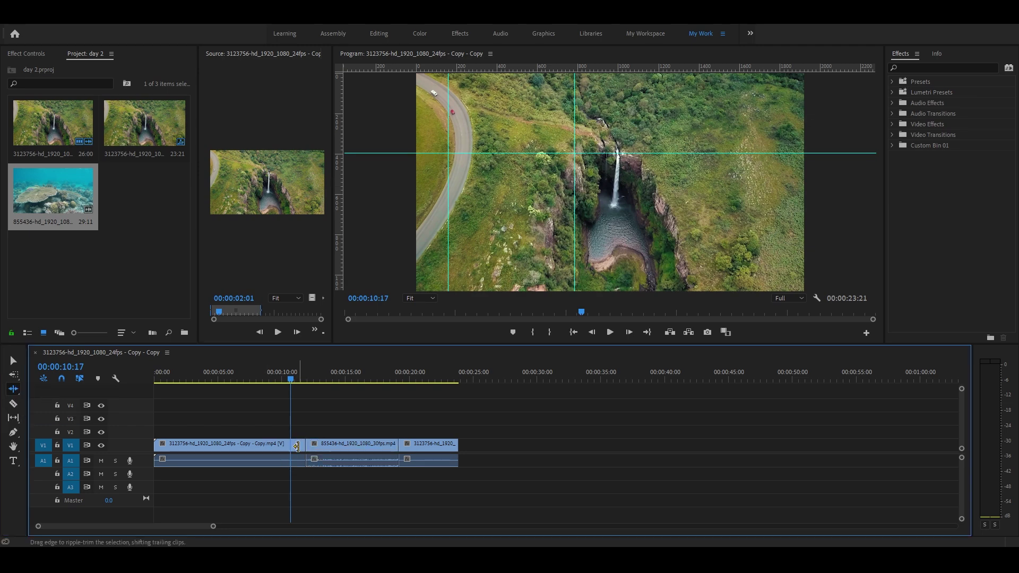
left_click_drag(298, 445, 257, 449)
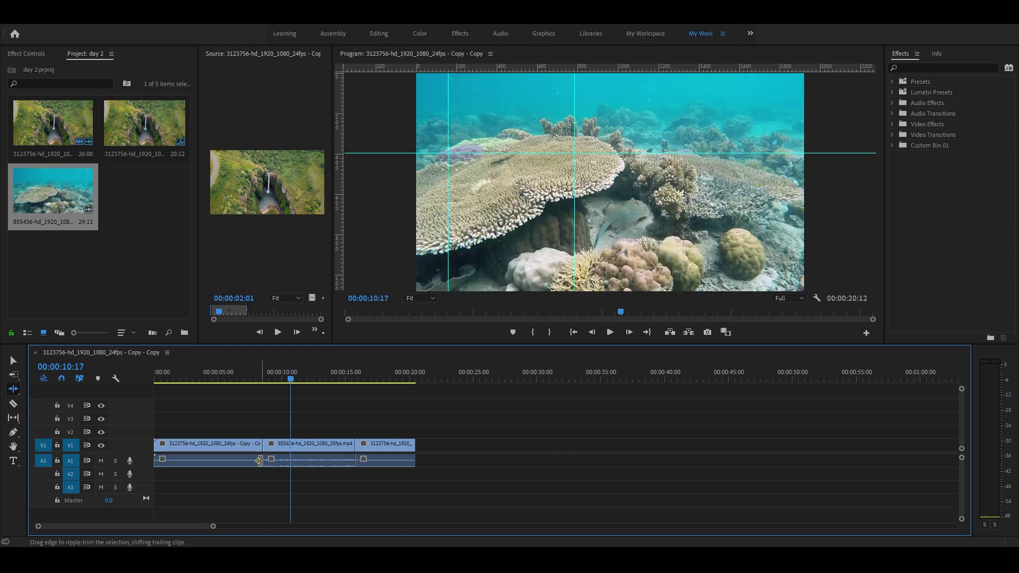
key("ctrl+z")
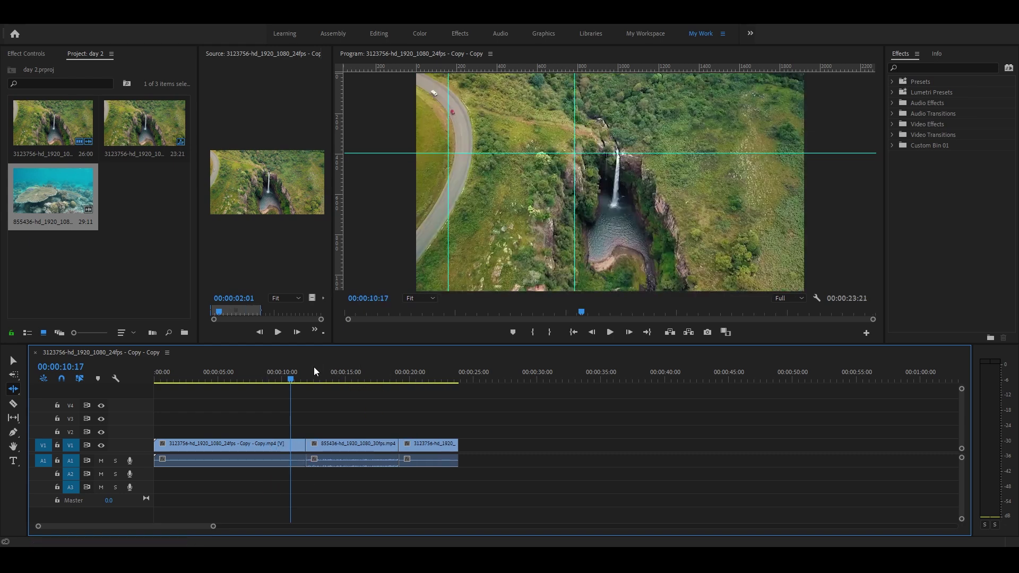
left_click(360, 379)
- With the Selection tool, trim the first clip's end to leave a gap, then undo it
key("v")
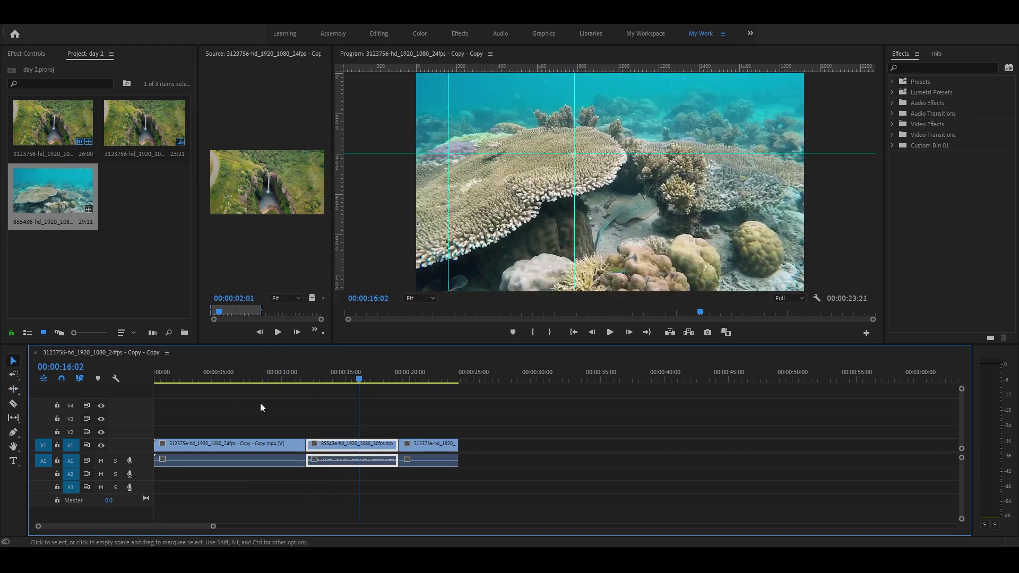
left_click(260, 403)
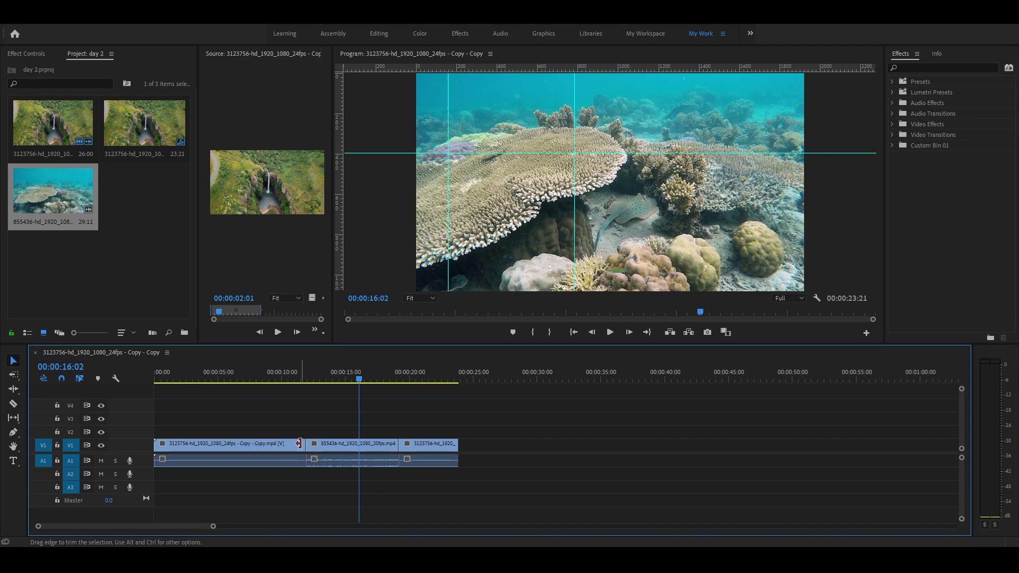
left_click_drag(304, 446, 266, 446)
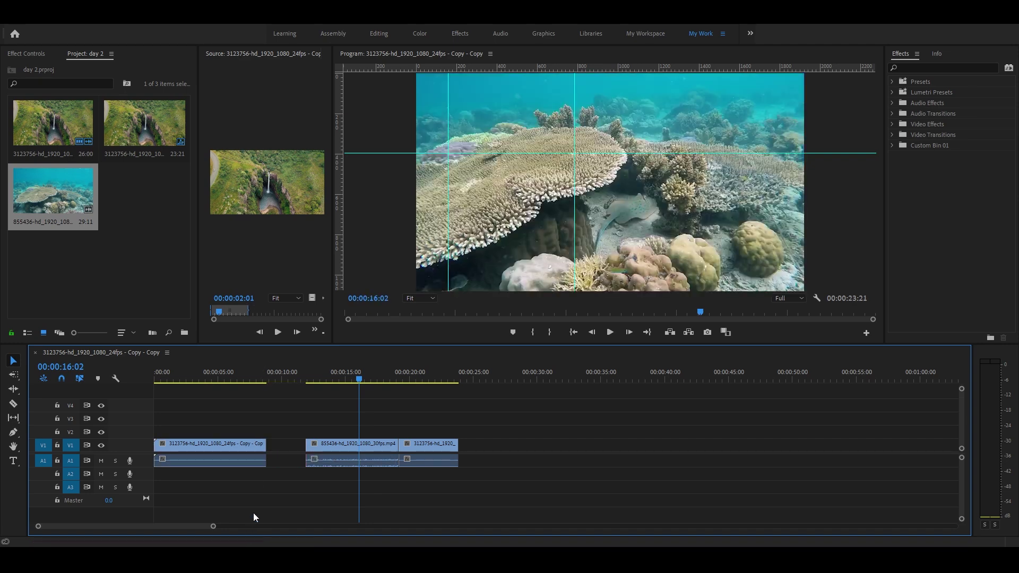
key("ctrl+z")
- Park the playhead near 00:00:05:18 and trim the first waterfall clip's end to it
left_click(170, 380)
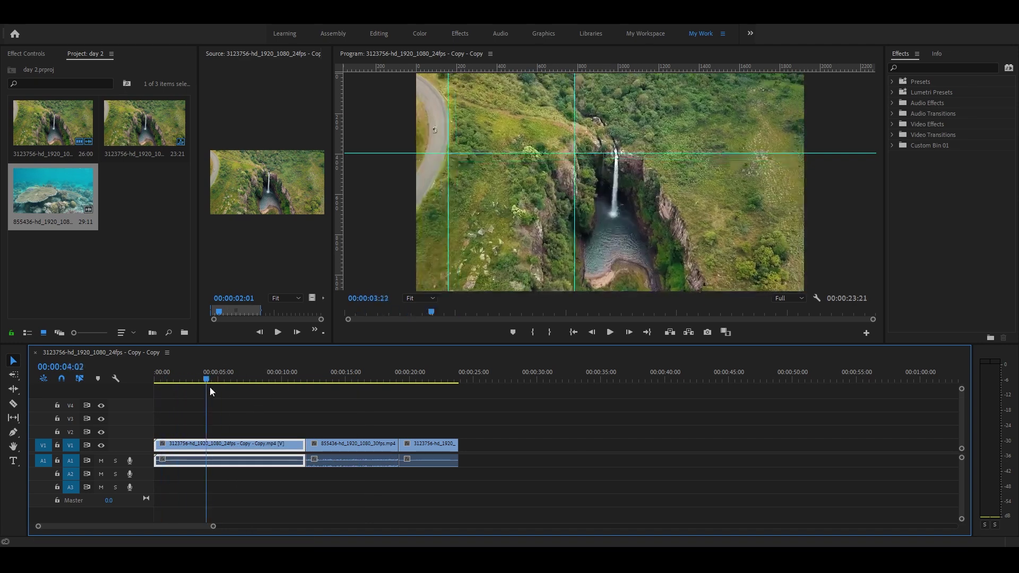
left_click_drag(169, 381, 214, 382)
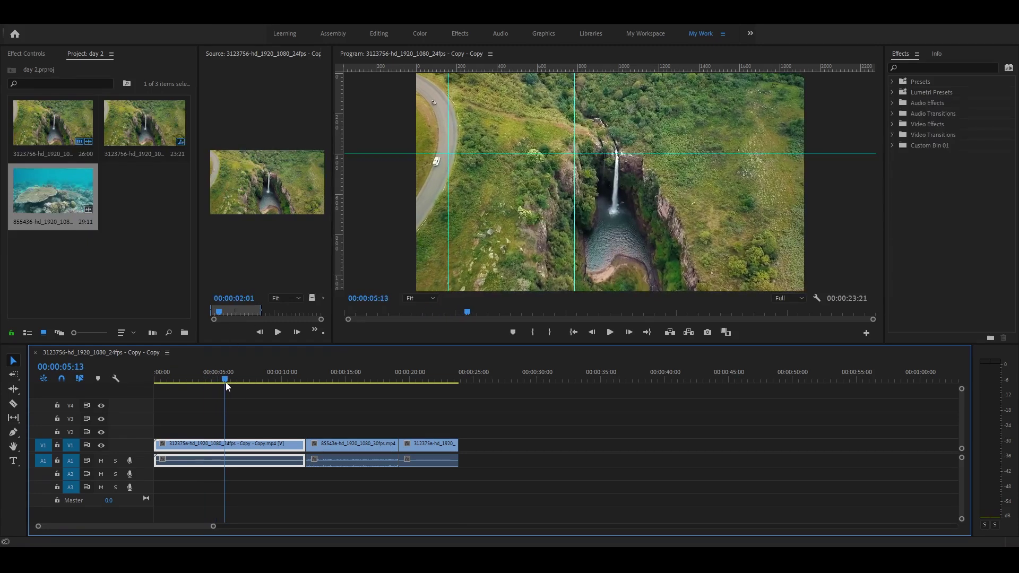
left_click_drag(222, 383, 227, 384)
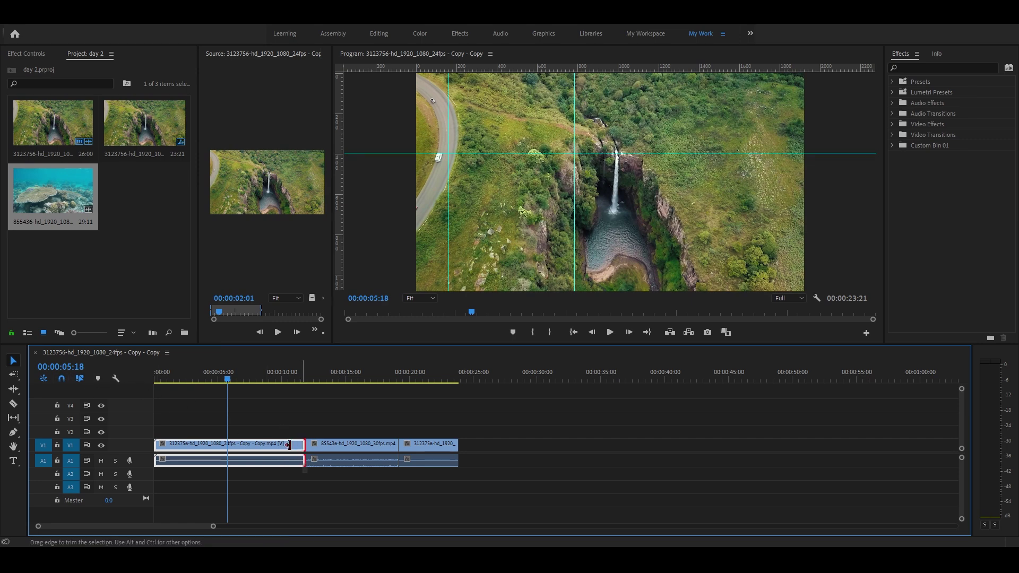
left_click_drag(289, 444, 228, 445)
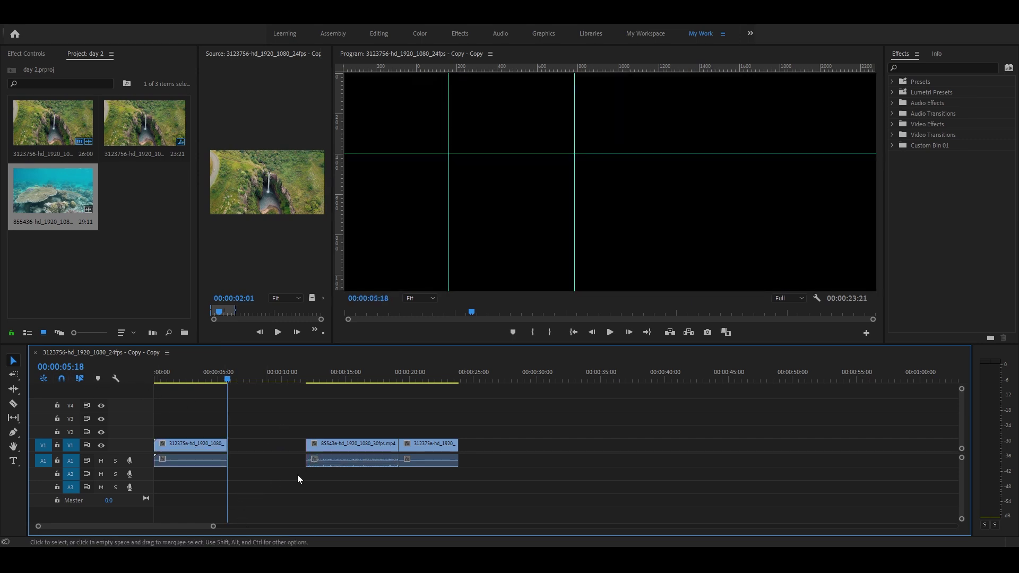
- Ripple-delete the gap before the coral clip twice, undoing each time to compare
left_click(260, 445)
key("Delete")
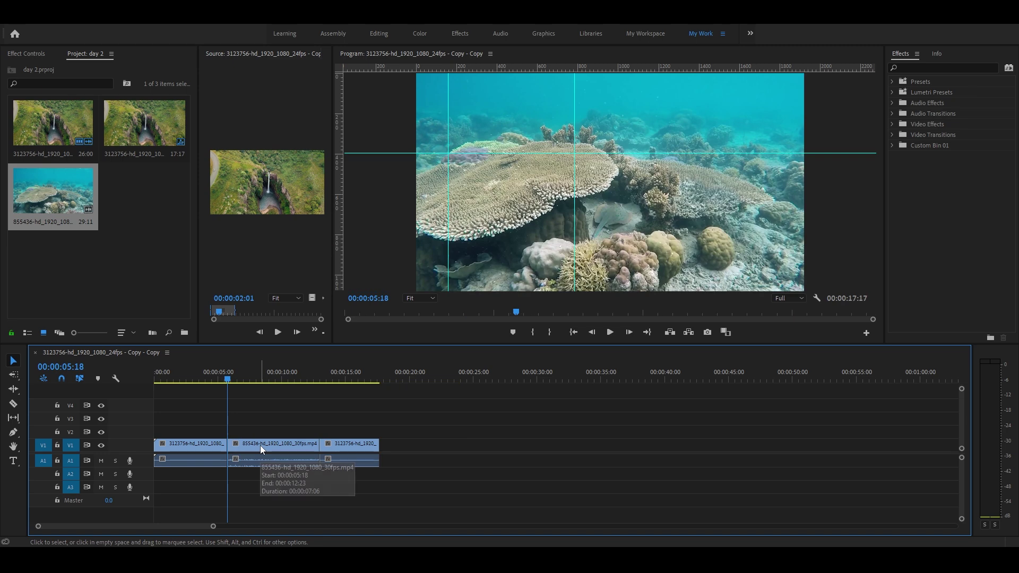
key("ctrl+z")
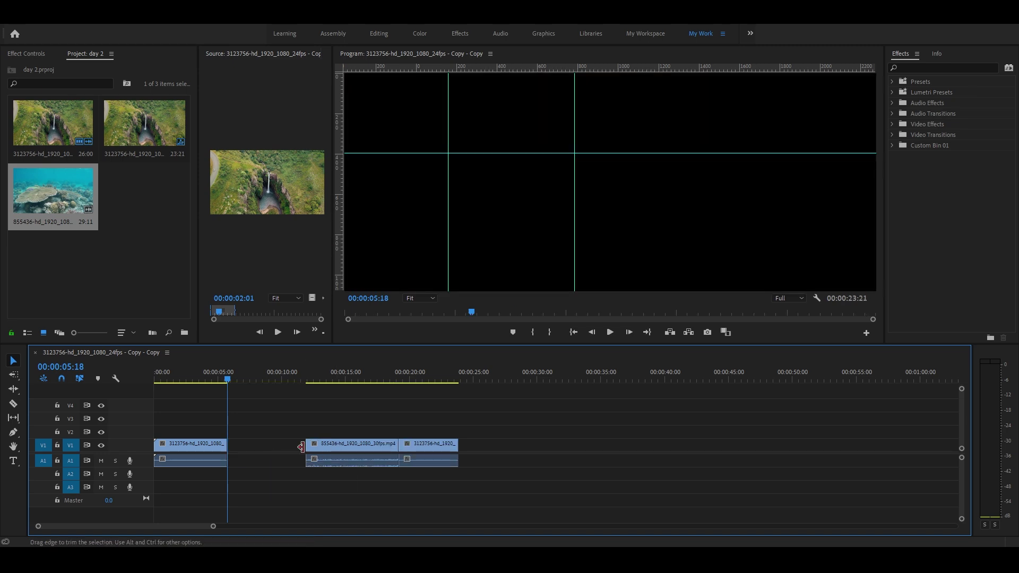
left_click(288, 447)
key("Delete")
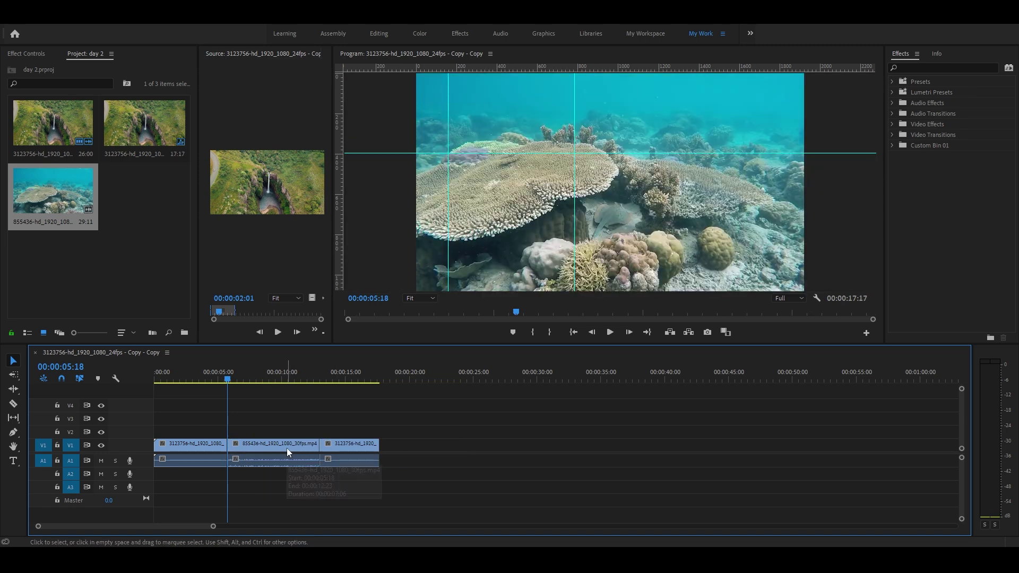
key("ctrl+z")
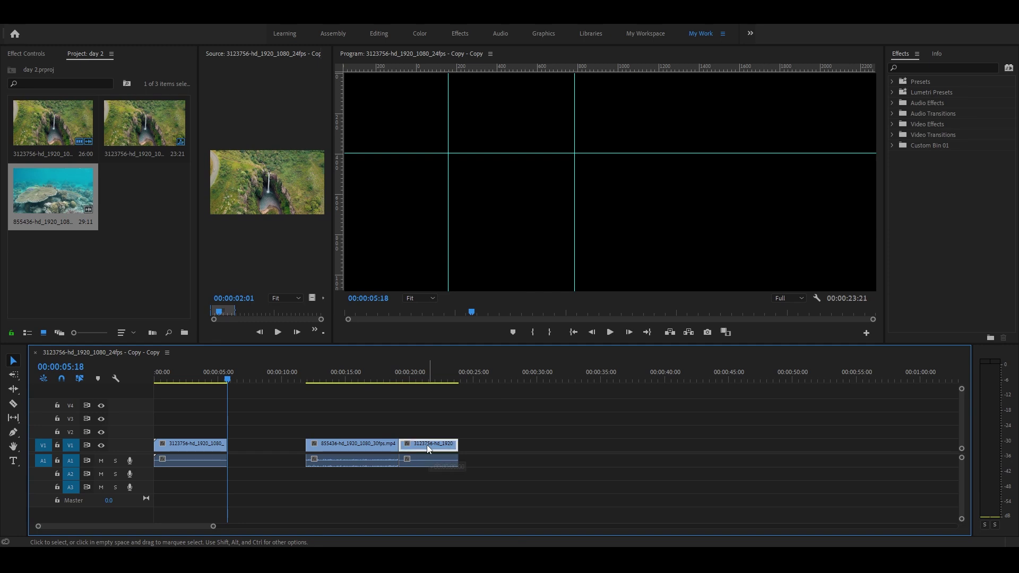
- Try moving the last waterfall clip over the coral clip and onto V2, undoing, then place a copy on V2
mouse_move(424, 445)
left_mouse_down()
mouse_move(307, 442)
mouse_move(307, 433)
left_mouse_up()
key("ctrl+z")
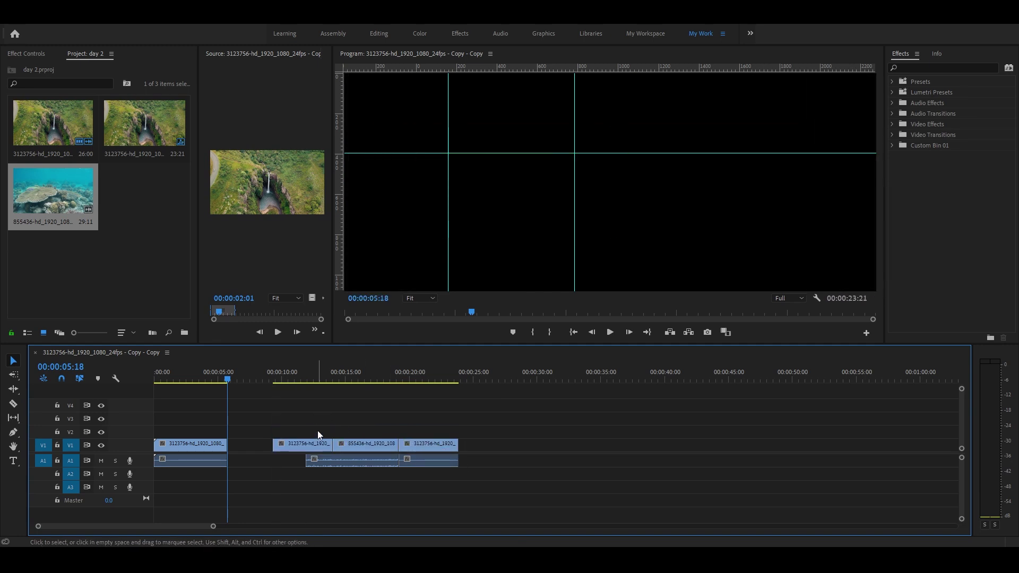
key("ctrl+z")
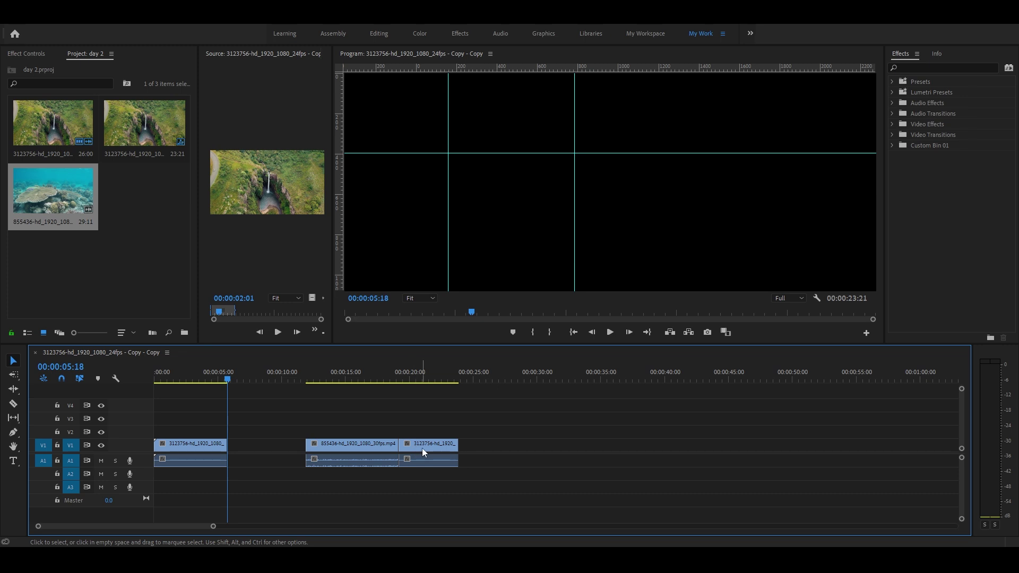
mouse_move(423, 447)
left_mouse_down()
mouse_move(329, 431)
mouse_move(312, 431)
mouse_move(314, 444)
left_mouse_up()
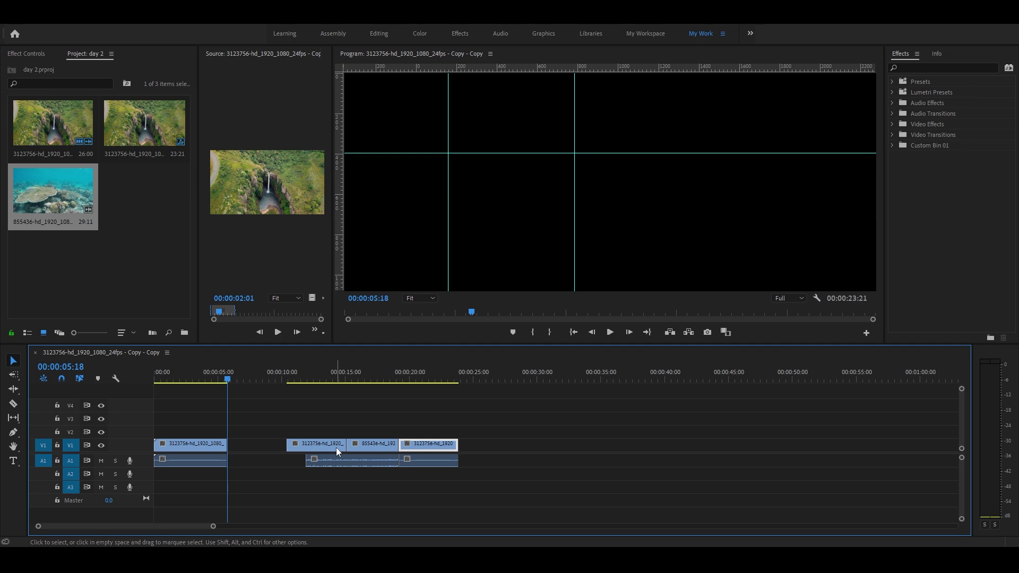
key("ctrl+z")
left_click_drag(433, 449, 308, 435)
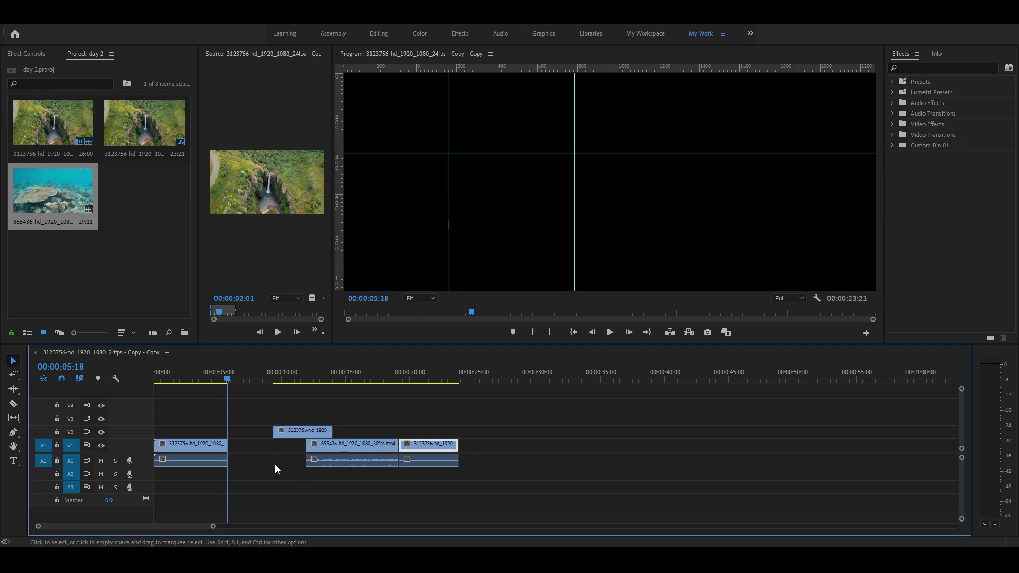
- Ripple-delete the gap, remove the V2 clip, and undo back to the full-length first clip
left_click(258, 447)
key("Delete")
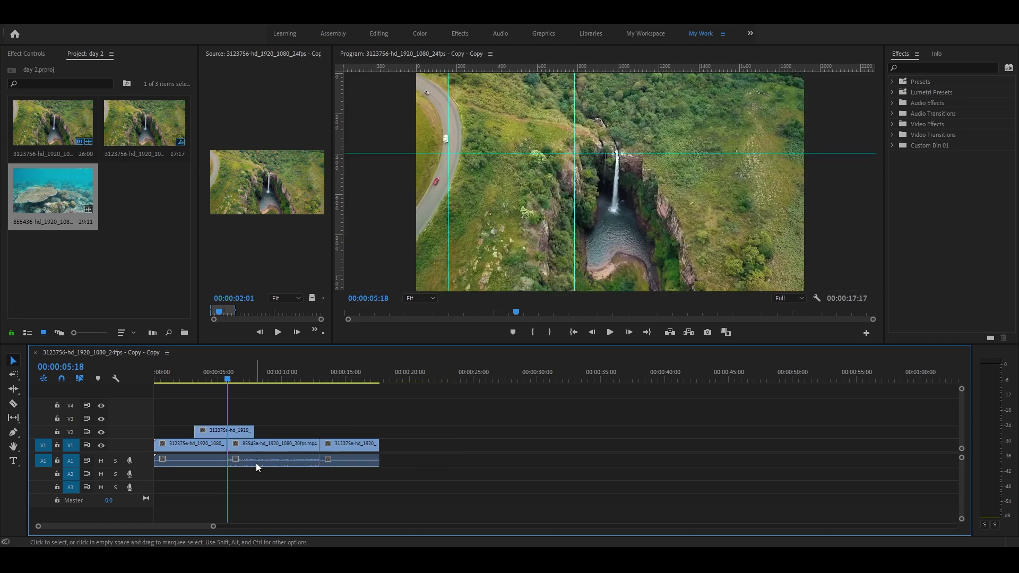
left_click(215, 432)
key("Delete")
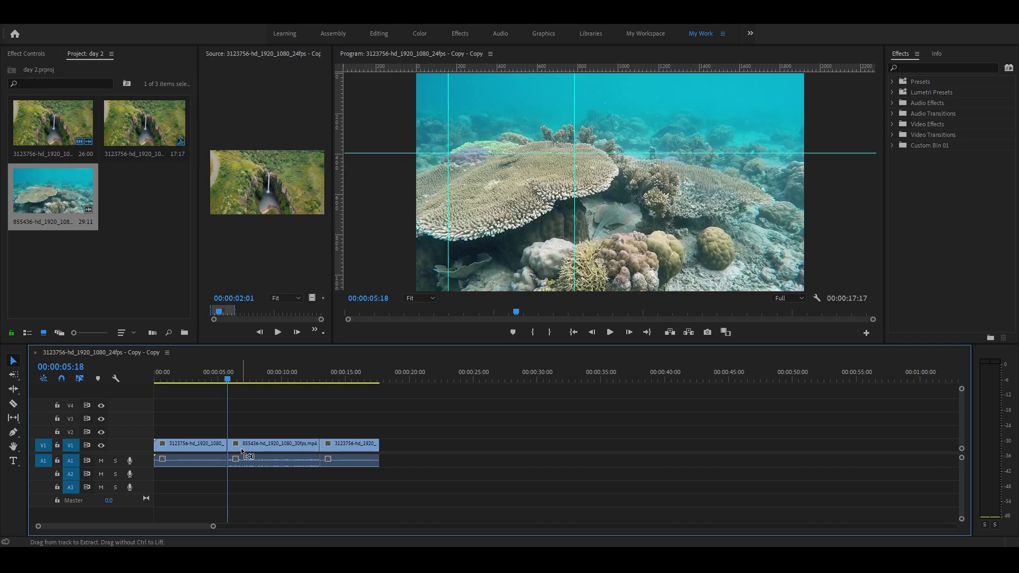
key("ctrl+z")
key("ctrl+z")
key("ctrl+z")
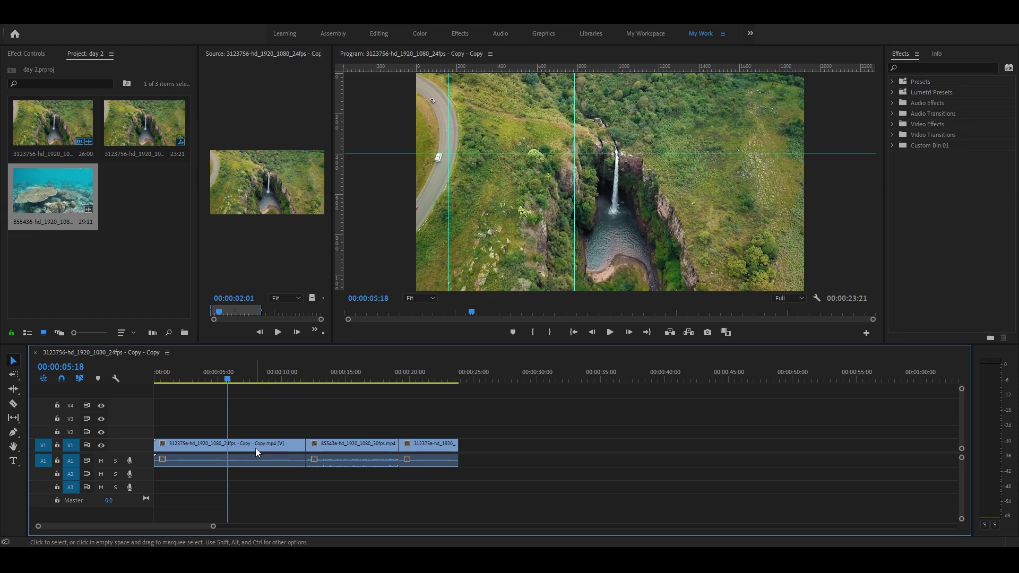
- Retrim clip one to the playhead, slide the later clips left, undo both, and return to the Selection tool
left_click_drag(305, 445, 228, 446)
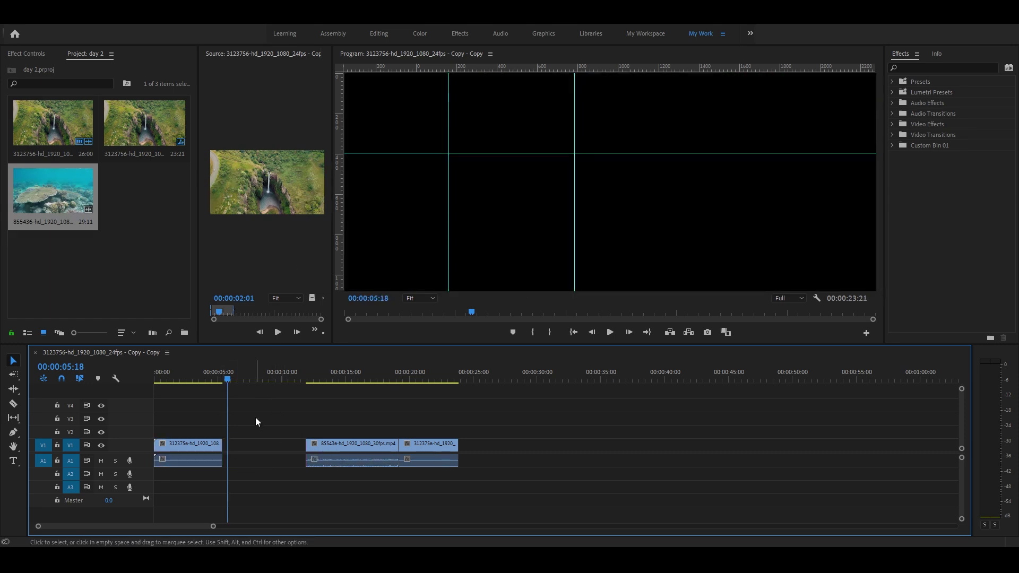
mouse_move(265, 419)
left_mouse_down()
mouse_move(419, 462)
mouse_move(356, 451)
left_mouse_up()
key("ctrl+z")
key("ctrl+z")
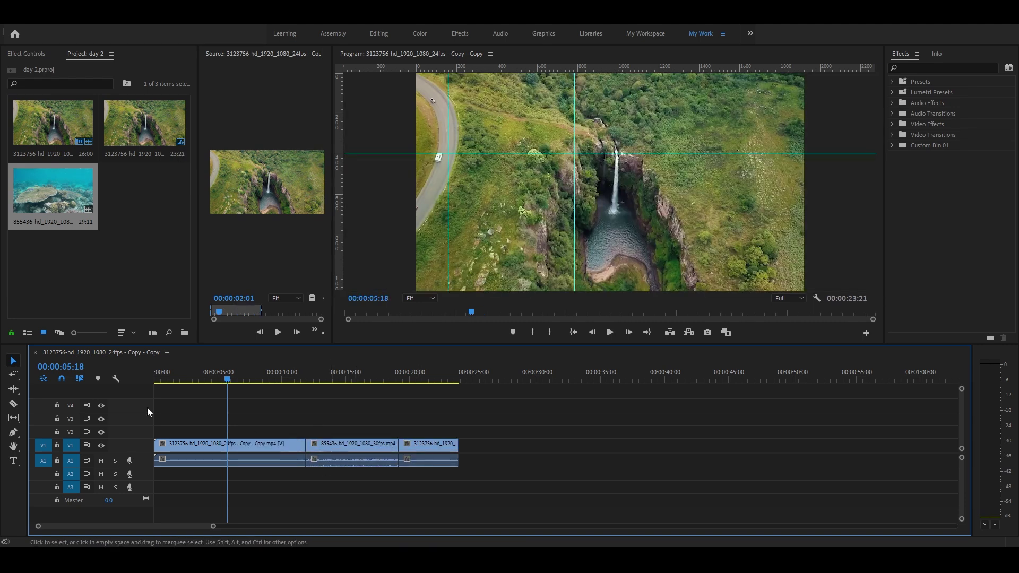
left_click(14, 390)
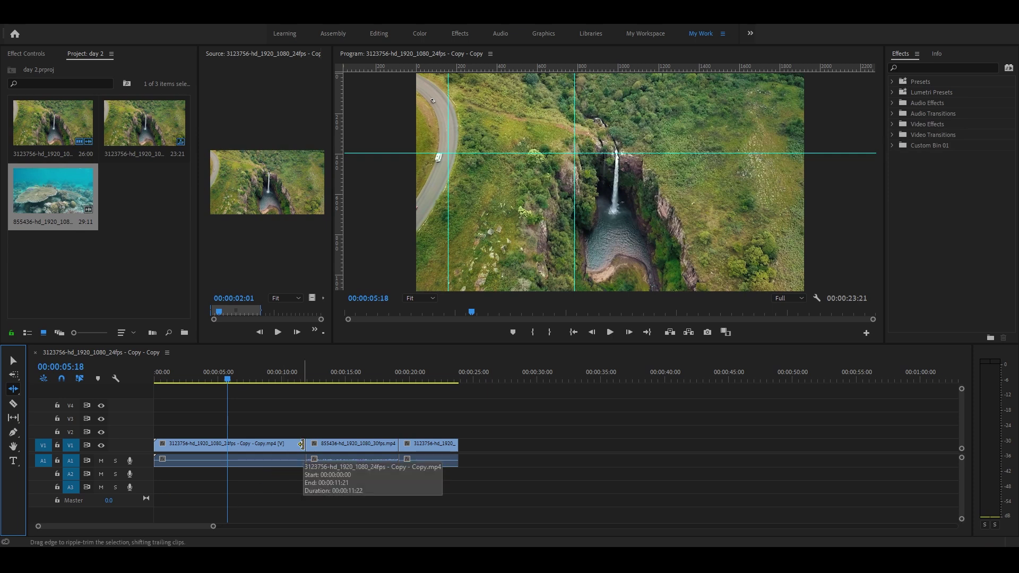
key("v")
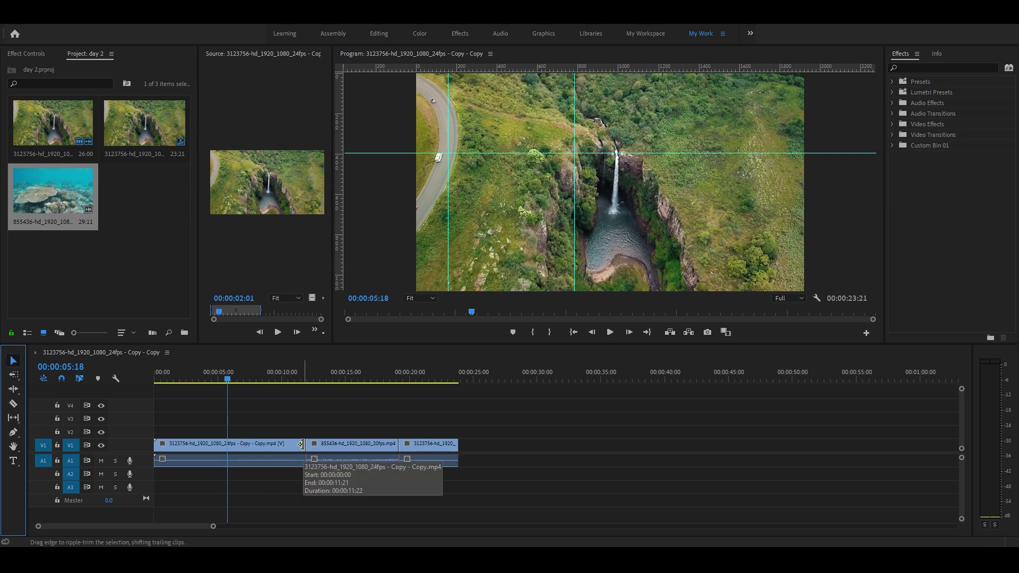
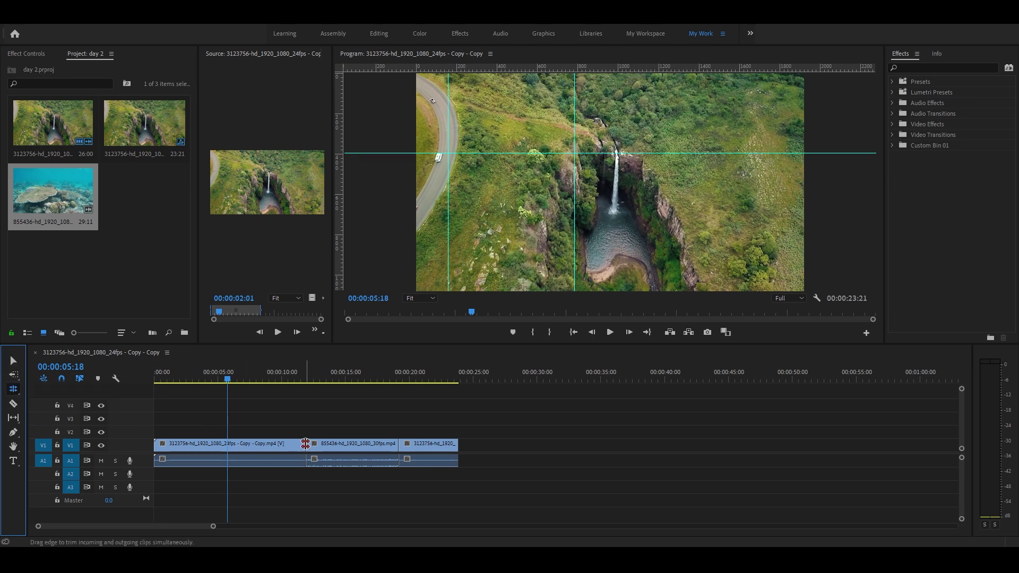
- Ripple-trim the first waterfall clip's end shorter so the following clips close up
left_click(13, 390)
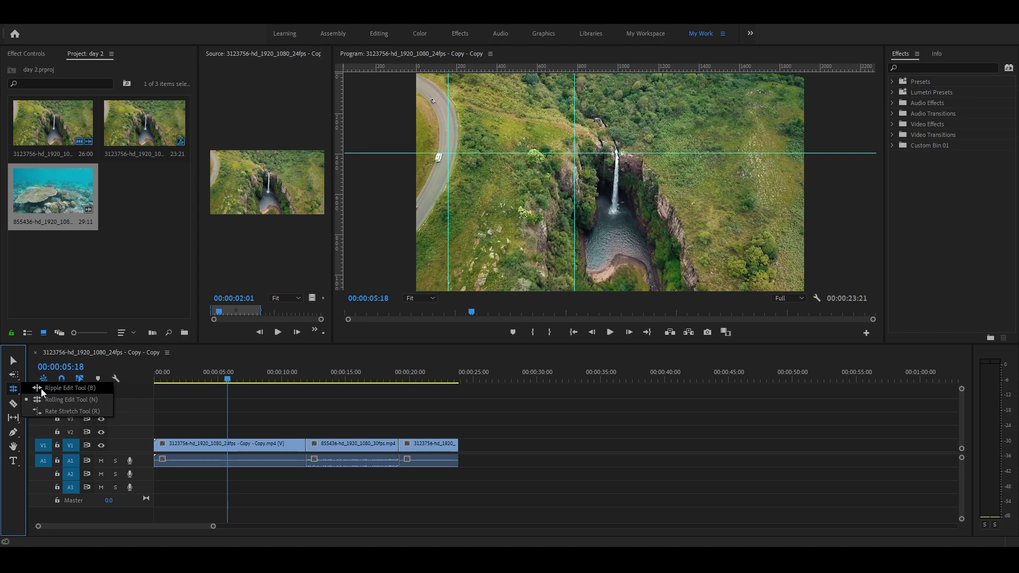
left_click(43, 390)
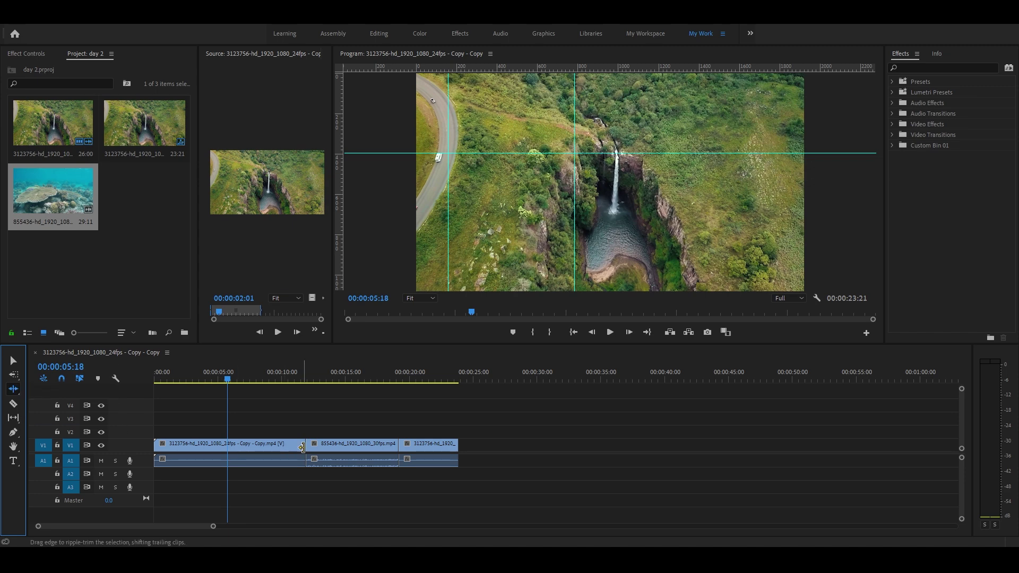
mouse_move(302, 448)
left_mouse_down()
mouse_move(233, 454)
mouse_move(246, 454)
left_mouse_up()
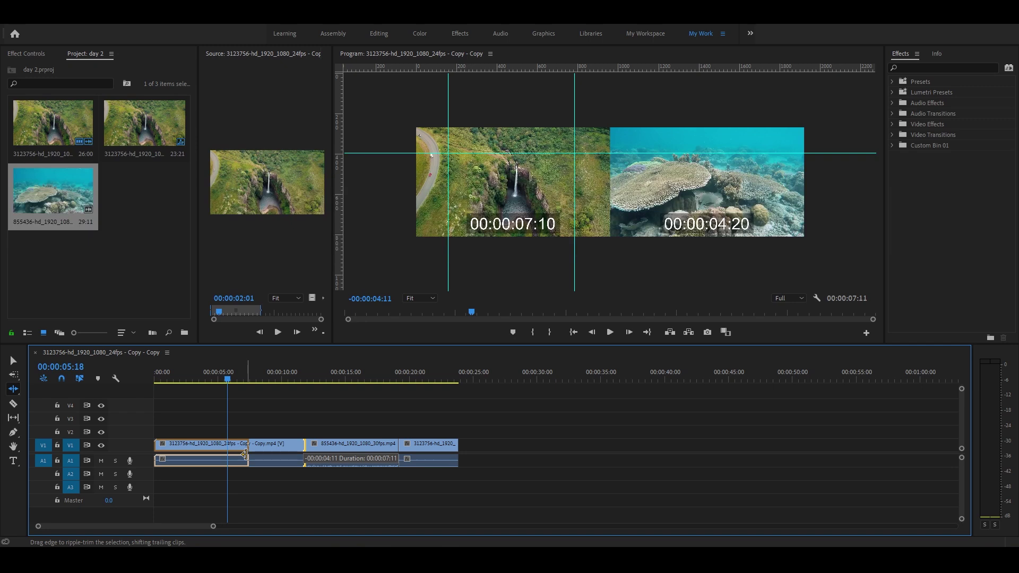
left_click_drag(245, 455, 247, 454)
left_click_drag(248, 454, 247, 455)
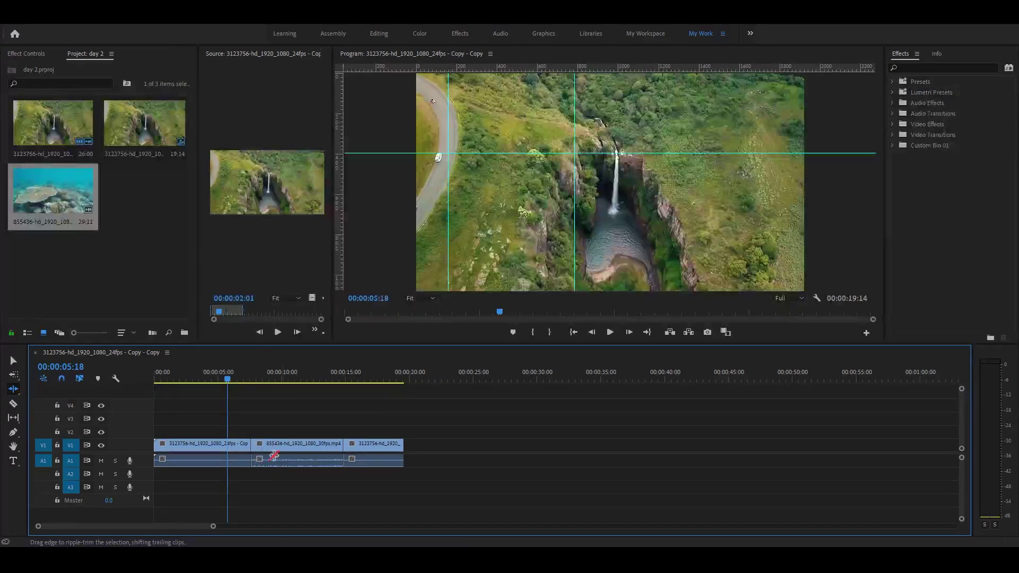
- Play back and scrub across the cut into the coral reef clip to check the trim
key("space")
key("space")
key("d")
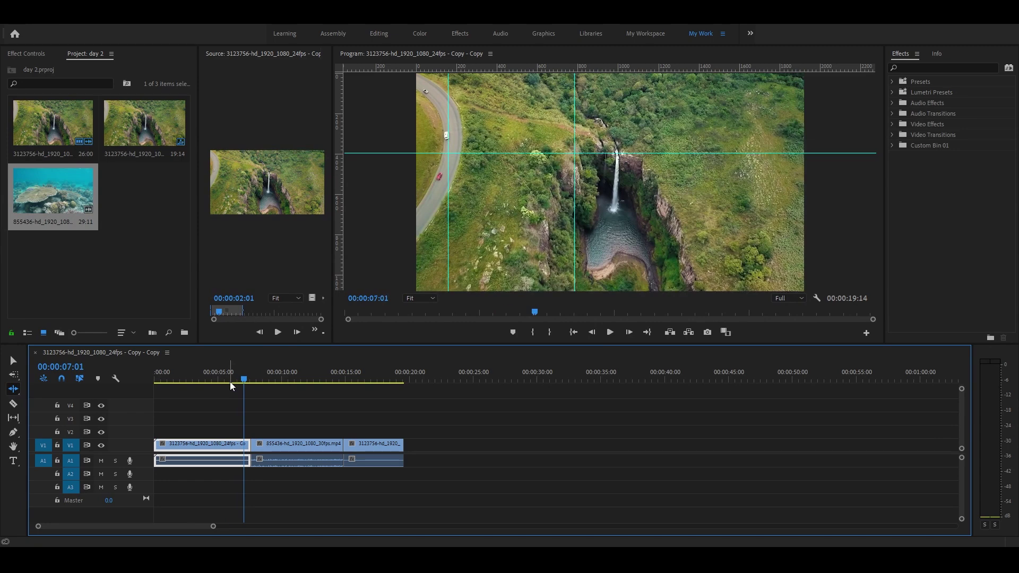
mouse_move(232, 387)
left_mouse_down()
mouse_move(259, 404)
mouse_move(256, 419)
left_mouse_up()
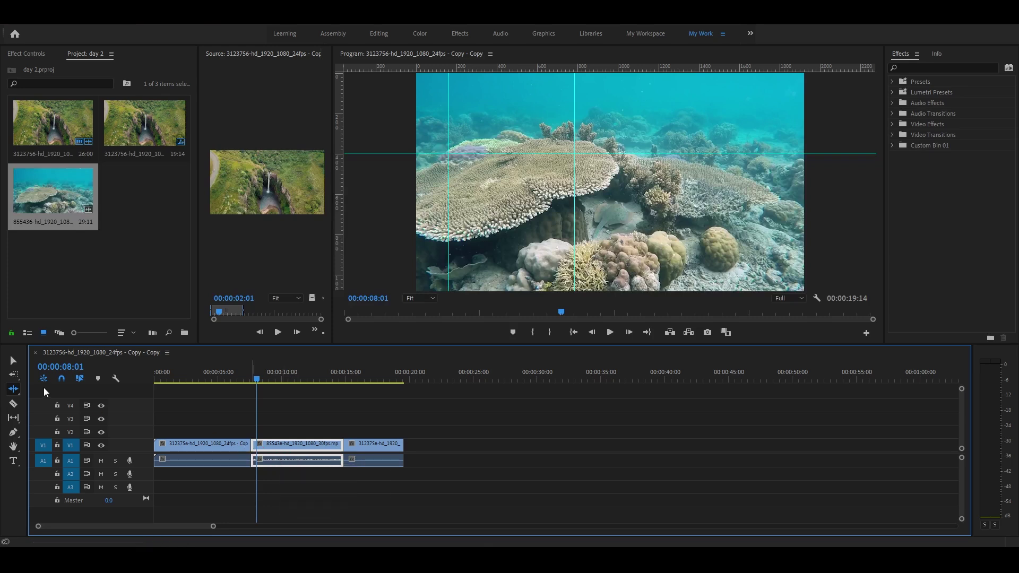
left_click(13, 389)
left_click(235, 424)
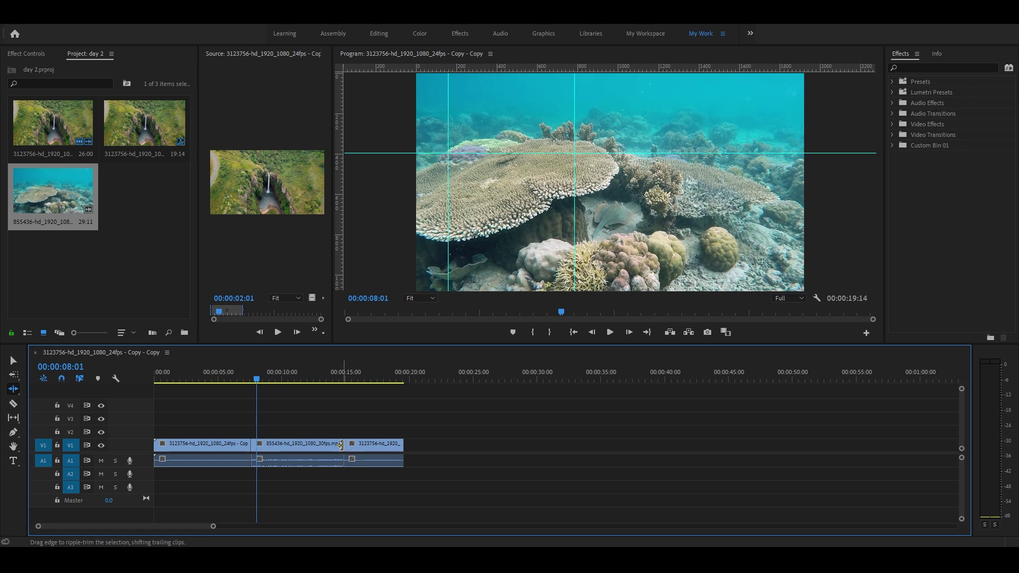
- Move the coral reef and last clips later to open a gap, then ripple-delete that gap
key("v")
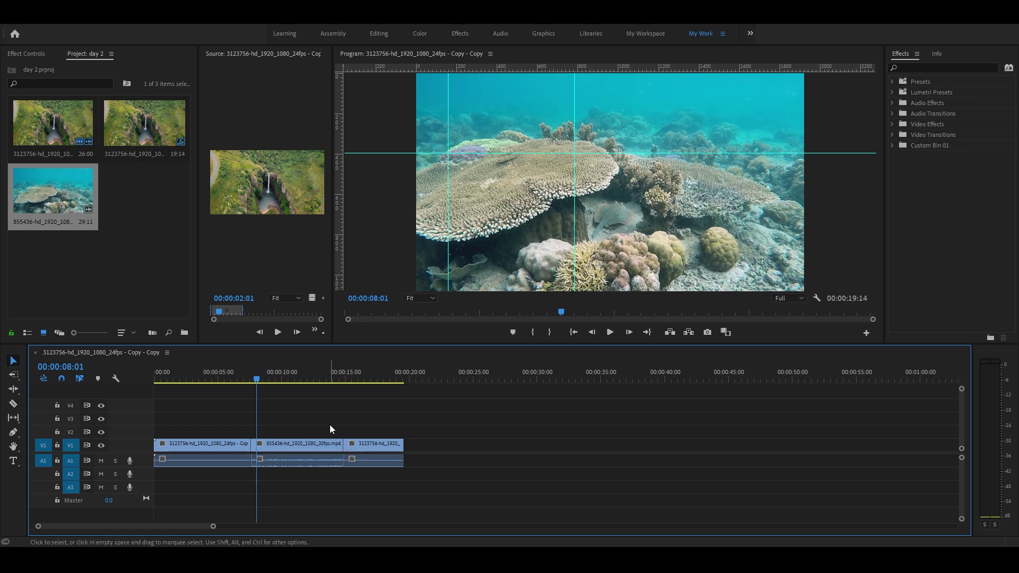
left_click_drag(333, 444, 452, 452)
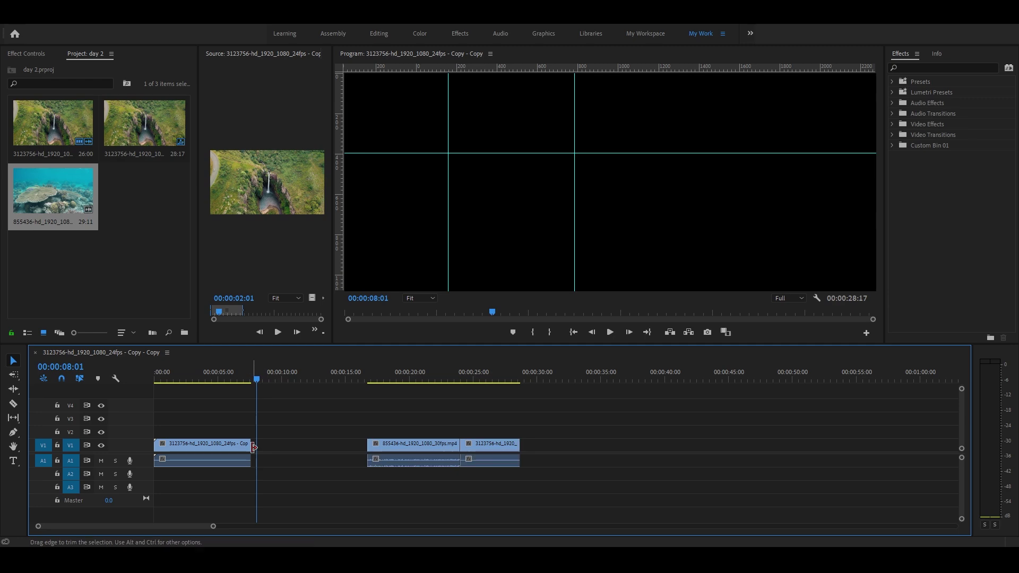
mouse_move(252, 448)
left_mouse_down()
mouse_move(364, 457)
mouse_move(295, 457)
left_mouse_up()
left_click(315, 452)
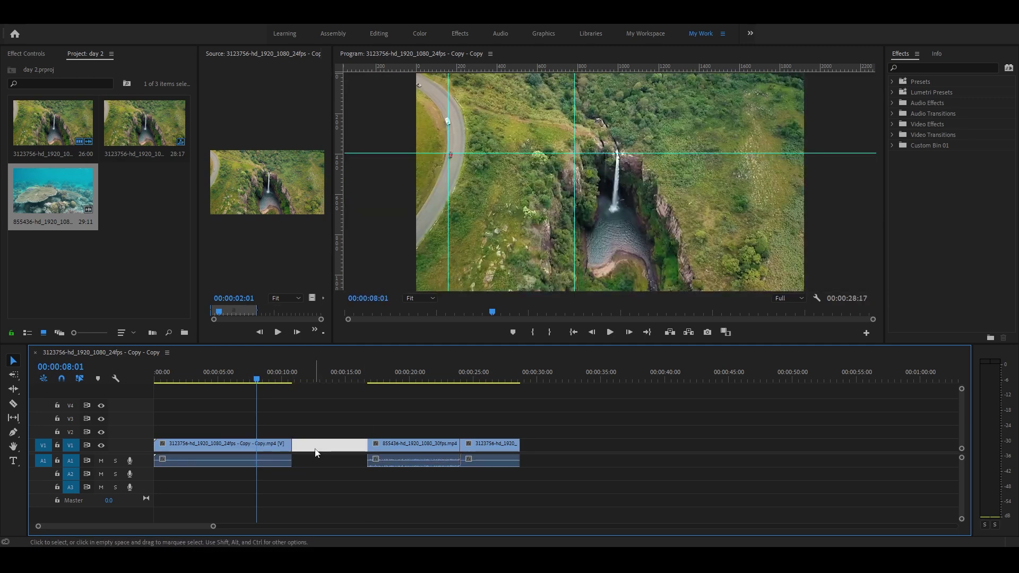
key("Delete")
left_click_drag(321, 437, 319, 442)
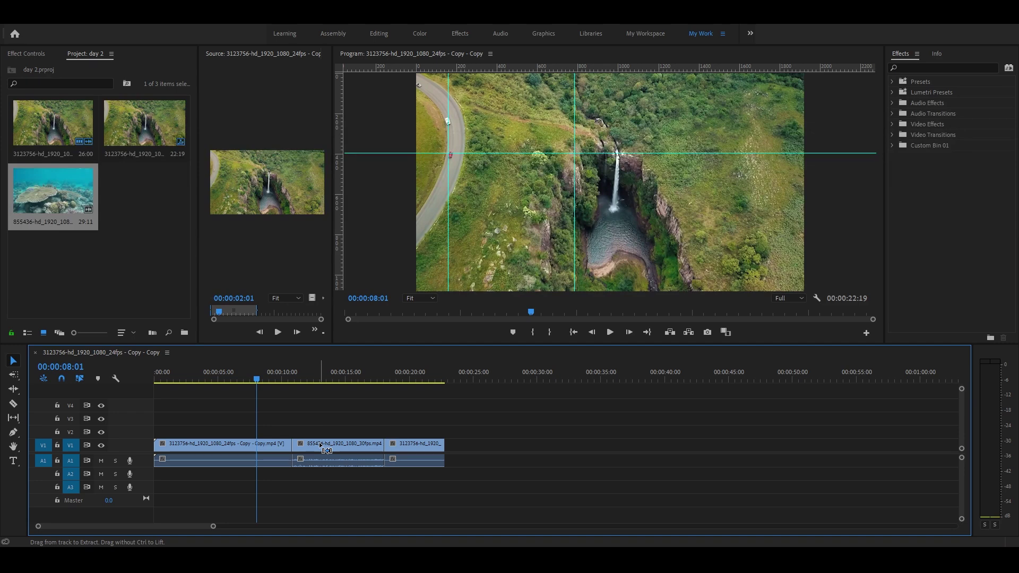
key("ctrl+z")
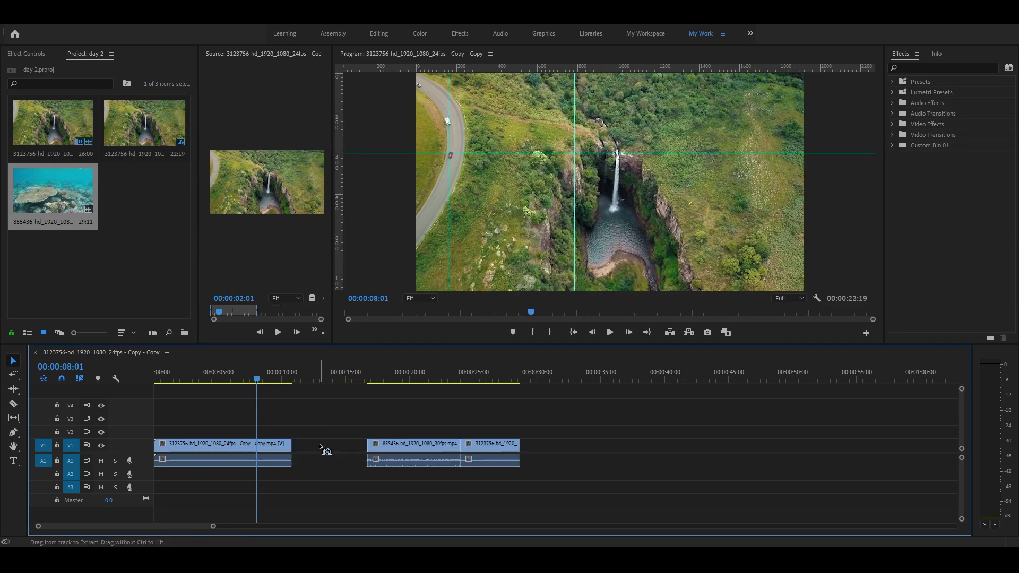
key("ctrl+shift+z")
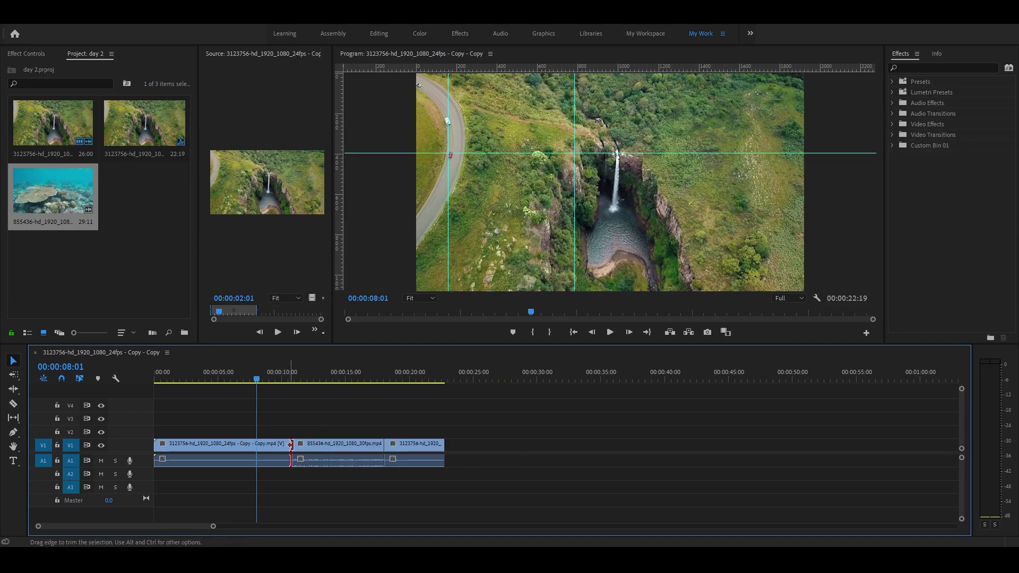
- Try shortening the first clip, then extending it to 00:00:15:09, undoing each attempt
left_click_drag(284, 445, 231, 448)
key("ctrl+z")
left_click(284, 448)
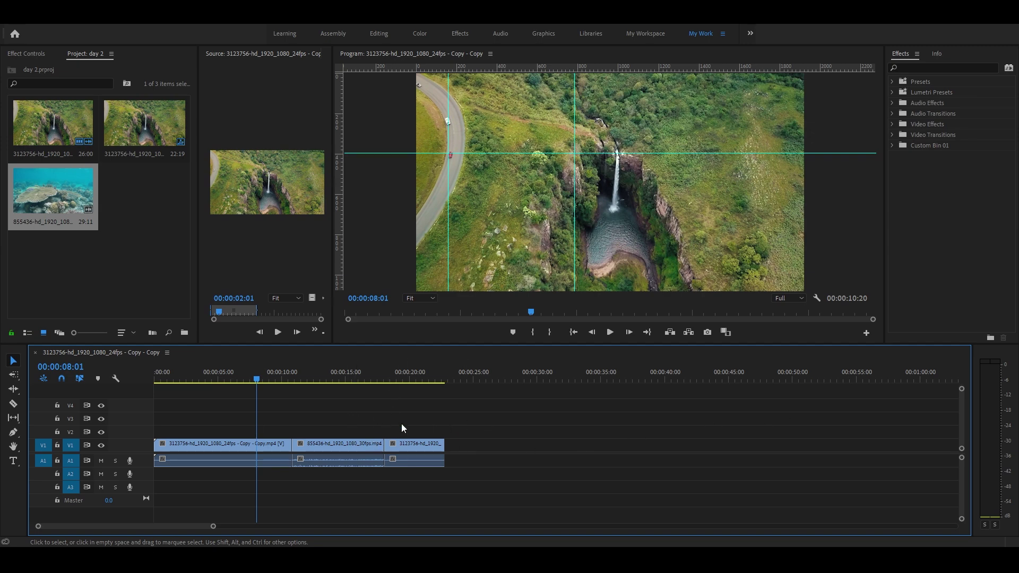
mouse_move(445, 415)
left_mouse_down()
mouse_move(368, 481)
mouse_move(386, 452)
mouse_move(443, 452)
left_mouse_up()
left_click_drag(296, 446, 362, 451)
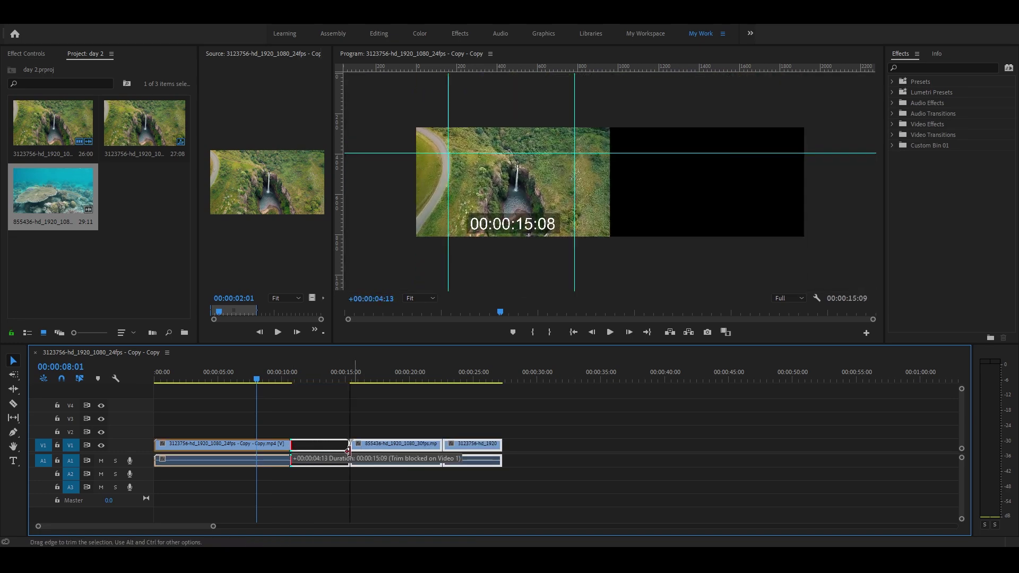
left_click_drag(361, 451, 349, 451)
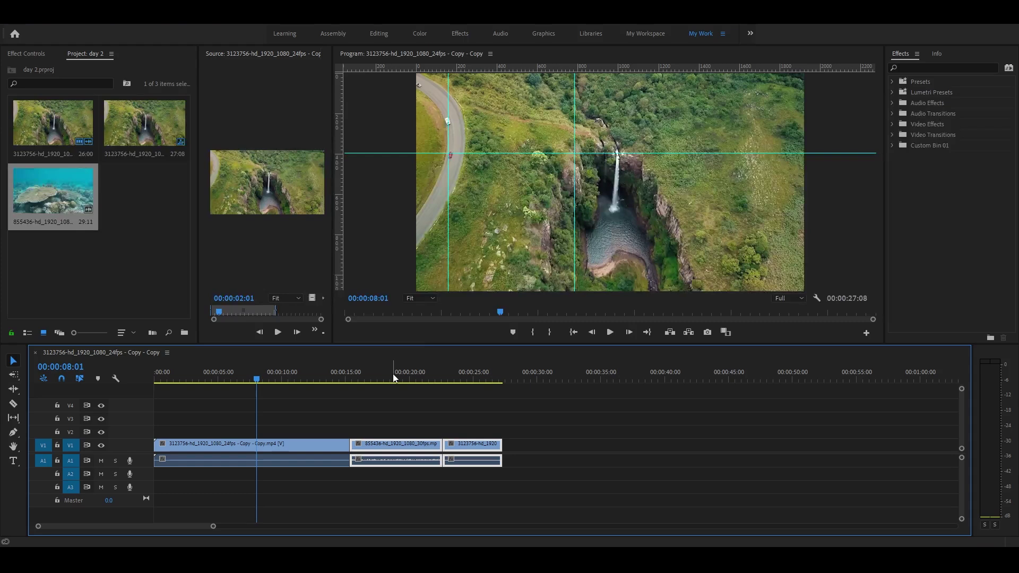
key("ctrl+z")
- Trim the first clip's end to the playhead at 00:00:08:01 and ripple-delete the gap
left_click_drag(292, 446, 286, 448)
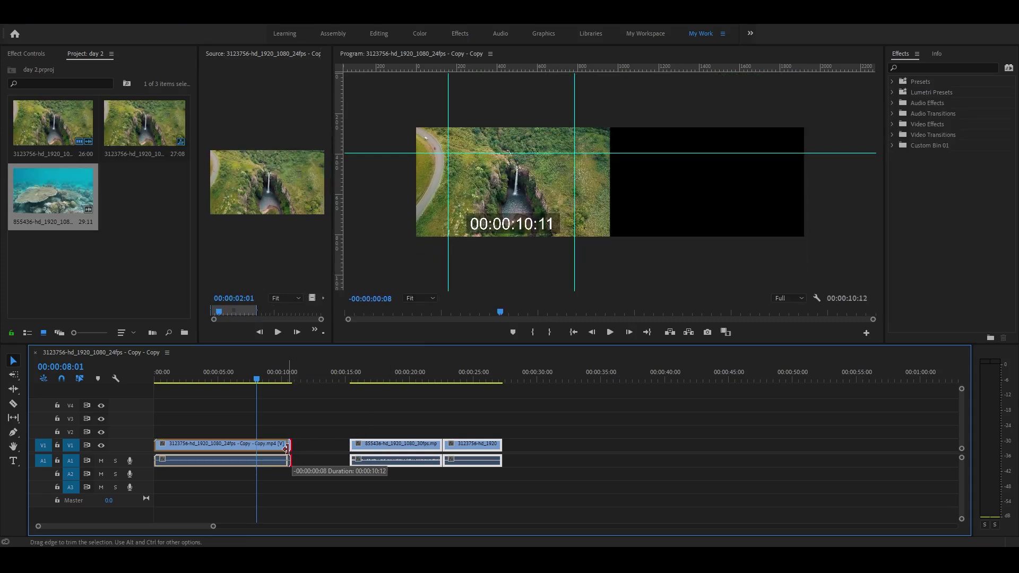
mouse_move(286, 448)
left_mouse_down()
mouse_move(257, 450)
mouse_move(420, 470)
left_mouse_up()
left_click(319, 449)
key("Delete")
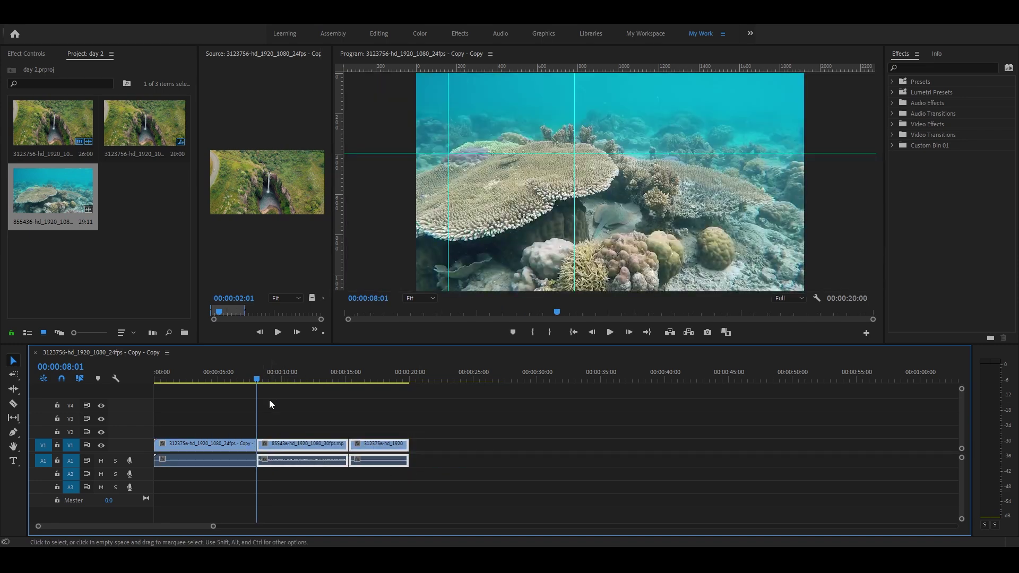
- Move the last two clips toward 00:00:22 and try extending the first clip, then undo to close the gap
left_click(246, 375)
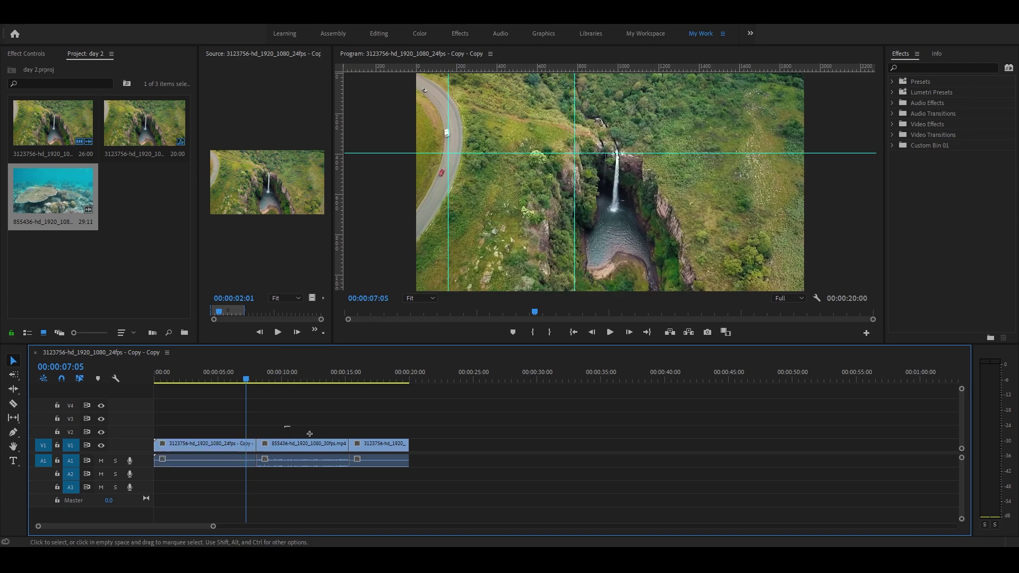
mouse_move(310, 435)
left_mouse_down()
mouse_move(304, 446)
mouse_move(335, 448)
left_mouse_up()
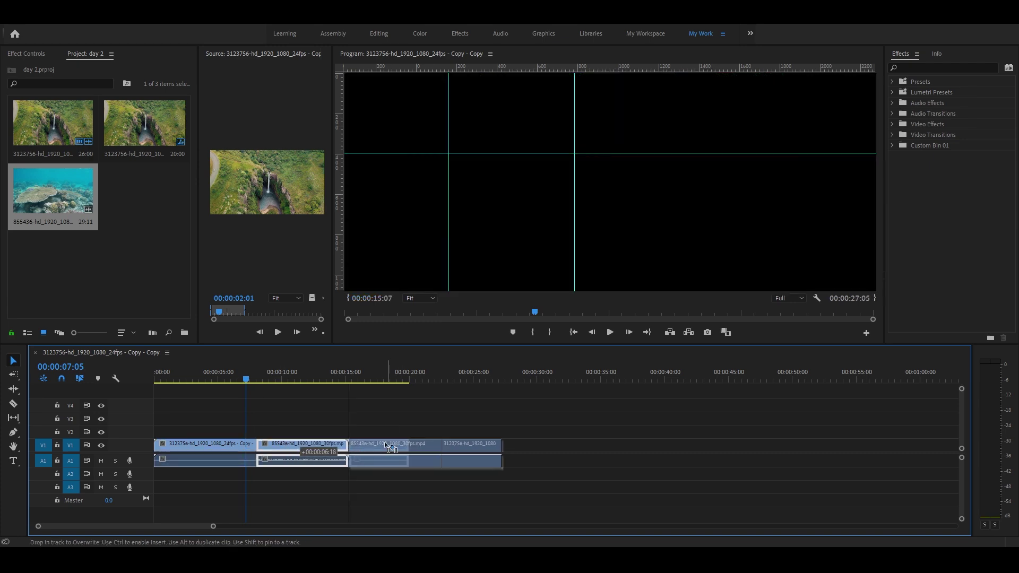
left_click_drag(256, 444, 289, 445)
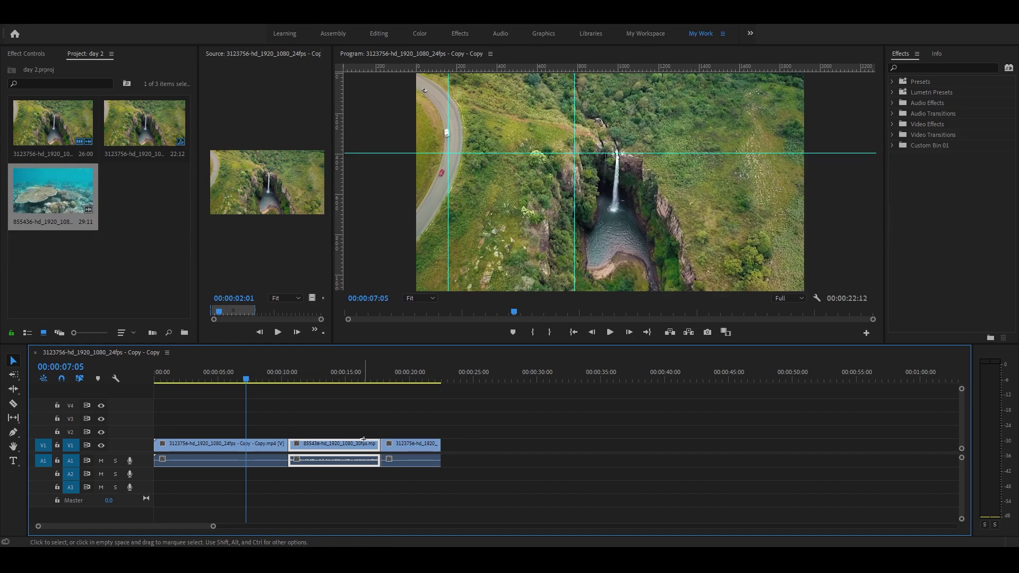
left_click_drag(385, 445, 532, 445)
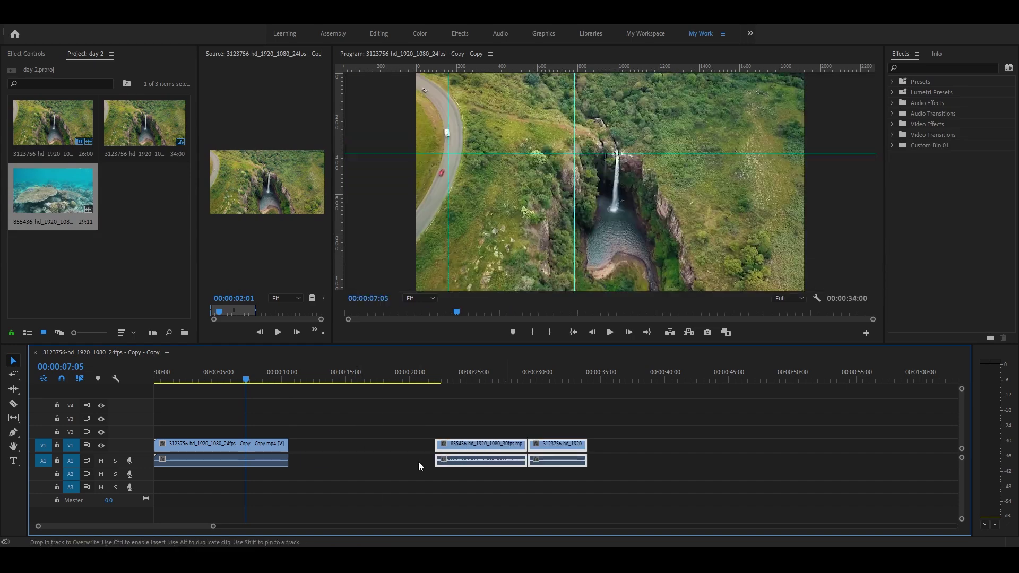
mouse_move(283, 445)
left_mouse_down()
mouse_move(429, 449)
mouse_move(331, 455)
mouse_move(347, 455)
left_mouse_up()
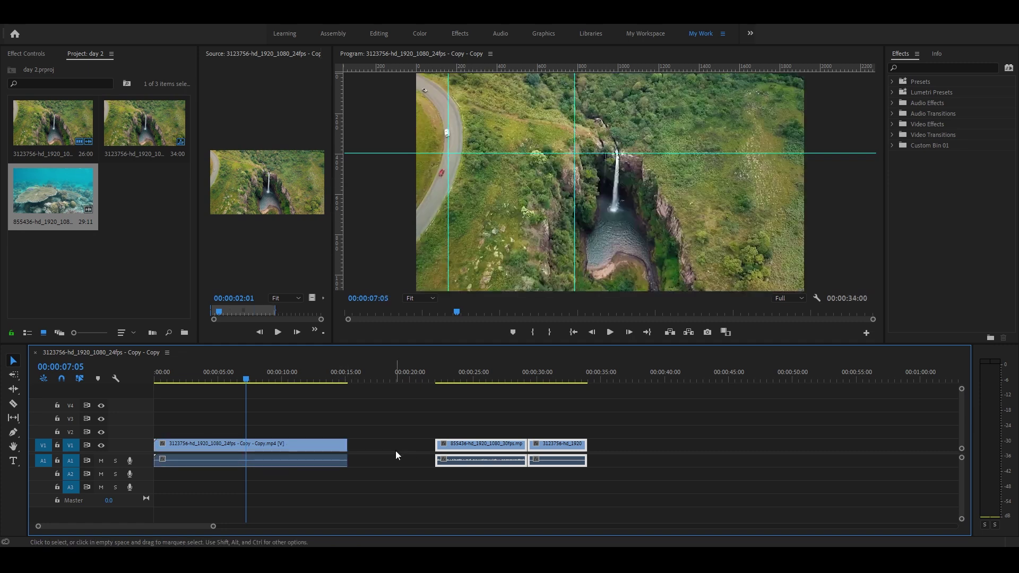
key("ctrl+z")
key("ctrl+z")
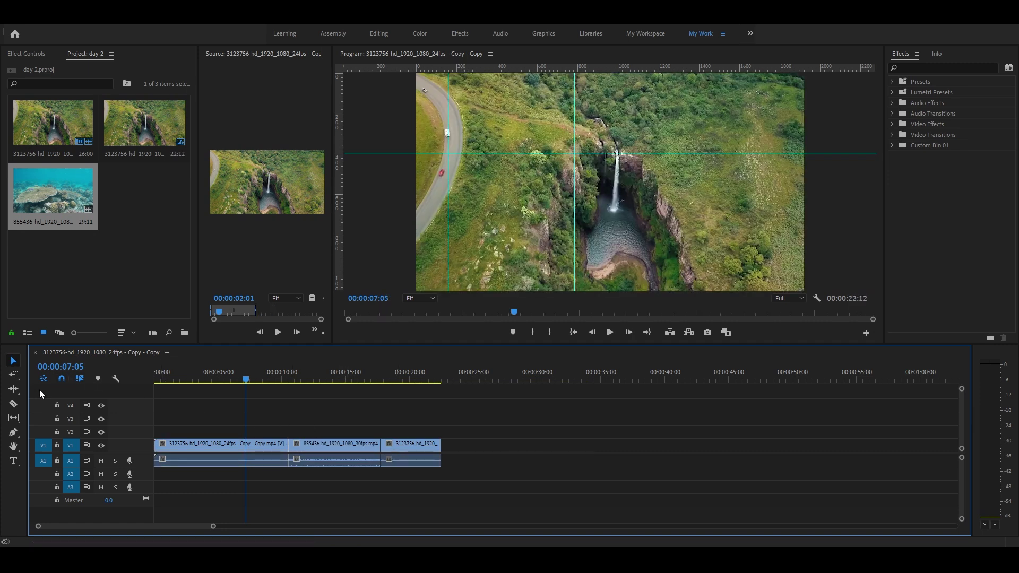
- Ripple-extend the first waterfall clip's end to about 15:07, pushing the later clips
left_click(13, 390)
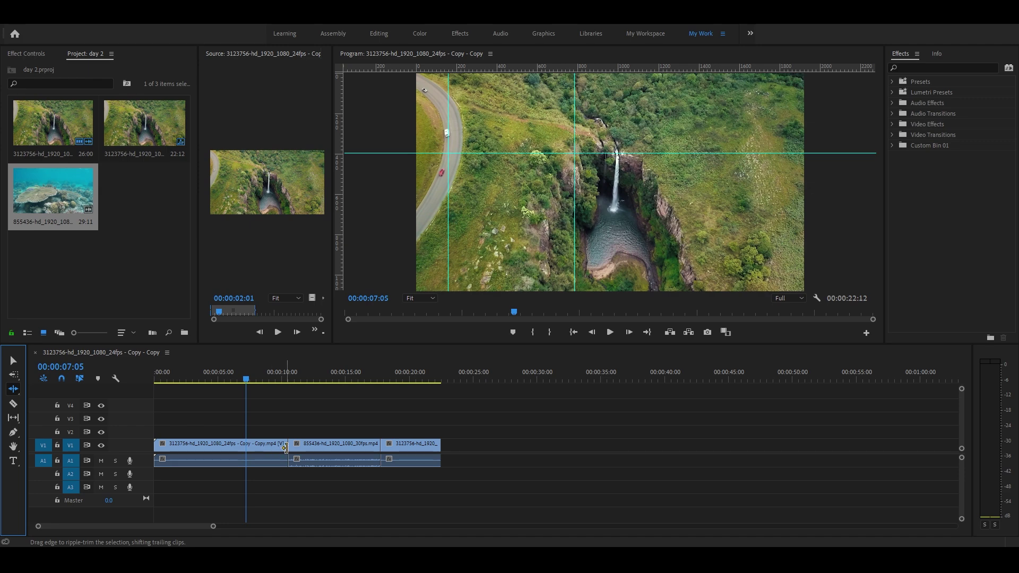
left_click_drag(286, 444, 323, 452)
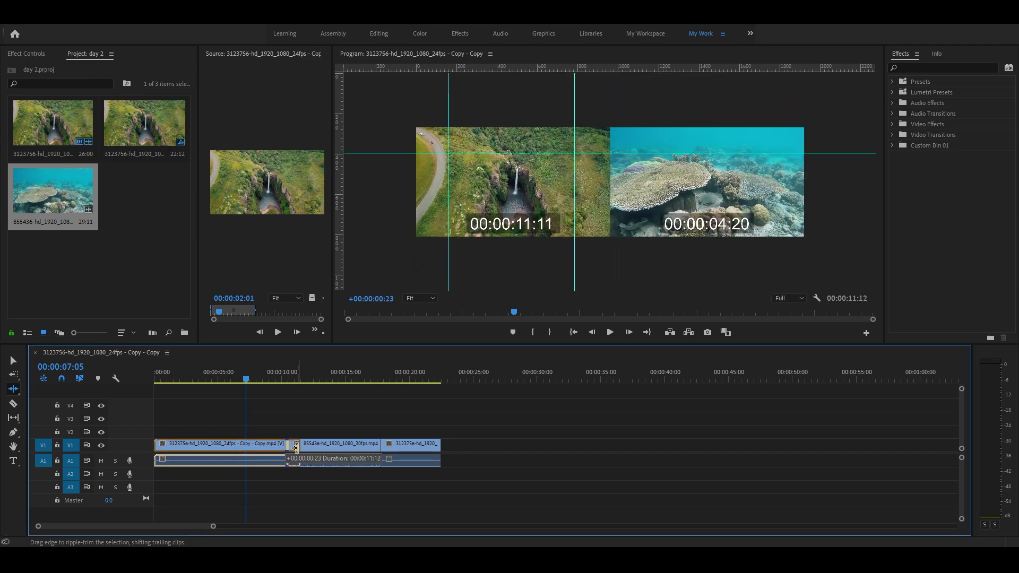
left_click_drag(323, 452, 344, 453)
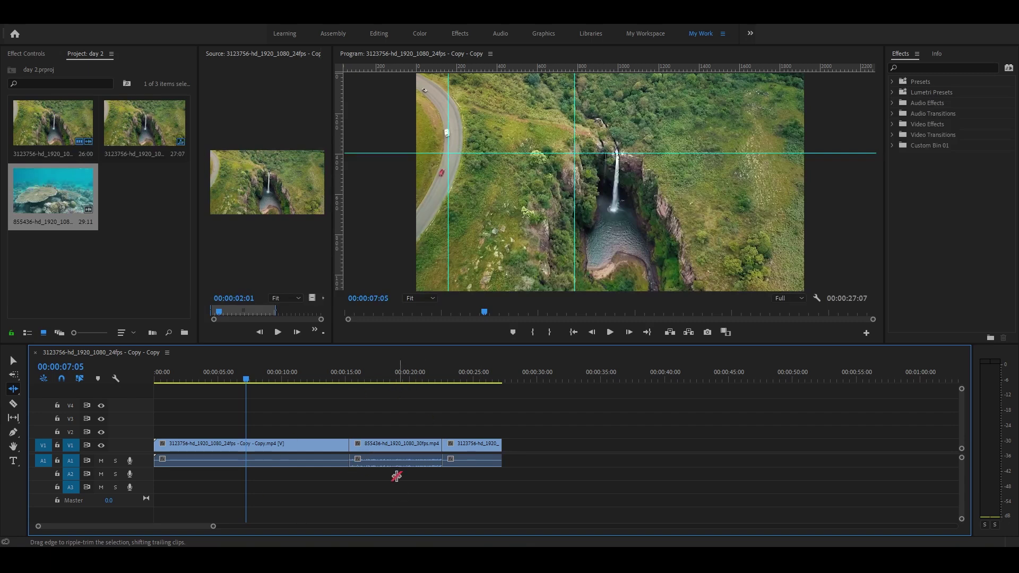
- Ripple-trim the coral reef clip's end until it runs 00:00:08:00
left_click(440, 443)
left_click_drag(440, 443, 417, 444)
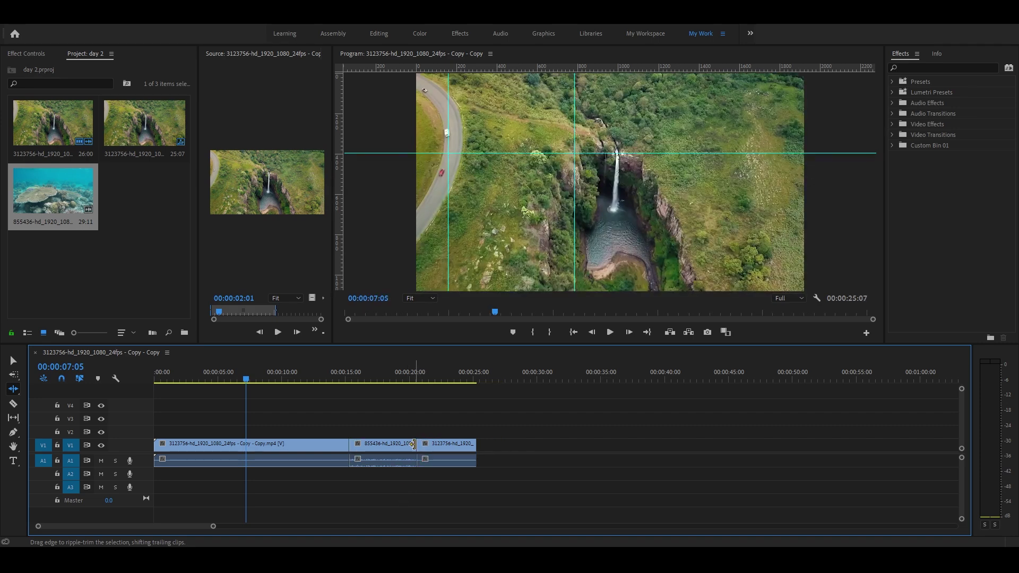
mouse_move(416, 445)
left_mouse_down()
mouse_move(447, 445)
mouse_move(441, 451)
left_mouse_up()
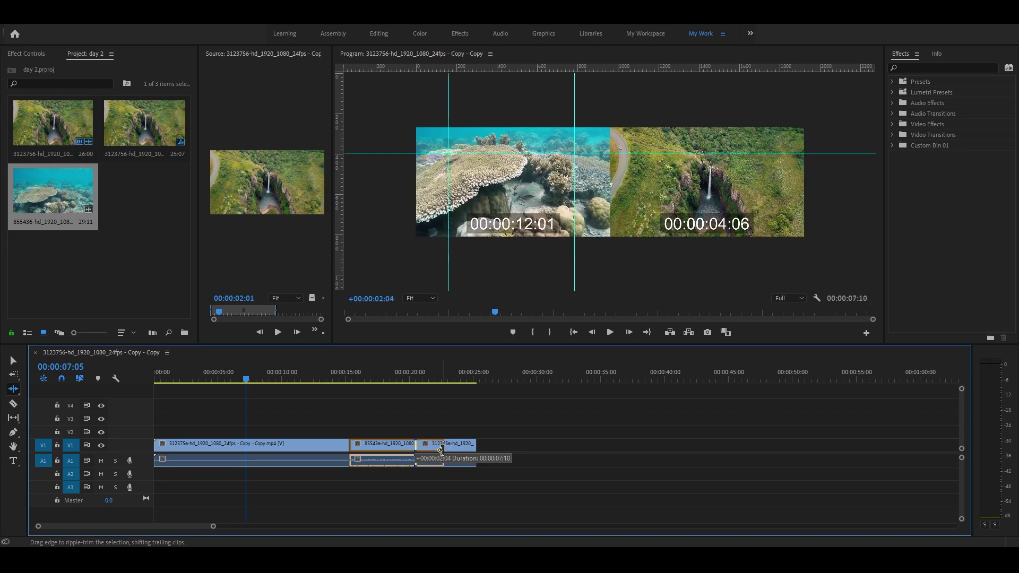
left_click_drag(441, 450, 418, 447)
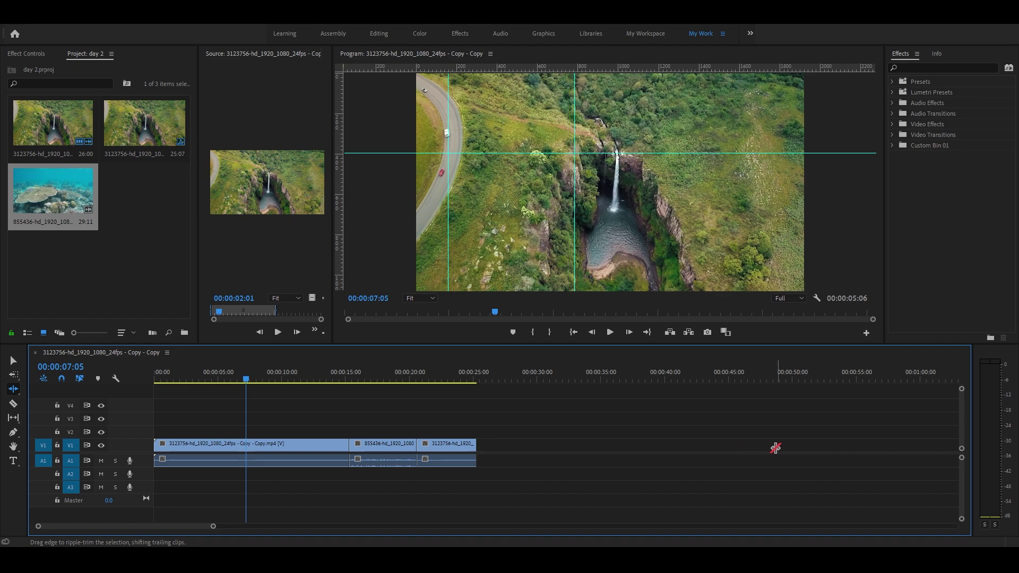
left_click_drag(416, 445, 445, 450)
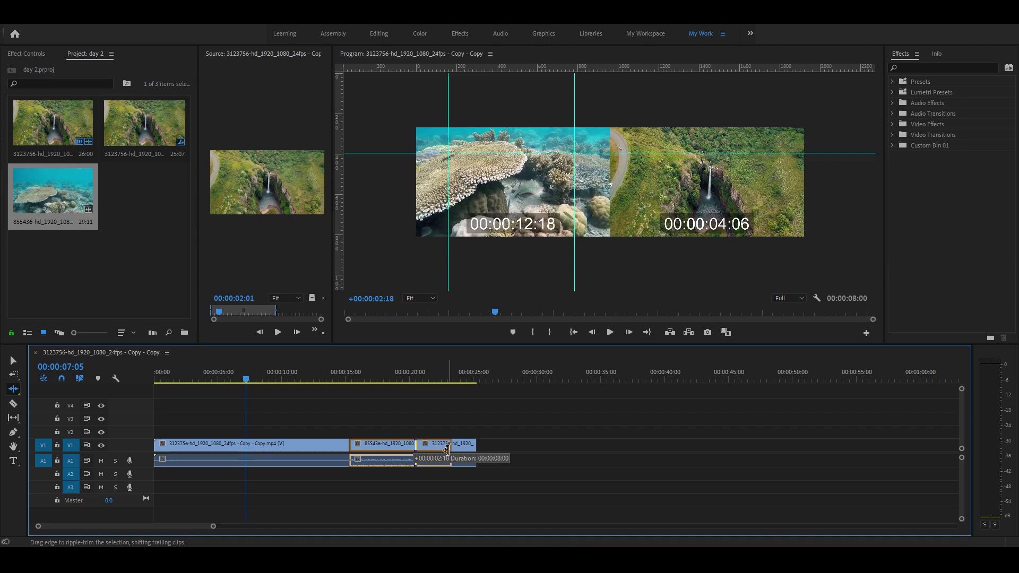
left_click_drag(445, 450, 446, 452)
- Play the coral-to-waterfall cut from 00:00:22:19, then again from 00:00:20:20
left_click(446, 378)
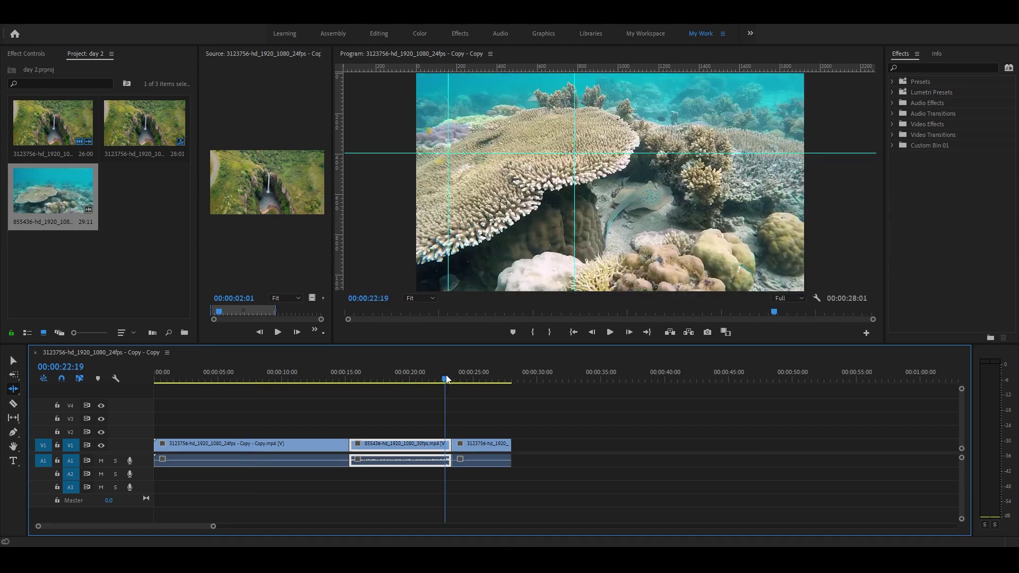
key("space")
left_click(425, 379)
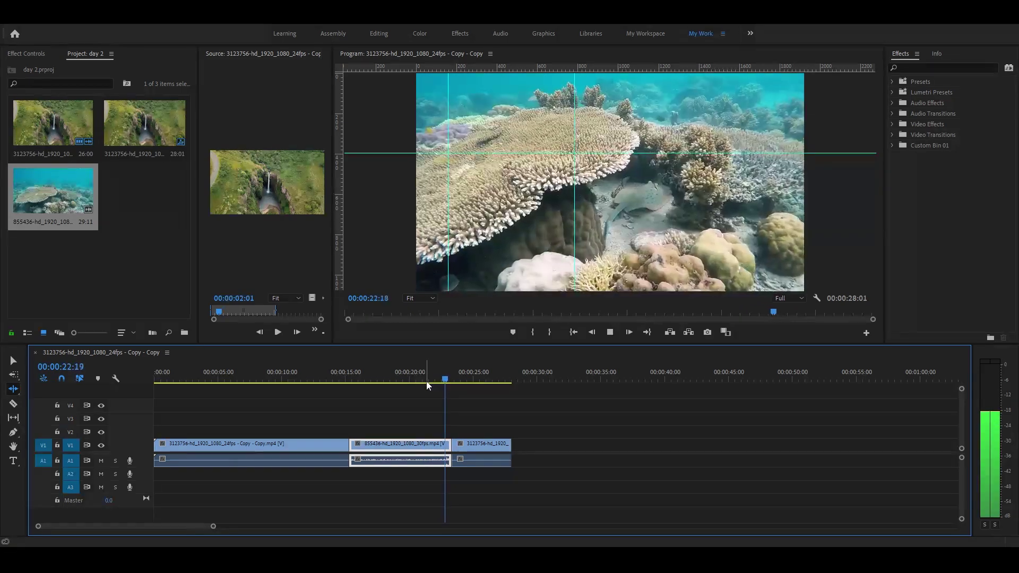
left_click(421, 379)
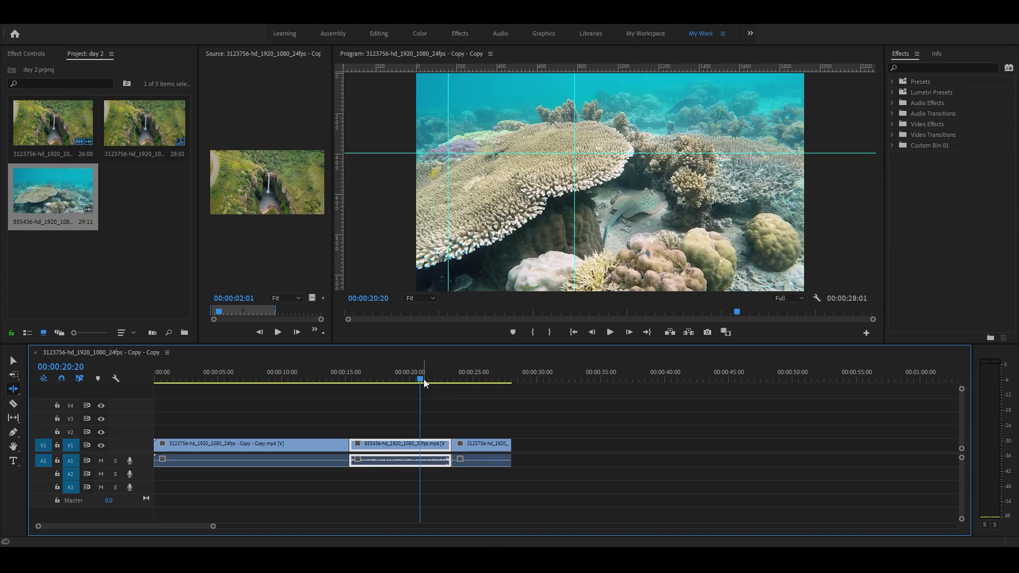
key("space")
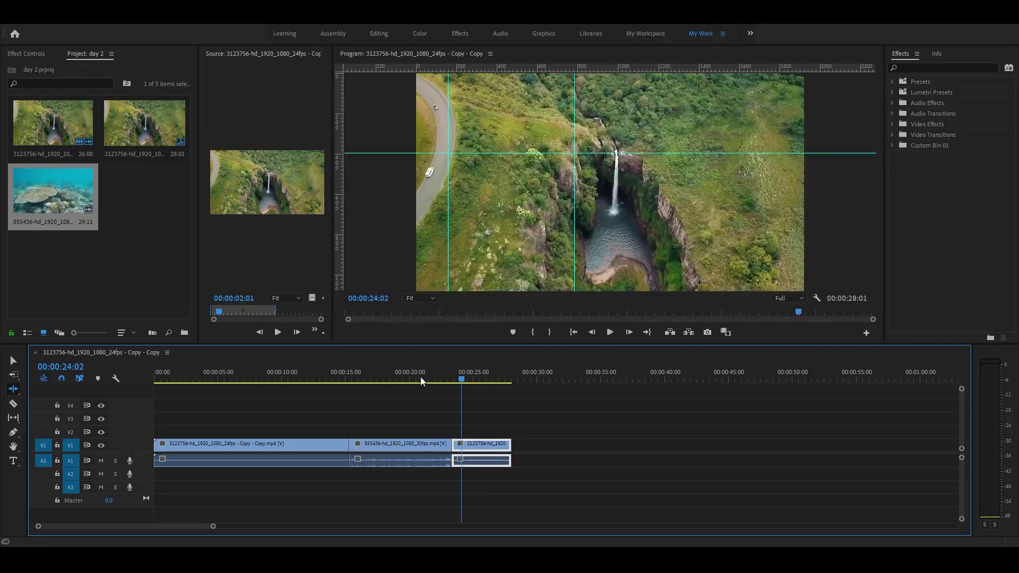
- Switch to the Selection tool, stop playback on the coral clip, and bring up the trimming tools
key("v")
left_click(421, 379)
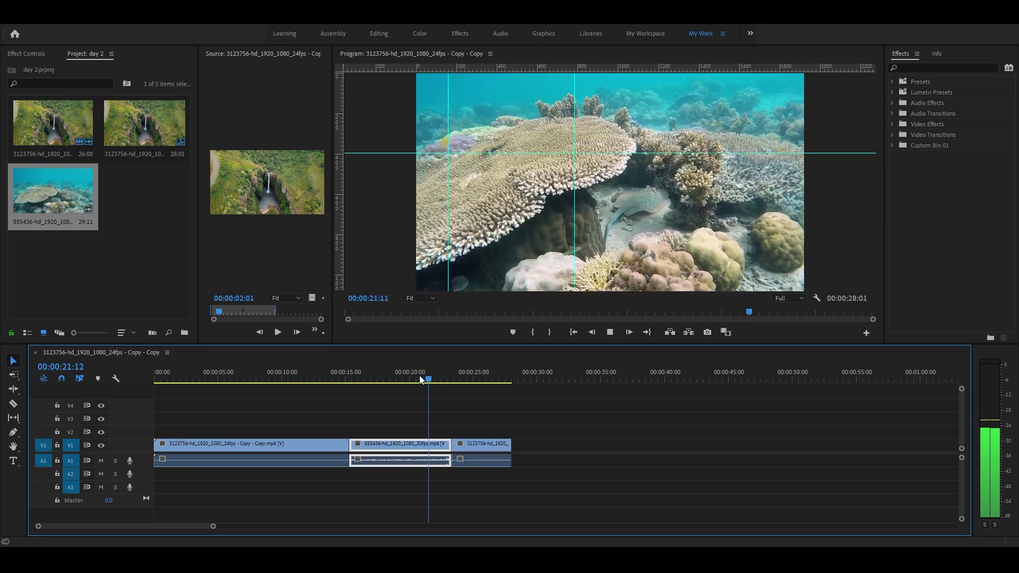
key("space")
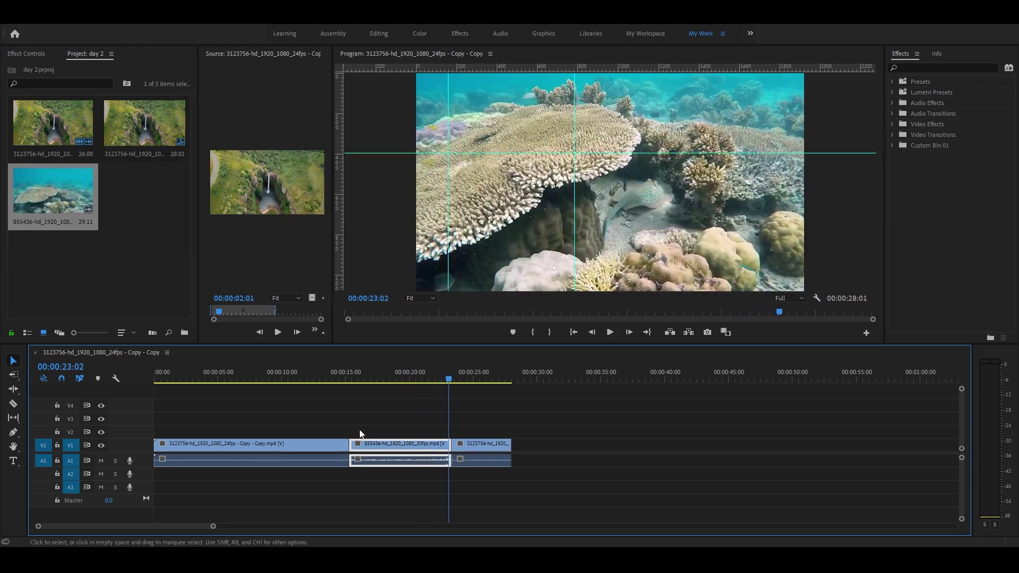
left_click(16, 393)
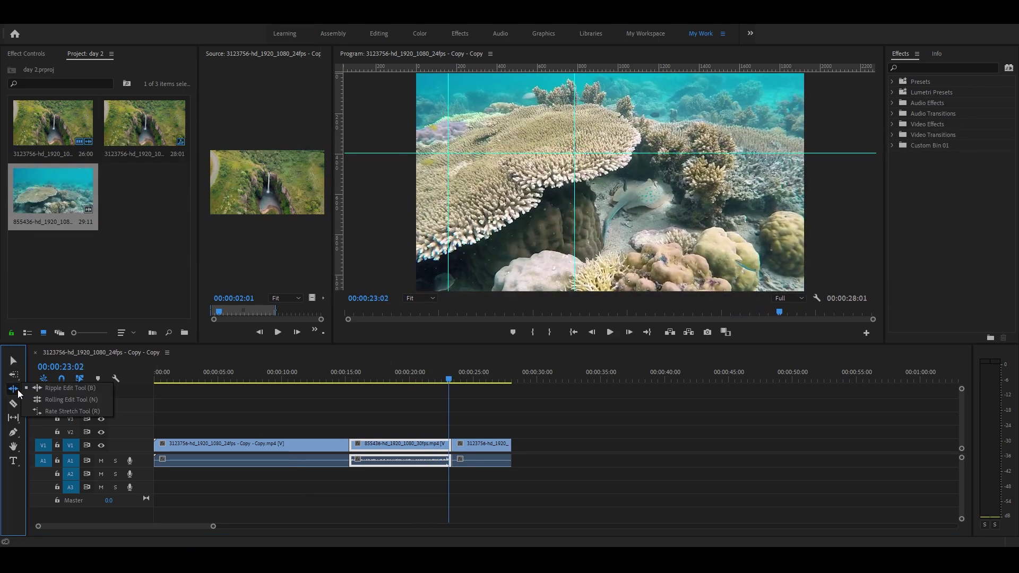
- Switch to the Rolling Edit tool and test a trim on the coral clip's edit point
left_click(66, 403)
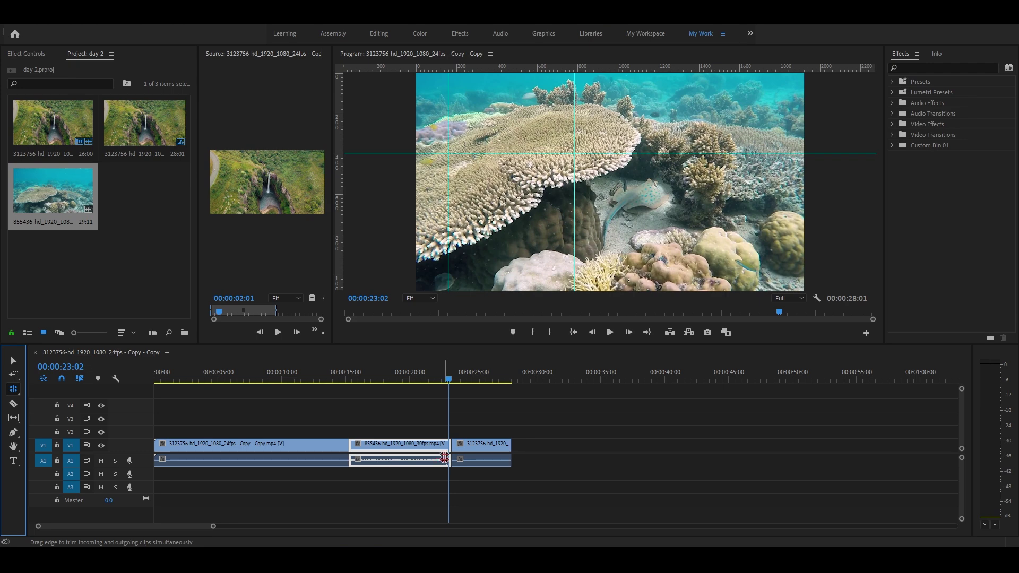
left_click(392, 445)
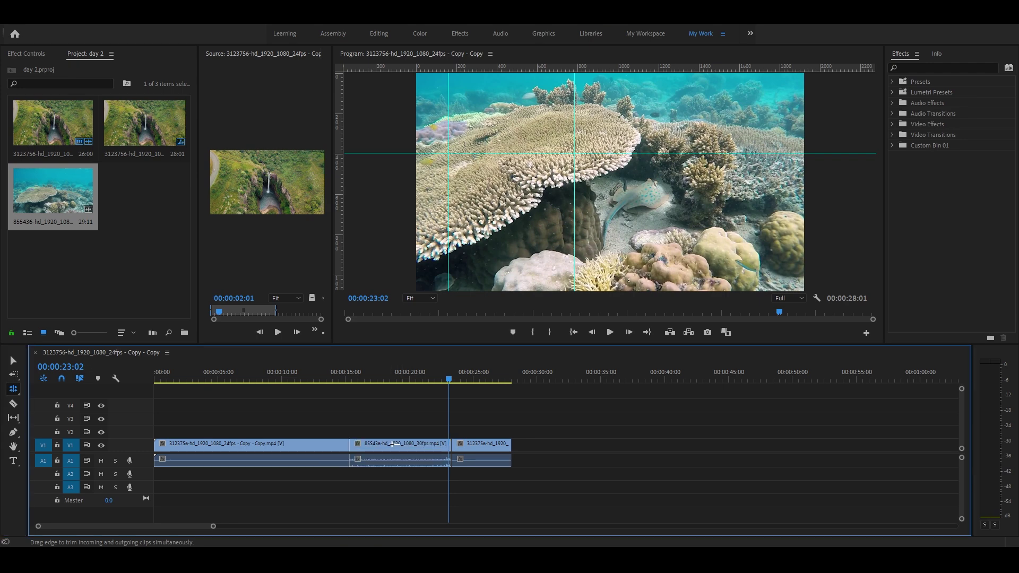
left_click(349, 447)
key("v")
- Alt-drag copies of the coral reef clip onto tracks V2 and V3
mouse_move(421, 442)
left_mouse_down()
mouse_move(419, 430)
mouse_move(391, 420)
left_mouse_up()
left_click(398, 460)
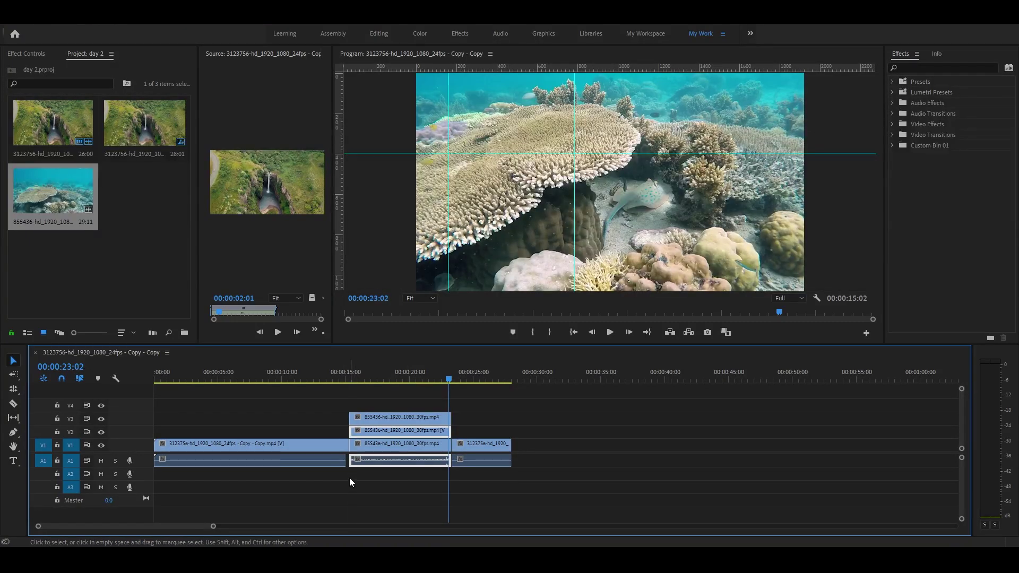
left_click(284, 469)
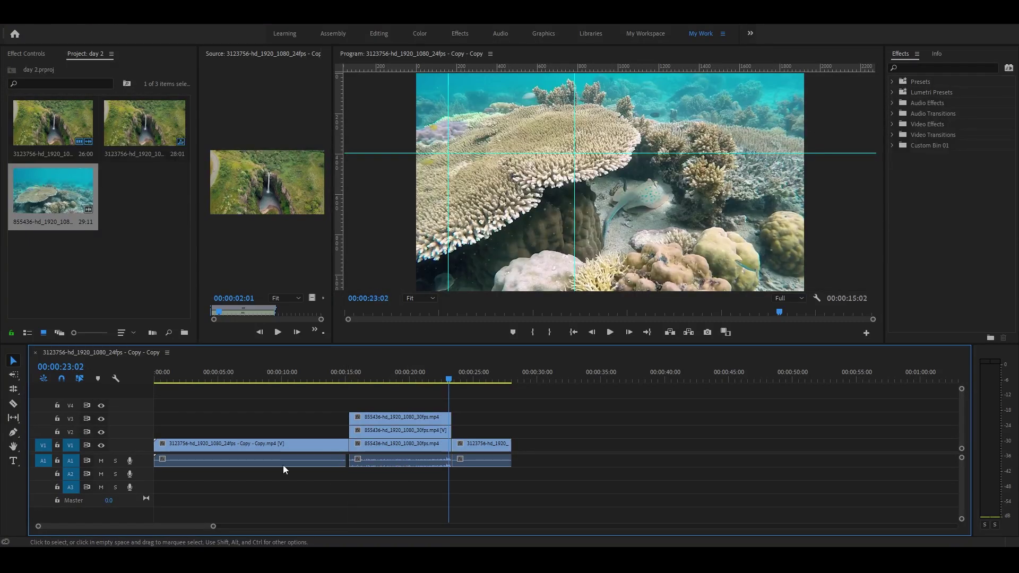
- Roll the cut between the first waterfall and coral clips, then undo the coral copies
left_click(15, 391)
mouse_move(349, 444)
left_mouse_down()
mouse_move(364, 445)
mouse_move(349, 451)
left_mouse_up()
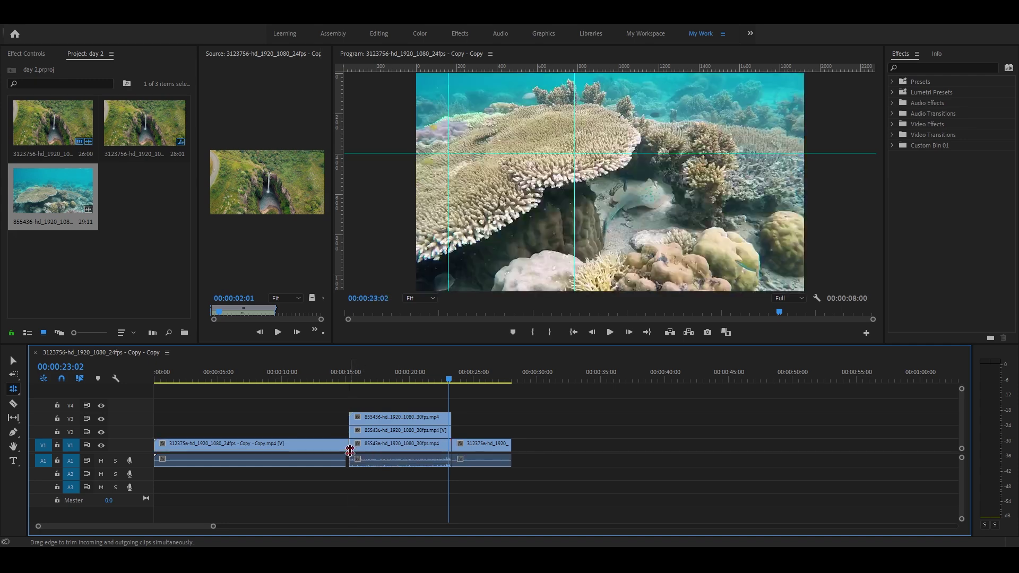
key("ctrl+z")
key("ctrl+z")
key("ctrl+z")
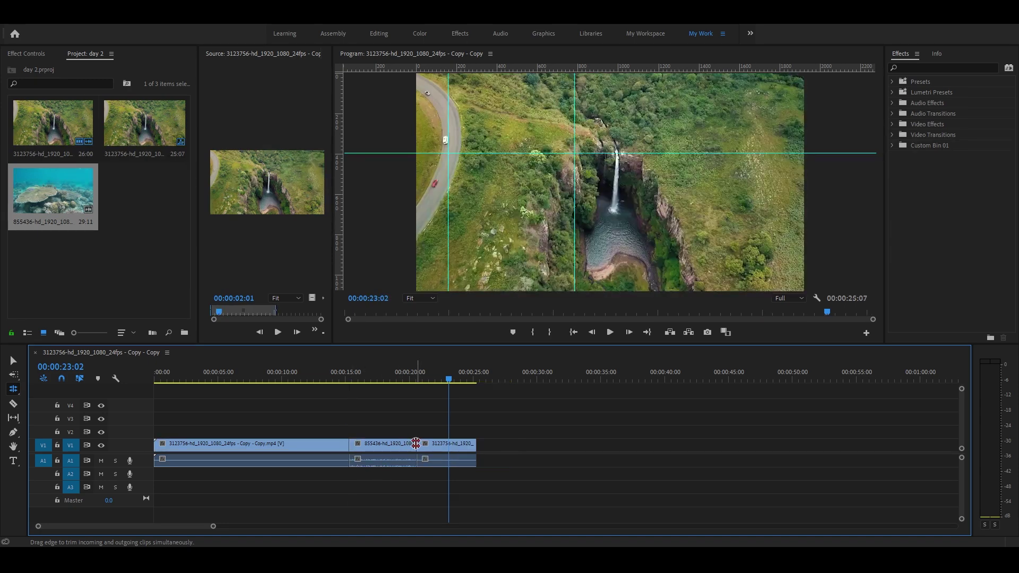
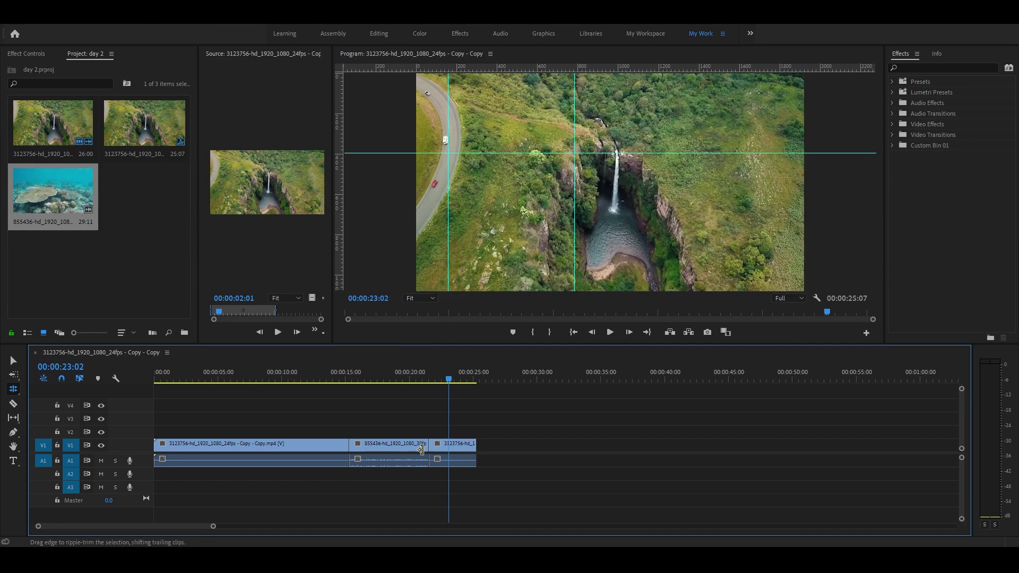
- Ripple-trim the coral clip's end, shortening it and closing up the later clips
left_click_drag(421, 450, 409, 450)
left_click_drag(13, 389, 37, 394)
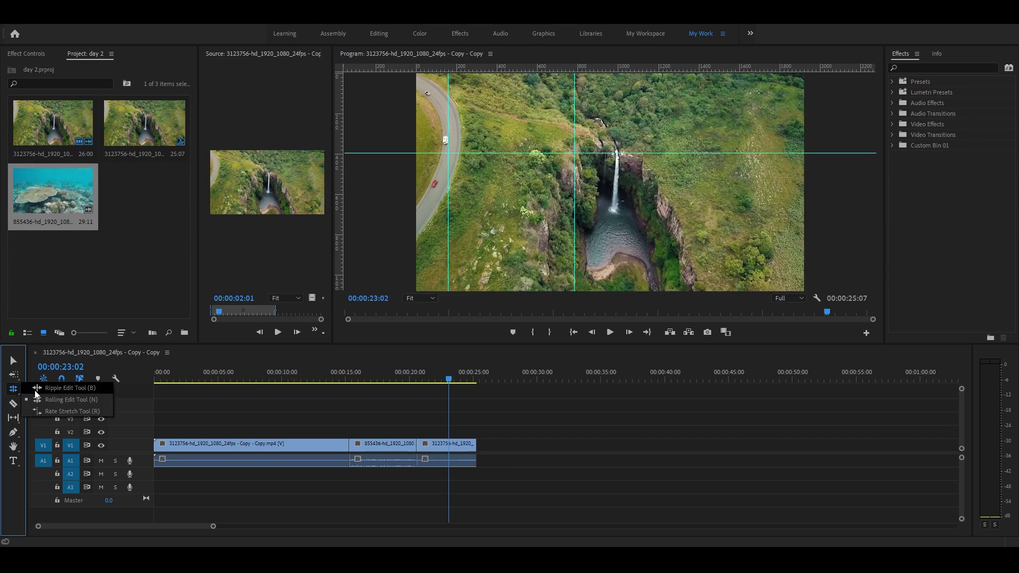
left_click(37, 394)
left_click_drag(420, 449, 420, 450)
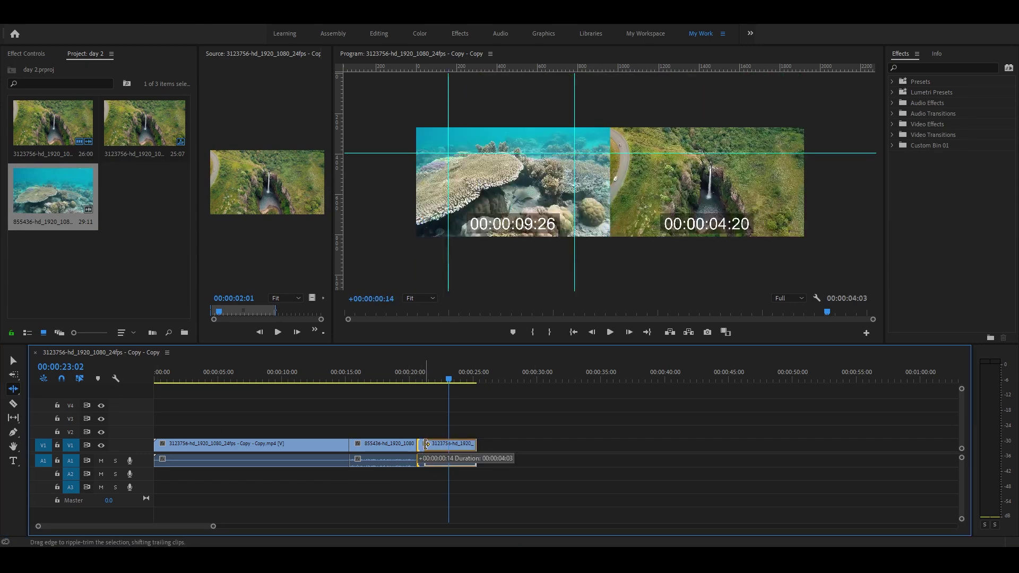
- Roll the coral/waterfall cut later with the Rolling Edit tool, then revert it
left_click_drag(13, 389, 39, 403)
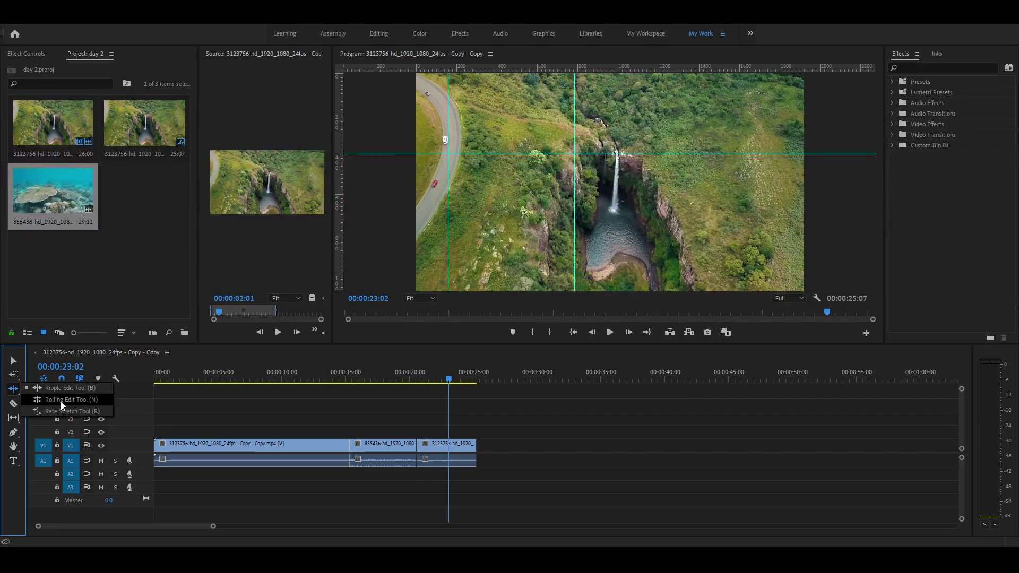
left_click(60, 401)
mouse_move(419, 445)
left_mouse_down()
mouse_move(435, 445)
mouse_move(418, 445)
left_mouse_up()
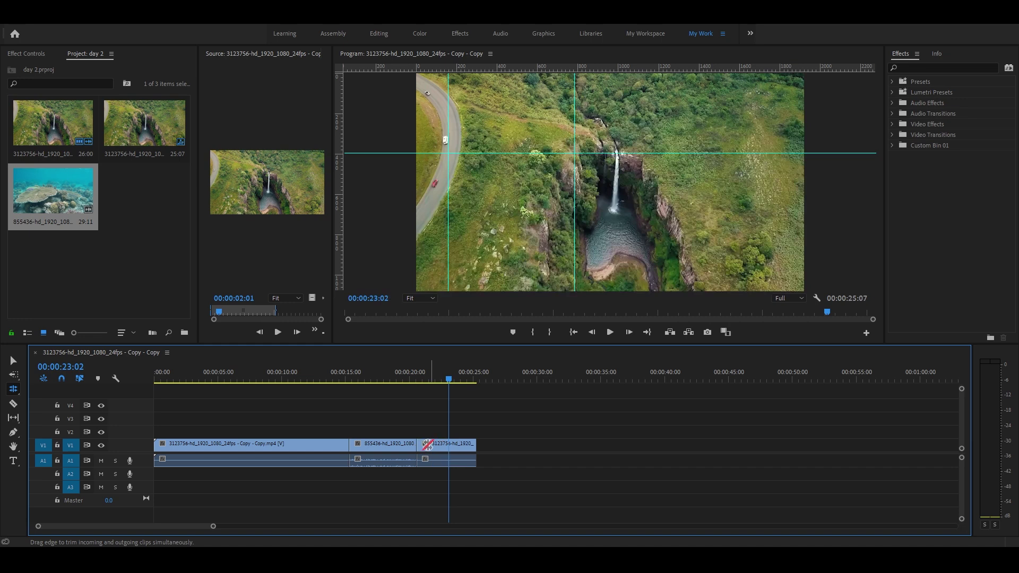
key("v")
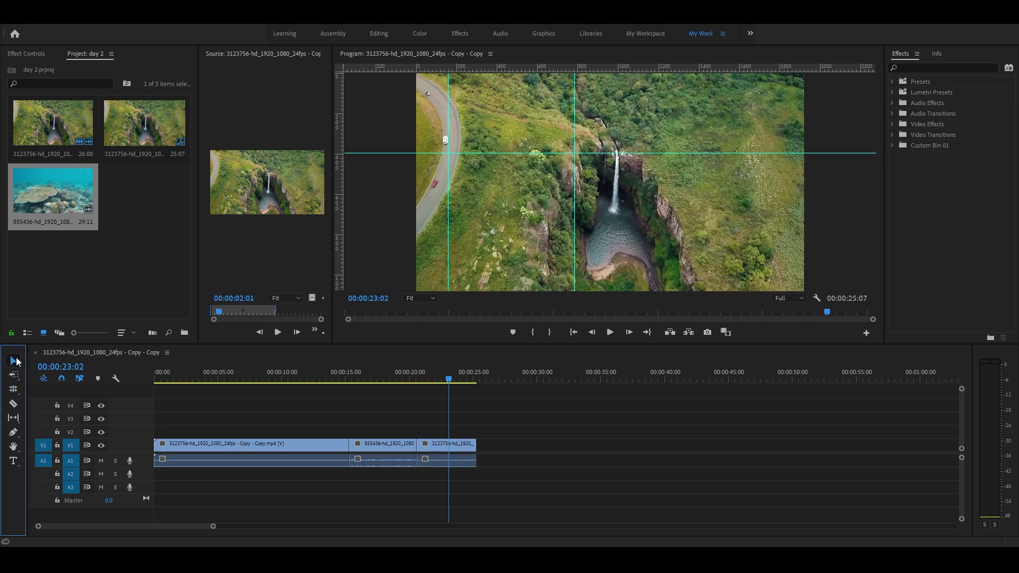
- Reselect the Ripple Edit tool and park the playhead at the coral clip's start, 00:00:15:11
left_click(13, 388)
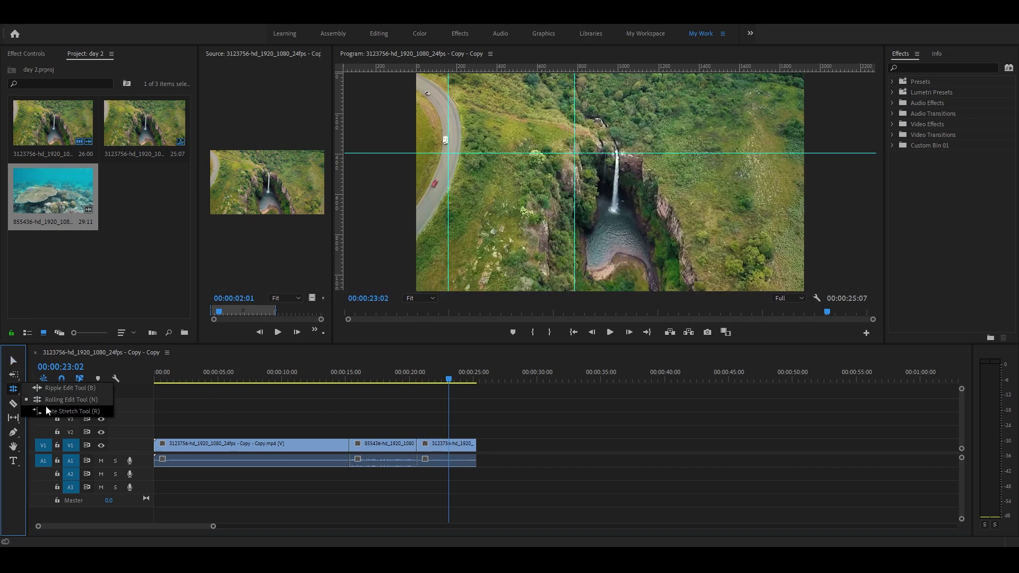
left_click(45, 400)
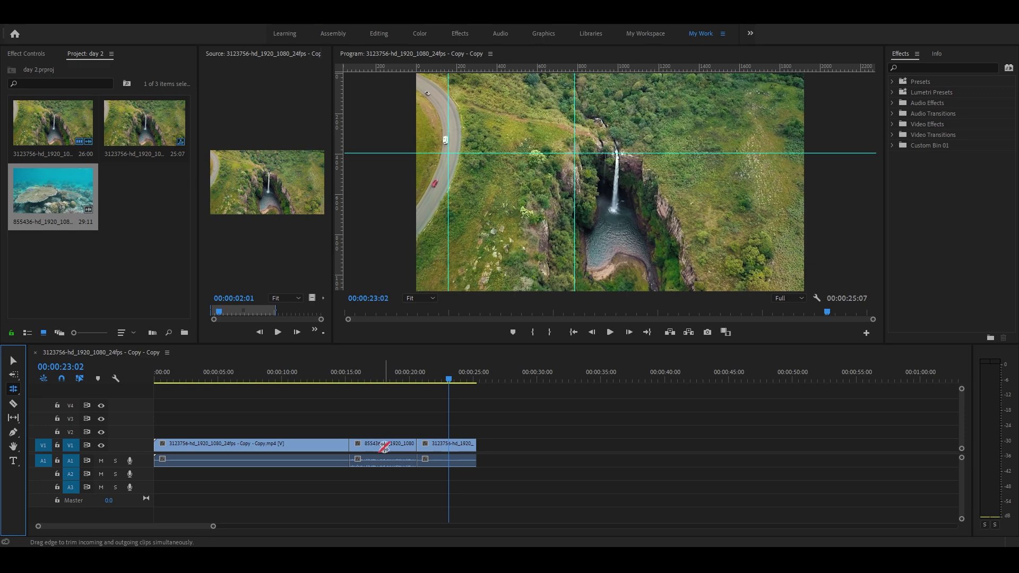
left_click(16, 391)
left_click(42, 386)
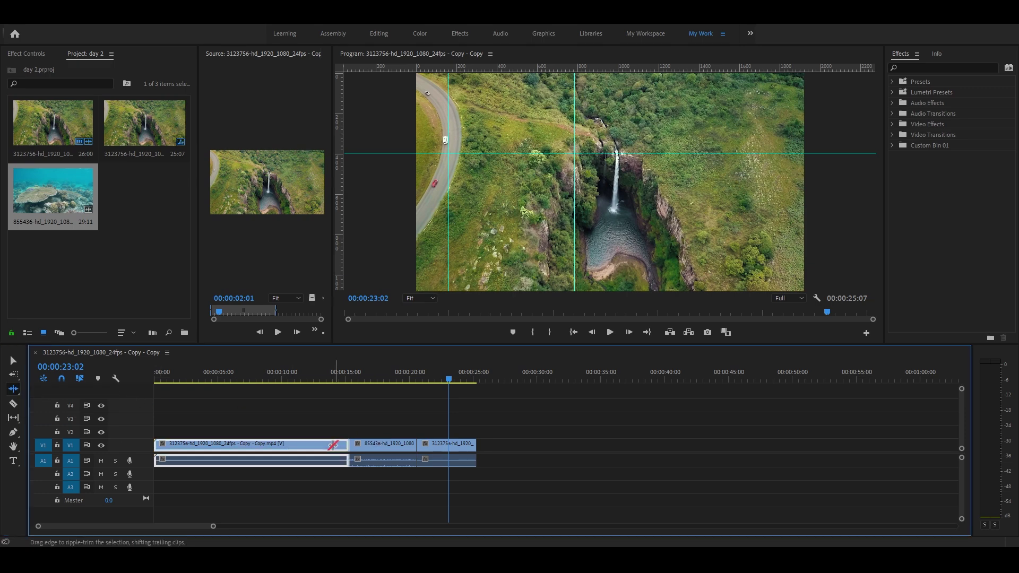
left_click(352, 371)
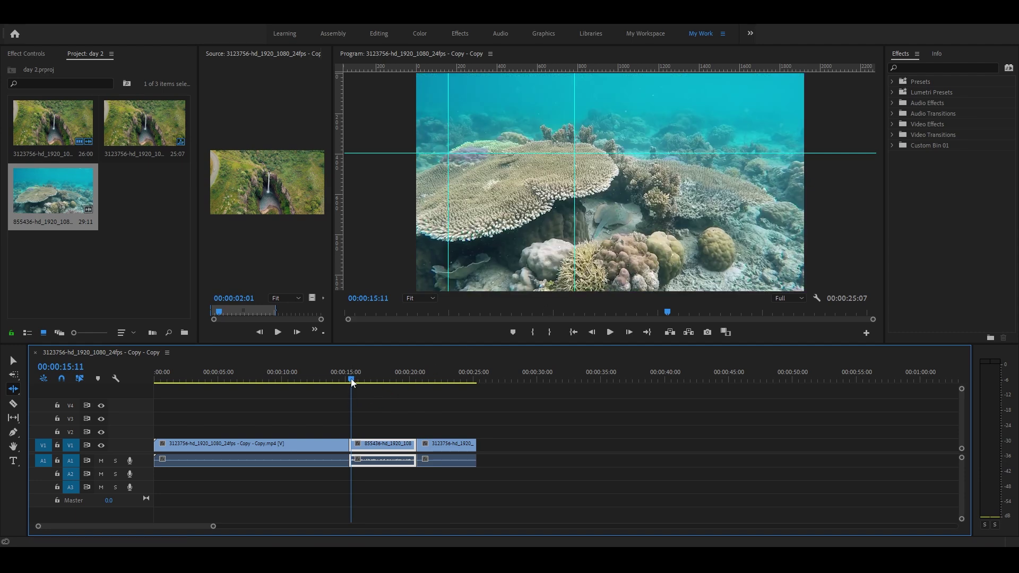
- Add two vertical and two horizontal guides, then ripple-extend the first clip to 00:00:16:08
left_click_drag(353, 381, 351, 380)
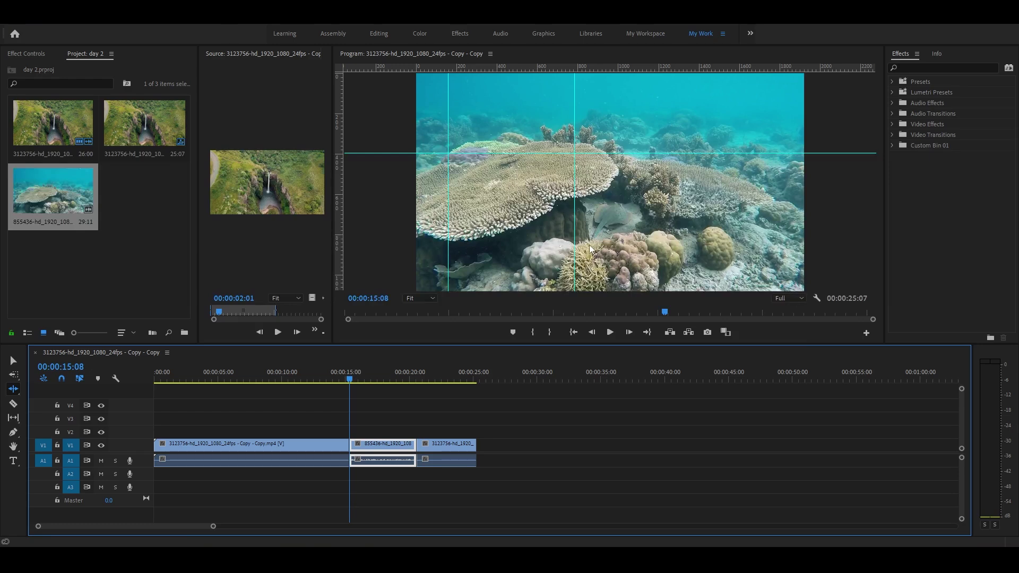
left_click_drag(339, 212, 633, 245)
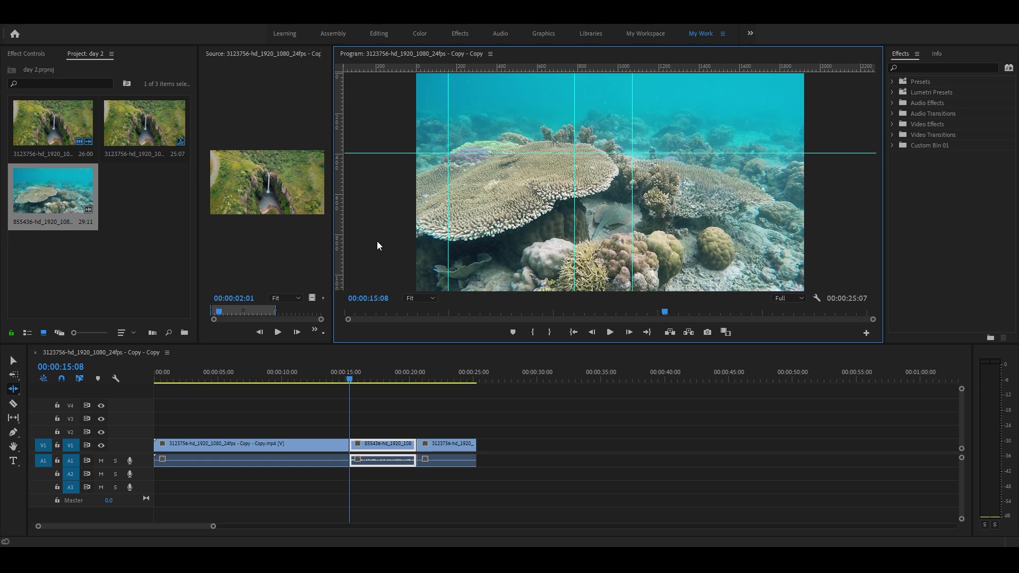
left_click_drag(342, 224, 593, 242)
left_click_drag(597, 67, 619, 201)
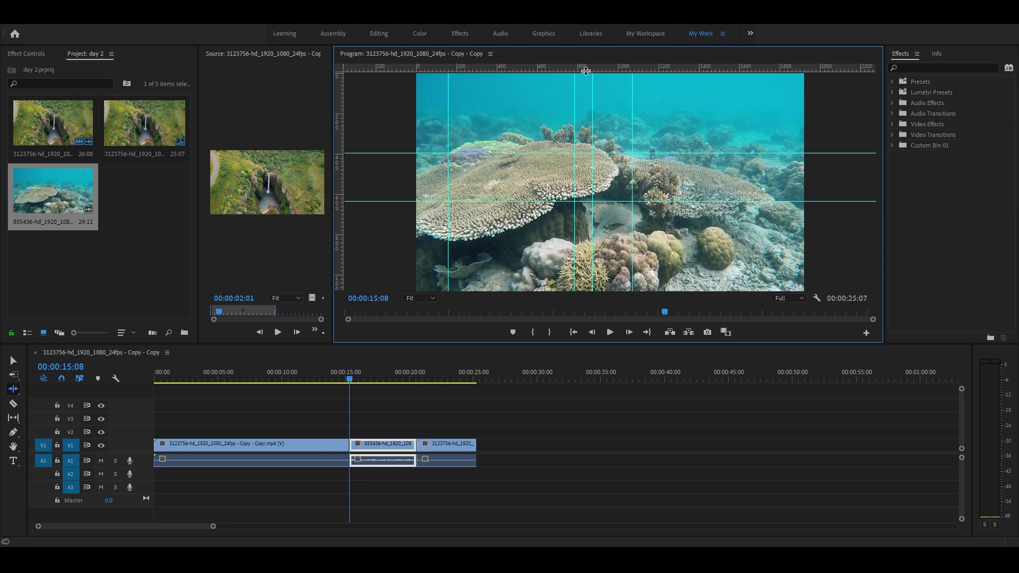
left_click_drag(586, 71, 590, 240)
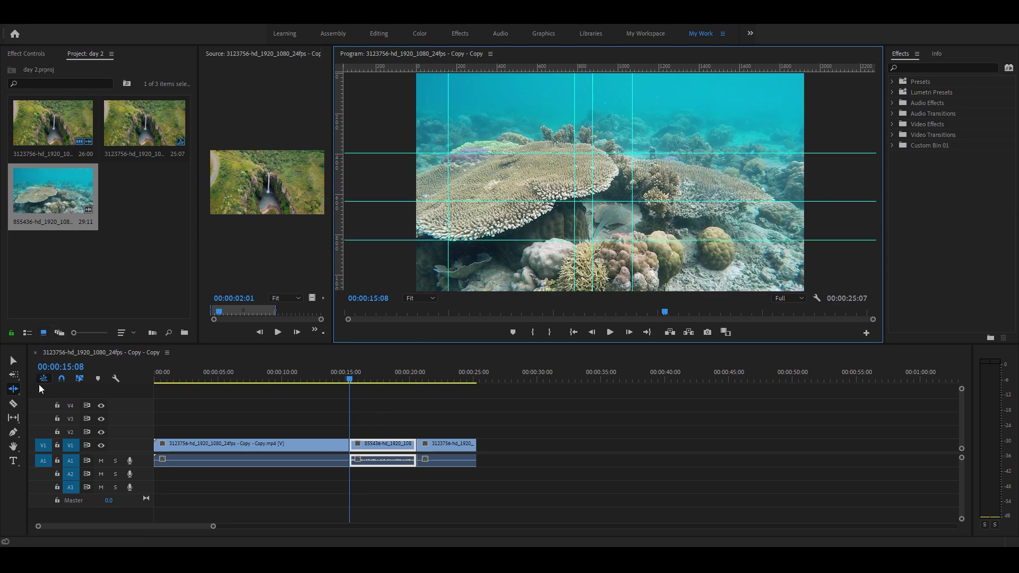
left_click_drag(343, 446, 369, 445)
- Undo the first clip's ripple extension, returning the sequence to 00:00:25:07
left_click_drag(364, 377, 371, 379)
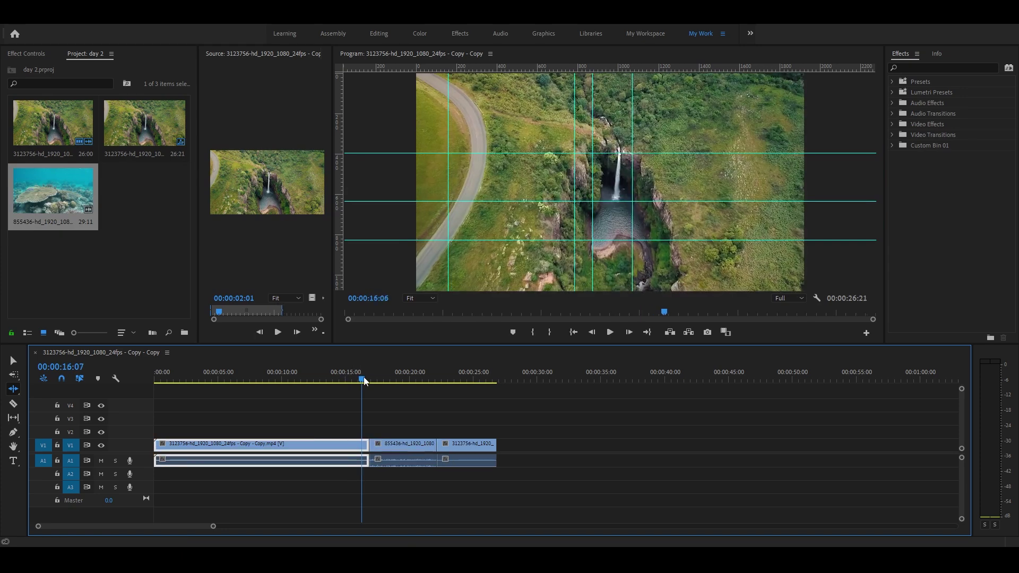
key("Right")
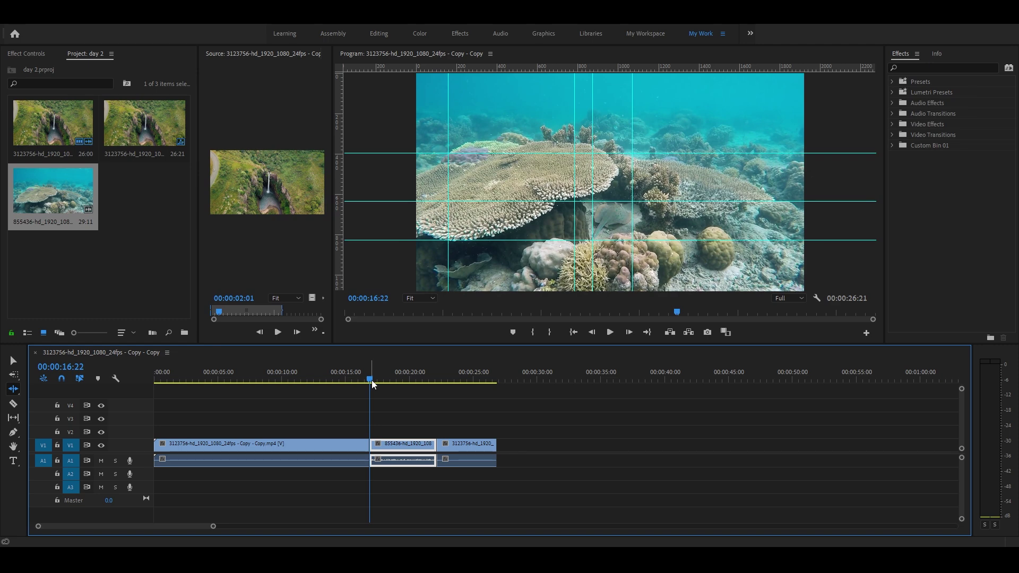
key("ctrl+z")
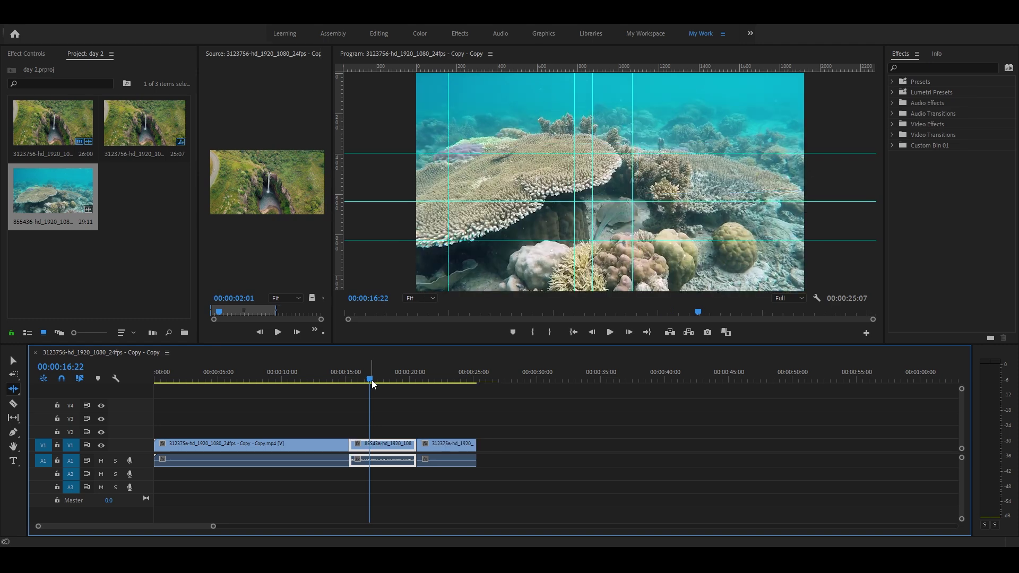
- Roll the first cut later with Rolling Edit, shortening the coral clip, and preview it
left_click(12, 390)
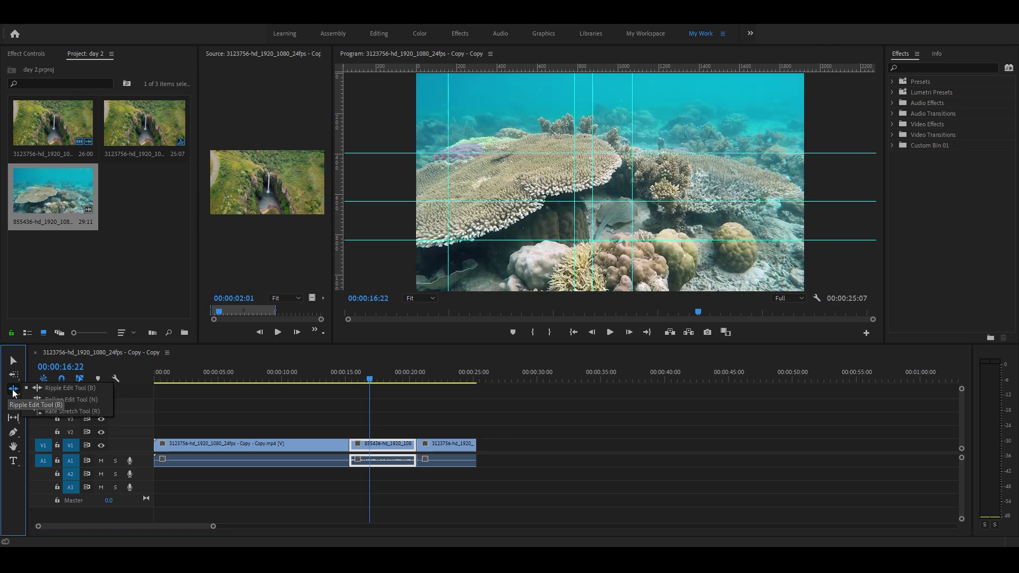
left_click(68, 402)
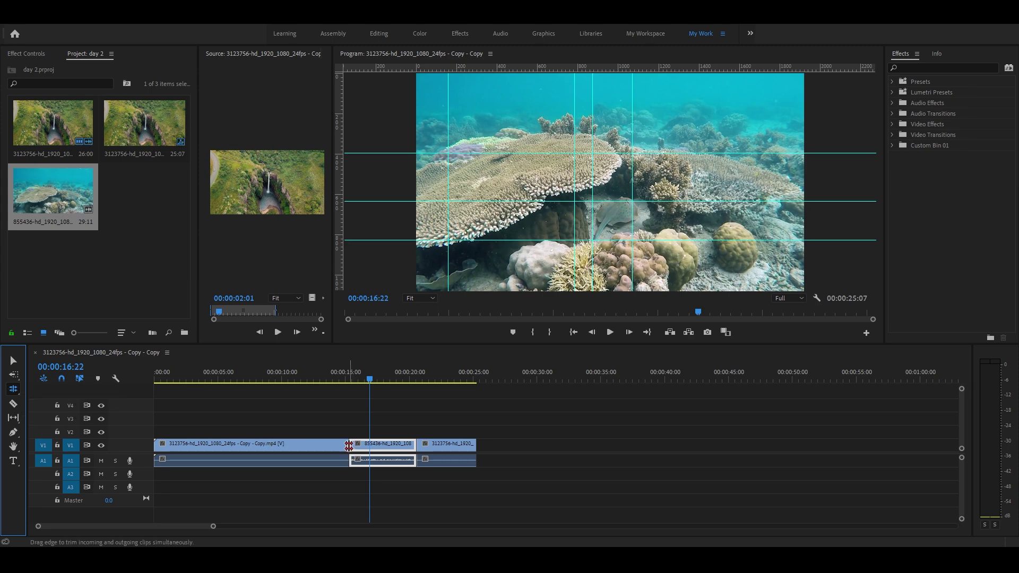
left_click_drag(349, 446, 369, 448)
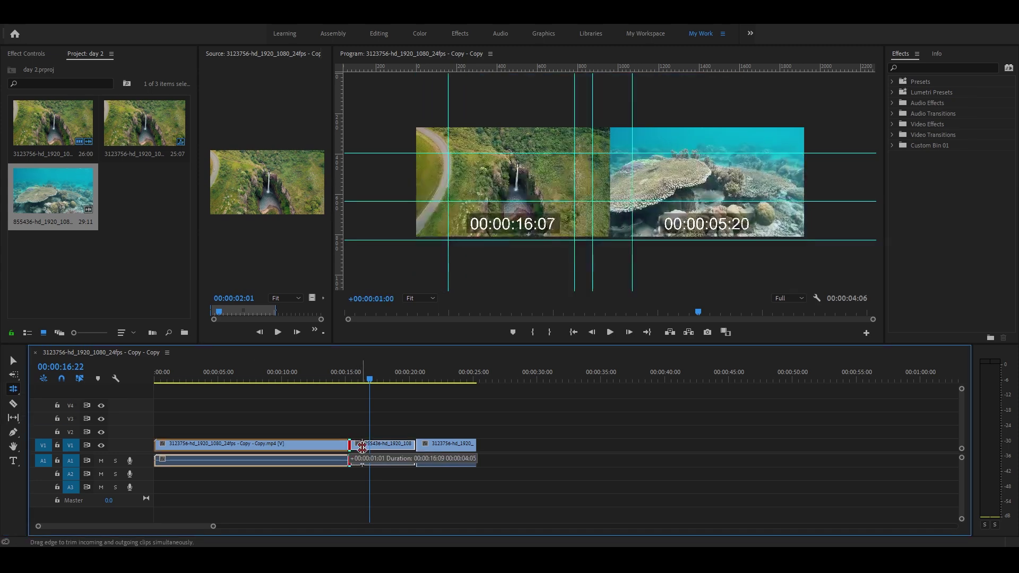
left_click_drag(369, 448, 384, 448)
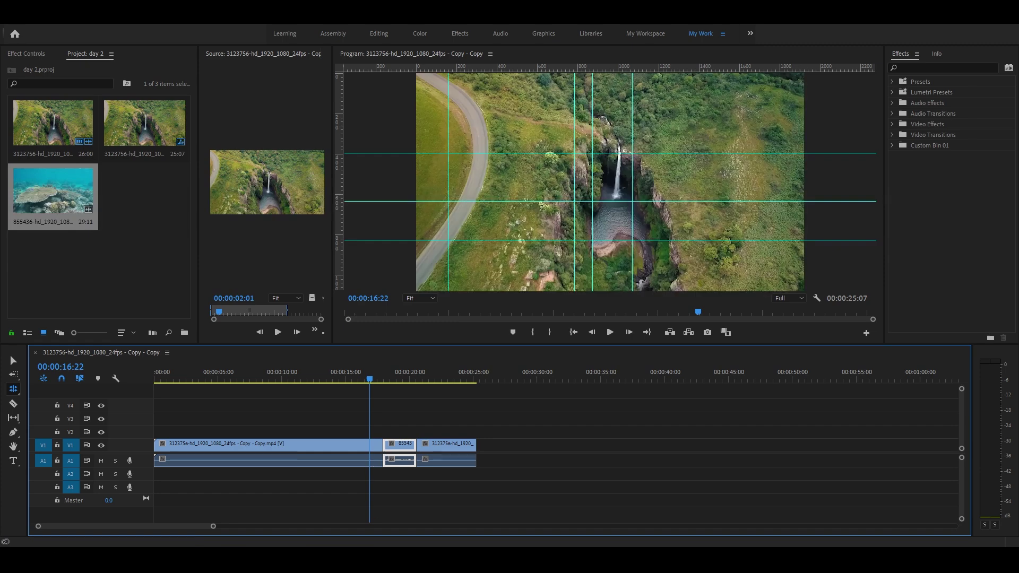
key("space")
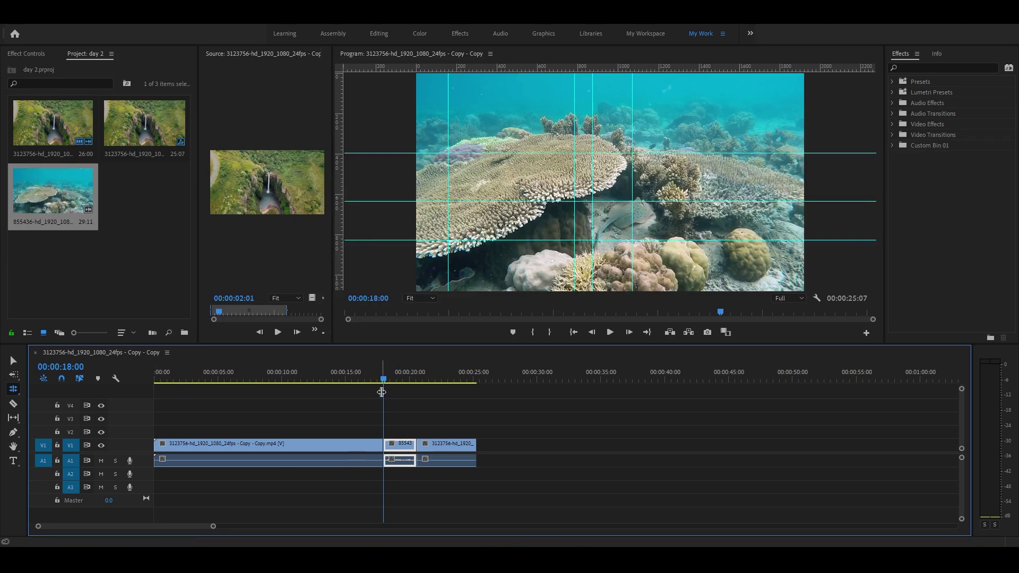
- Roll the first cut back earlier, then undo the last roll
mouse_move(384, 445)
left_mouse_down()
mouse_move(350, 445)
mouse_move(371, 450)
left_mouse_up()
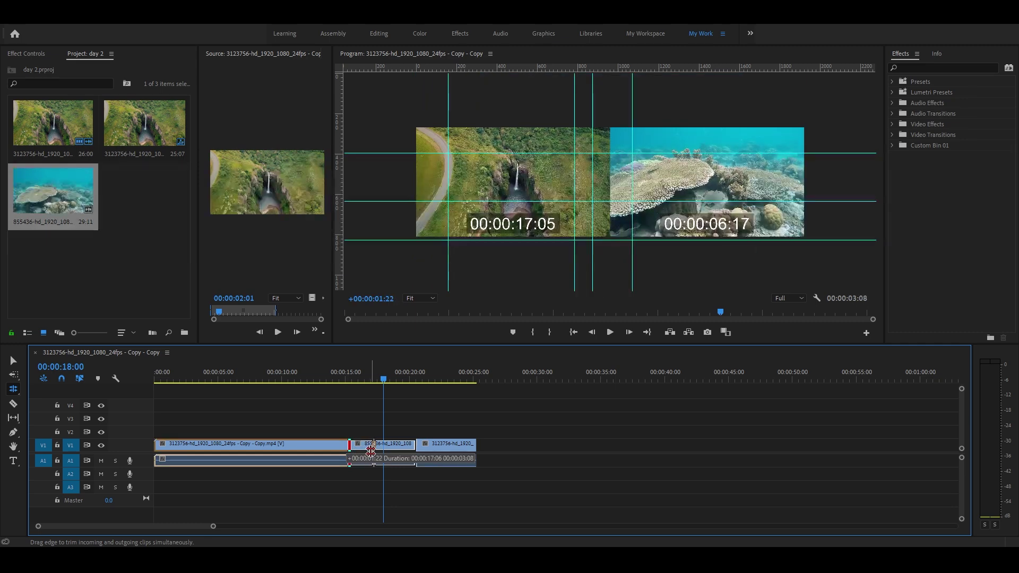
left_click_drag(371, 450, 267, 451)
key("ctrl+z")
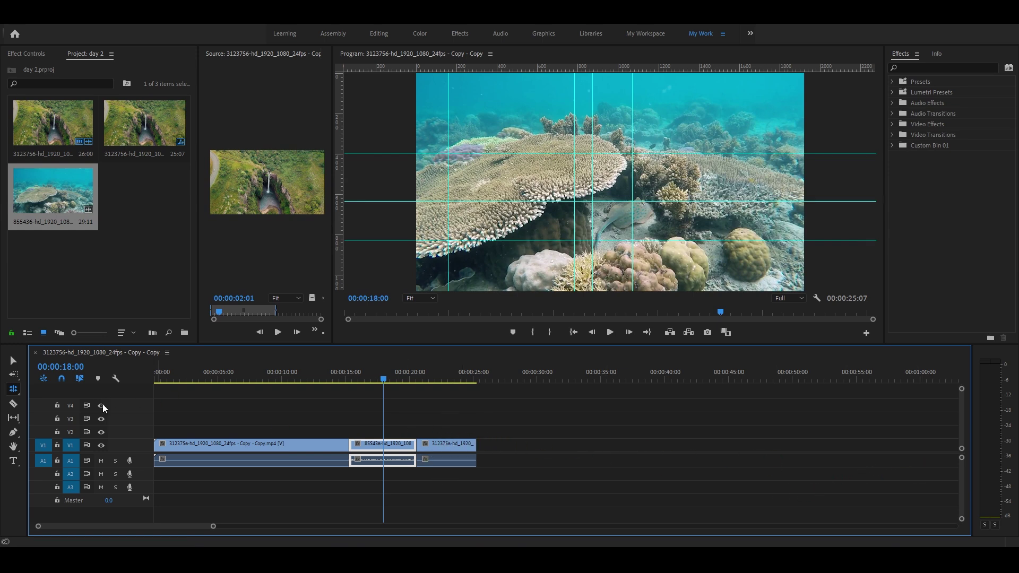
- Ripple-trim the first clip shorter then longer, bringing the sequence to 26:07
left_click_drag(13, 388, 53, 391)
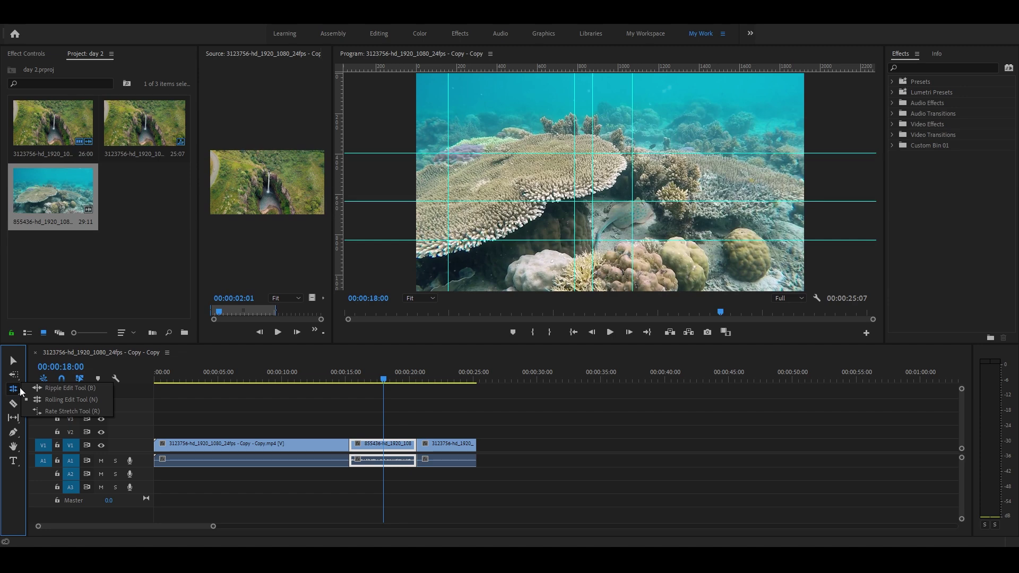
left_click_drag(353, 452, 297, 453)
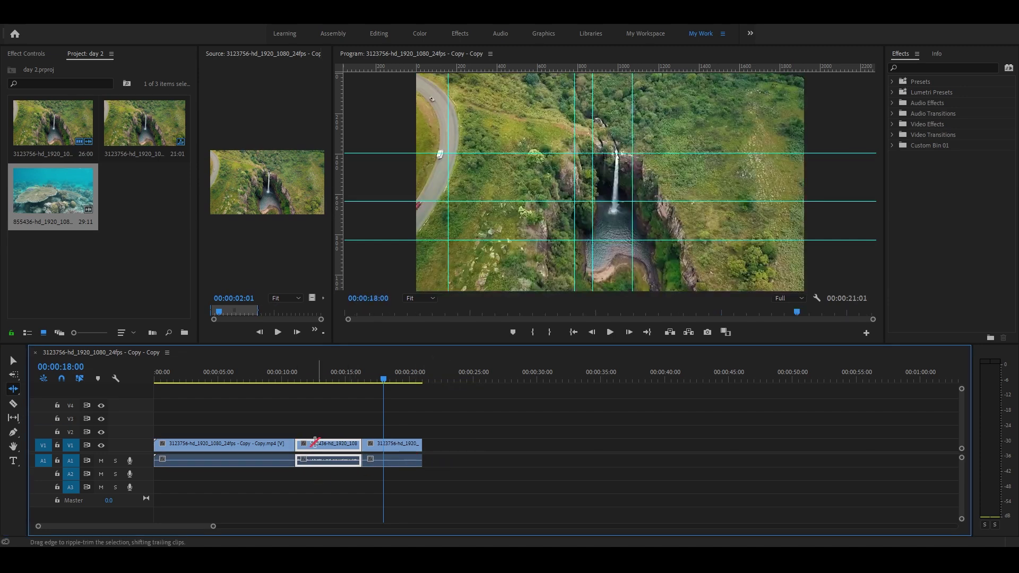
left_click_drag(292, 444, 362, 445)
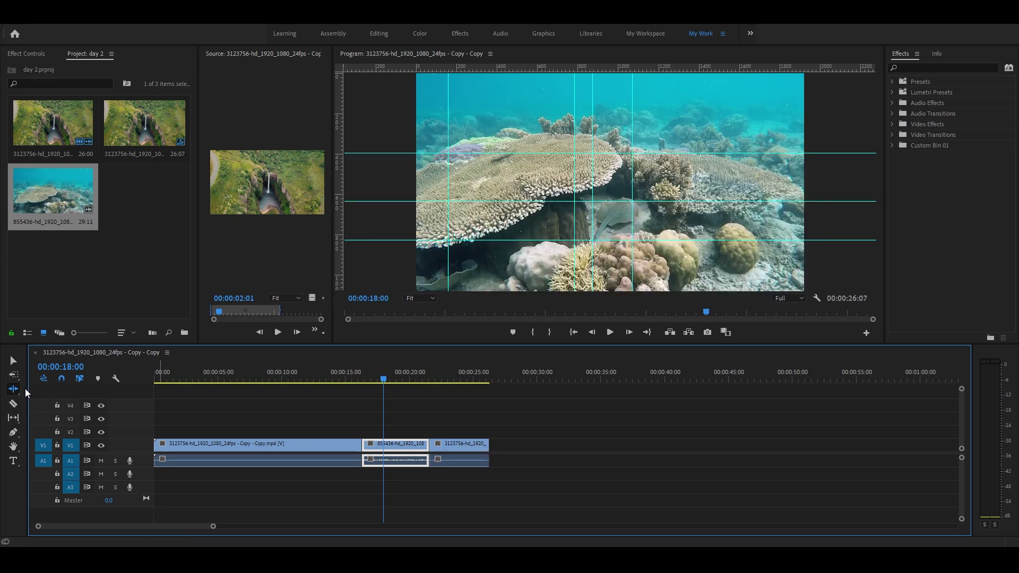
- Roll the first cut earlier to just before 00:00:15:00, lengthening the coral clip
left_click_drag(14, 389, 40, 397)
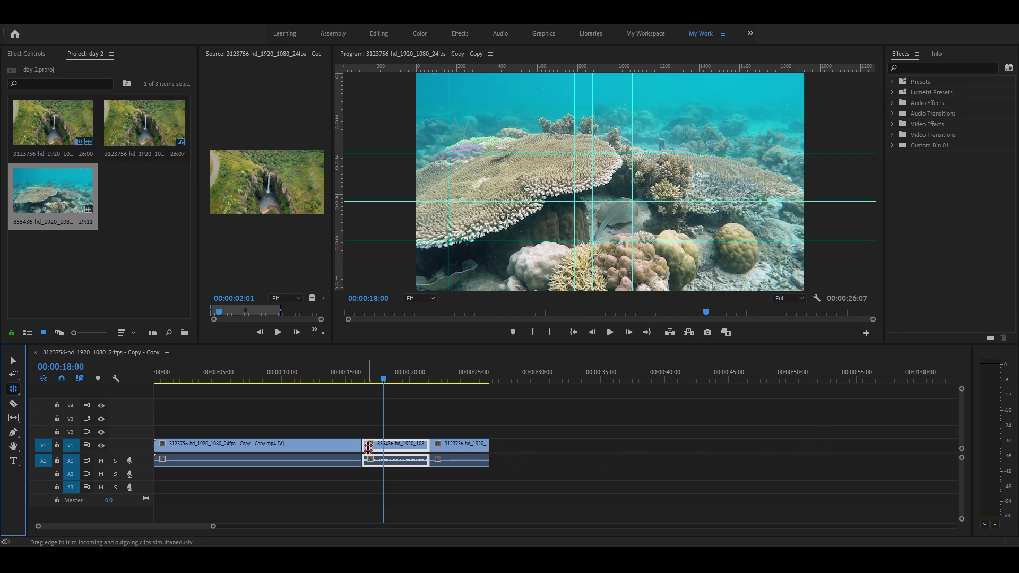
mouse_move(362, 444)
left_mouse_down()
mouse_move(300, 450)
mouse_move(351, 451)
left_mouse_up()
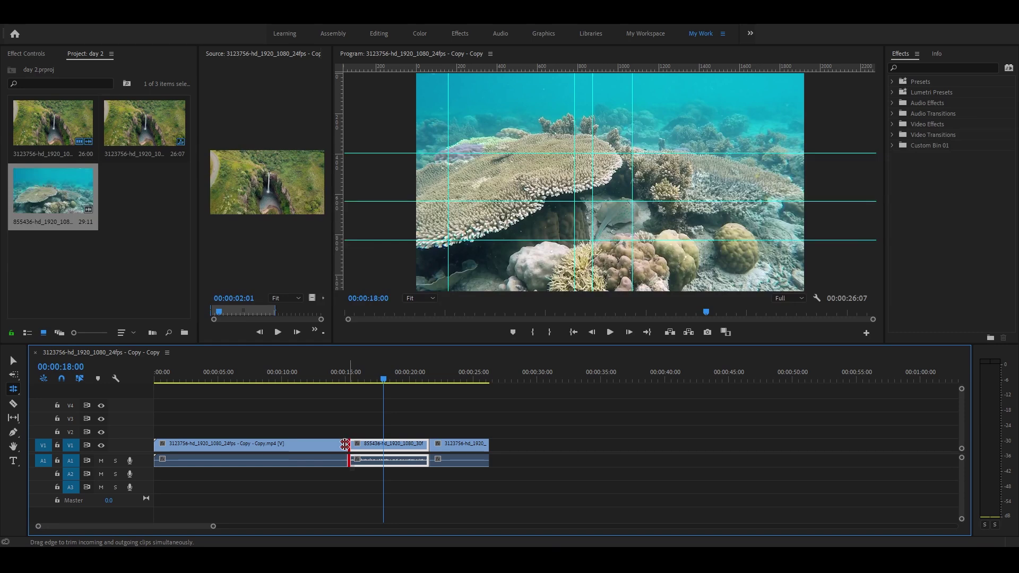
mouse_move(345, 443)
left_mouse_down()
mouse_move(360, 444)
mouse_move(340, 449)
left_mouse_up()
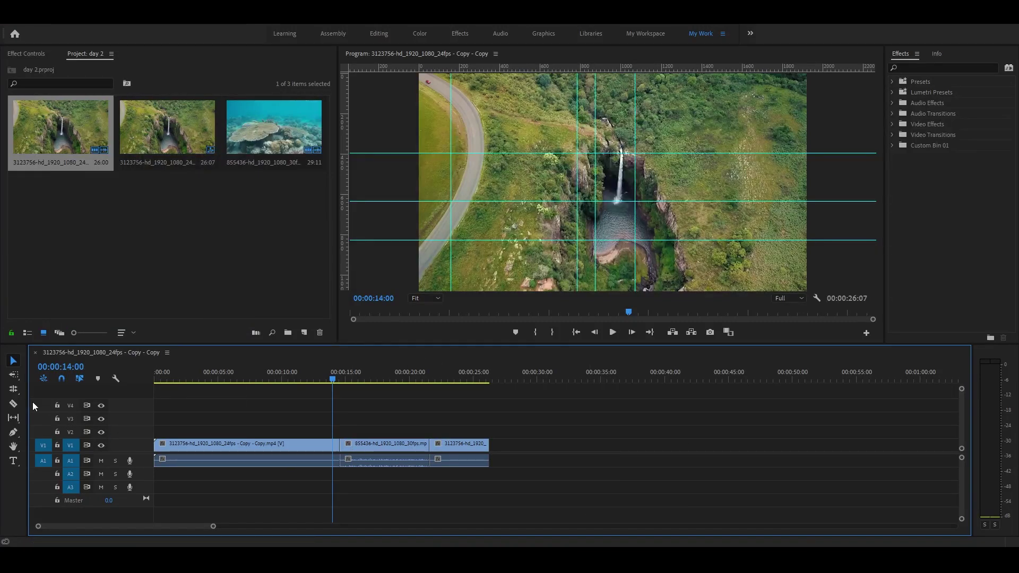
- Select the third waterfall clip and play the sequence to review it
left_click(13, 389)
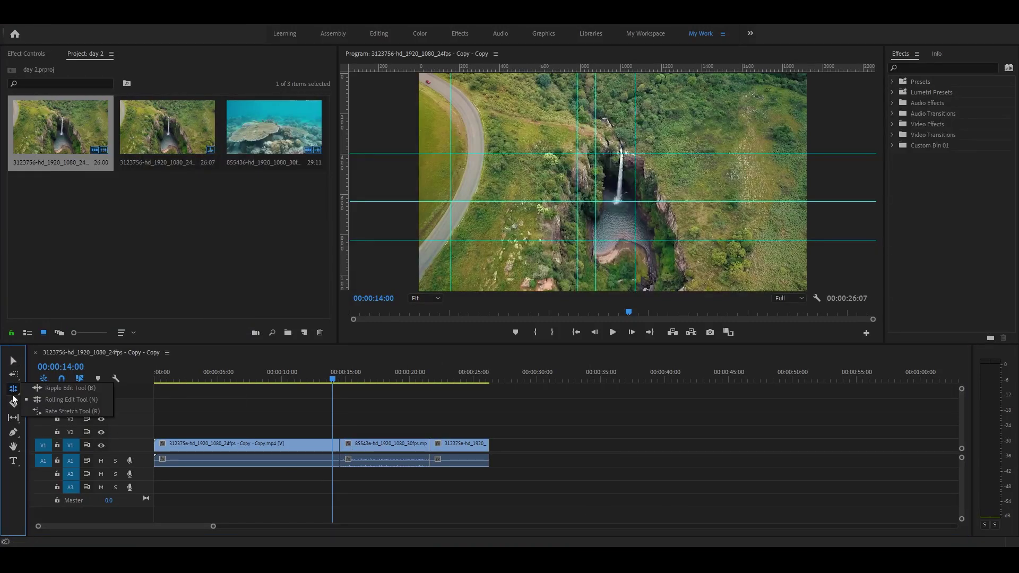
left_click(81, 412)
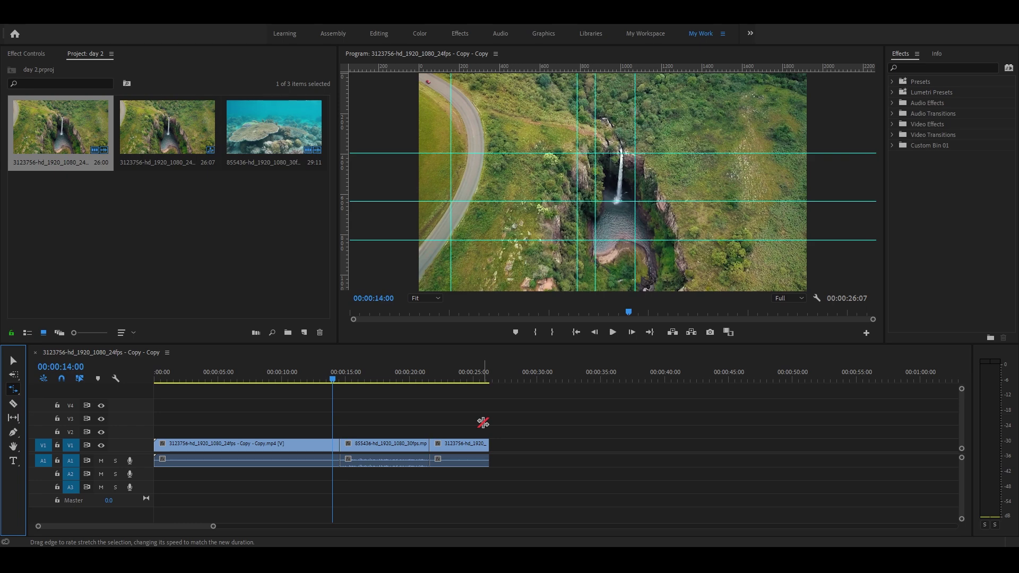
key("v")
left_click(466, 445)
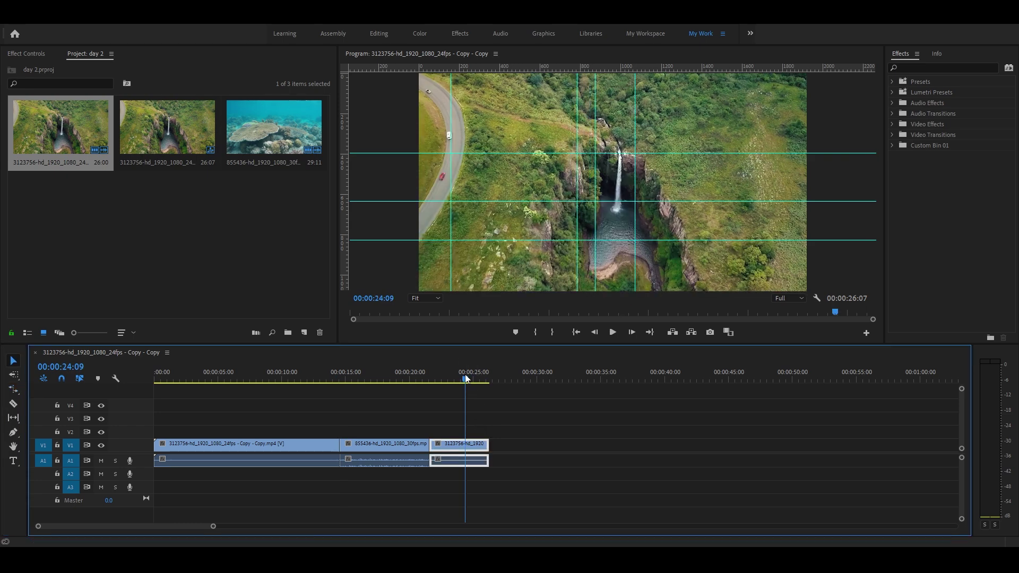
key("space")
key("space")
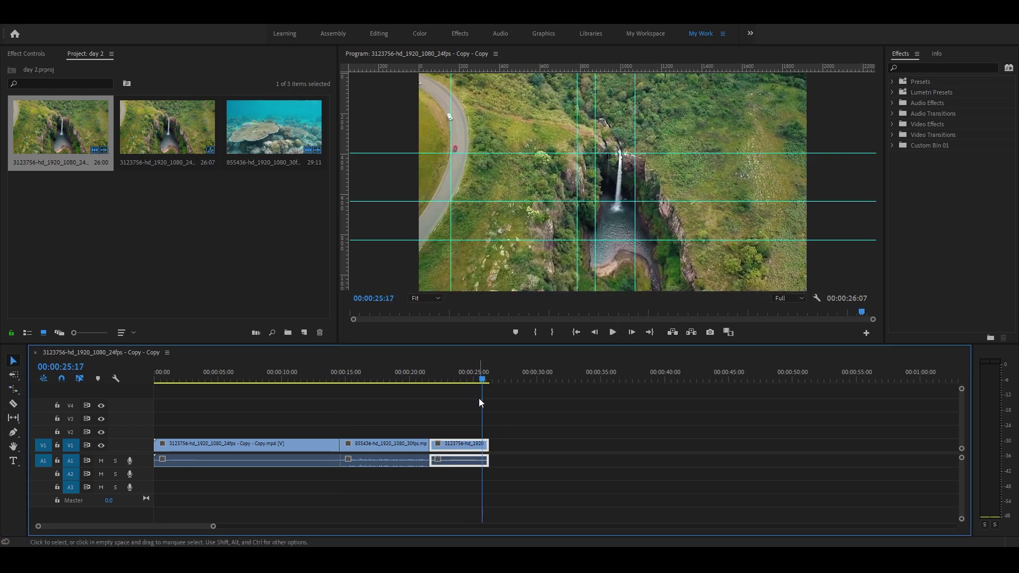
- Rate-stretch the third clip shorter to speed it up, then play it back
key("r")
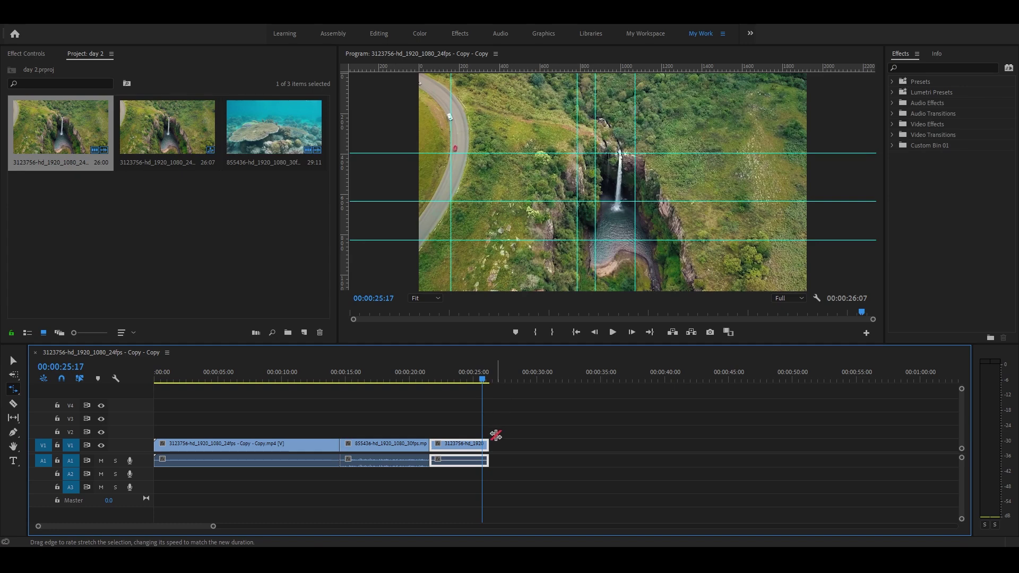
left_click(450, 376)
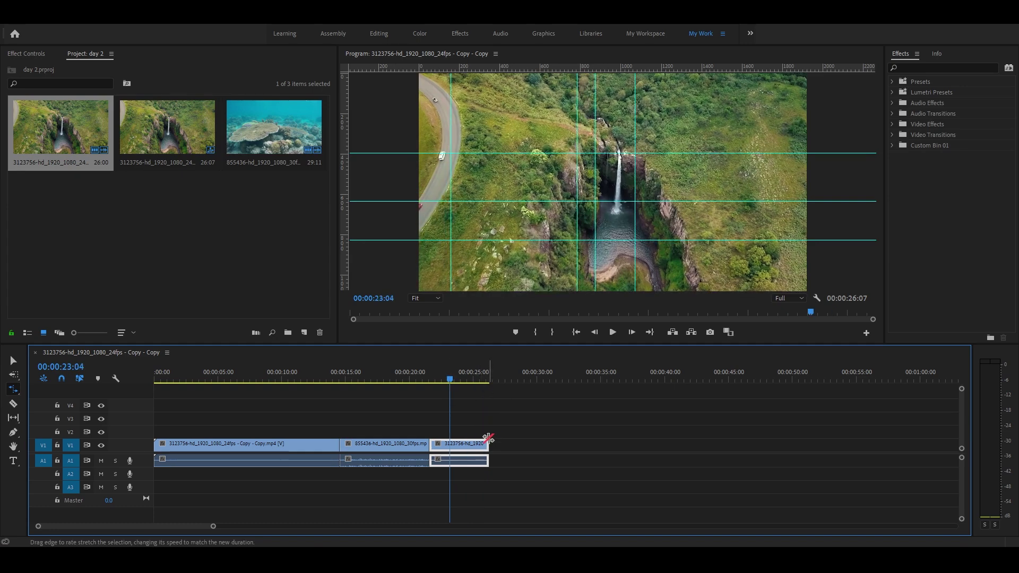
left_click_drag(487, 442, 448, 444)
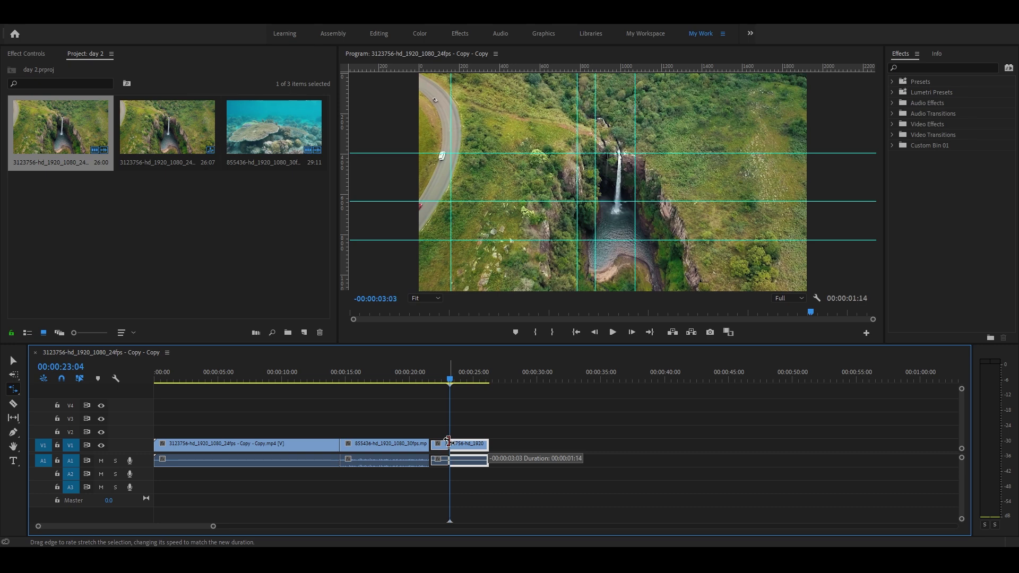
left_click(428, 371)
key("space")
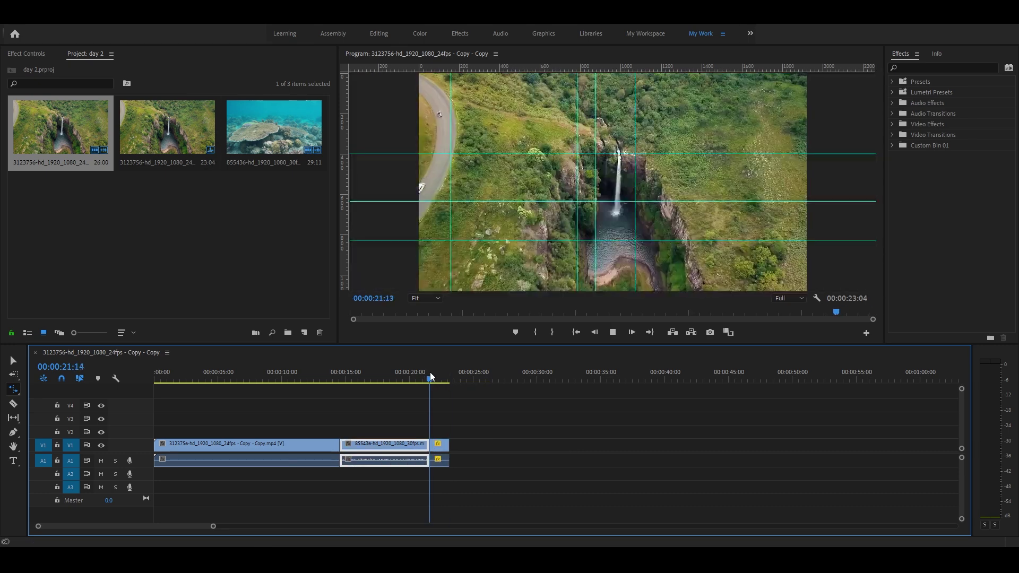
- Stretch the third clip far longer, then shorten it through 32.1% to 45.56% speed
left_click(446, 442)
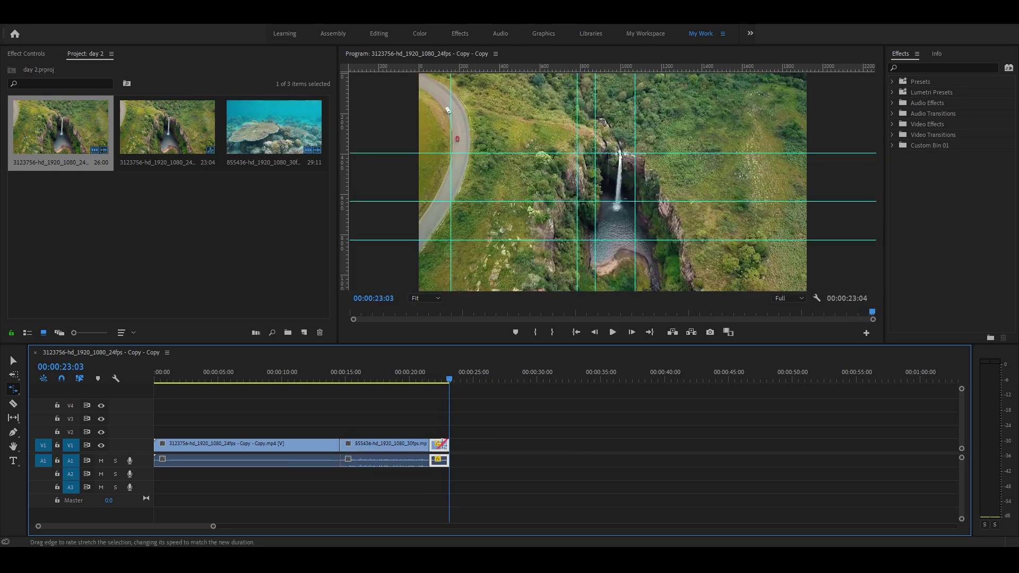
left_click_drag(449, 441, 684, 443)
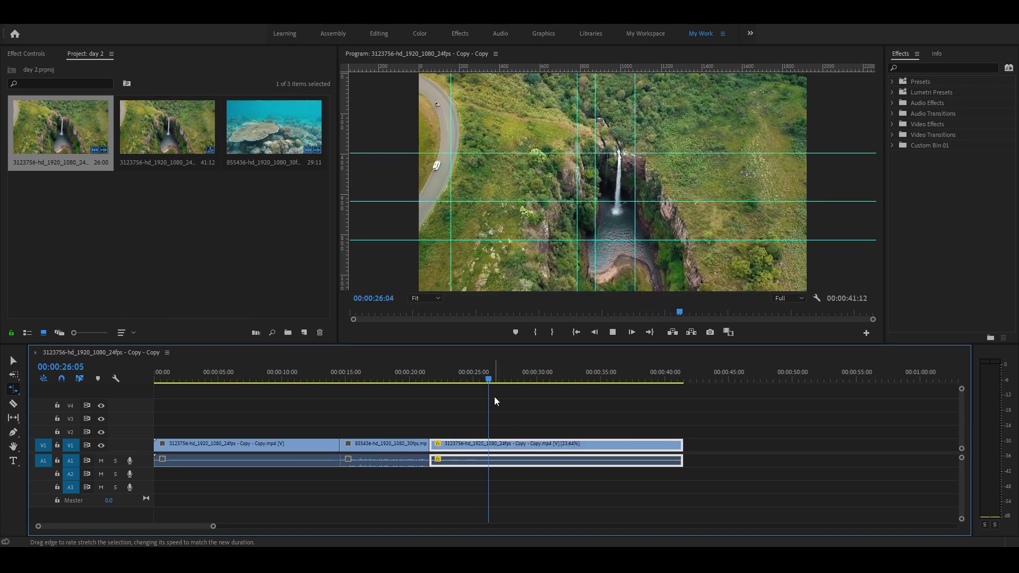
key("space")
left_click_drag(680, 445, 615, 453)
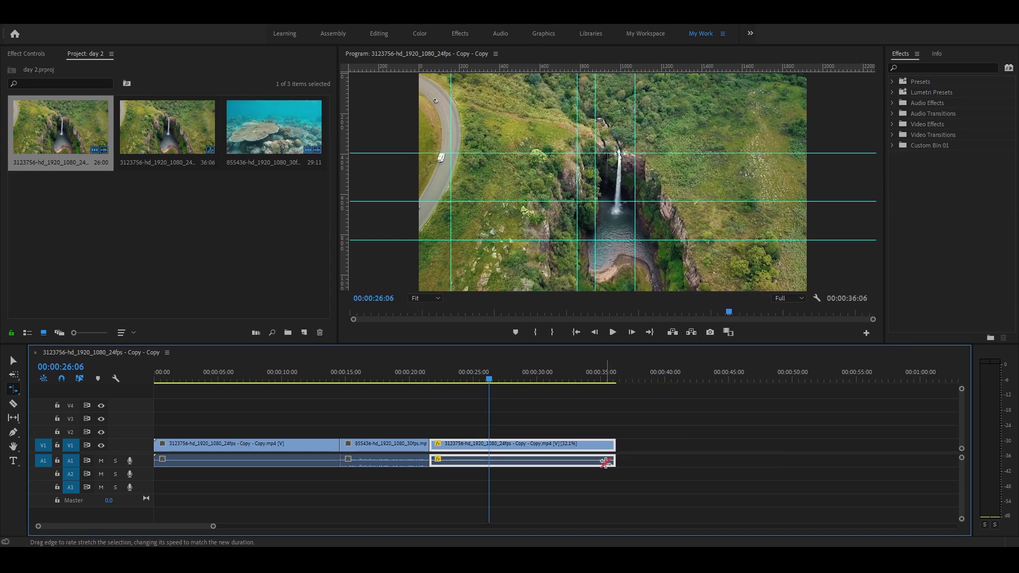
scroll(605, 462, "up", 1, "alt")
scroll(585, 457, "up", 1, "alt")
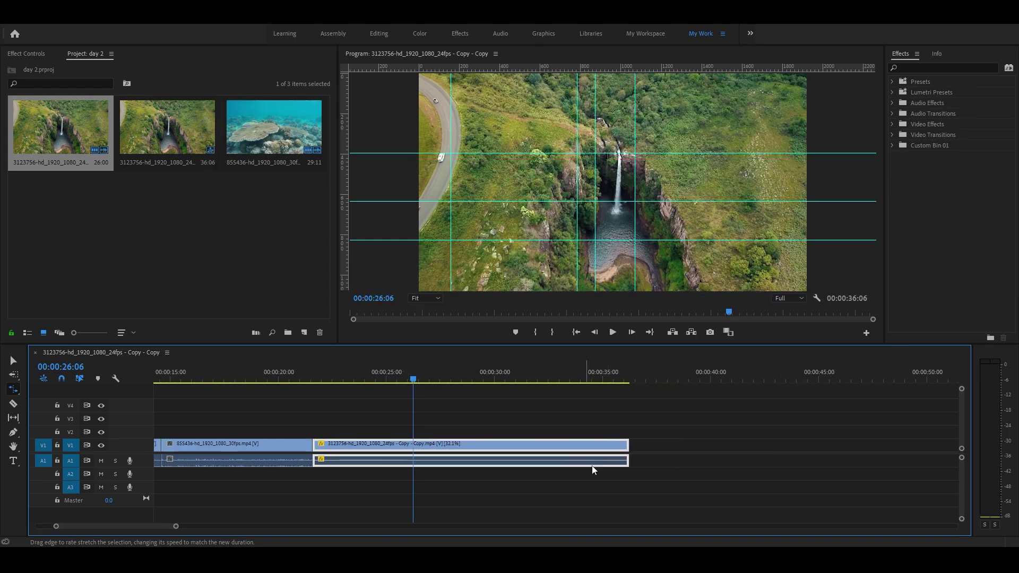
scroll(432, 454, "up", 1, "alt")
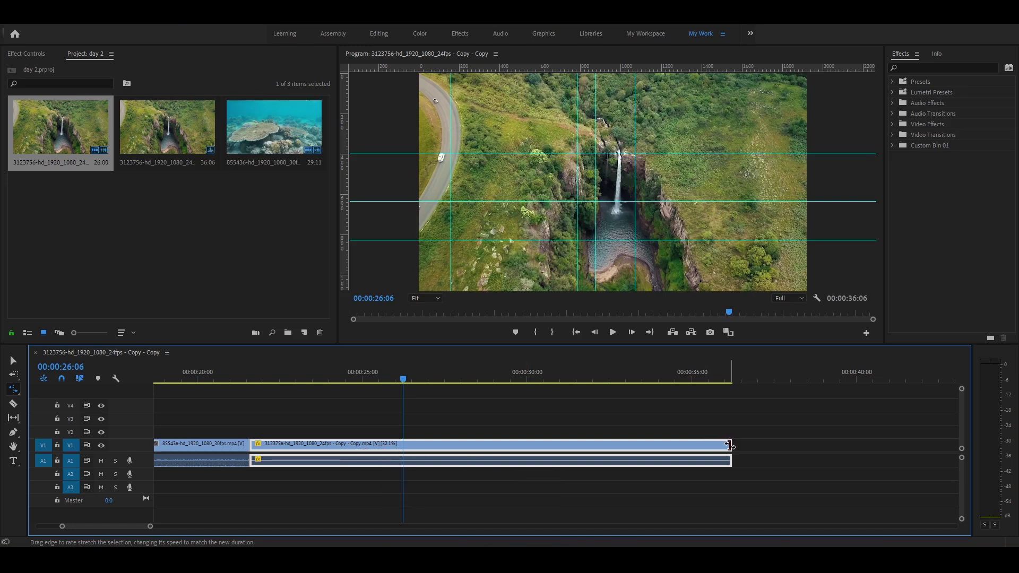
mouse_move(730, 445)
left_mouse_down()
mouse_move(587, 461)
mouse_move(419, 454)
left_mouse_up()
- Fine-tune the clip end to 99.12% speed, then lengthen it slightly after playback
key("=")
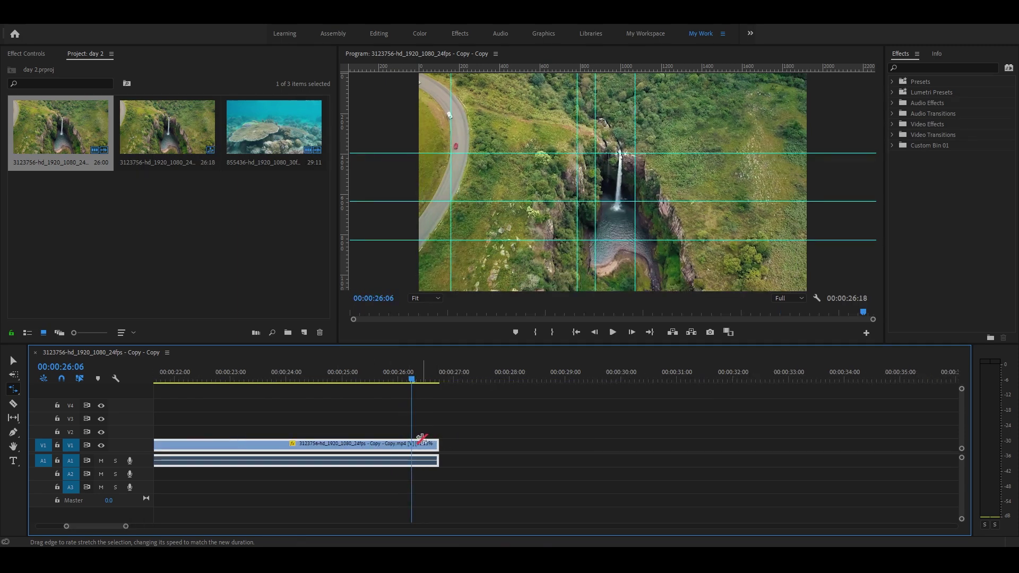
mouse_move(436, 443)
left_mouse_down()
mouse_move(406, 445)
mouse_move(422, 447)
left_mouse_up()
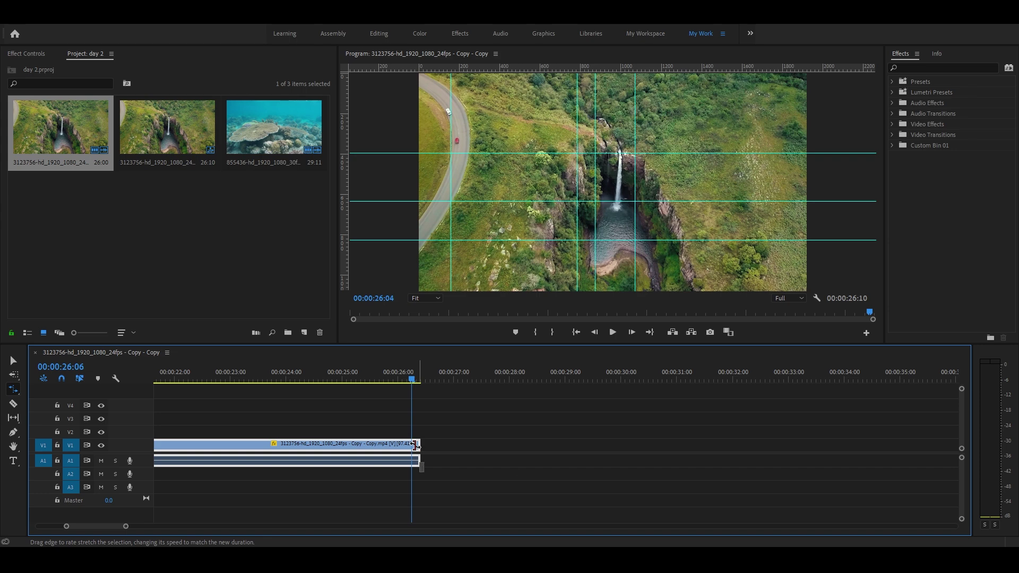
left_click_drag(414, 445, 410, 446)
key("minus")
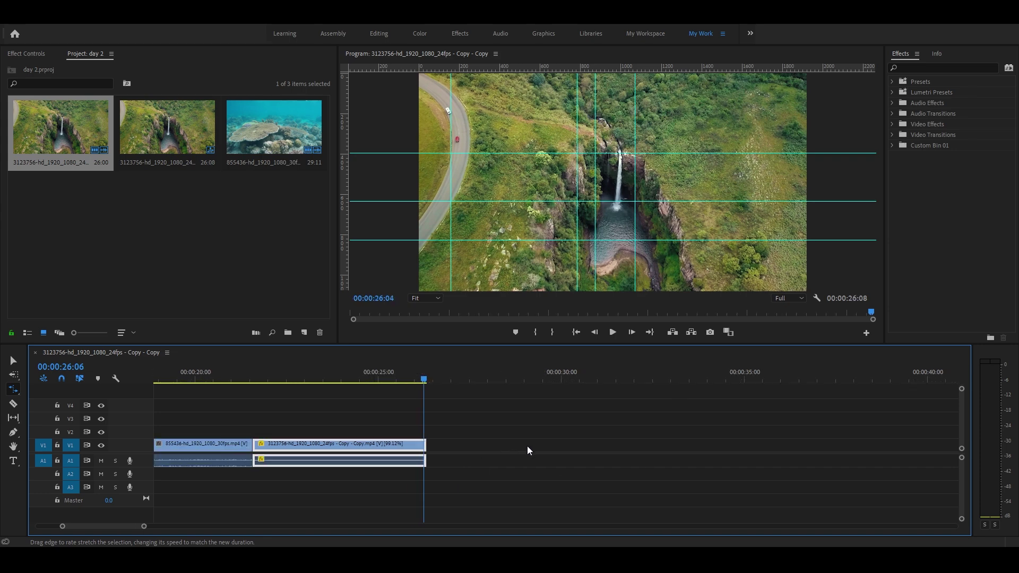
left_click(259, 382)
key("space")
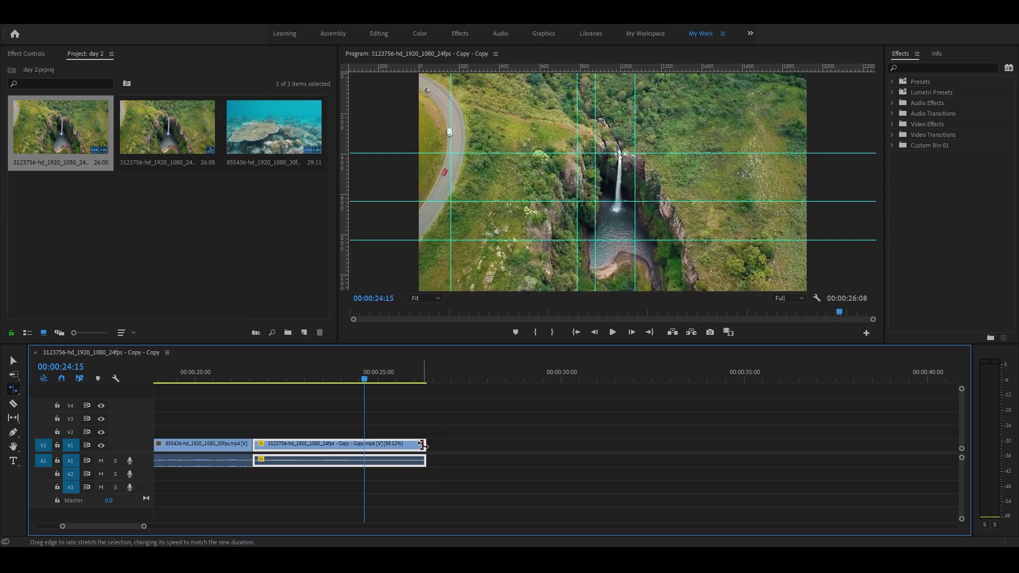
left_click_drag(425, 445, 444, 446)
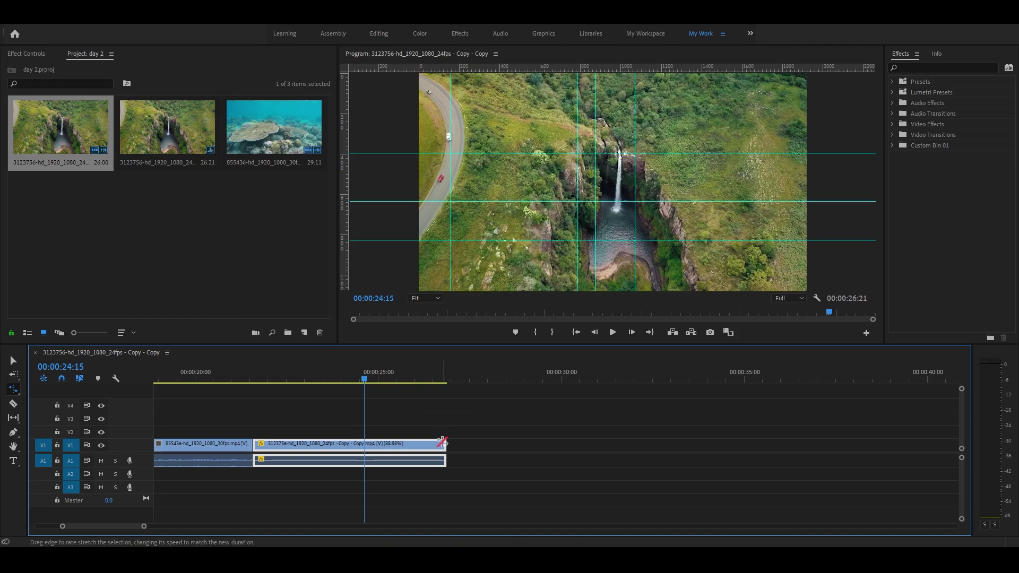
- Show the Info panel and stretch the clip to 81.29% speed, lasting 5:19
left_click(938, 54)
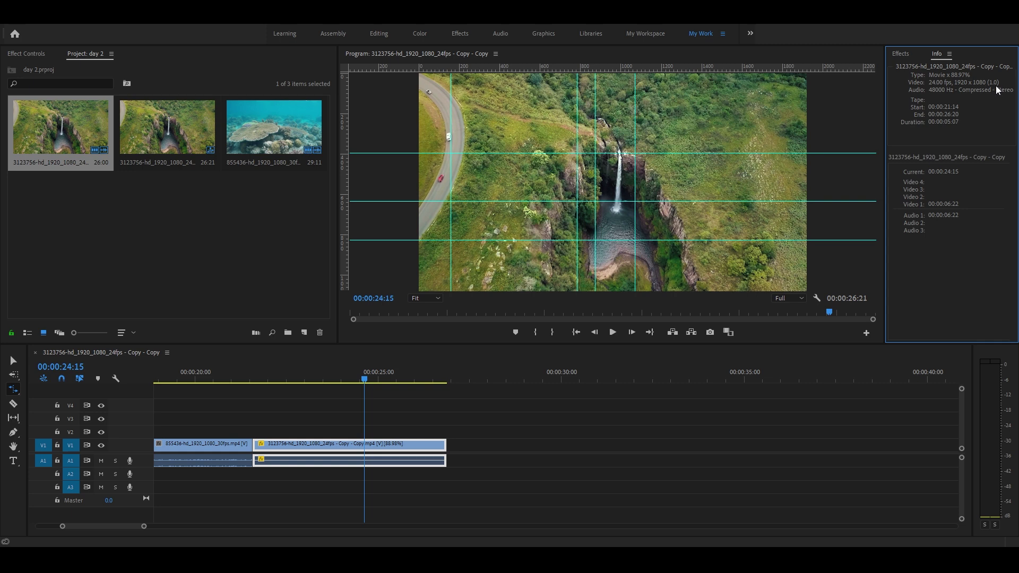
key("v")
left_click(375, 448)
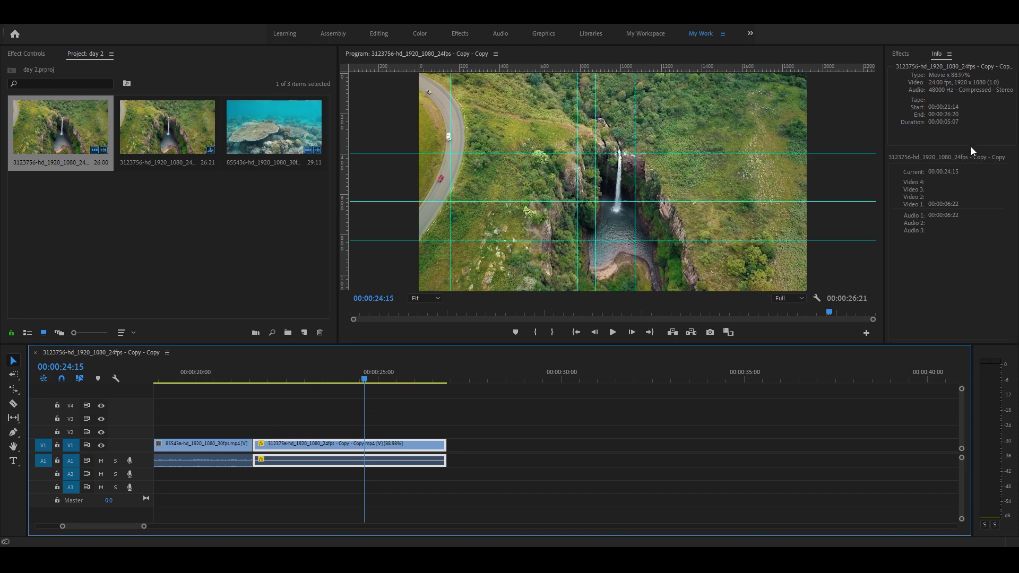
key("r")
key("j")
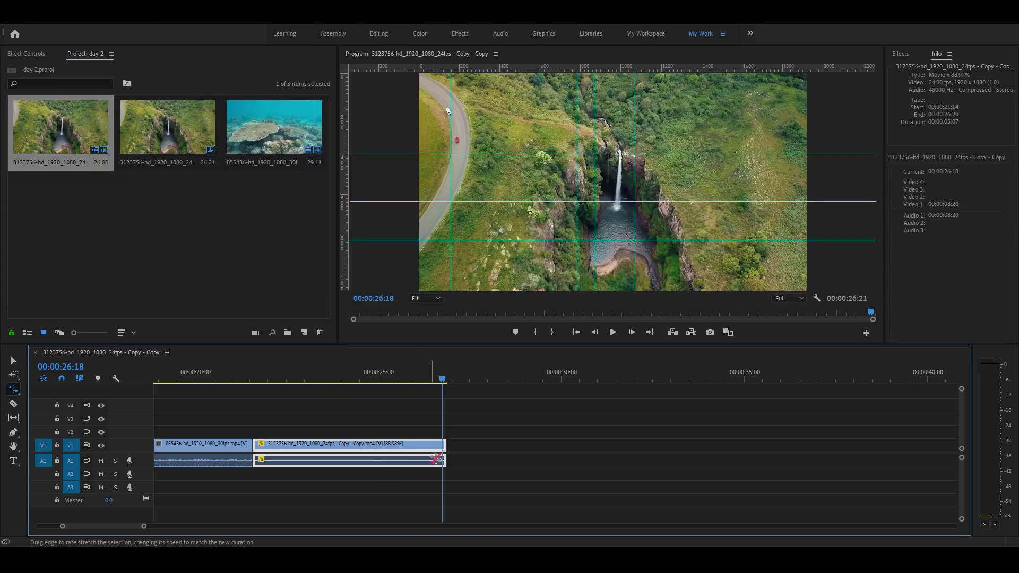
left_click_drag(445, 446, 463, 446)
left_click(457, 378)
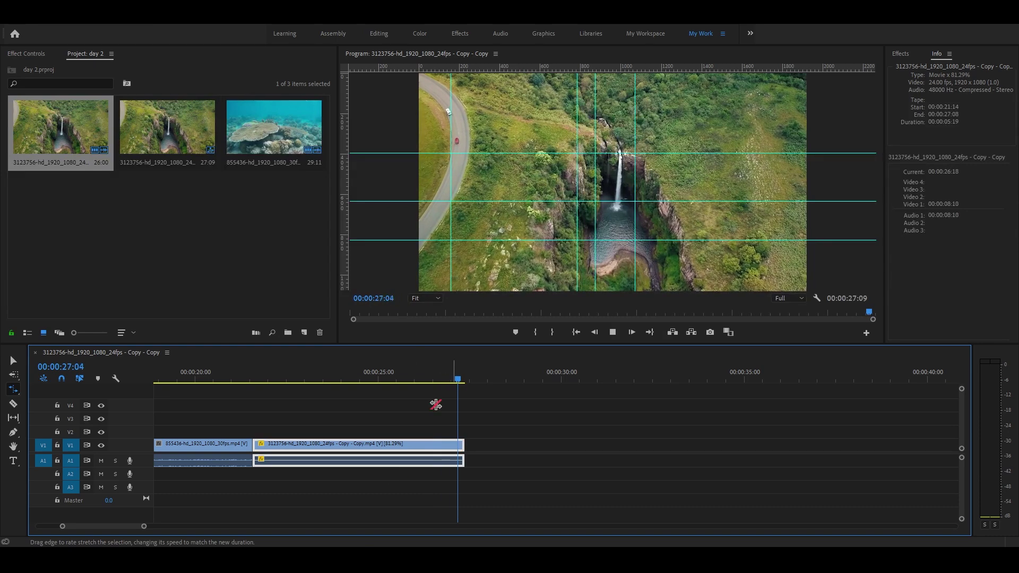
left_click(280, 121)
- Drag clip 4133023 from the Videos folder onto the timeline after the waterfall clip
key("alt+Tab")
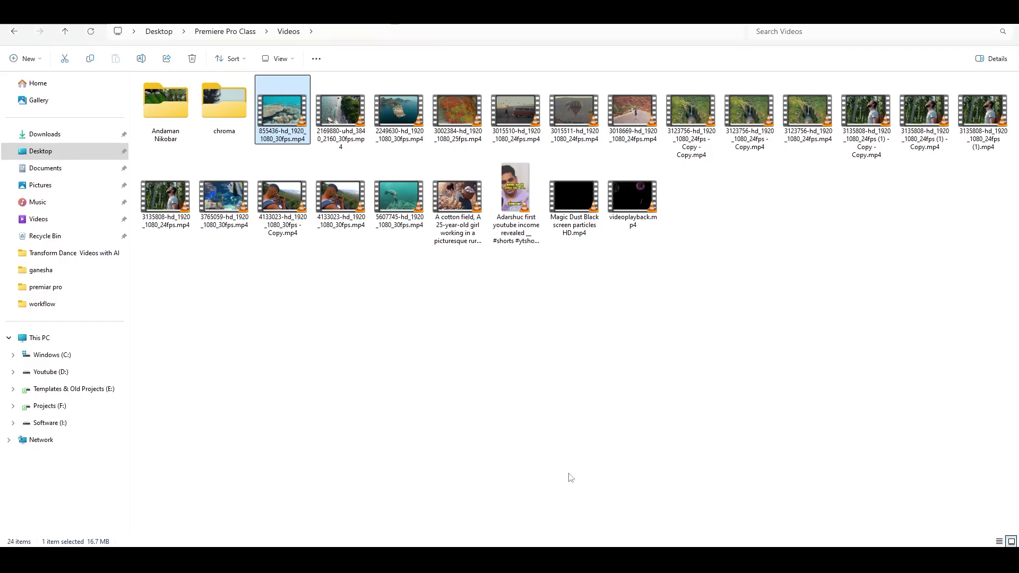
left_click(339, 220)
mouse_move(342, 206)
left_mouse_down()
mouse_move(528, 545)
mouse_move(126, 250)
left_mouse_up()
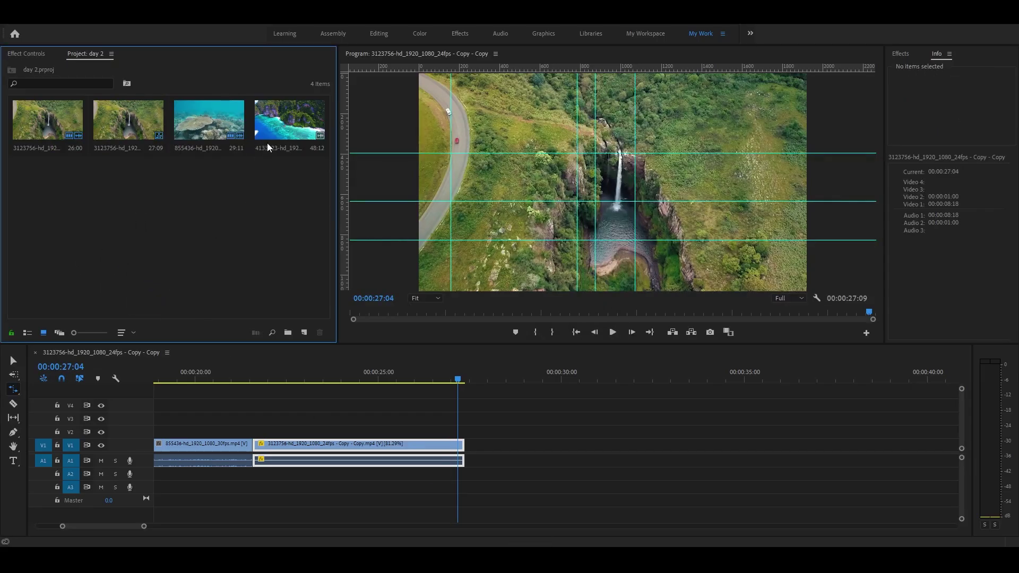
left_click_drag(279, 127, 542, 438)
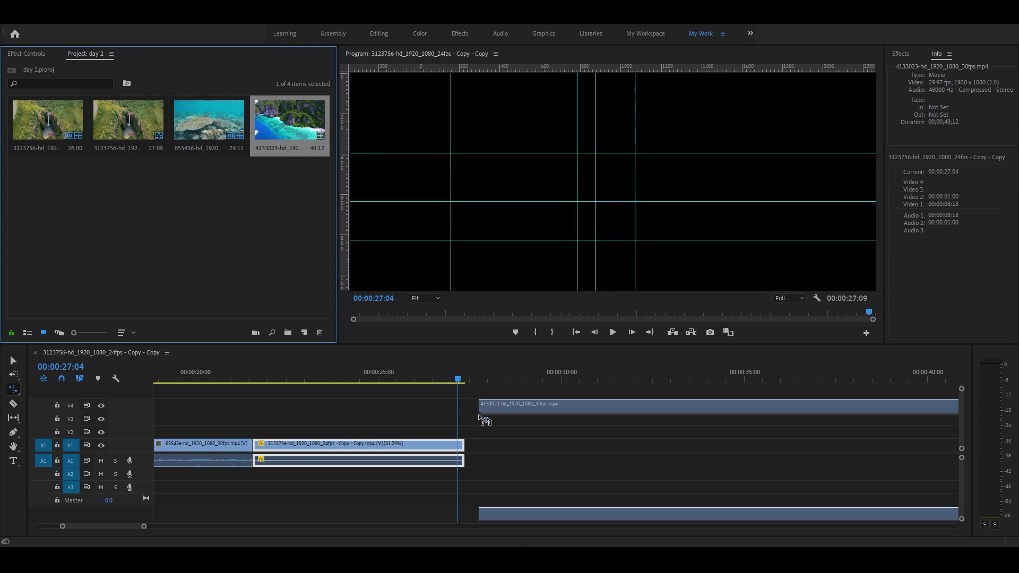
left_click(539, 446)
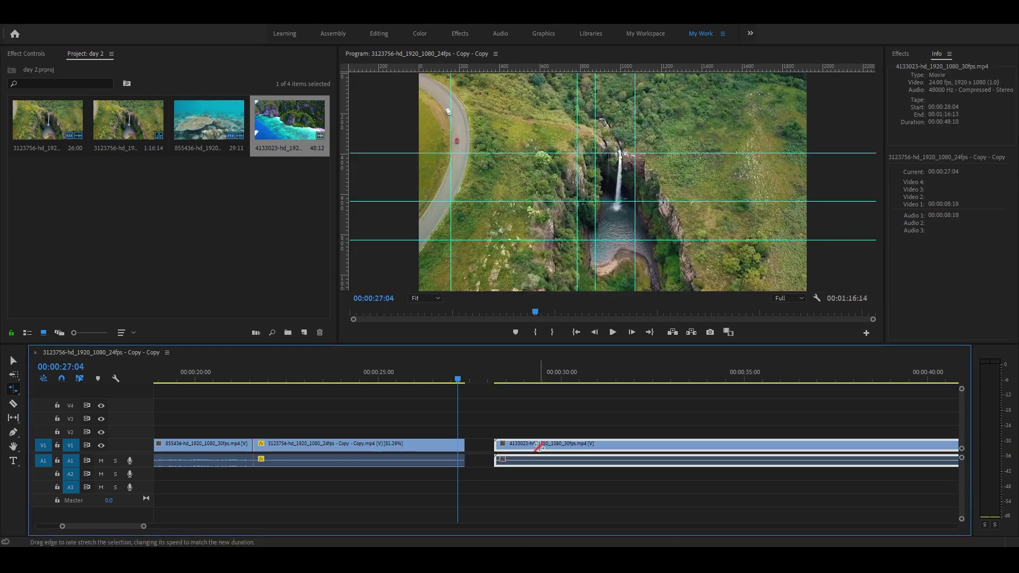
key("minus")
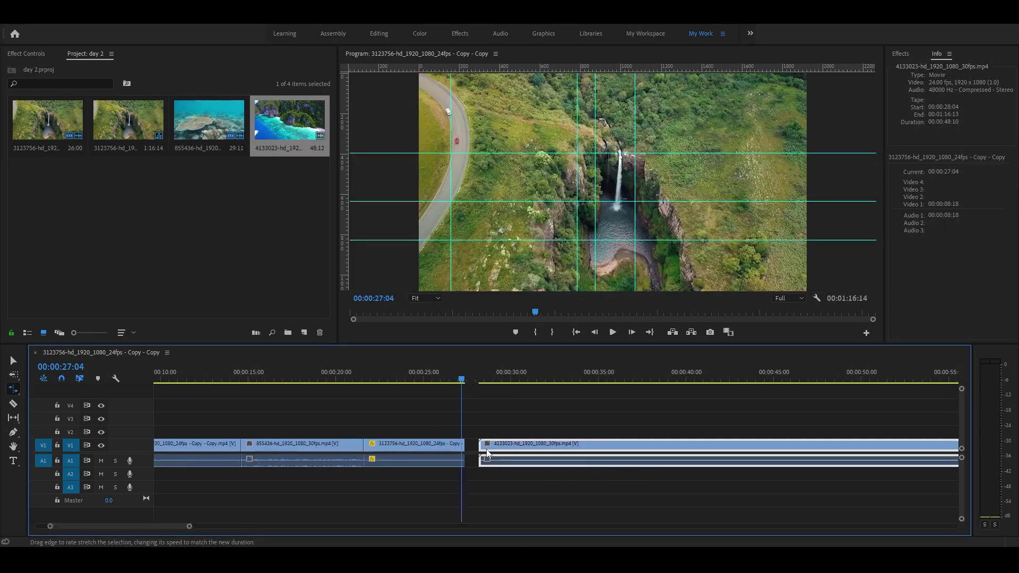
key("minus")
key("minus")
- Drag the seal clip 5607745 from Explorer onto the video track
key("alt+Tab")
left_click(408, 227)
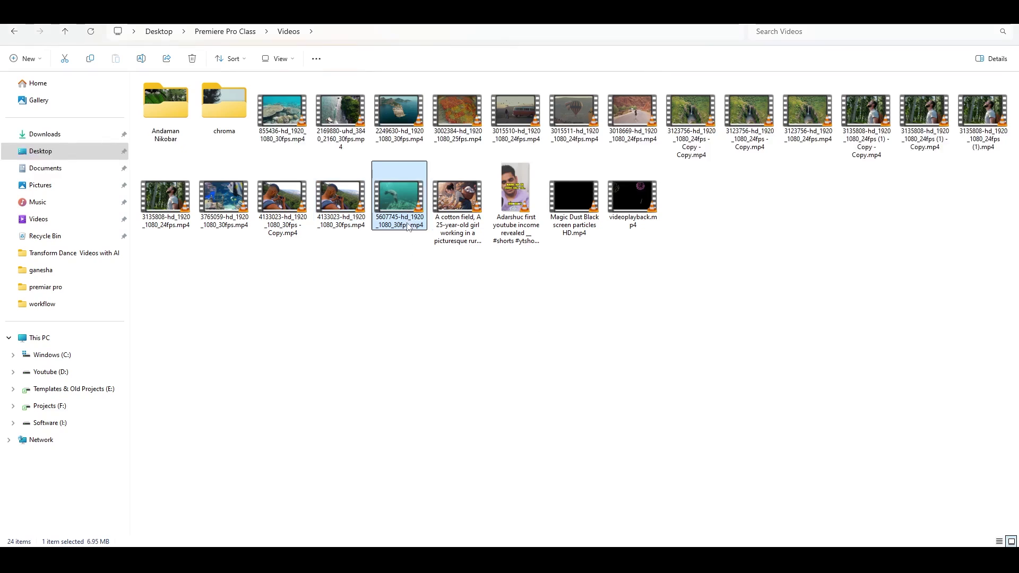
left_click(287, 204)
left_click(223, 199)
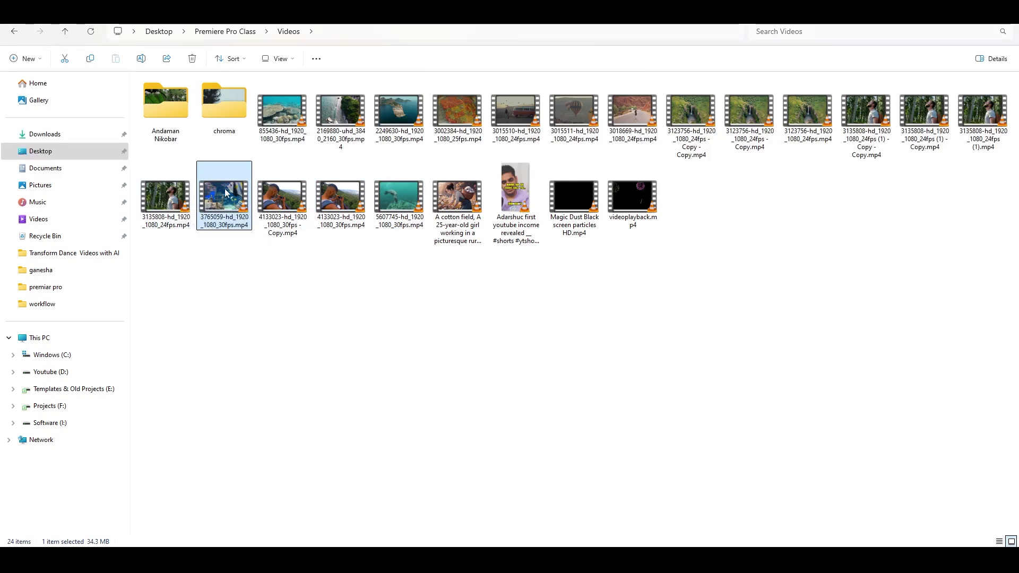
left_click(272, 234)
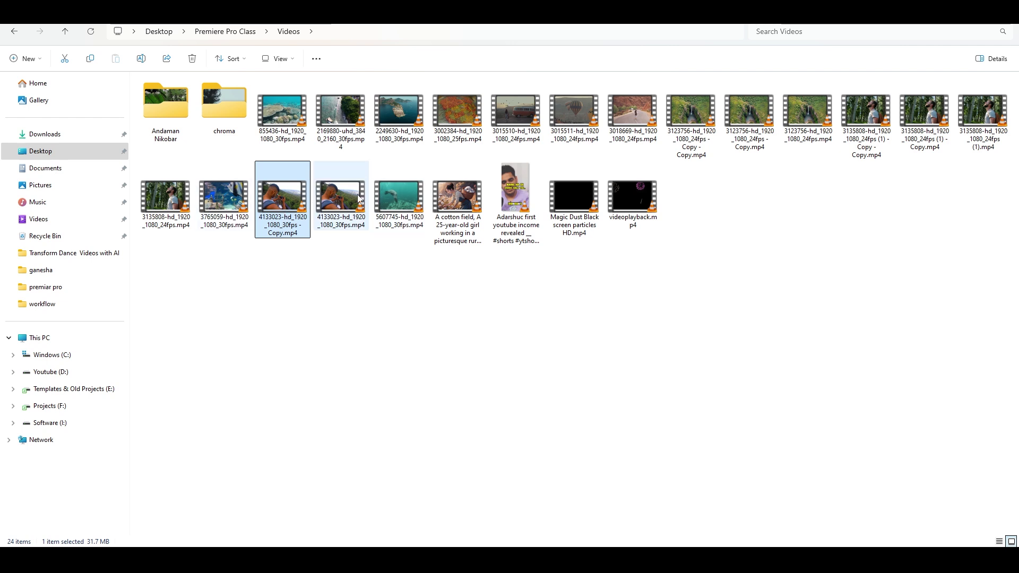
left_click(383, 203)
left_click_drag(394, 198, 558, 544)
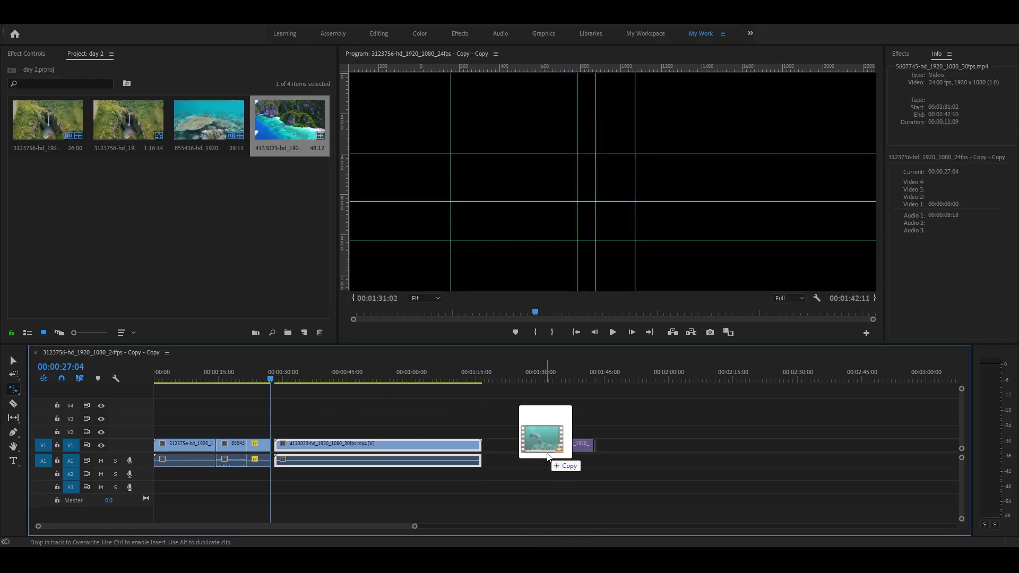
left_click_drag(558, 544, 550, 452)
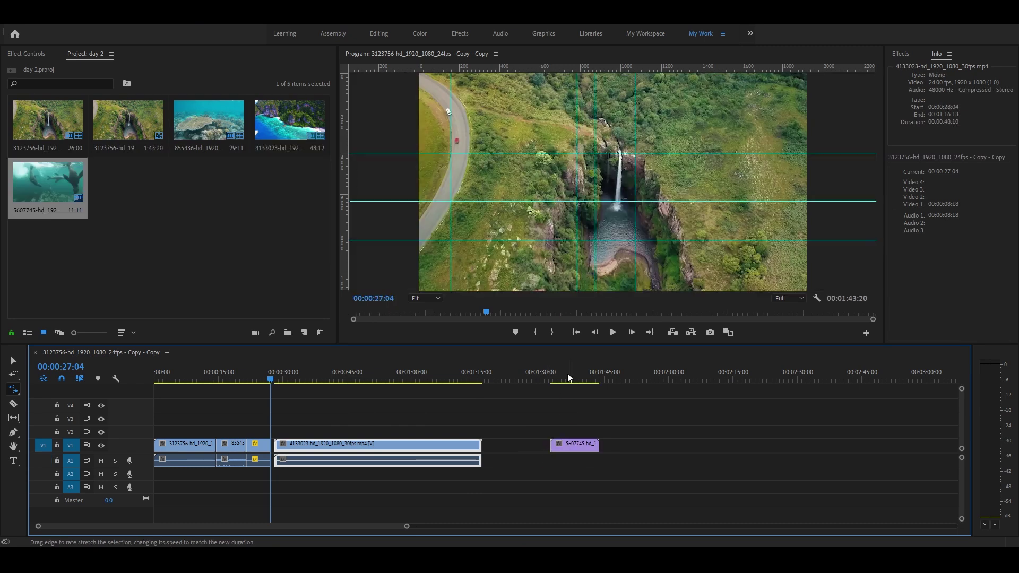
left_click(567, 374)
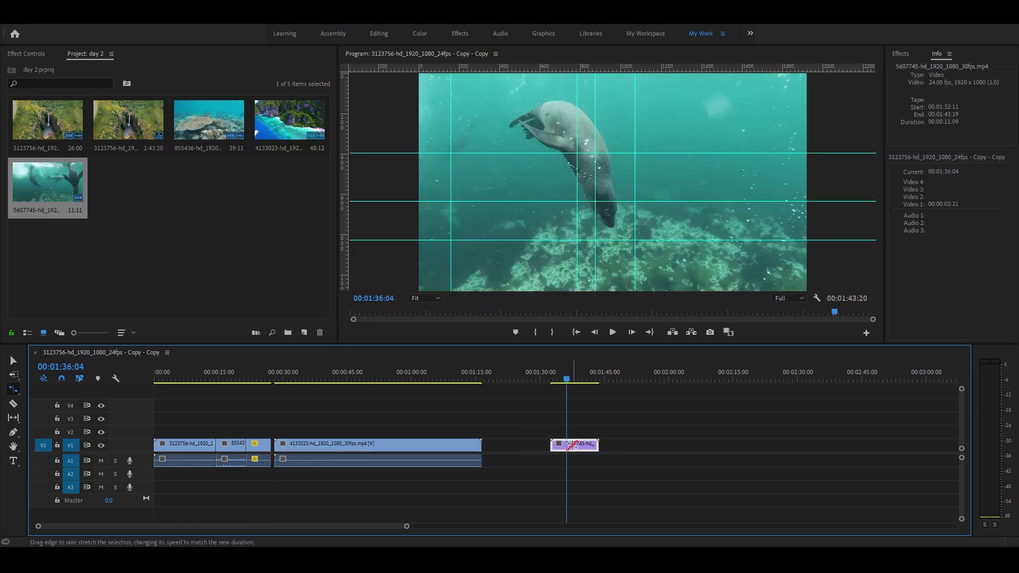
key("v")
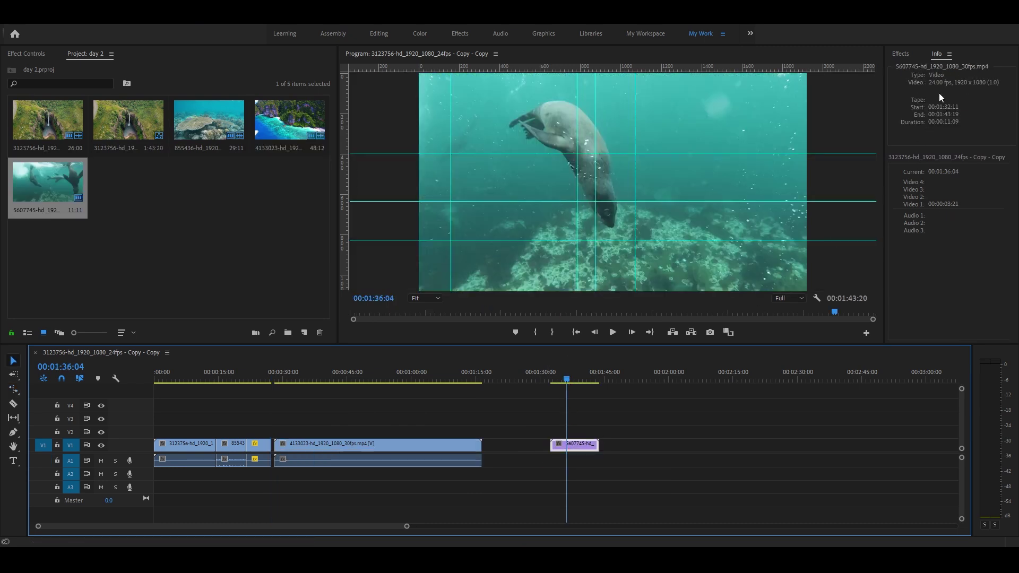
- Drag 7709031-hd_1920_1080_25fps.mp4 from Andaman Nikobar onto the timeline after the seal clip
mouse_move(626, 560)
left_click(627, 492)
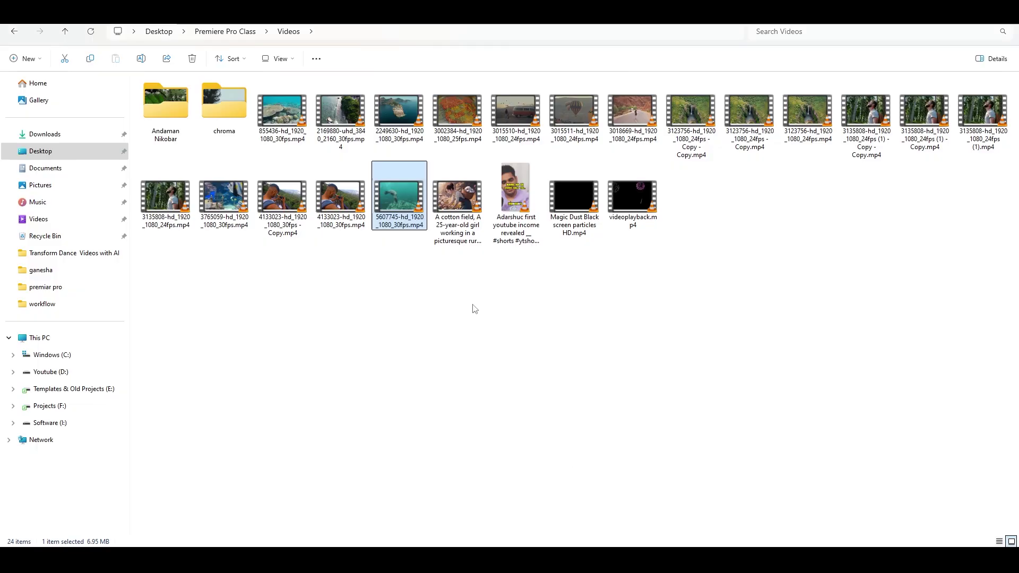
left_click(806, 159)
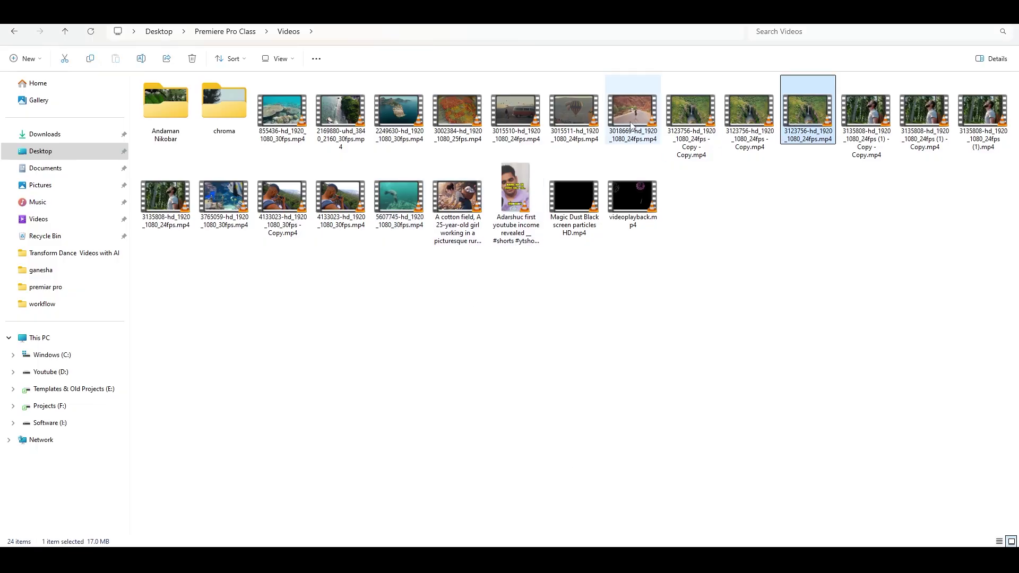
left_click(630, 140)
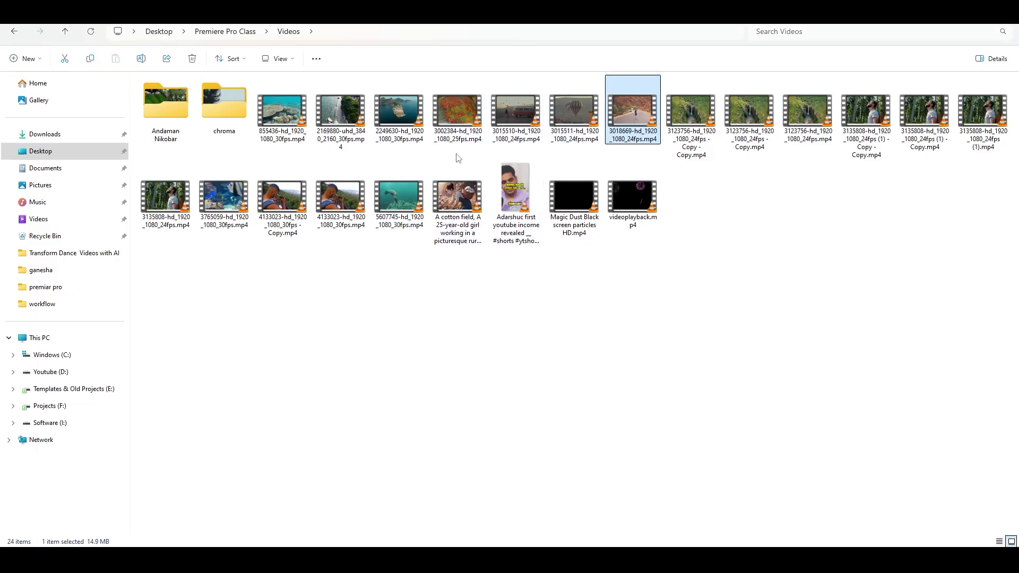
left_click(392, 139)
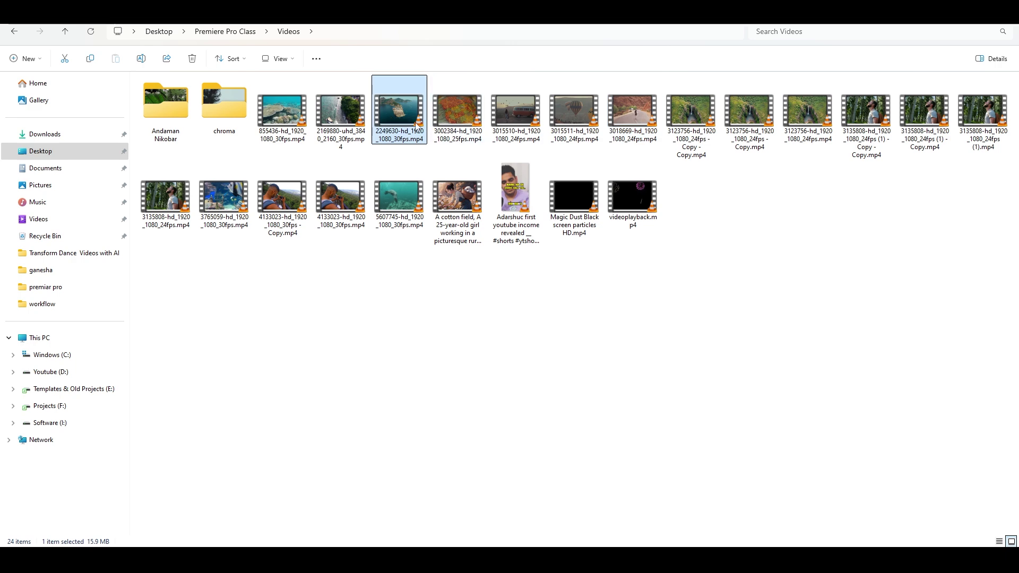
double_click(175, 110)
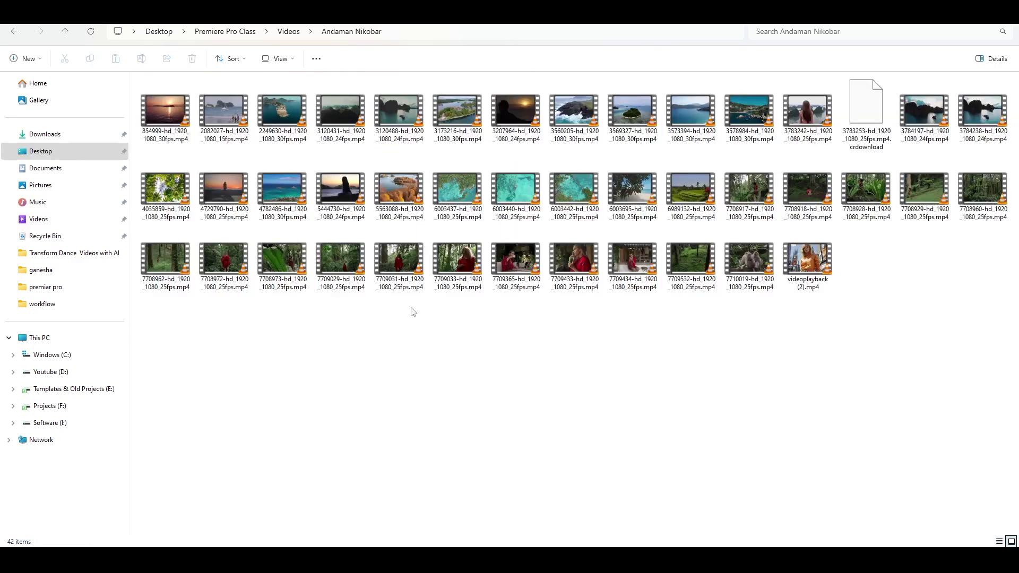
mouse_move(394, 257)
left_mouse_down()
mouse_move(514, 536)
mouse_move(599, 543)
left_mouse_up()
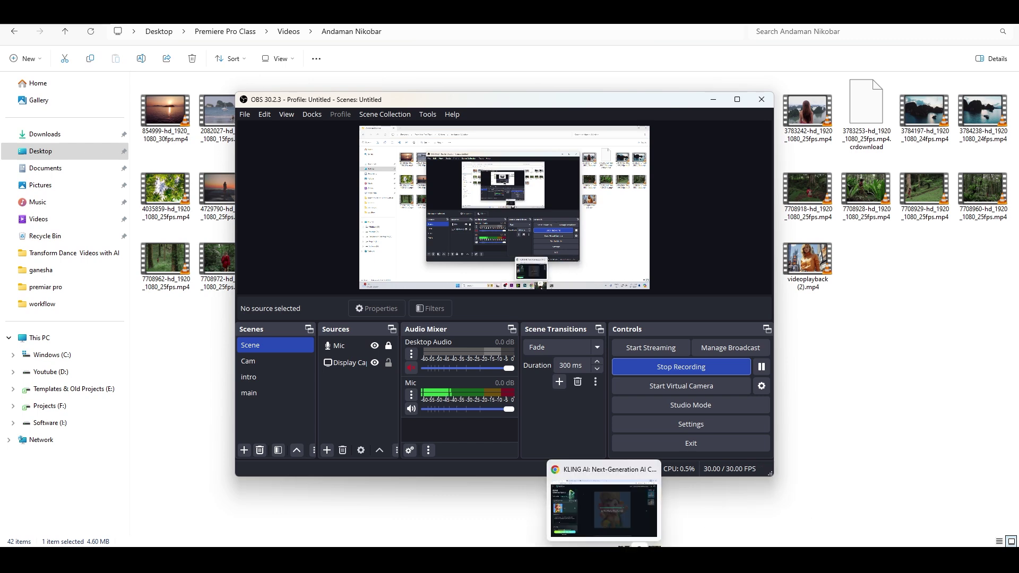
left_click_drag(599, 543, 530, 544)
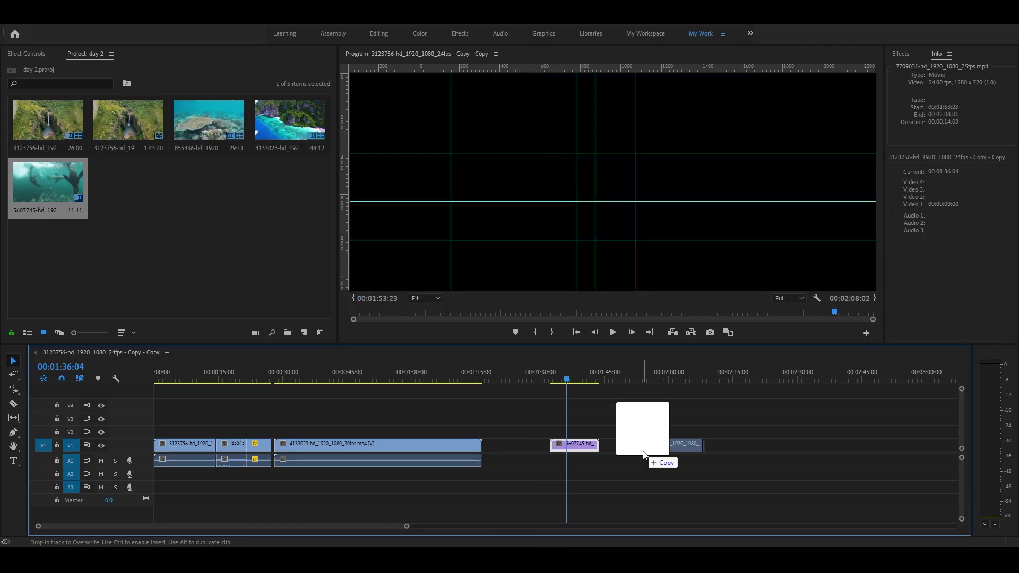
left_click_drag(536, 544, 663, 452)
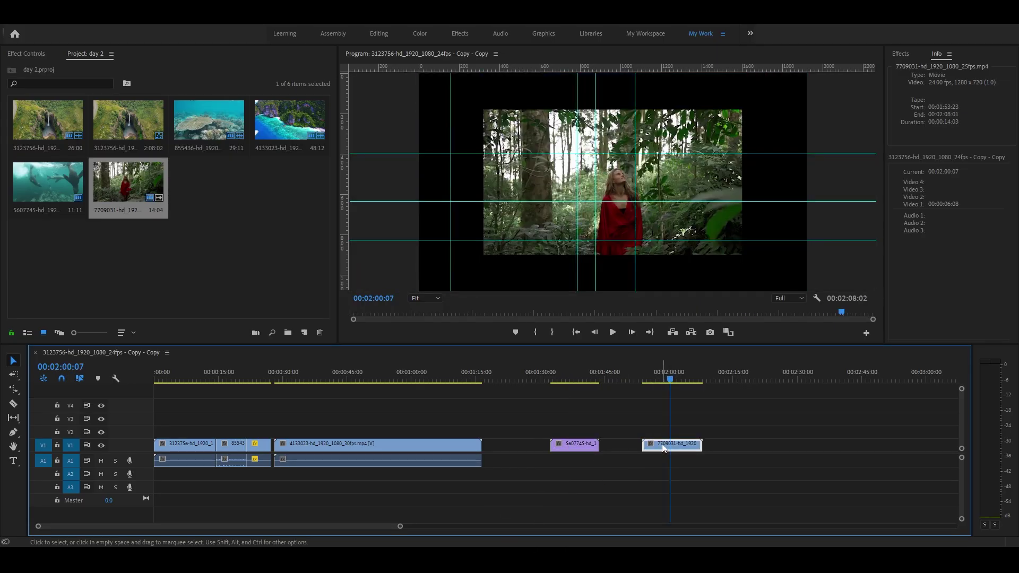
- Park the playhead near 00:01:56:17 and rate-stretch the forest clip to 77.57% speed
scroll(536, 436, "right", 6)
left_click(468, 381)
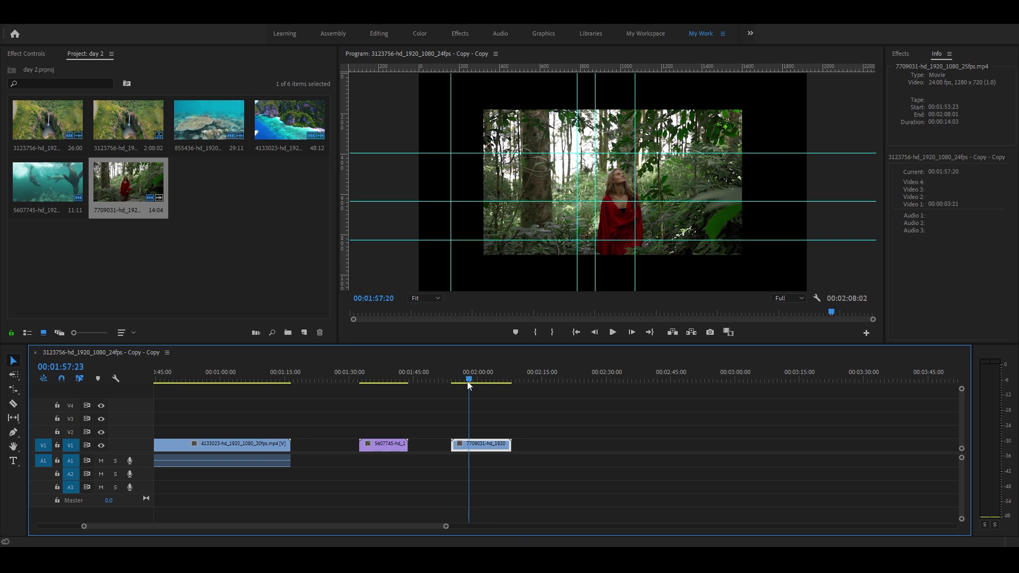
left_click_drag(469, 381, 463, 381)
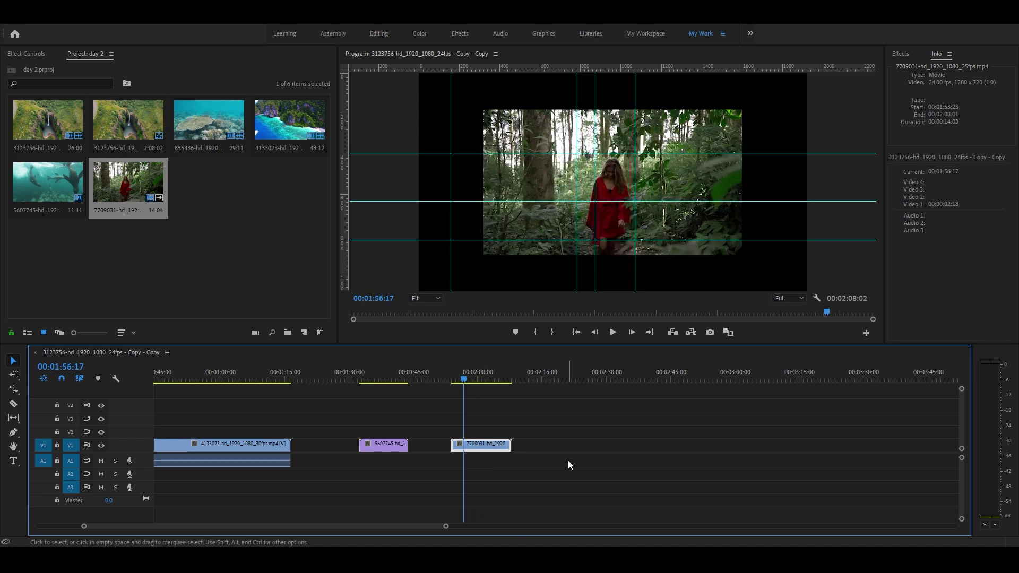
key("r")
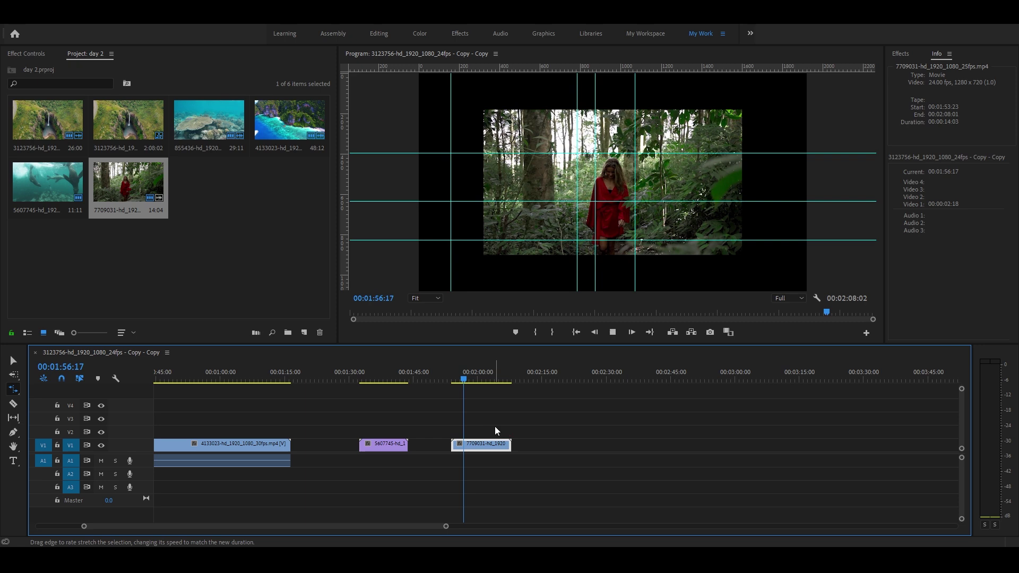
key("space")
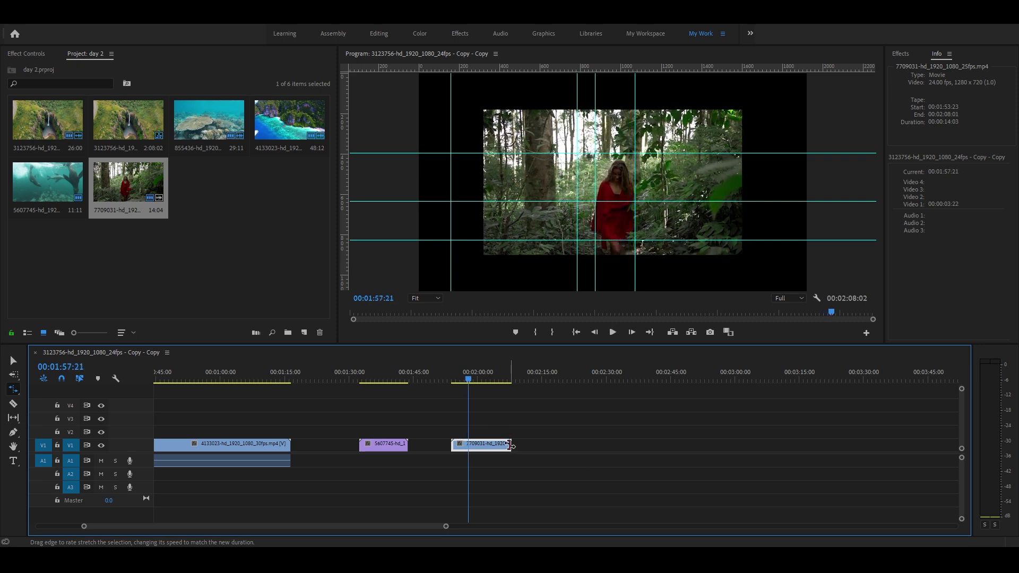
left_click_drag(510, 446, 523, 449)
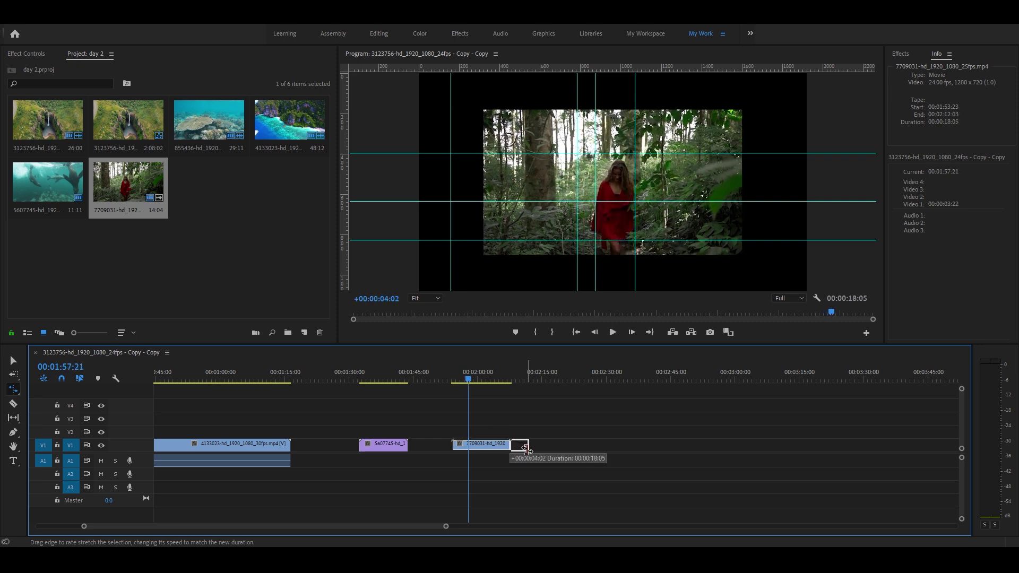
left_click_drag(527, 450, 528, 450)
key("space")
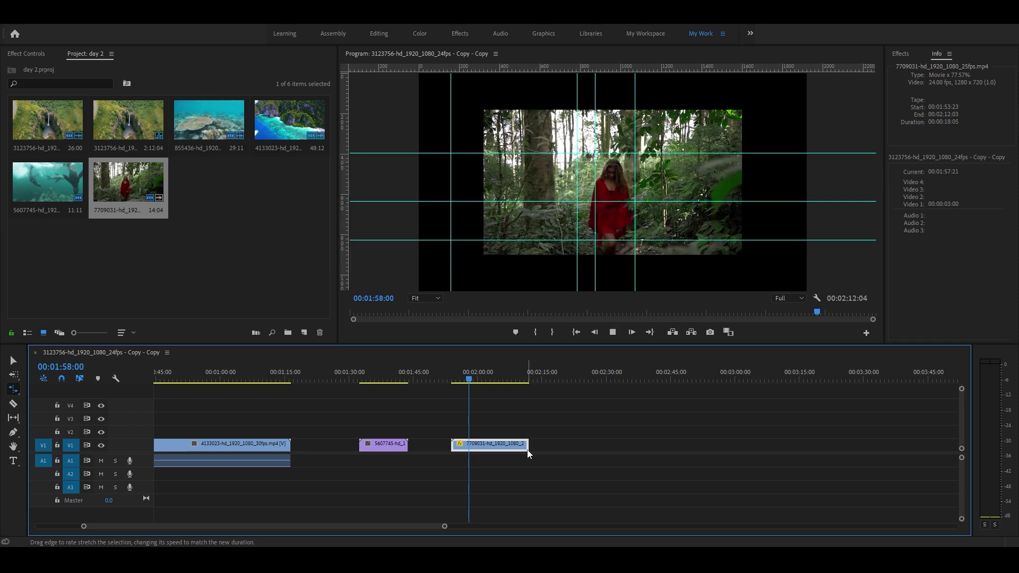
key("space")
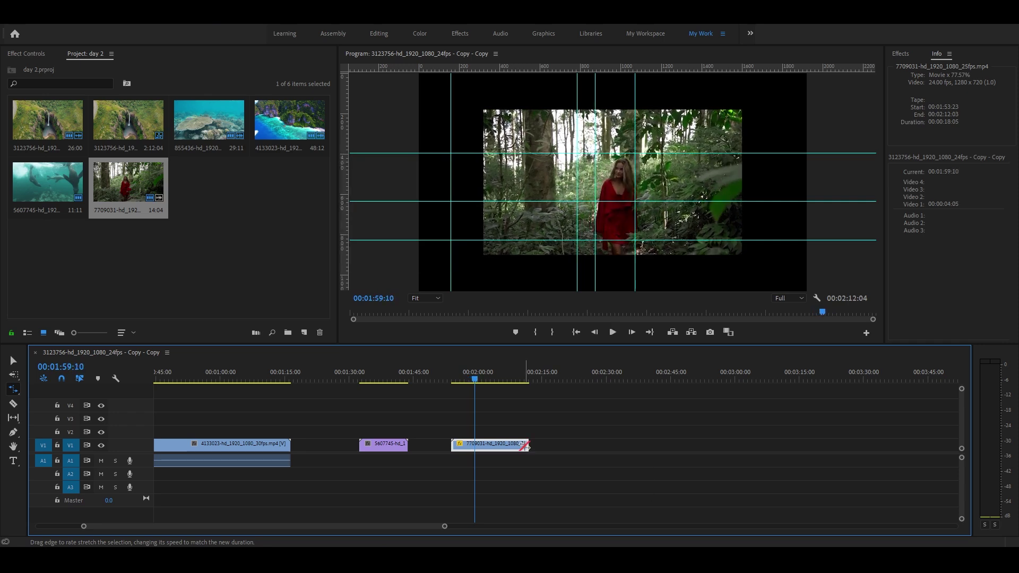
- Stretch the forest clip further to 47.15% speed and preview the result
left_click_drag(527, 445, 579, 446)
key("space")
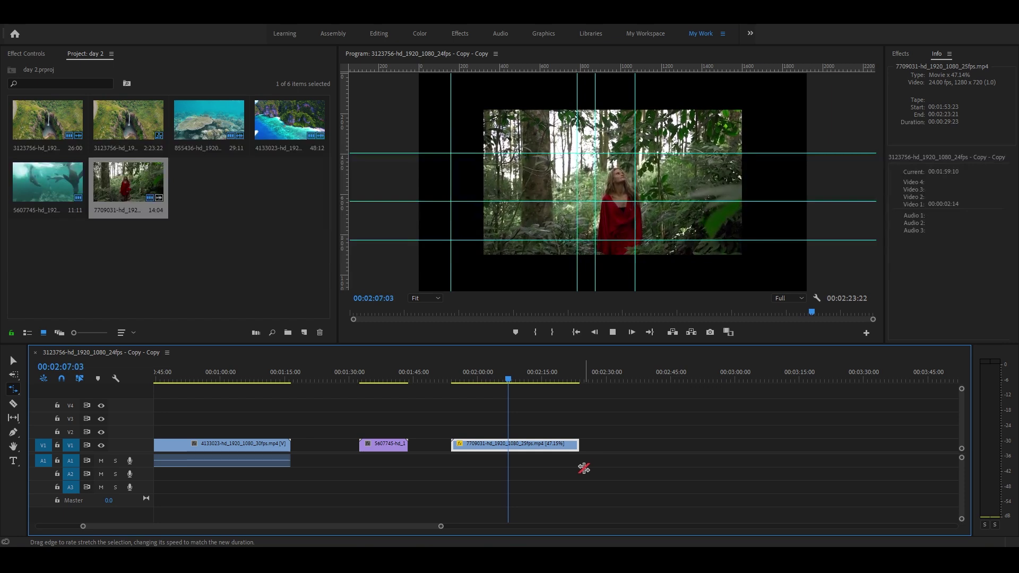
key("space")
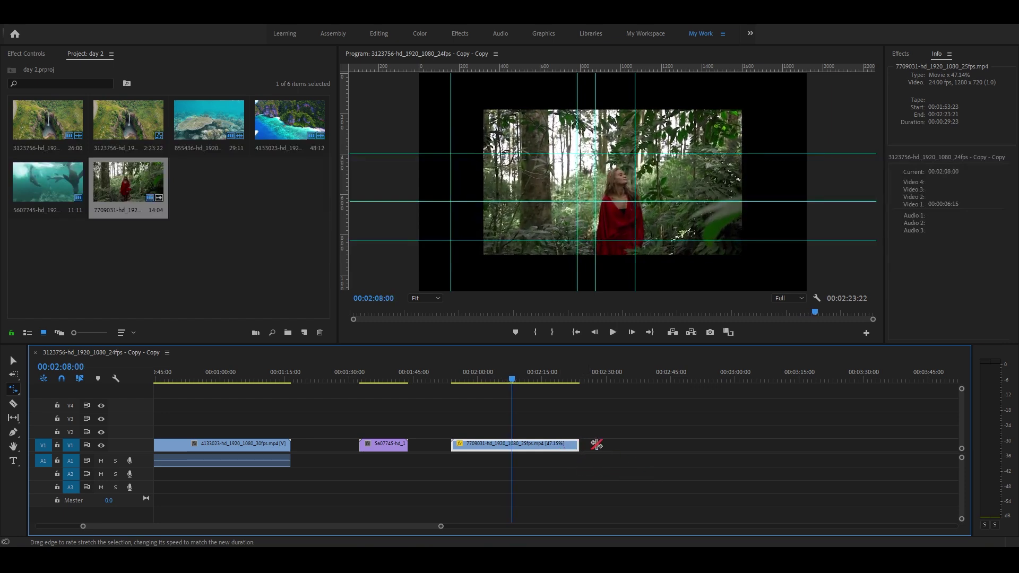
left_click(11, 390)
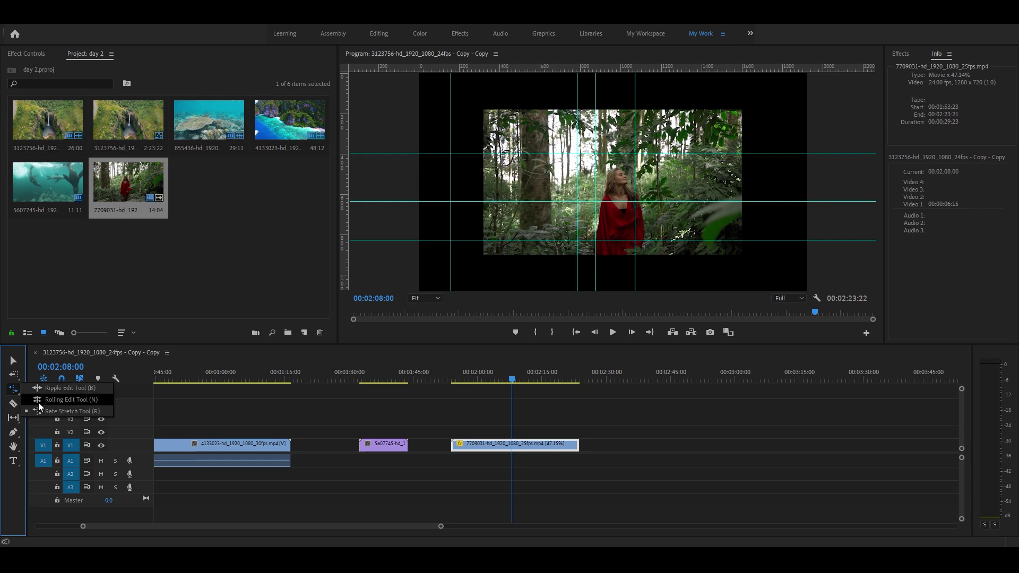
- Razor the forest clip into several pieces, starting at 00:02:00:22
left_click(38, 402)
left_click(14, 406)
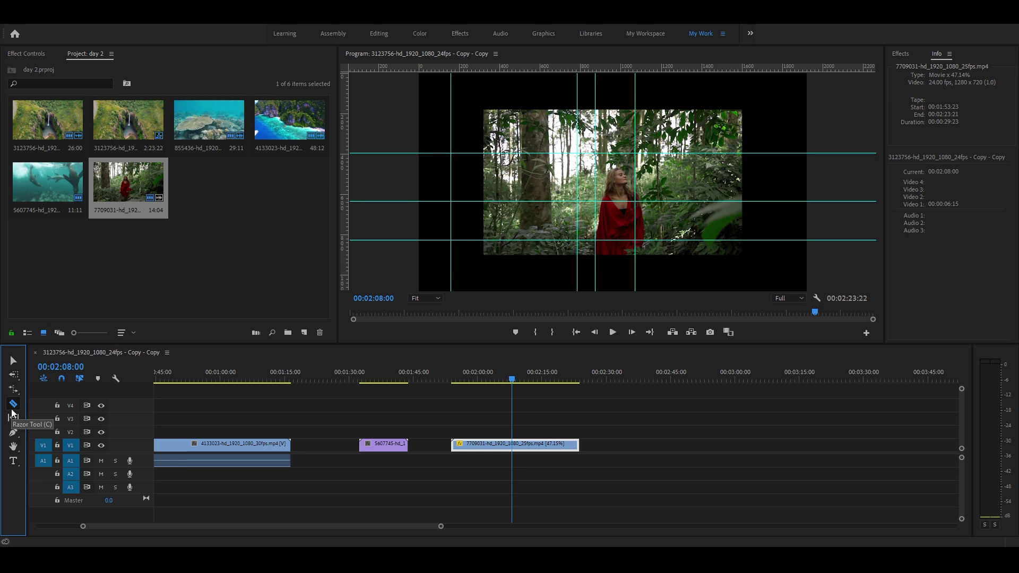
left_click(482, 373)
left_click(484, 444)
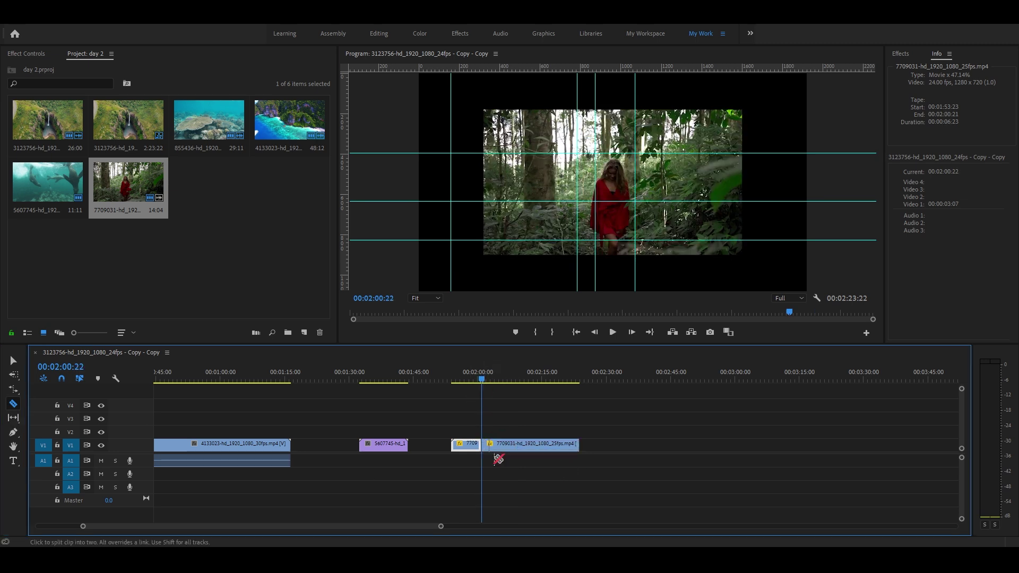
left_click(526, 445)
left_click(503, 445)
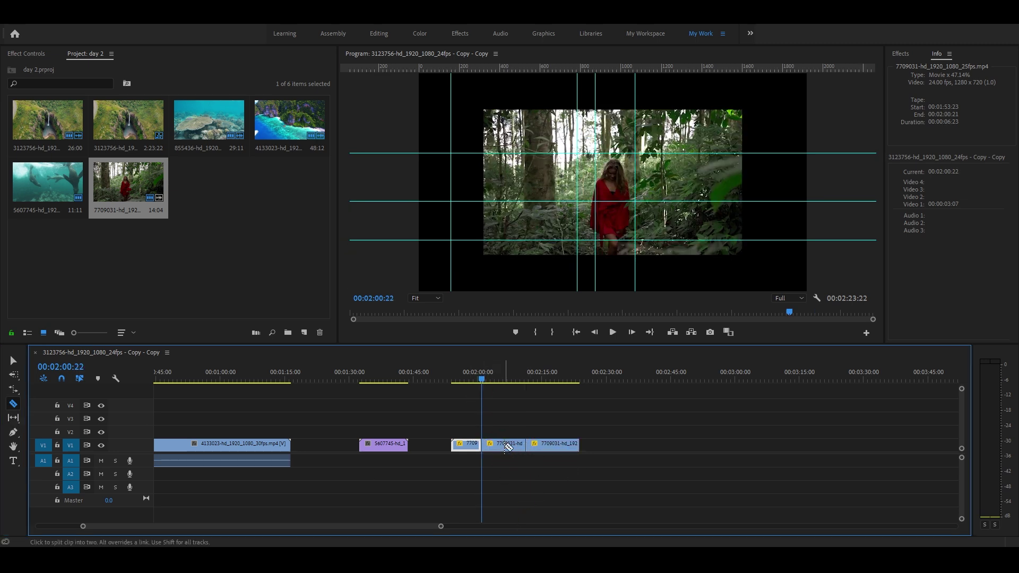
left_click(545, 445)
left_click(558, 445)
left_click(535, 445)
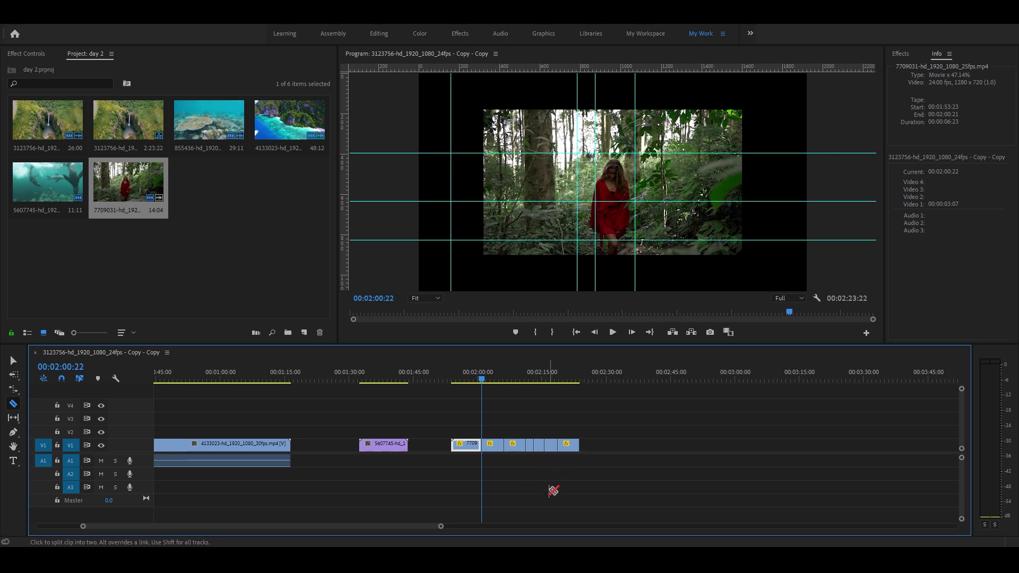
- Delete one short forest piece and move the piece before it to about 00:02:30
key("v")
left_click(530, 448)
key("Delete")
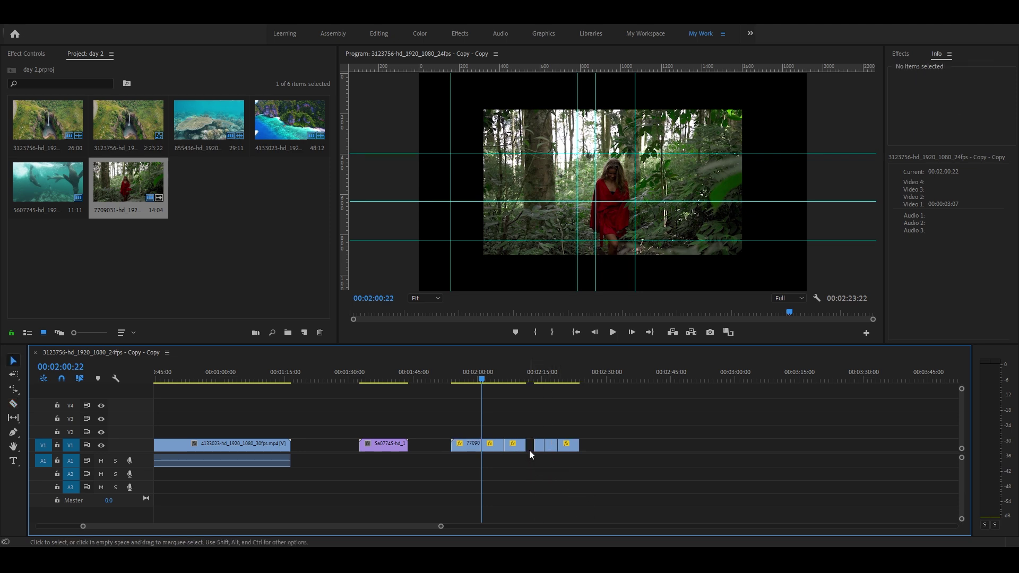
left_click(515, 448)
left_click_drag(515, 447, 615, 449)
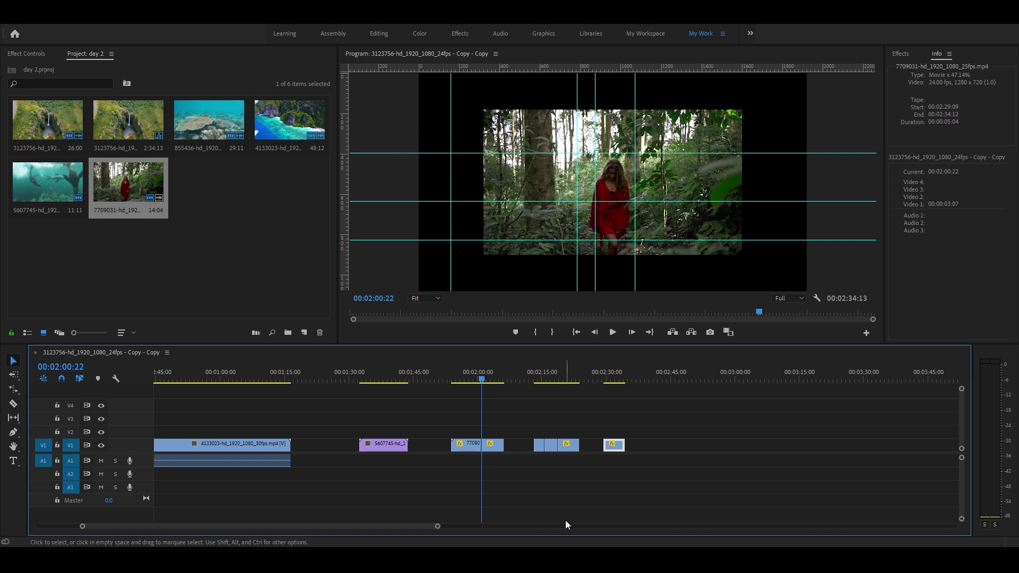
- Trim the seal clip's start, split it in two, and shift the second piece
key("c")
left_click(395, 450)
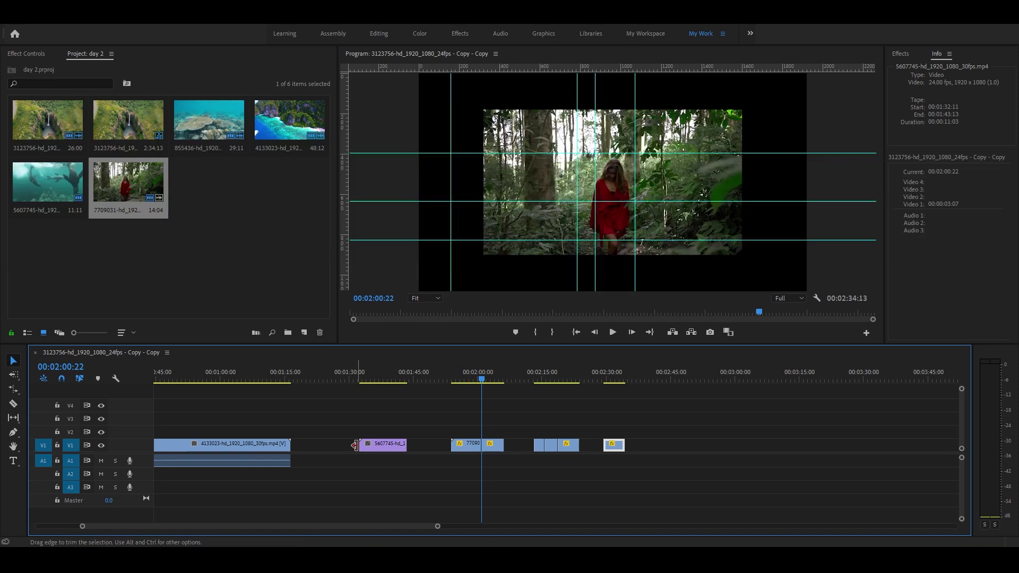
left_click_drag(363, 449, 366, 448)
key("c")
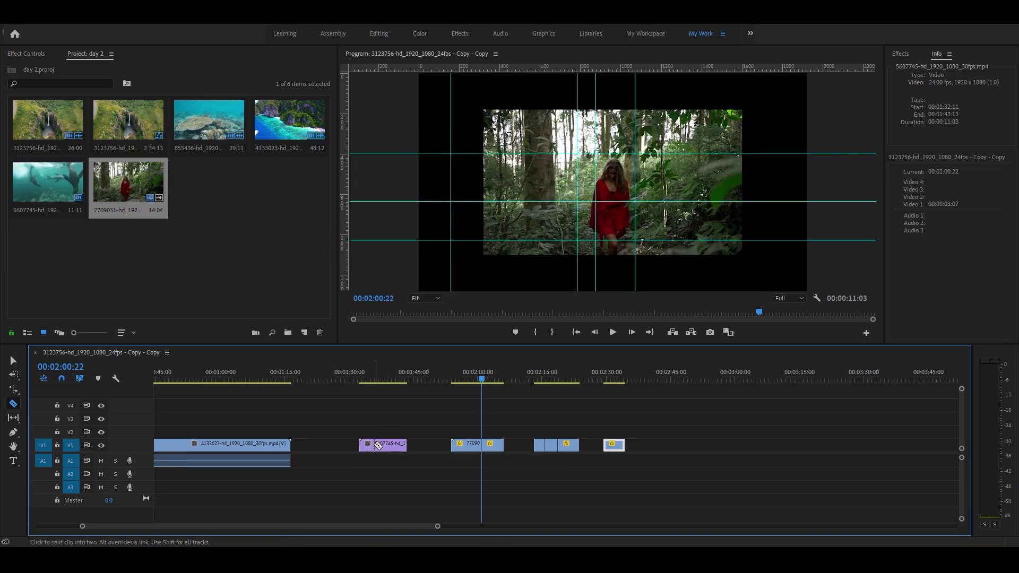
left_click(383, 446)
key("v")
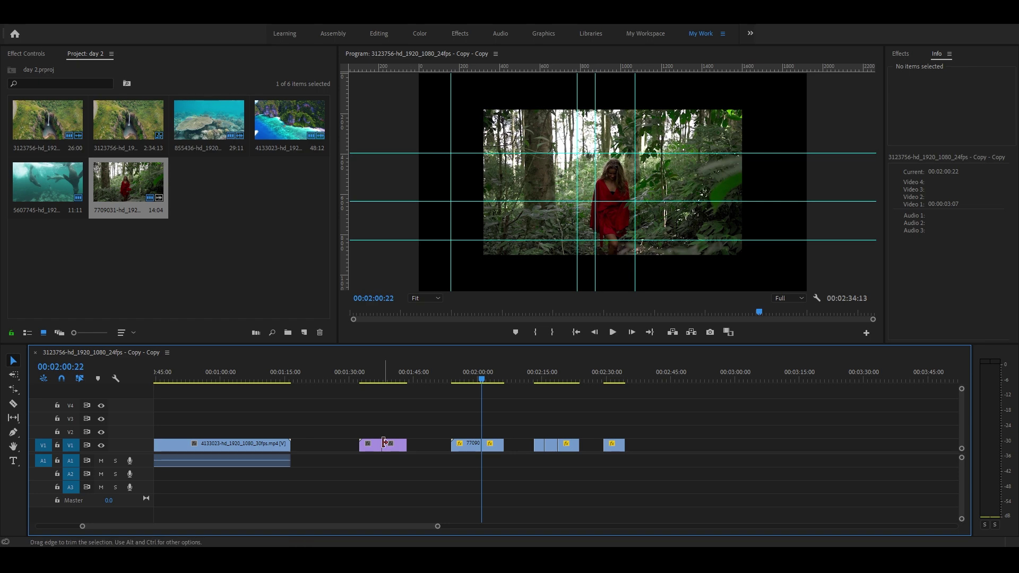
mouse_move(384, 446)
left_mouse_down()
mouse_move(397, 449)
mouse_move(374, 446)
left_mouse_up()
- Review the edited seal section from 00:01:36:19, then park the playhead at 00:01:58:05
left_click(379, 380)
key("space")
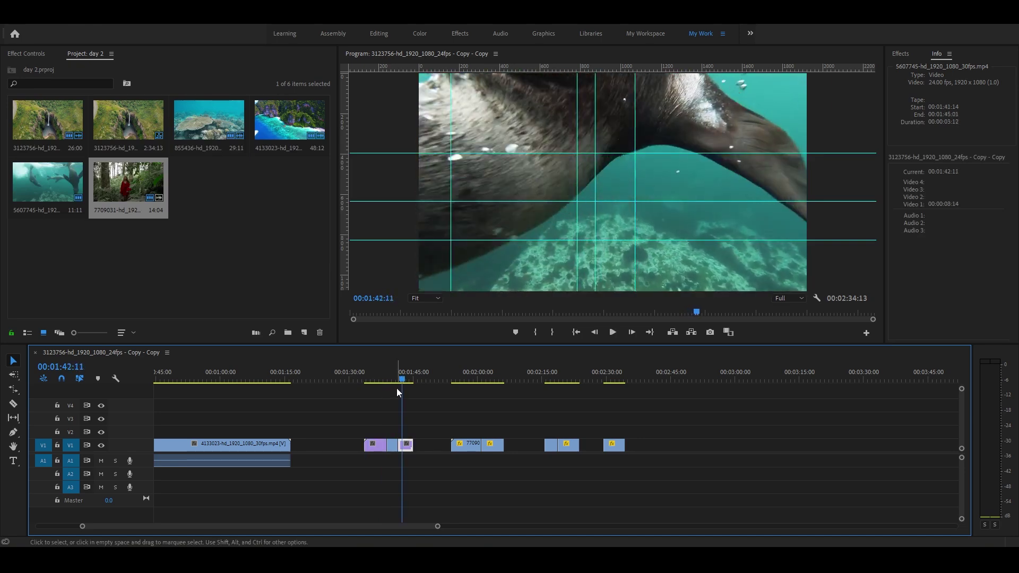
left_click_drag(398, 383, 393, 382)
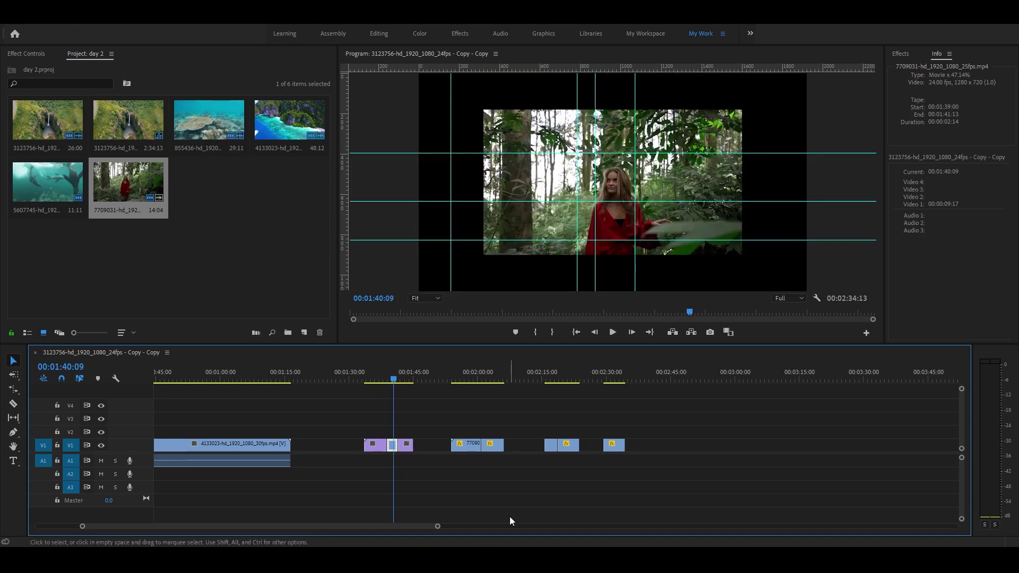
left_click(470, 379)
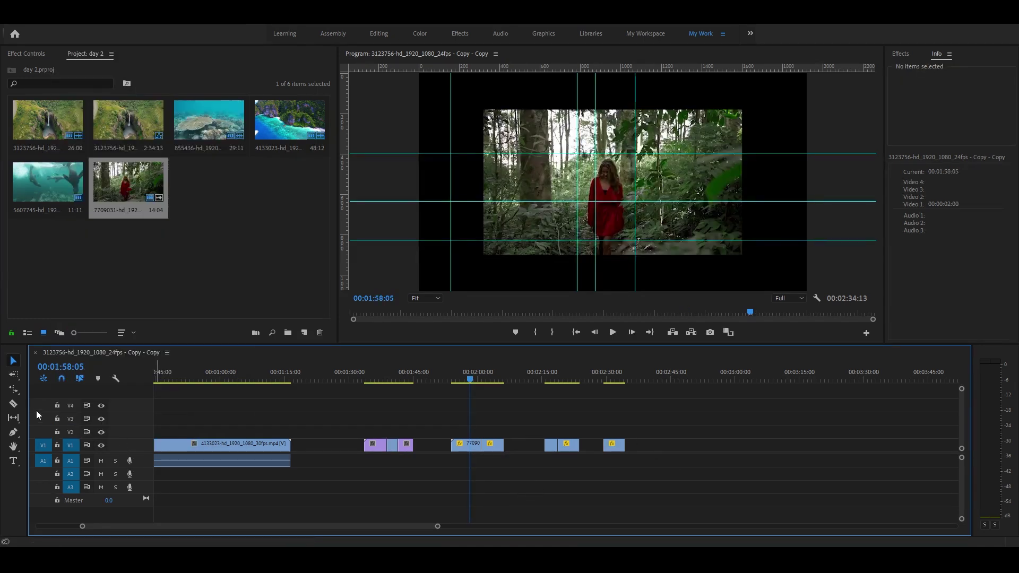
- Slip the footage inside the 4133023 and 855436 clips with the Slip Tool
left_click_drag(27, 403, 48, 403)
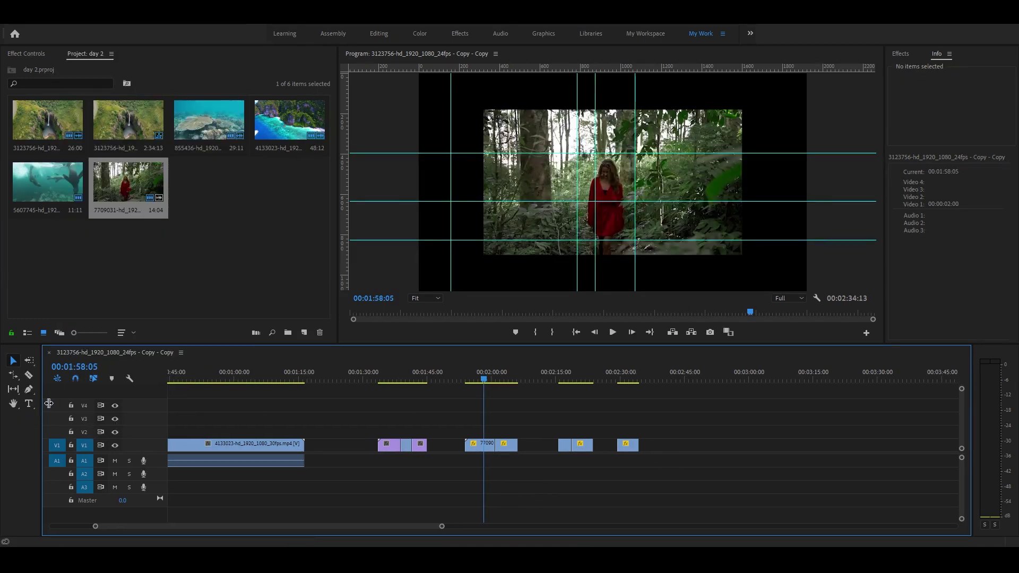
left_click(14, 392)
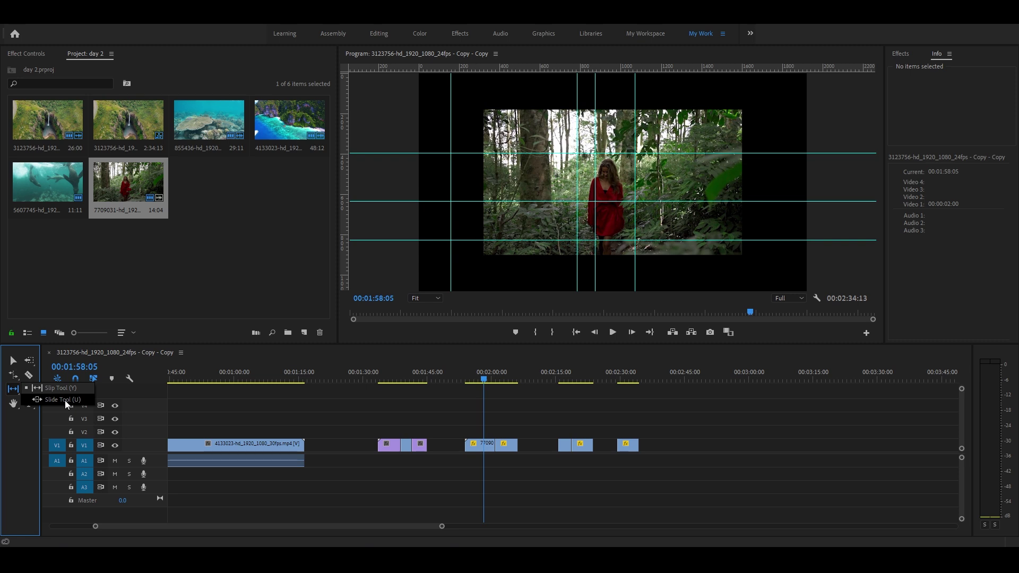
left_click(53, 389)
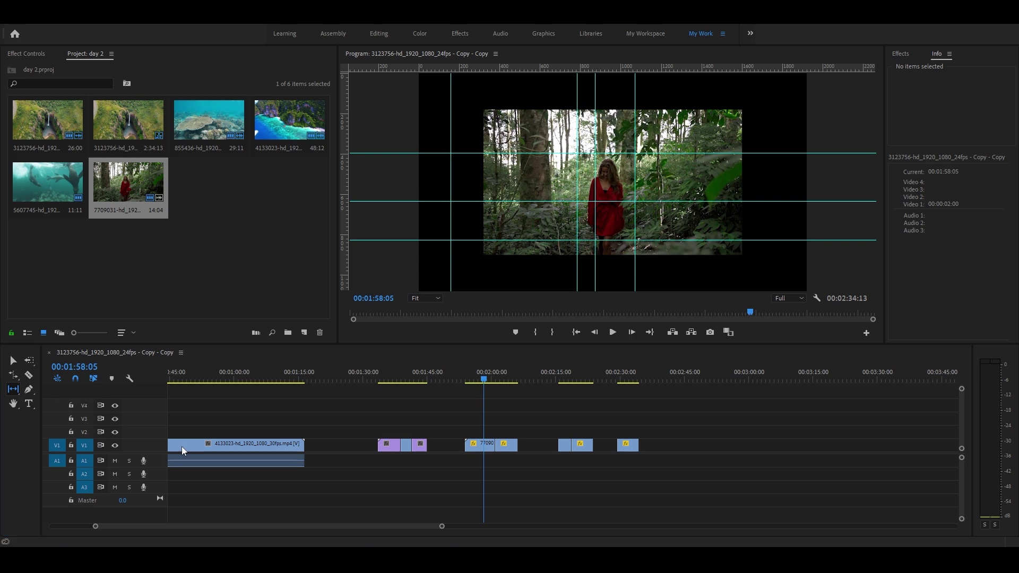
left_click_drag(473, 380, 279, 383)
scroll(330, 400, "up", 3)
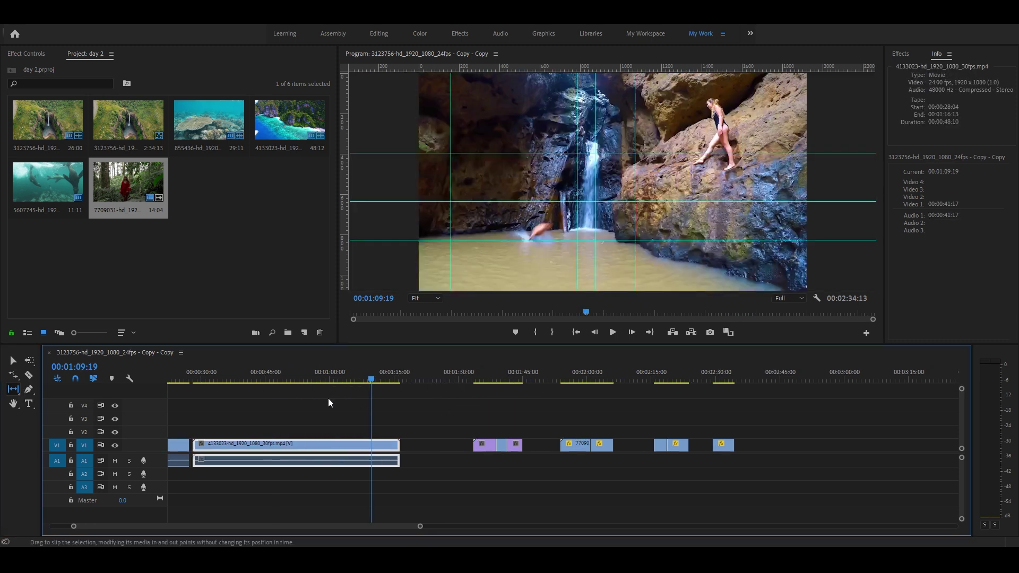
scroll(347, 387, "up", 3)
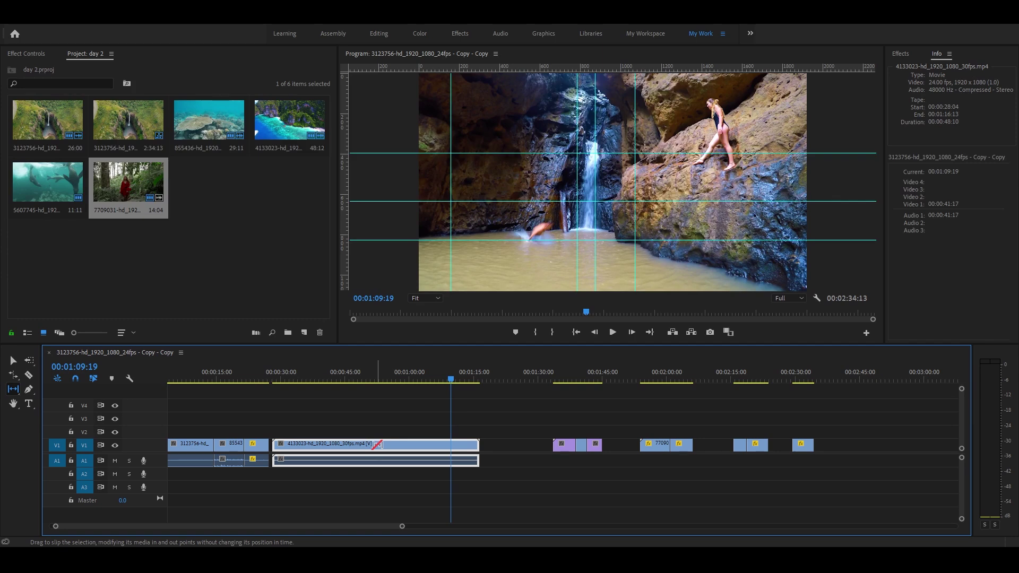
left_click_drag(393, 444, 336, 444)
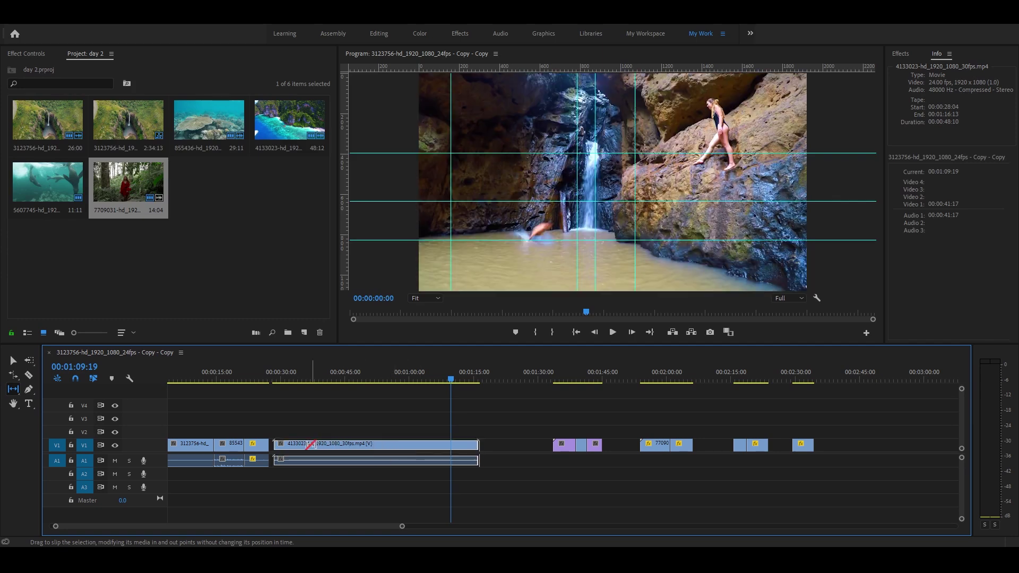
scroll(498, 450, "up", 1)
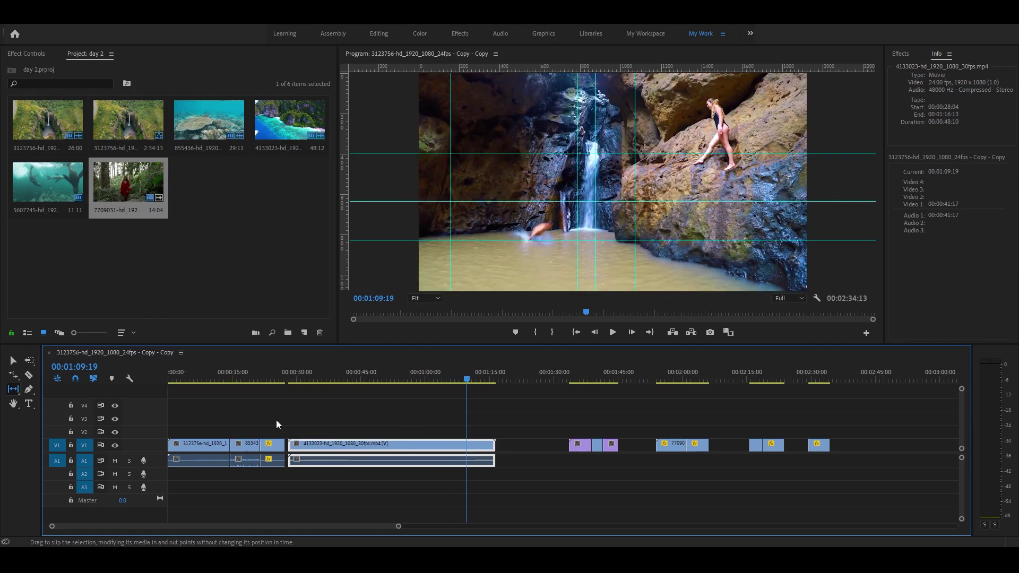
left_click_drag(245, 445, 240, 446)
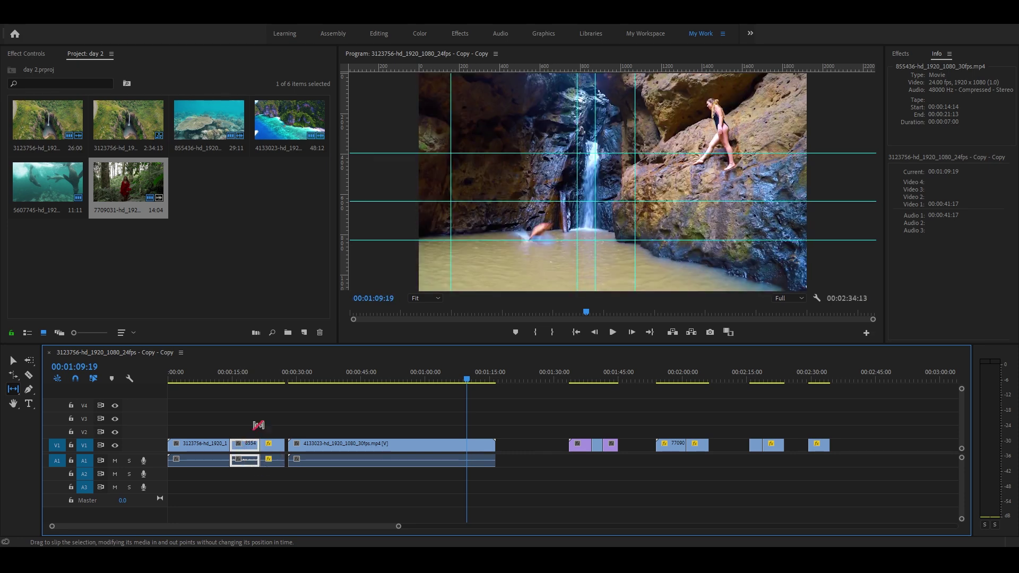
- With the Selection tool, marquee-select the clips past the playhead near 01:41
key("v")
left_click(227, 377)
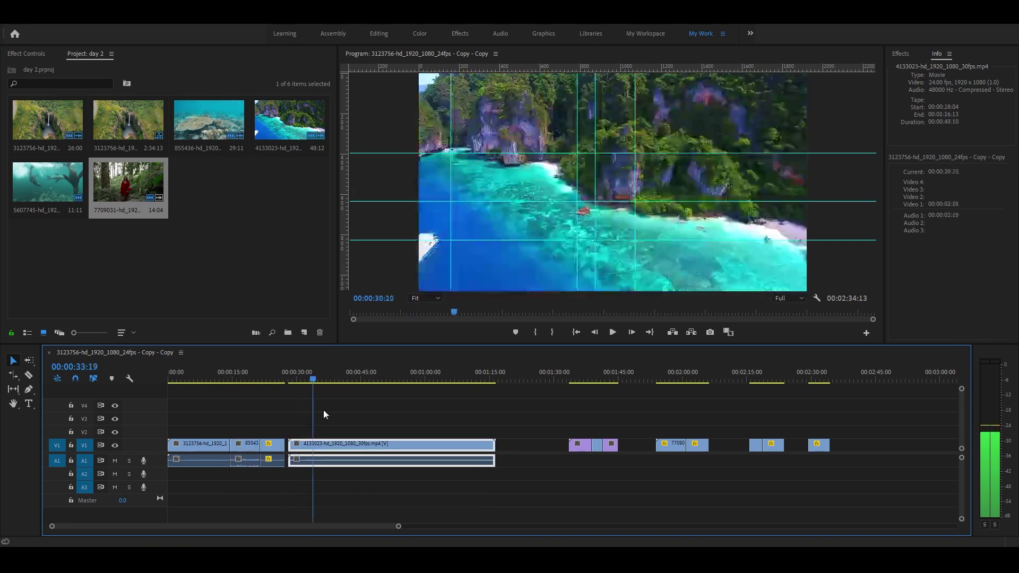
mouse_move(227, 377)
left_mouse_down()
mouse_move(596, 454)
mouse_move(832, 467)
left_mouse_up()
- Delete the trailing V1 clips, zoom in, and trim the purple clip's start later
key("Delete")
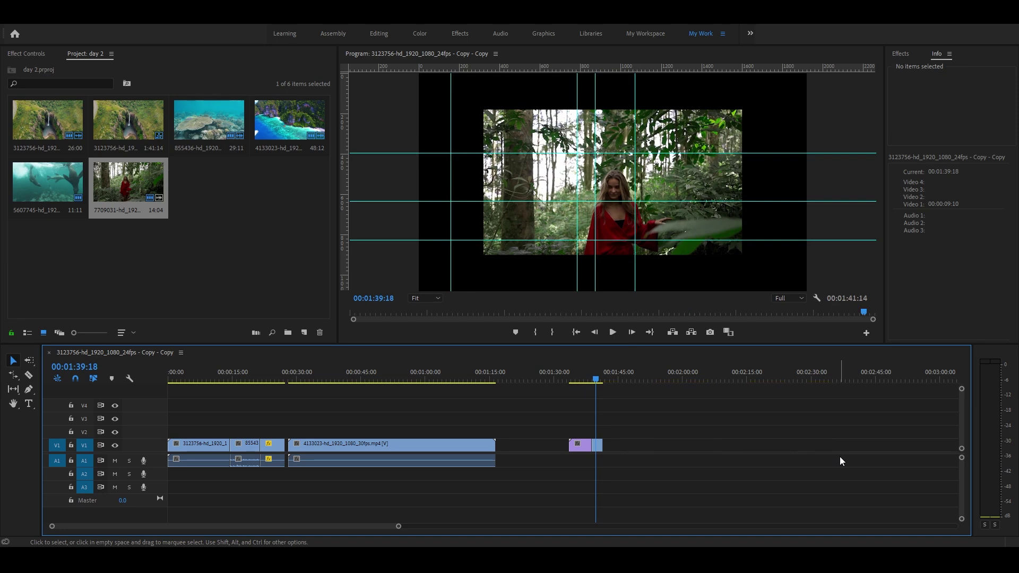
key("=")
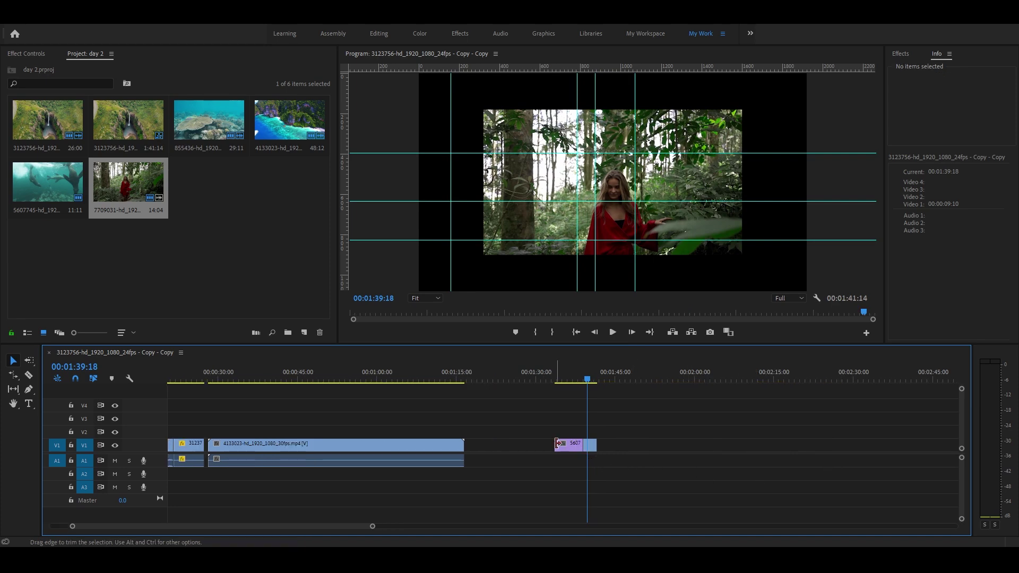
left_click_drag(555, 444, 569, 444)
scroll(435, 451, "up", 2)
left_click(272, 372)
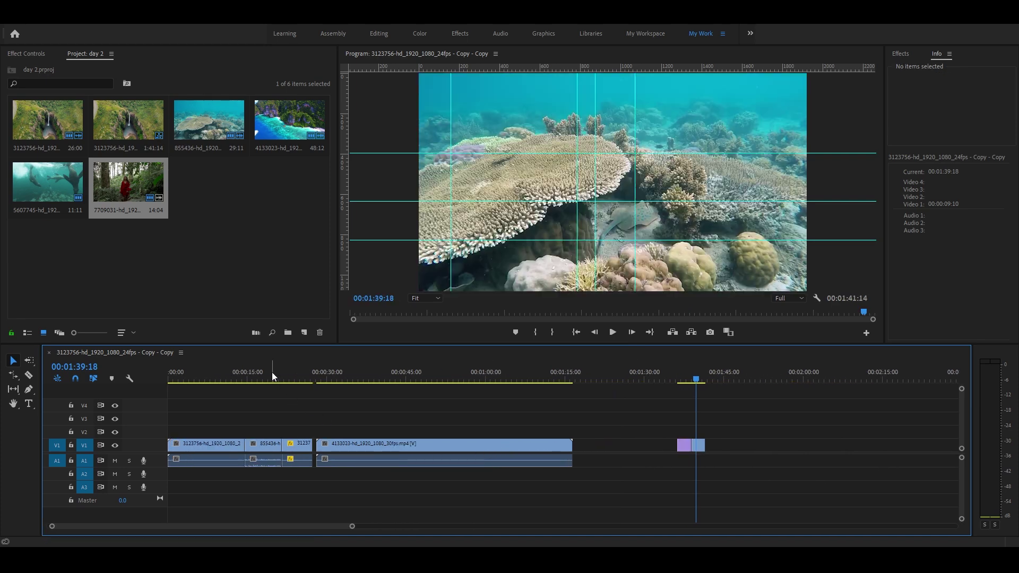
key("d")
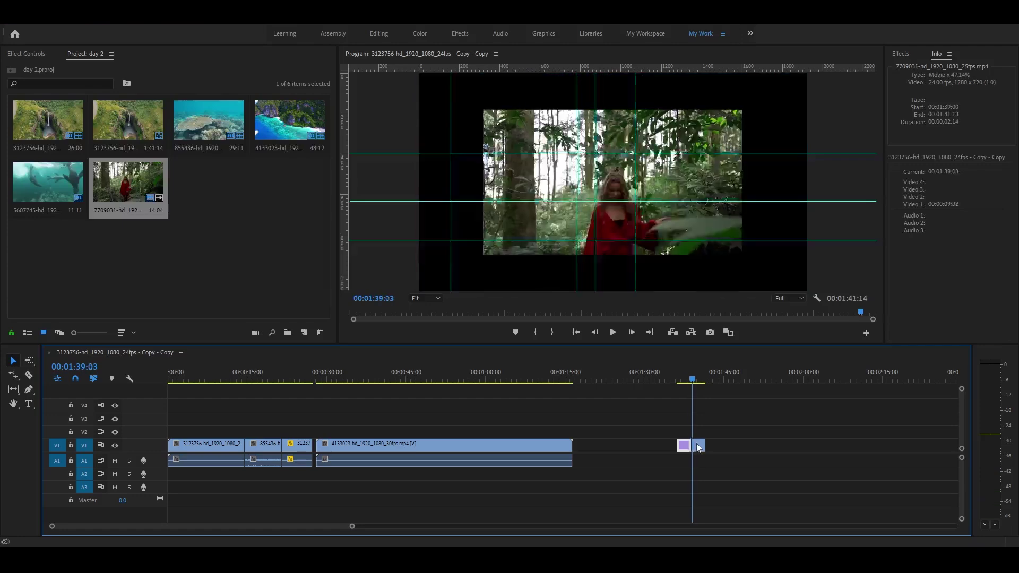
left_click_drag(275, 376, 185, 377)
- Move the first 3123756 clip to about 01:32, before the seal clip, and play it back
left_click(187, 452)
mouse_move(187, 452)
left_mouse_down()
mouse_move(664, 446)
mouse_move(679, 457)
left_mouse_up()
scroll(679, 458, "up", 2)
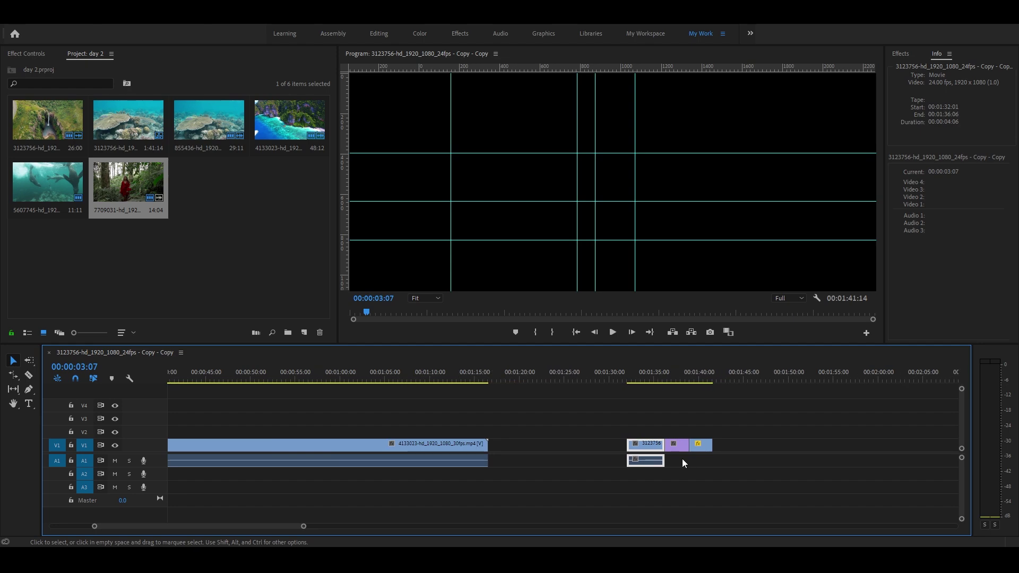
scroll(671, 457, "up", 2)
scroll(591, 458, "up", 1)
scroll(591, 457, "down", 3)
left_click(424, 380)
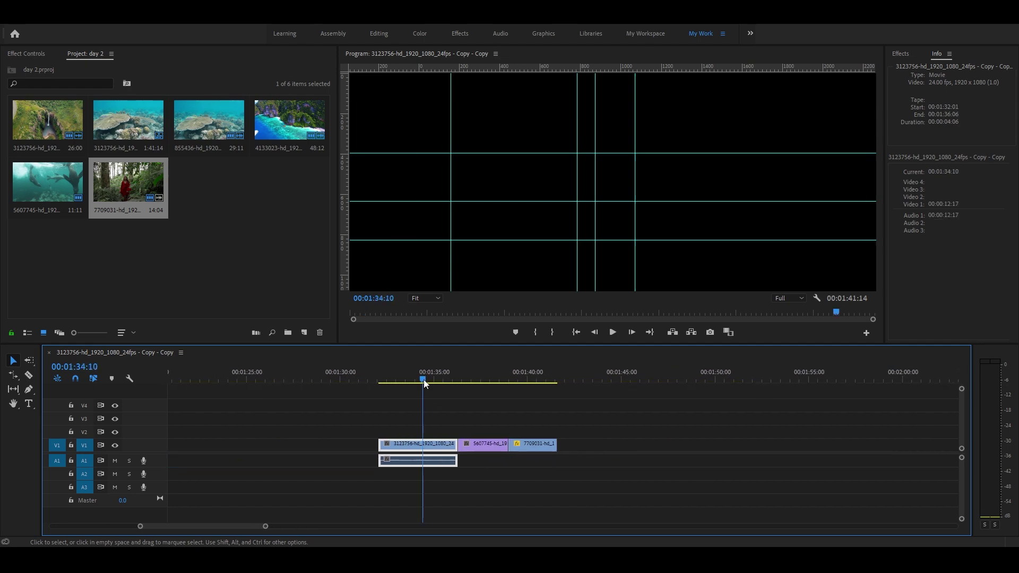
key("space")
mouse_move(452, 386)
left_mouse_down()
mouse_move(517, 403)
mouse_move(478, 450)
left_mouse_up()
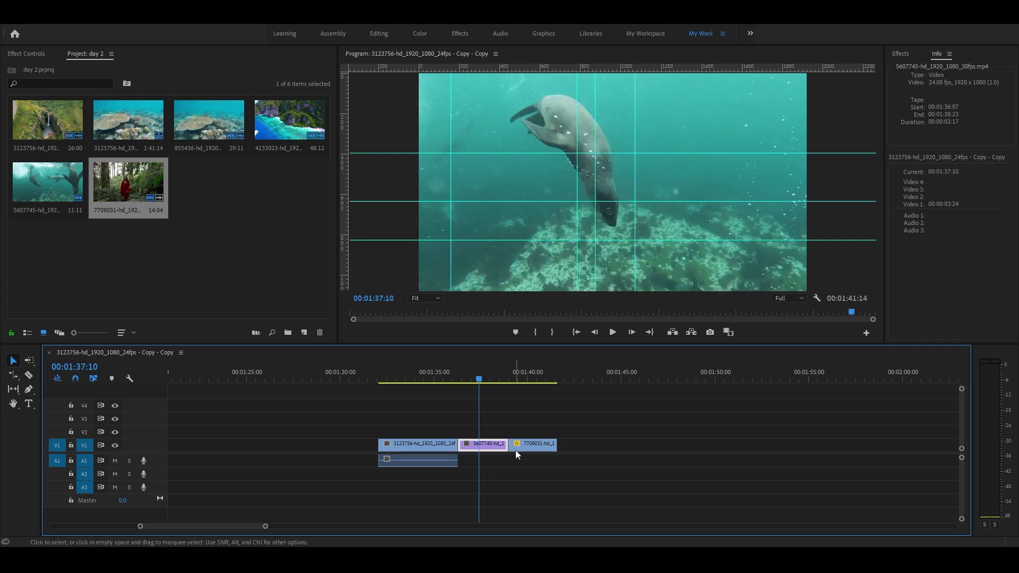
- Set the playhead near 01:38:19 and lift the seal clip onto V2, lengthening it
left_click(491, 379)
left_click_drag(493, 378, 504, 382)
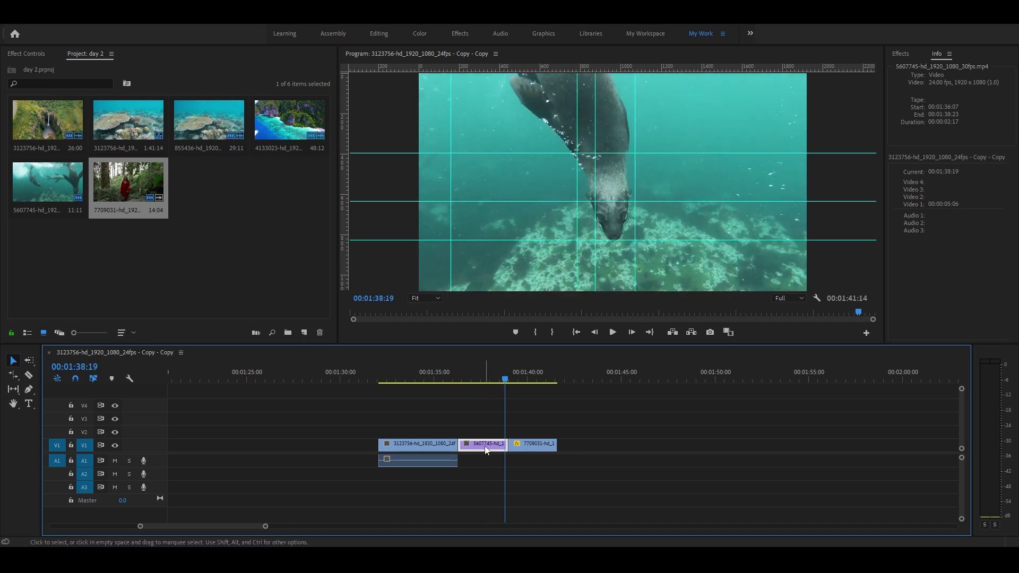
mouse_move(485, 445)
left_mouse_down()
mouse_move(485, 431)
mouse_move(551, 431)
left_mouse_up()
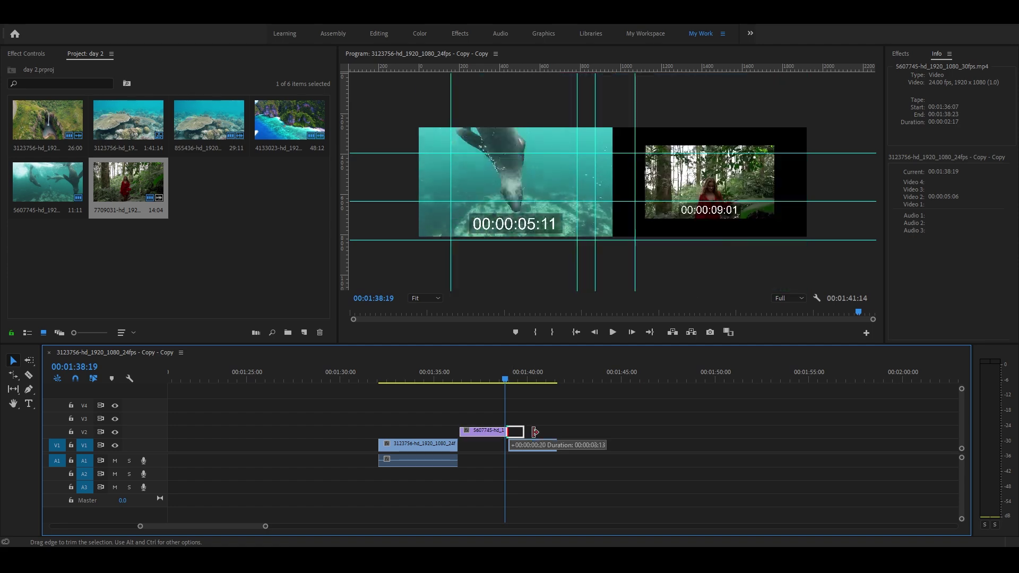
left_click_drag(459, 431, 508, 431)
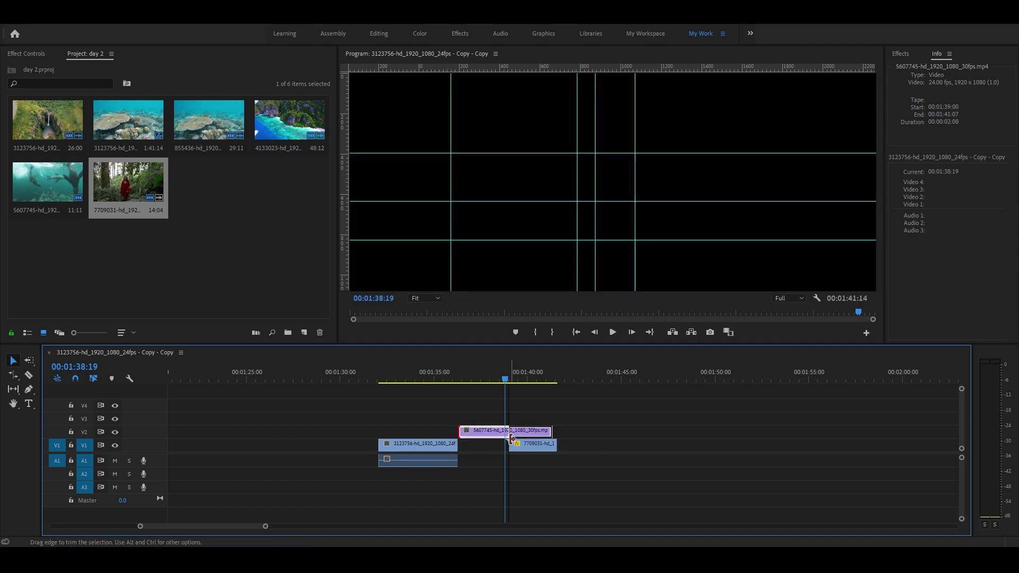
key("ctrl+z")
key("ctrl+z")
key("ctrl+z")
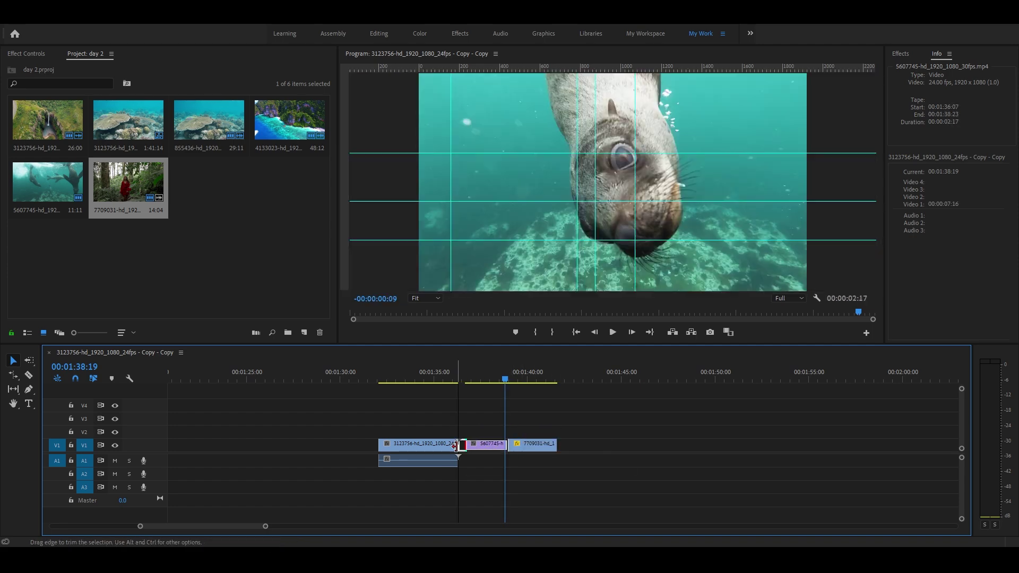
left_click(452, 379)
mouse_move(452, 378)
left_mouse_down()
mouse_move(510, 393)
mouse_move(493, 394)
mouse_move(494, 431)
mouse_move(550, 431)
left_mouse_up()
- Split the V2 seal clip at the playhead with the Razor, settling at 01:38:00
left_click(487, 443)
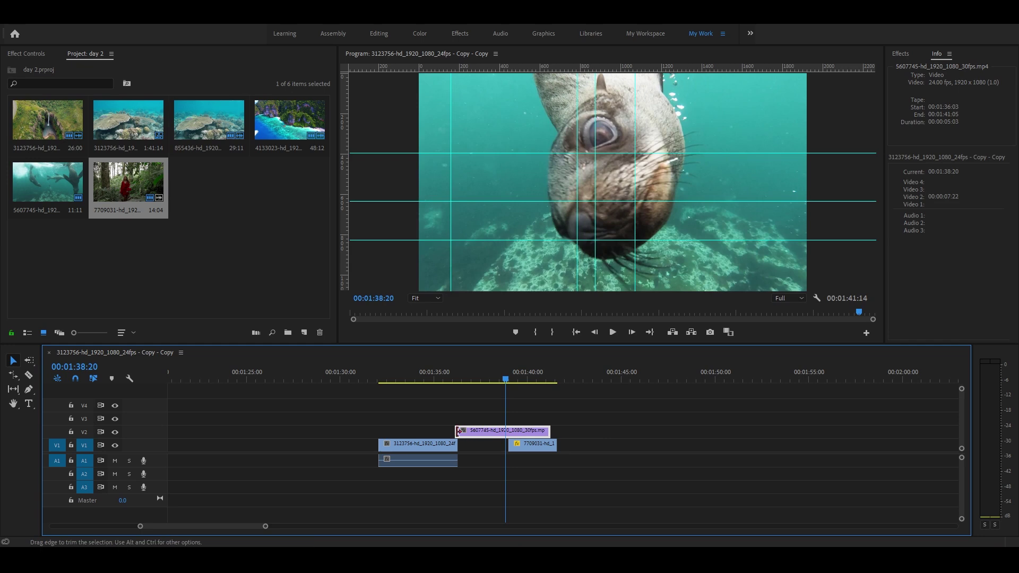
left_click_drag(456, 431, 507, 442)
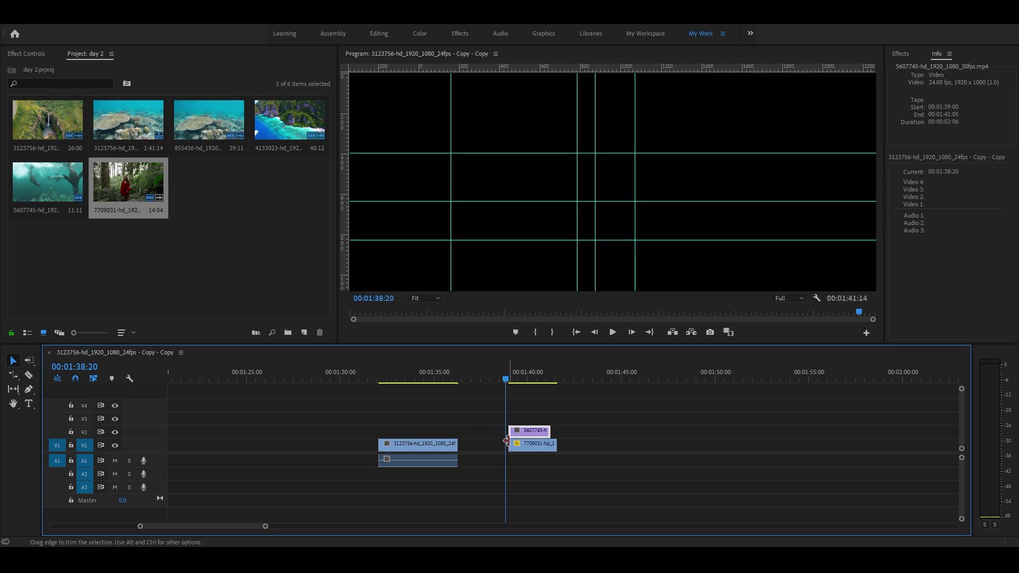
key("ctrl+z")
key("c")
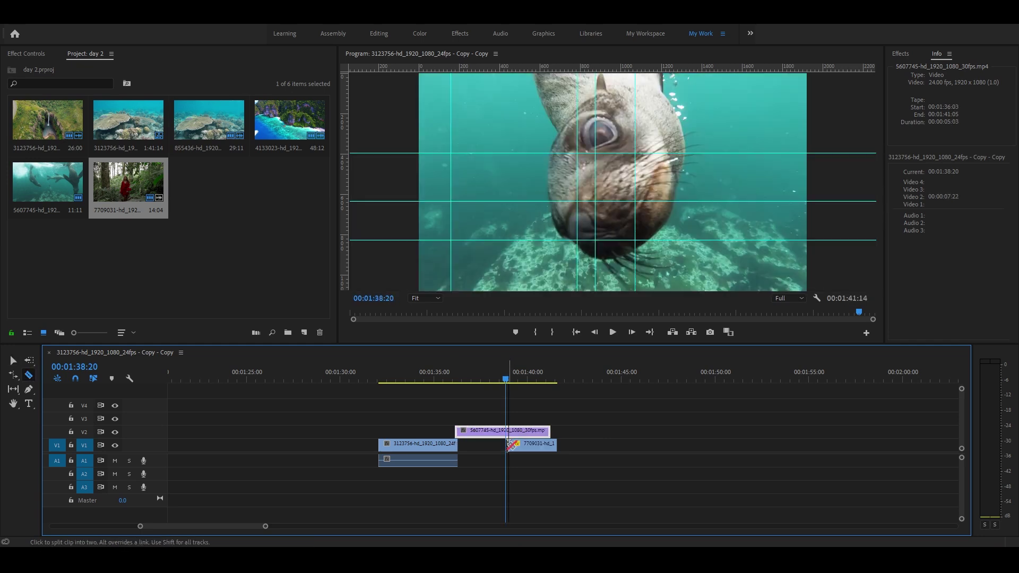
left_click(509, 432)
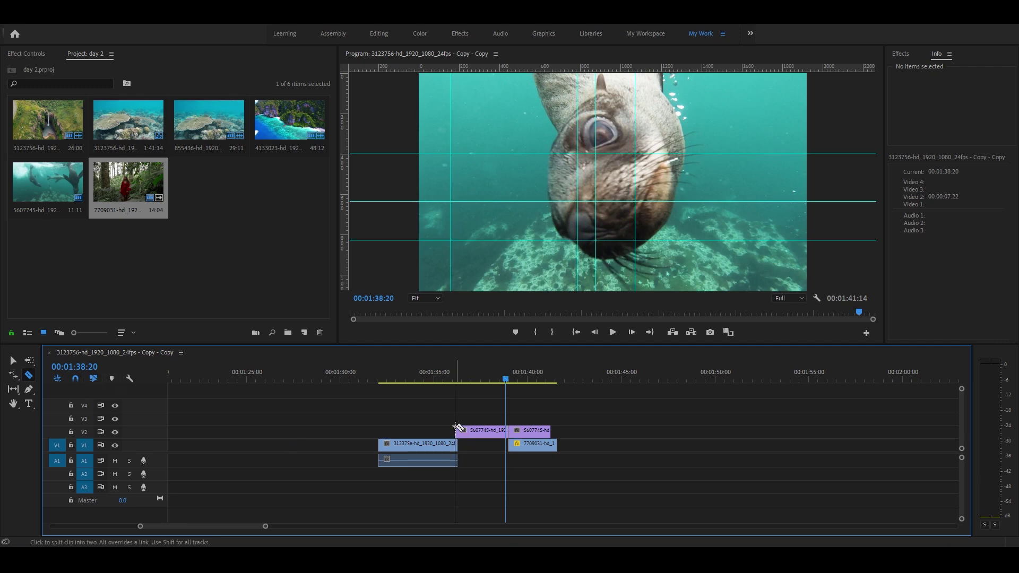
key("ctrl+z")
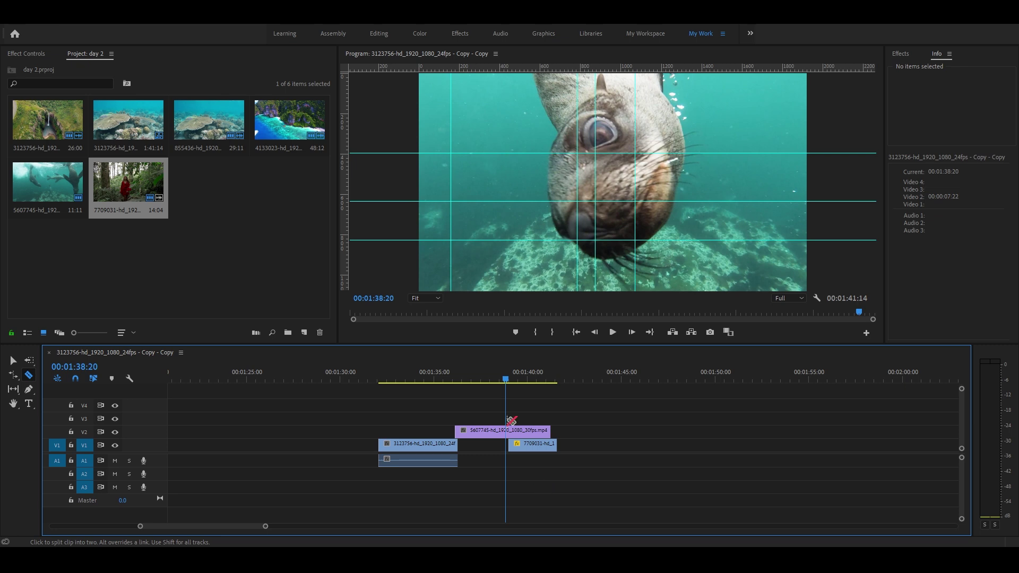
left_click(490, 375)
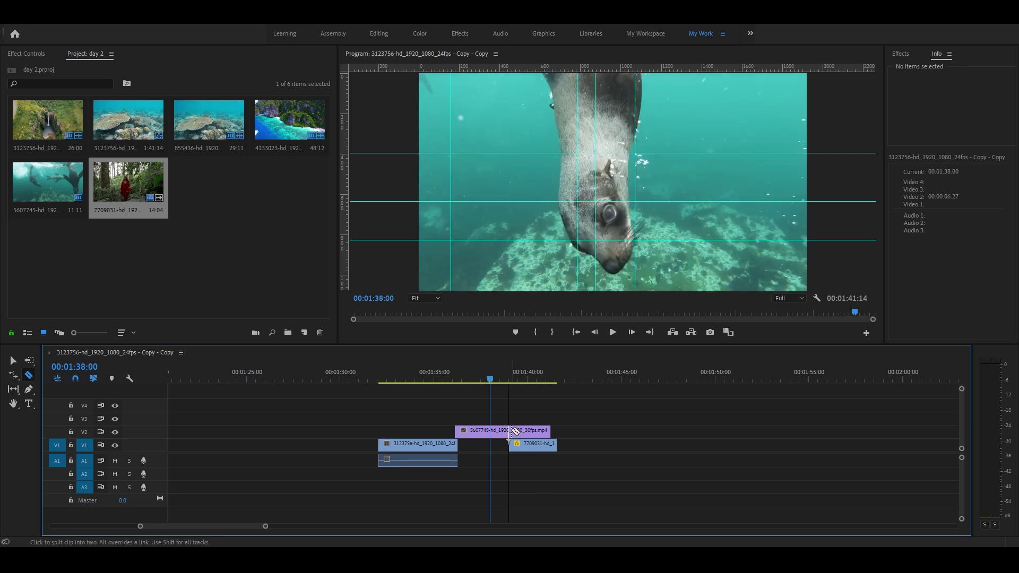
- Delete the left seal piece and drop the remaining 00:00:02:17 piece onto V1 before the forest clip
key("v")
left_click(491, 432)
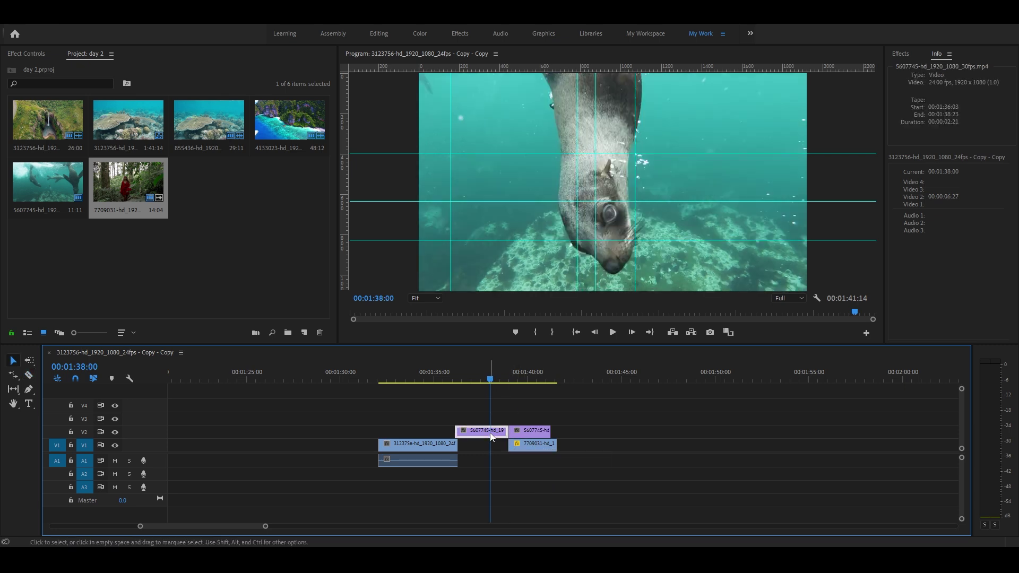
key("Delete")
left_click_drag(522, 431, 486, 450)
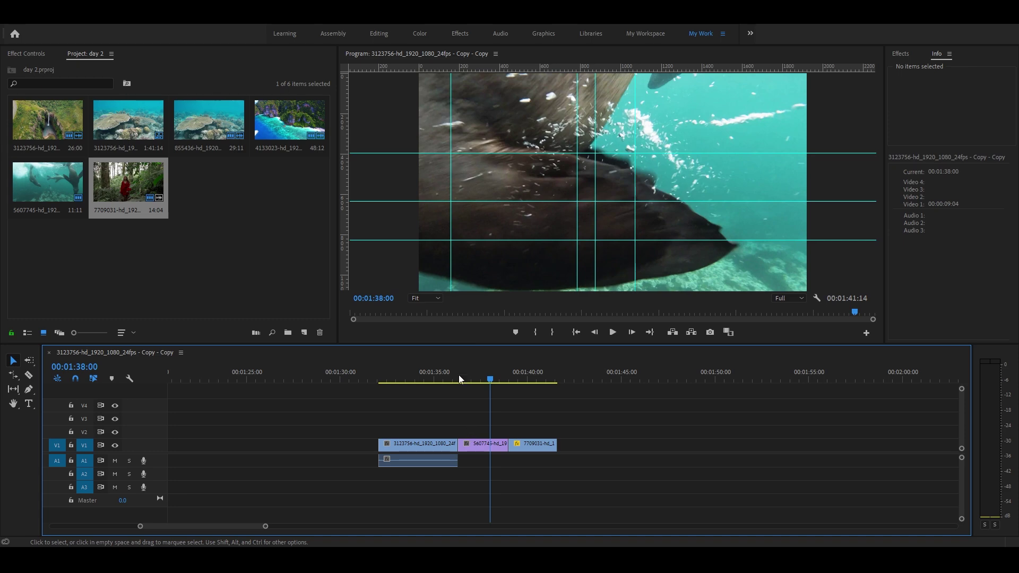
- Select the V1 seal clip and slip its footage with the Slip tool
left_click(493, 449)
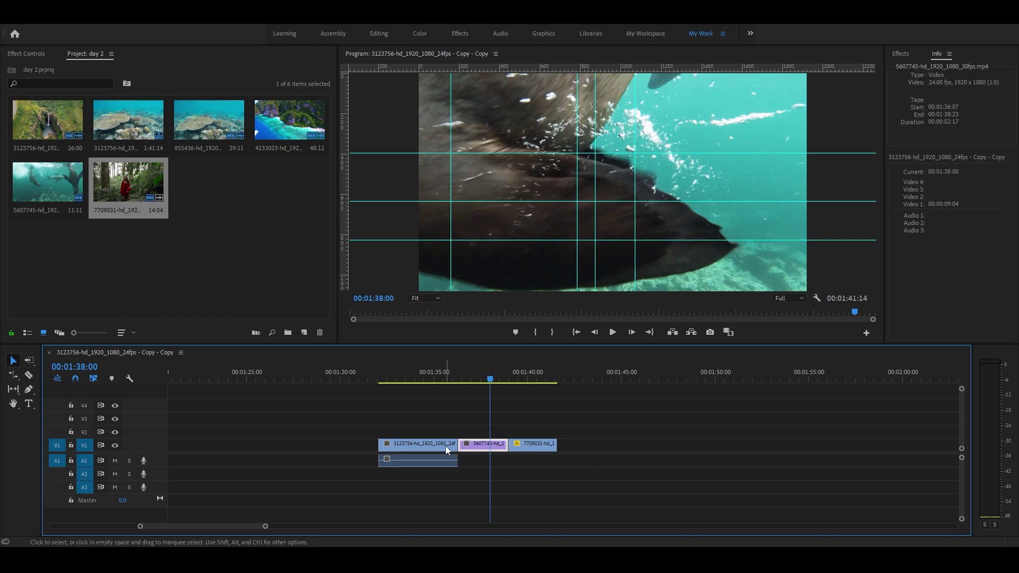
mouse_move(445, 446)
left_mouse_down()
mouse_move(507, 435)
mouse_move(454, 426)
mouse_move(453, 396)
left_mouse_up()
left_click(488, 448)
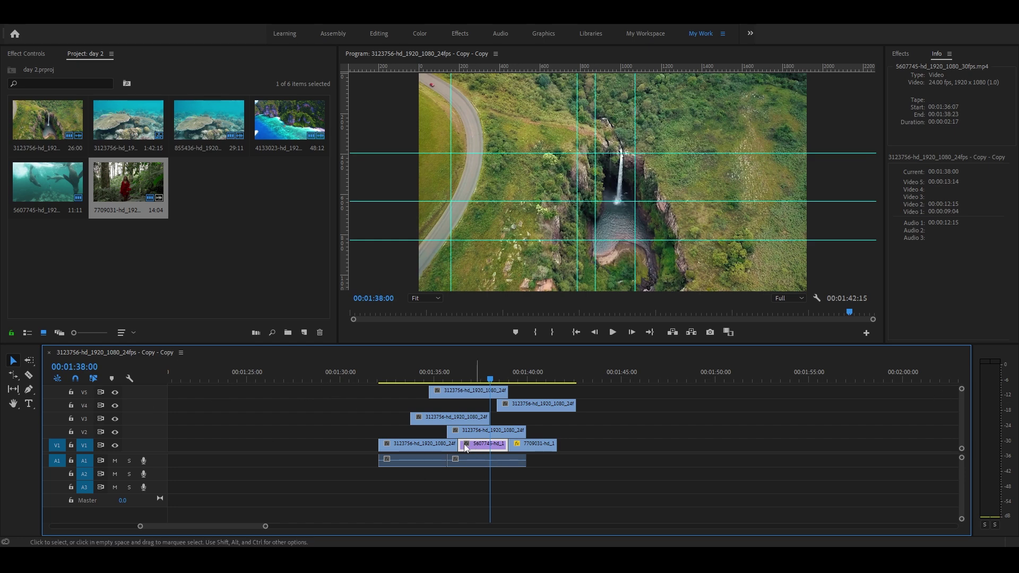
left_click(13, 389)
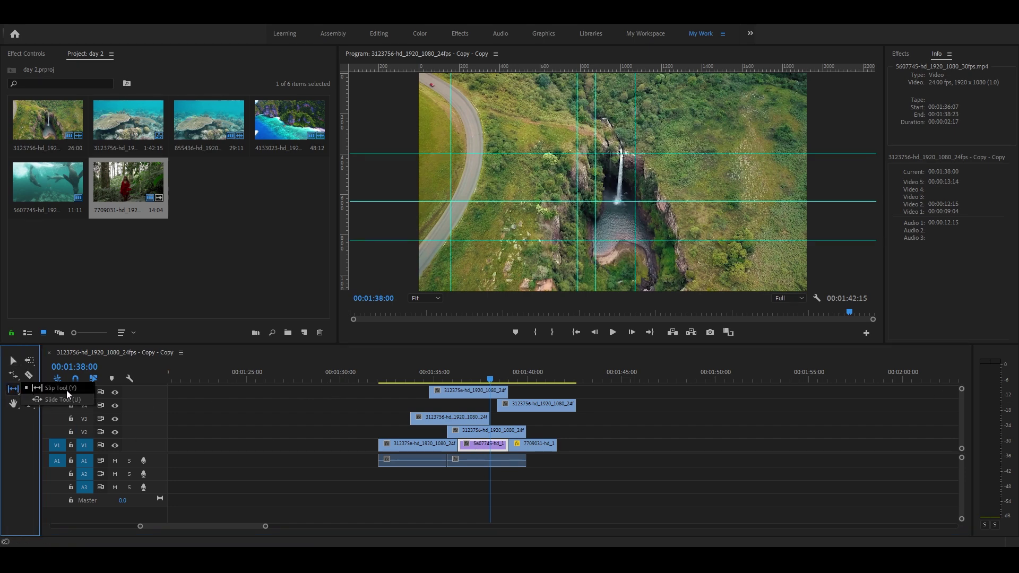
left_click(68, 393)
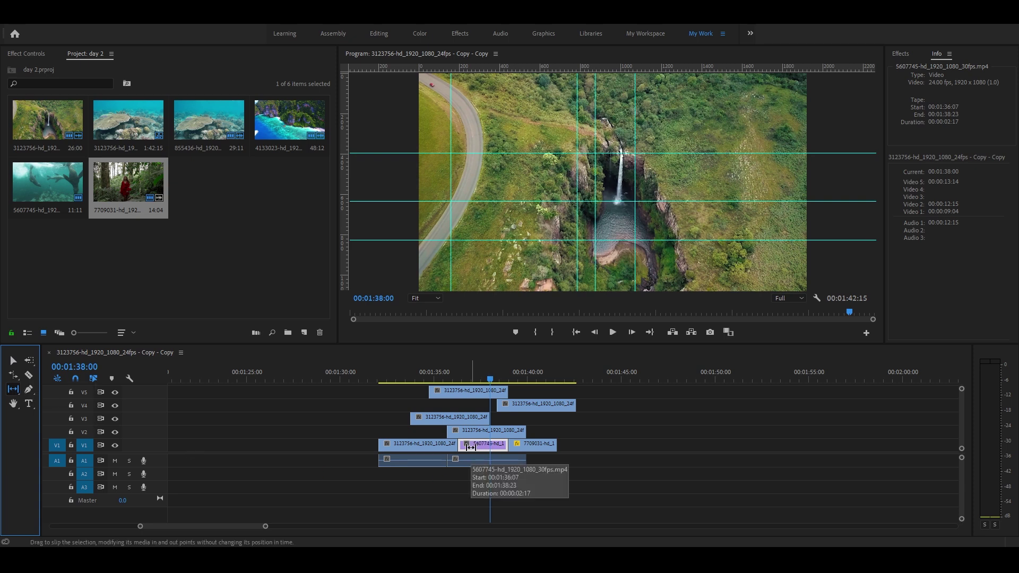
left_click_drag(470, 448, 464, 447)
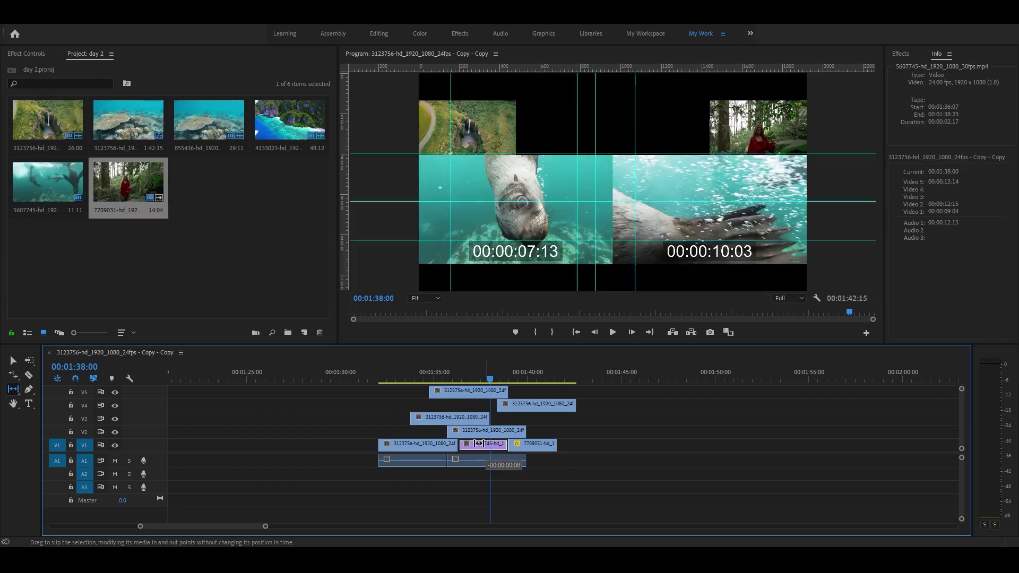
- Delete the stray stacked 3123756 copies on V2–V5 and return the playhead to 00:01:37:20
key("v")
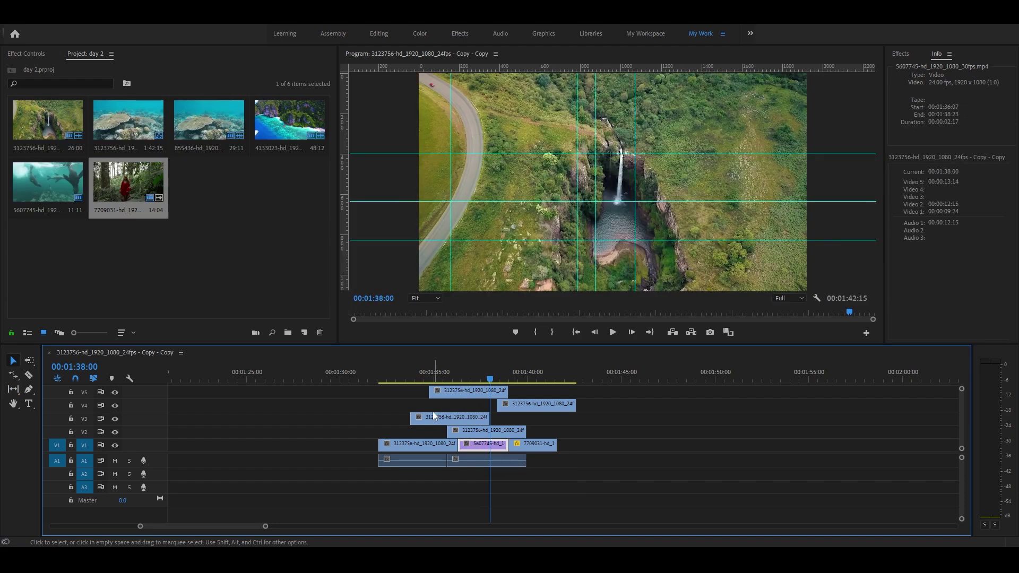
left_click_drag(395, 395, 520, 433)
key("Delete")
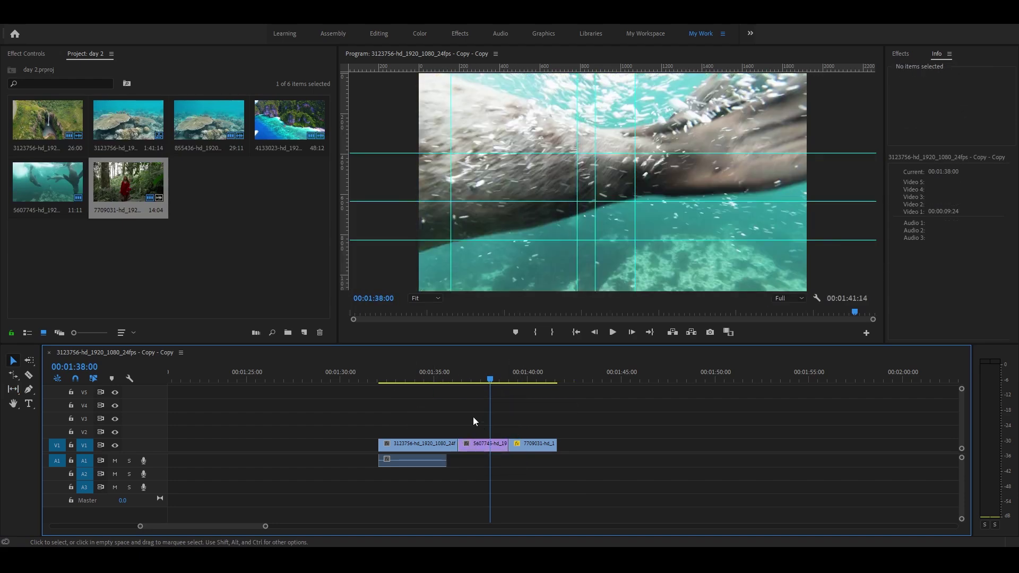
mouse_move(489, 378)
left_mouse_down()
mouse_move(459, 378)
mouse_move(507, 390)
left_mouse_up()
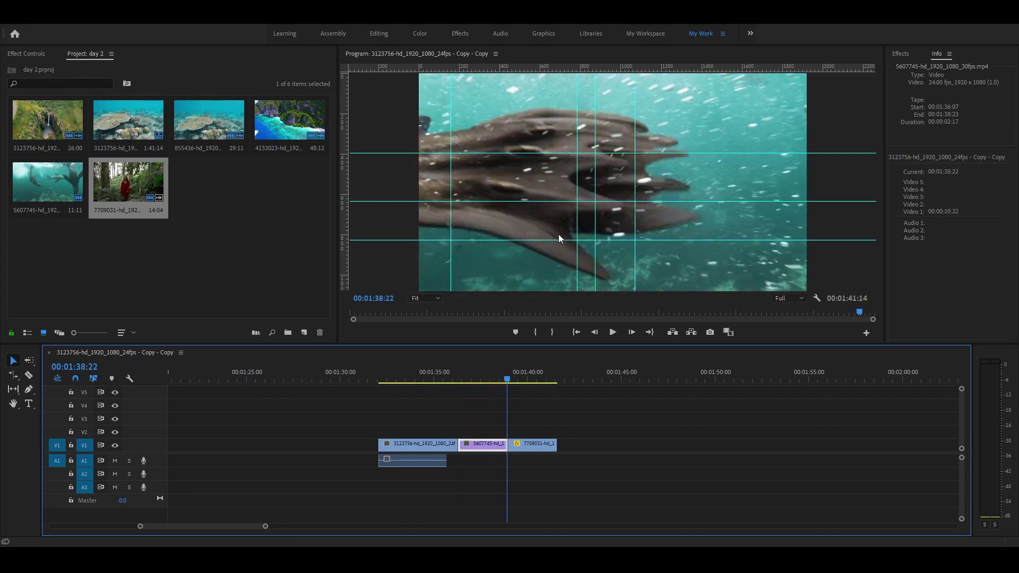
left_click(489, 371)
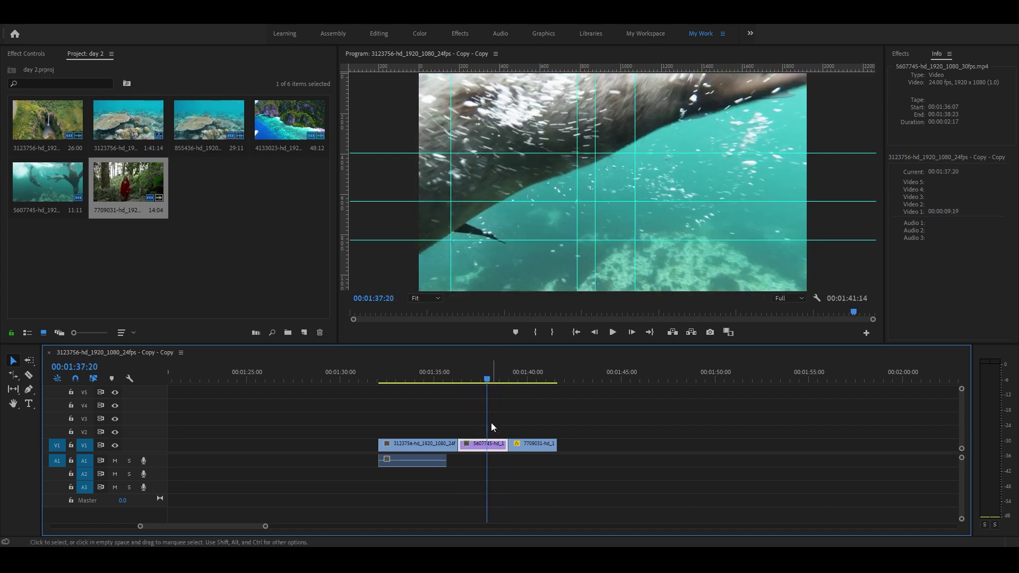
- Slip the middle clip's seal footage about 8 seconds later, keeping its 00:00:02:17 length
left_click(12, 389)
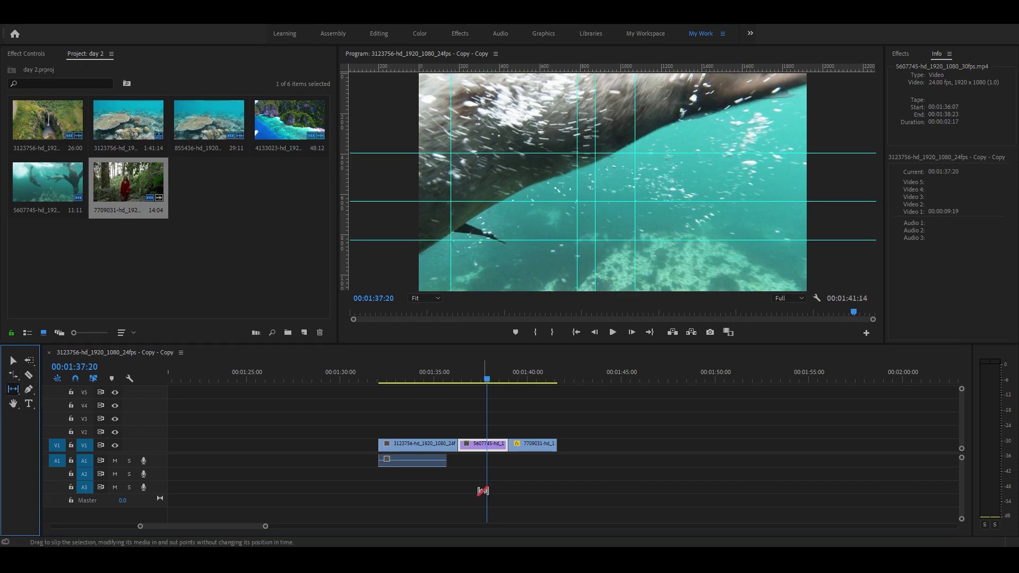
mouse_move(480, 443)
left_mouse_down()
mouse_move(511, 449)
mouse_move(485, 450)
left_mouse_up()
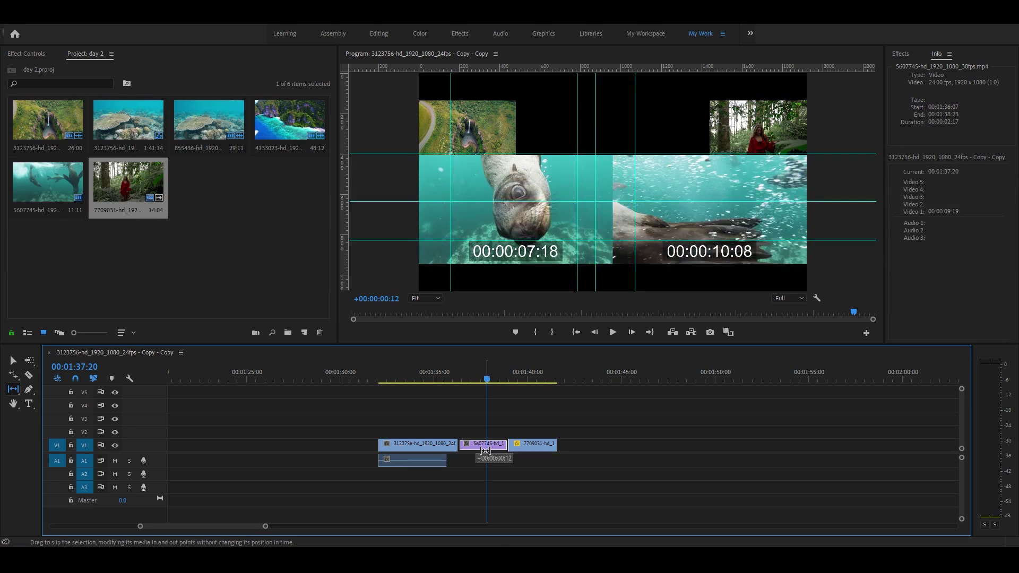
left_click_drag(485, 451, 474, 451)
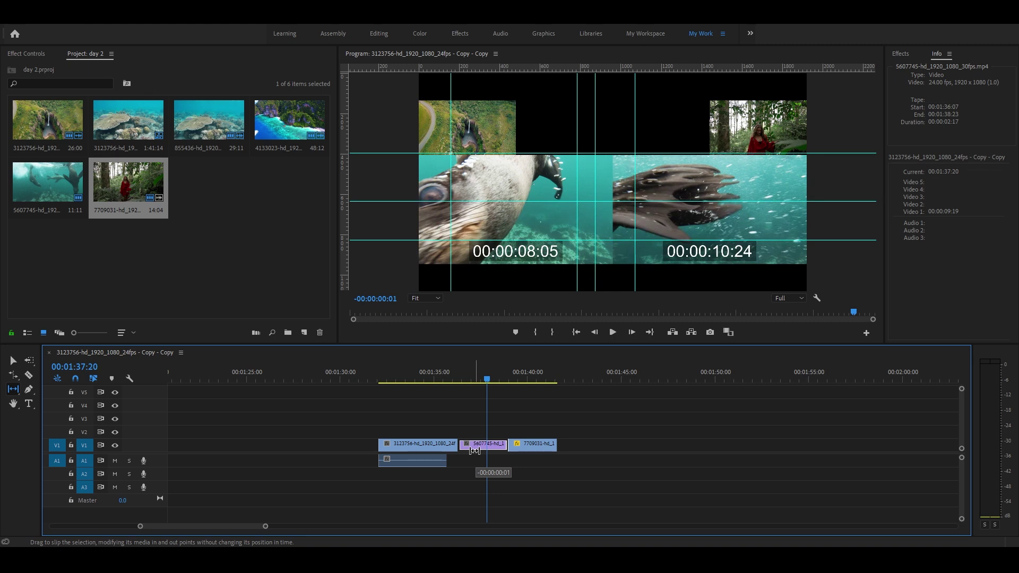
left_click_drag(475, 450, 584, 456)
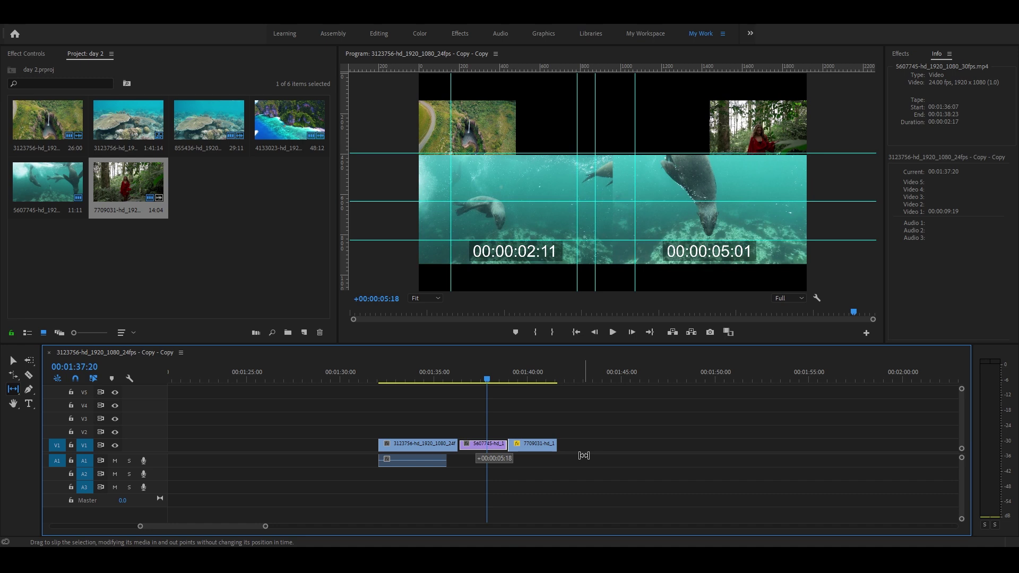
left_click_drag(584, 455, 626, 458)
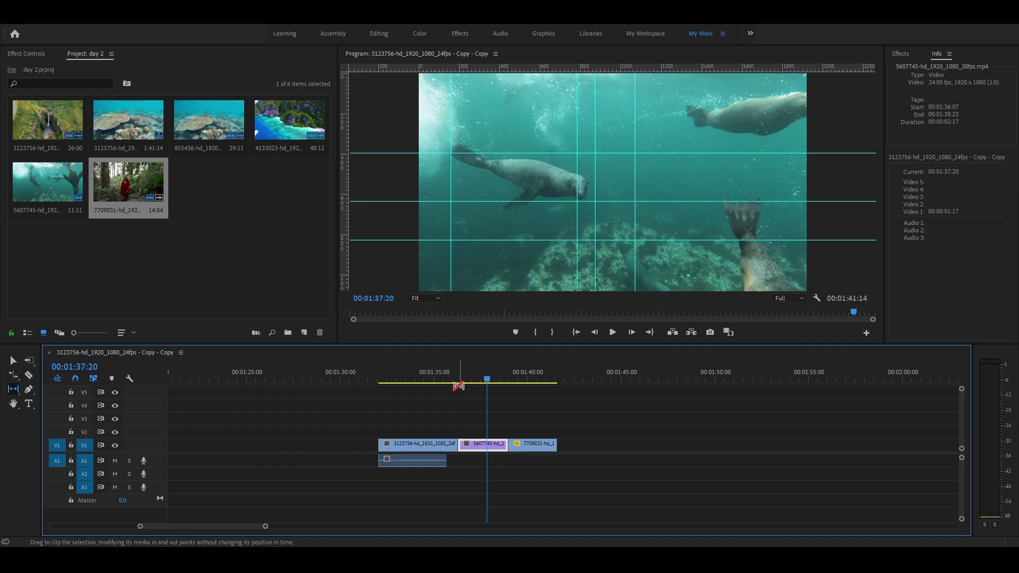
- Scrub back to 00:01:36:08 and play the edited section
key("v")
left_click_drag(465, 380, 460, 380)
key("space")
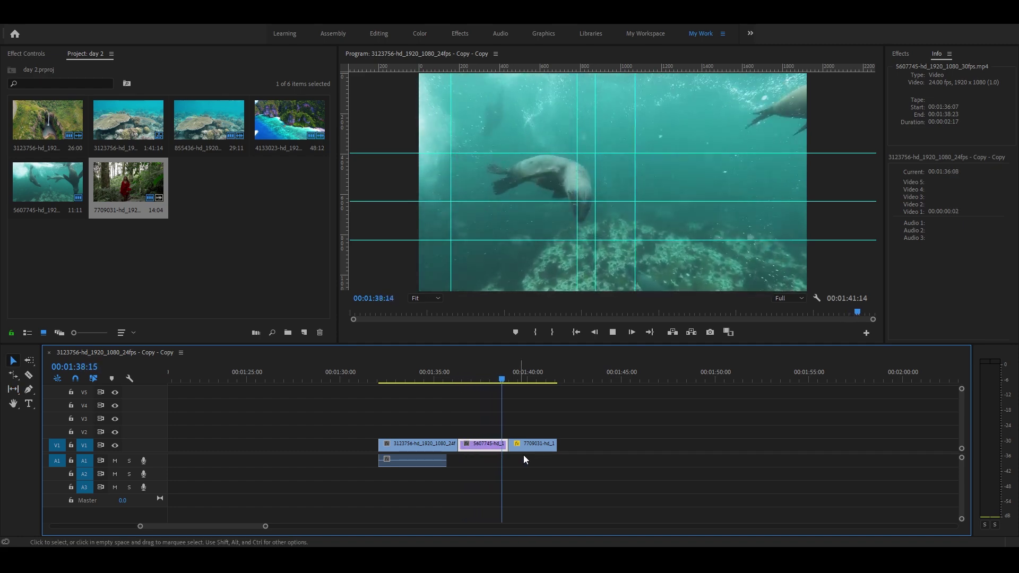
left_click(449, 444)
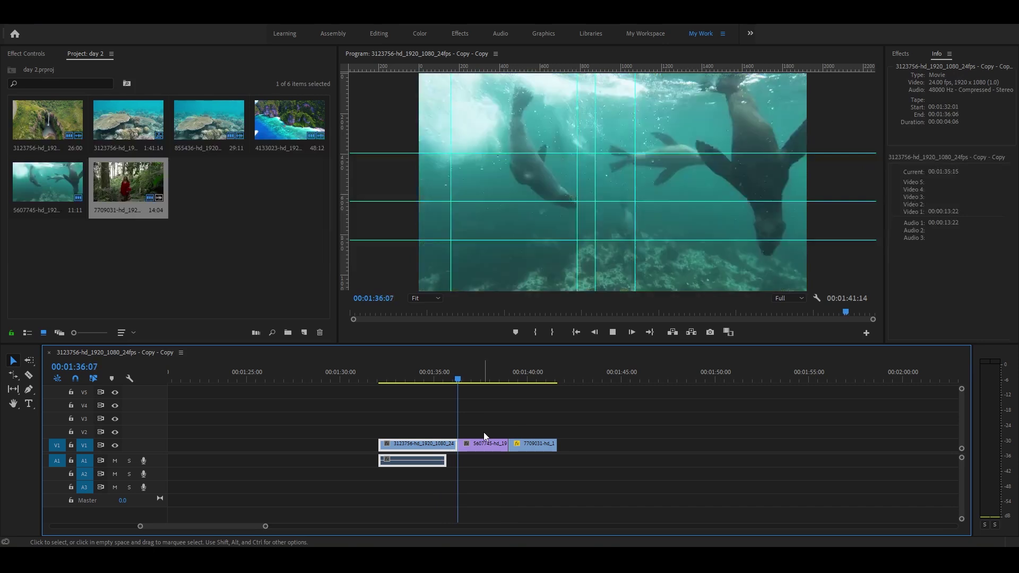
key("space")
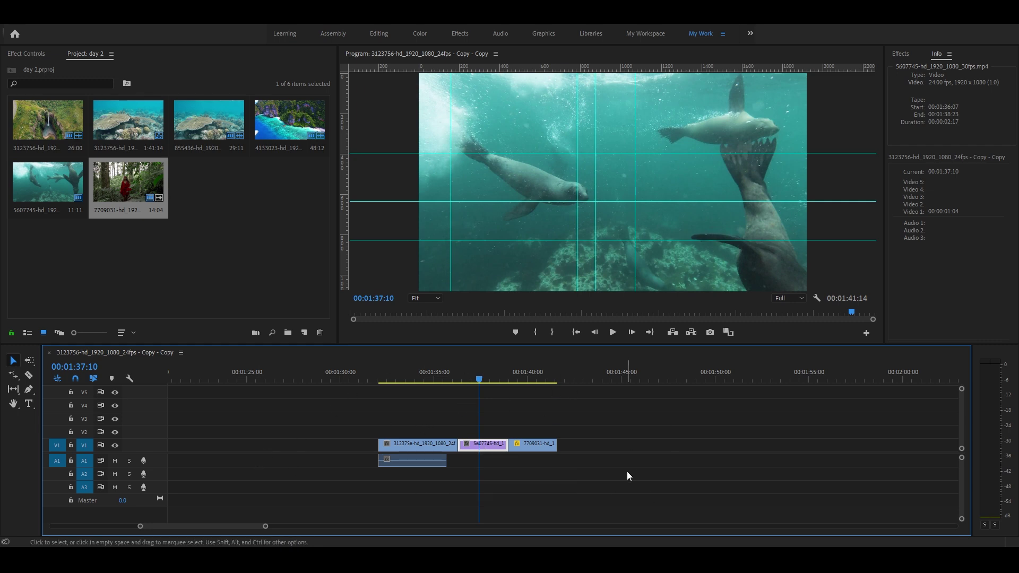
mouse_move(475, 451)
left_mouse_down()
mouse_move(475, 433)
mouse_move(670, 431)
left_mouse_up()
mouse_move(503, 382)
left_mouse_down()
mouse_move(549, 416)
mouse_move(580, 419)
left_mouse_up()
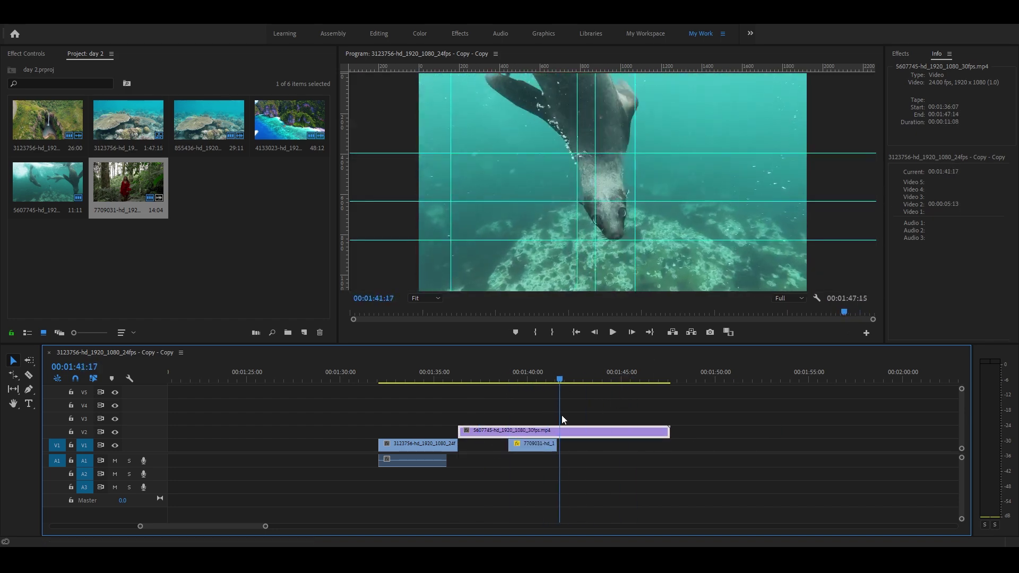
key("c")
left_click(580, 431)
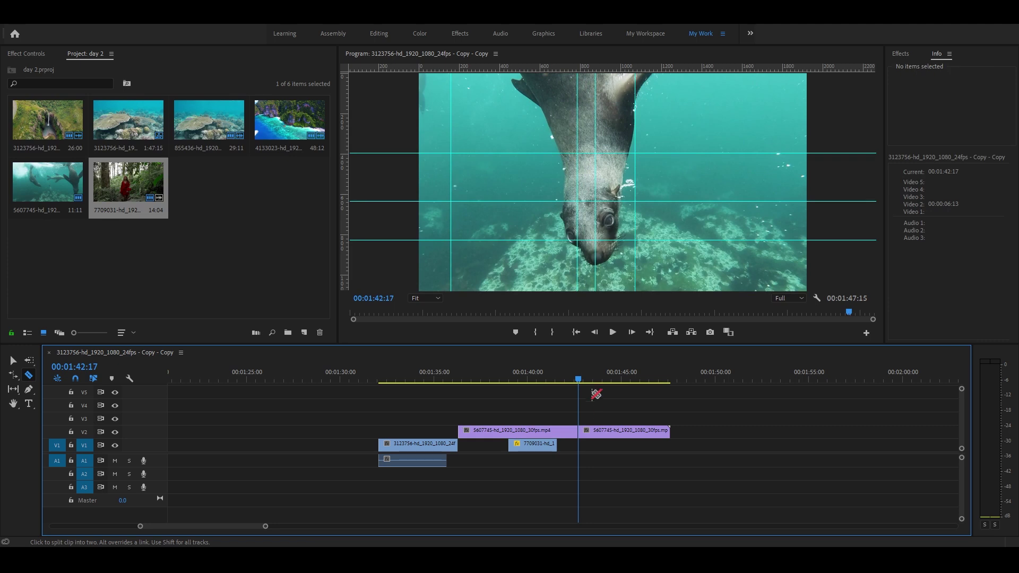
left_click(621, 381)
left_click(620, 431)
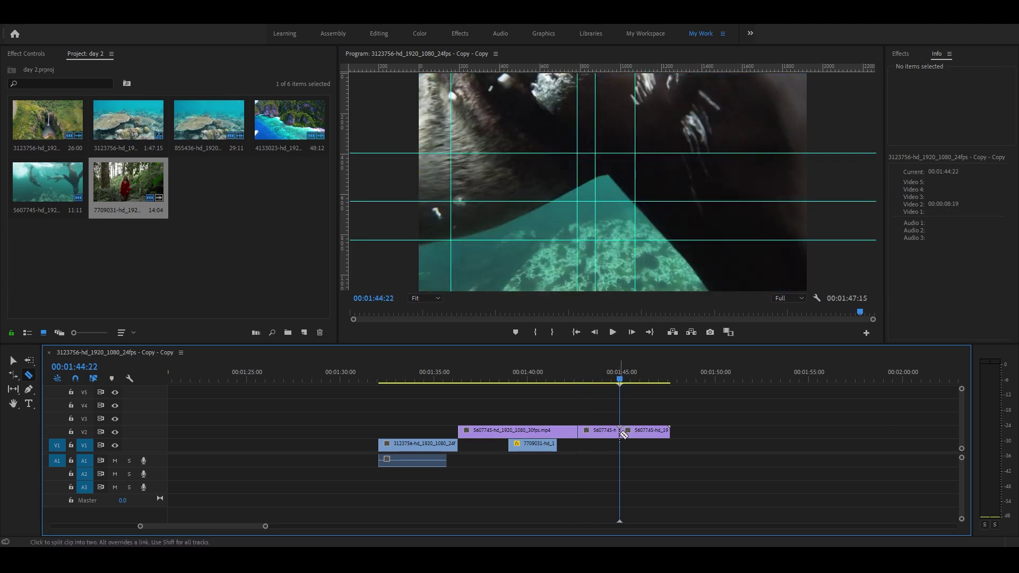
key("v")
left_click(552, 431)
key("Delete")
left_click(653, 432)
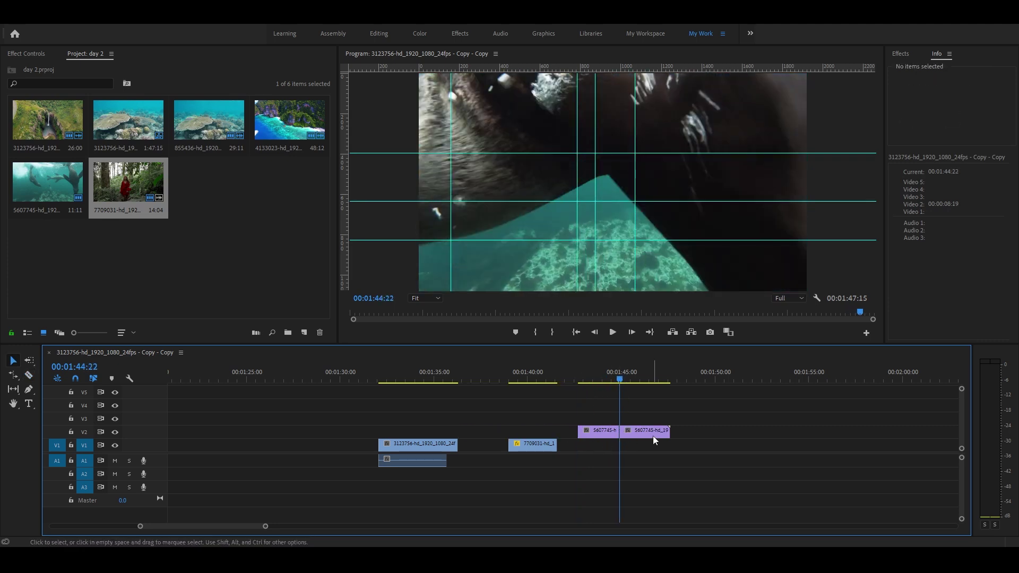
key("Delete")
left_click_drag(614, 431, 459, 443)
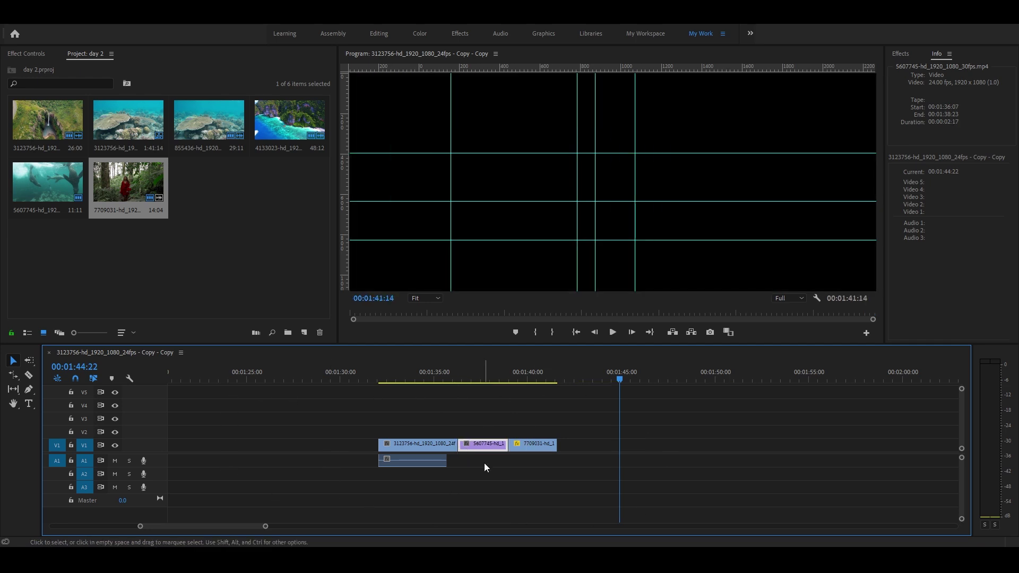
scroll(363, 456, "down", 2)
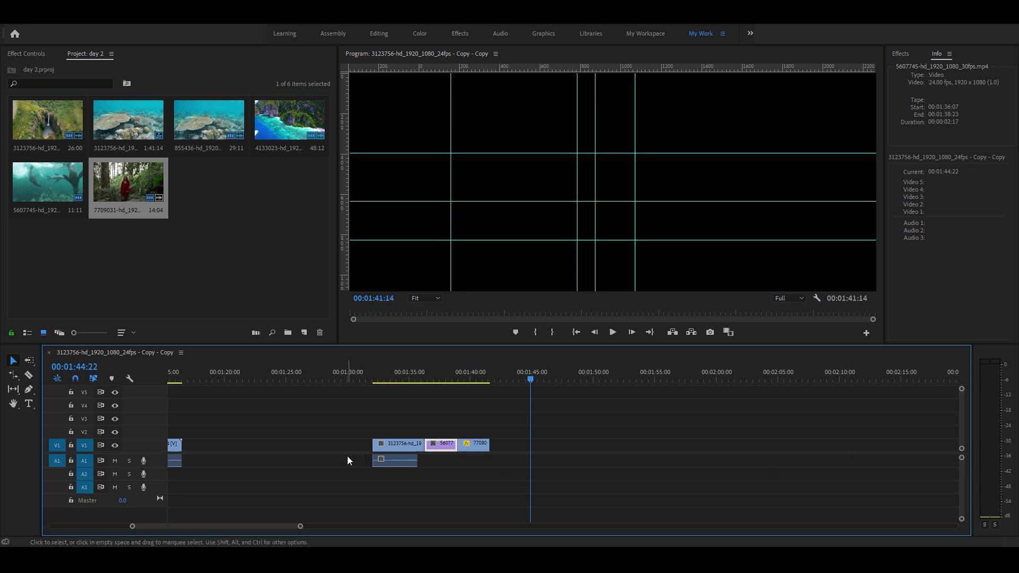
scroll(349, 454, "down", 2)
scroll(352, 454, "down", 2)
scroll(351, 453, "down", 2)
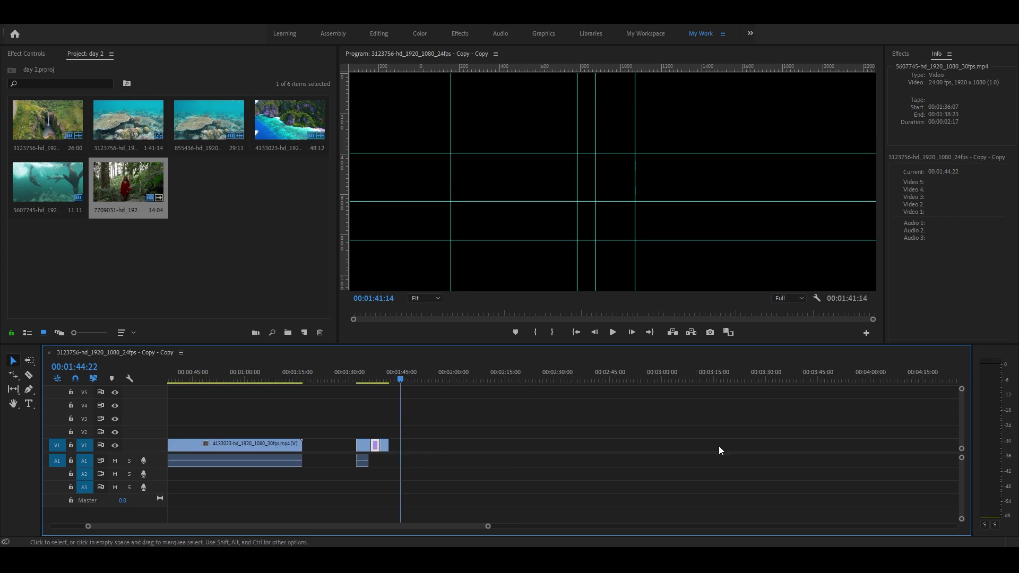
left_click(752, 377)
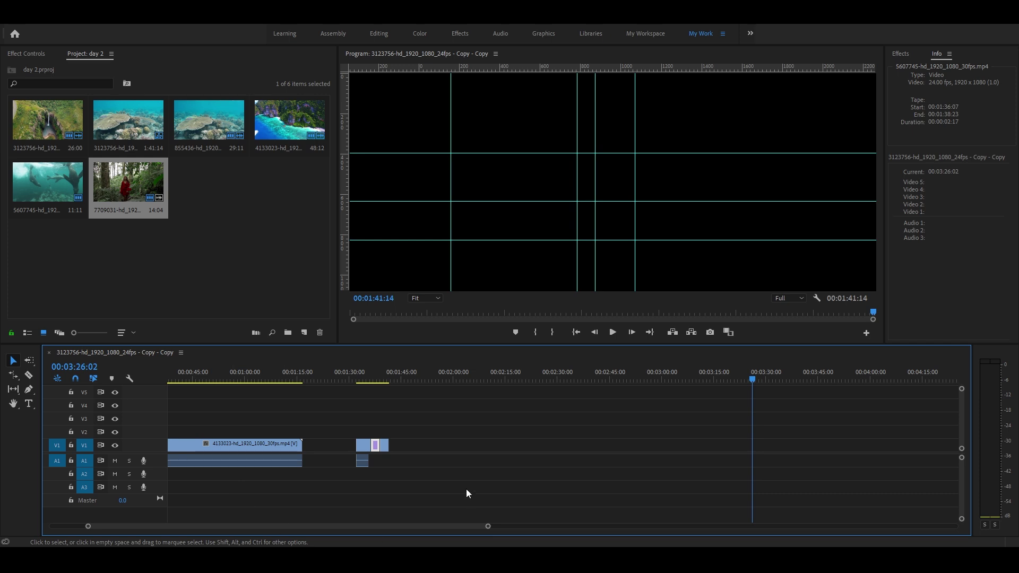
left_click_drag(378, 446, 870, 440)
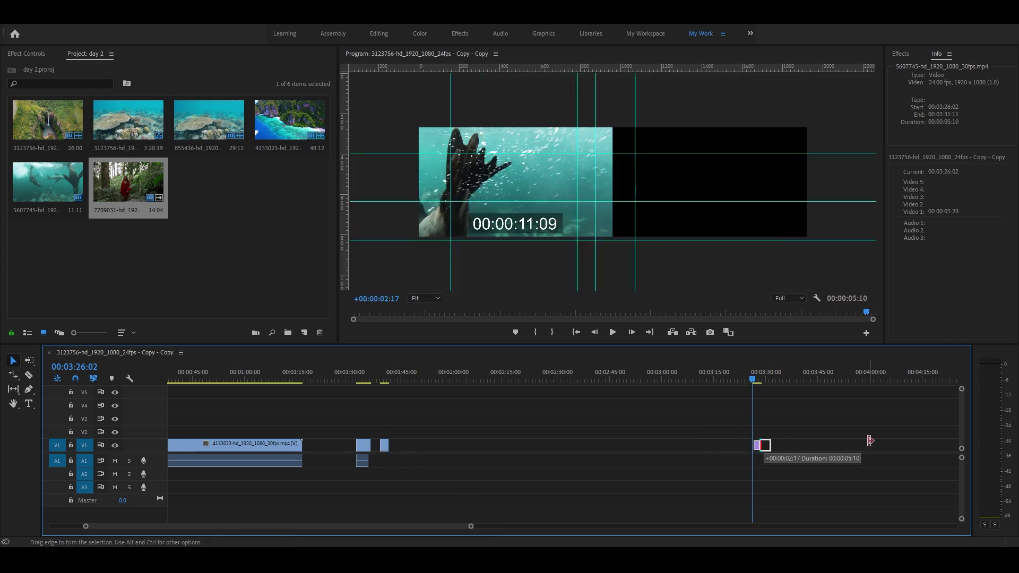
scroll(759, 411, "up", 2)
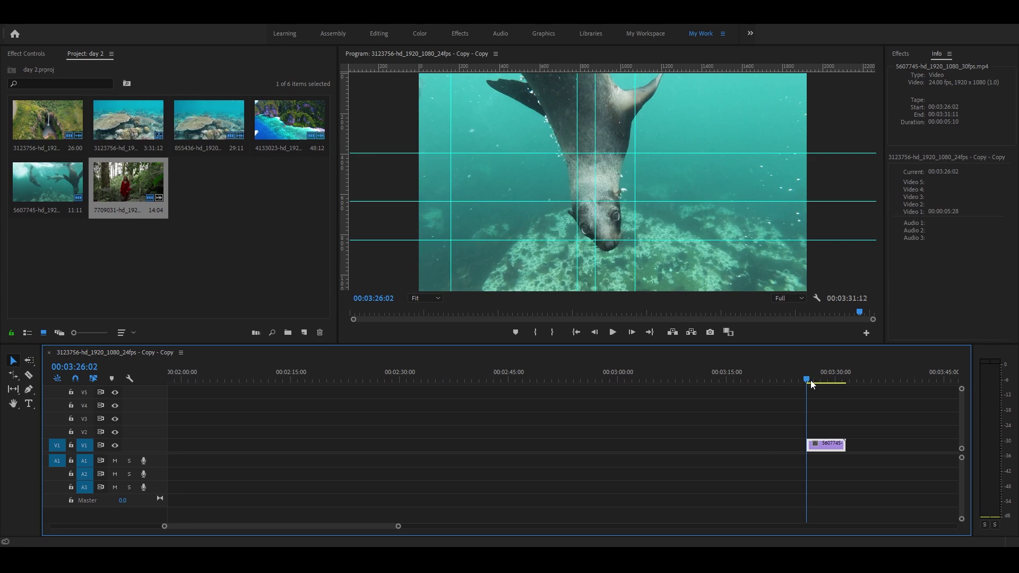
scroll(801, 433, "down", 2)
left_click_drag(817, 446, 340, 446)
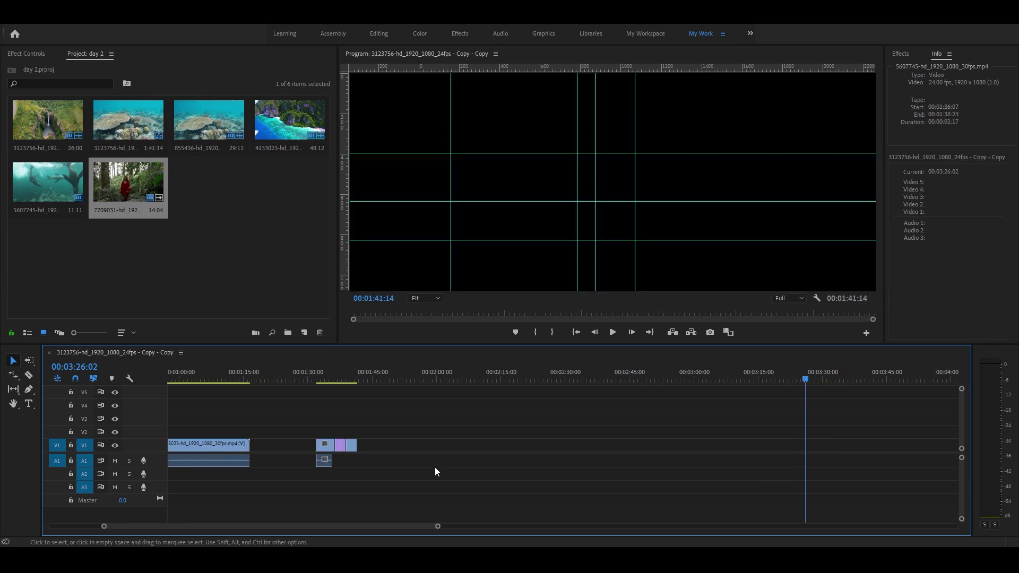
left_click(340, 380)
scroll(335, 419, "up", 1)
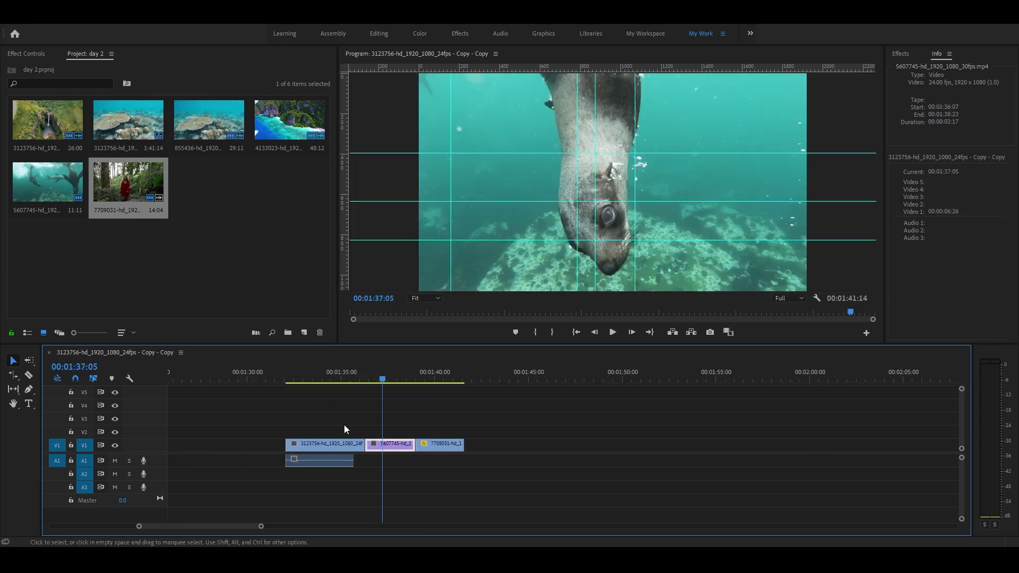
scroll(376, 424, "up", 1)
- Slip the middle seal clip about a second earlier, showing source 00:00:05:18 at 00:01:37:14
left_click(13, 389)
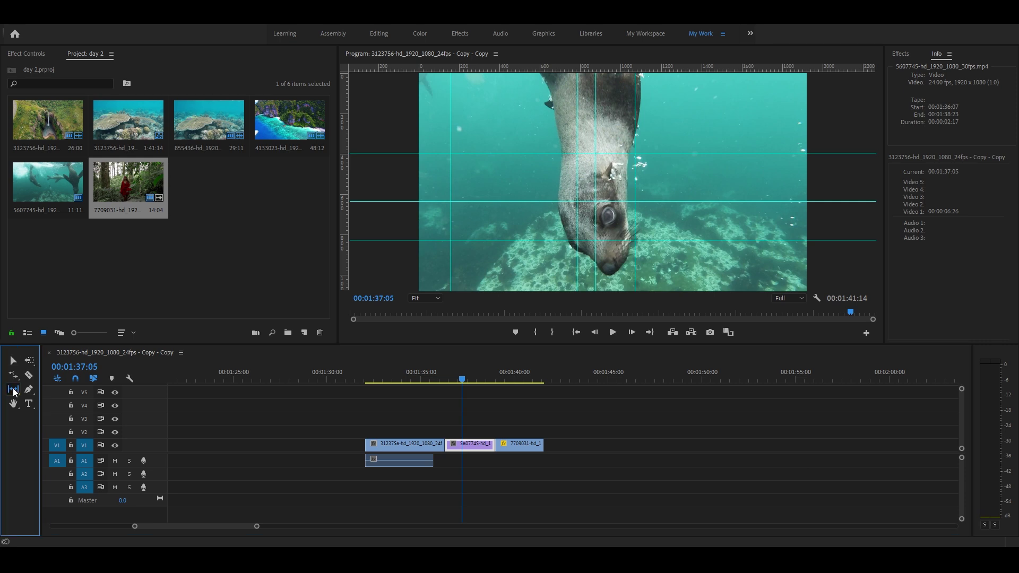
left_click_drag(463, 444, 468, 444)
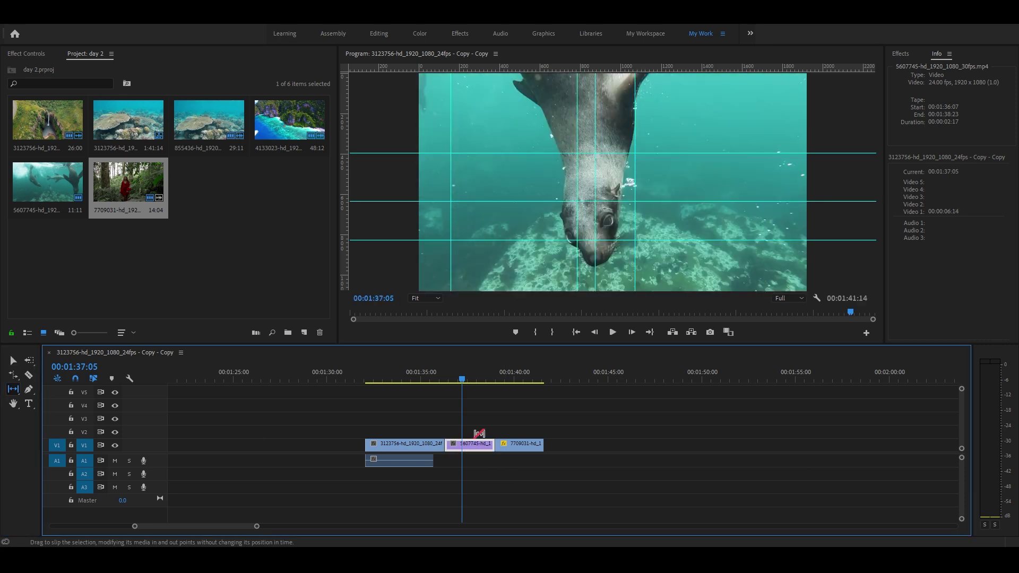
left_click_drag(467, 379, 446, 379)
left_click(469, 380)
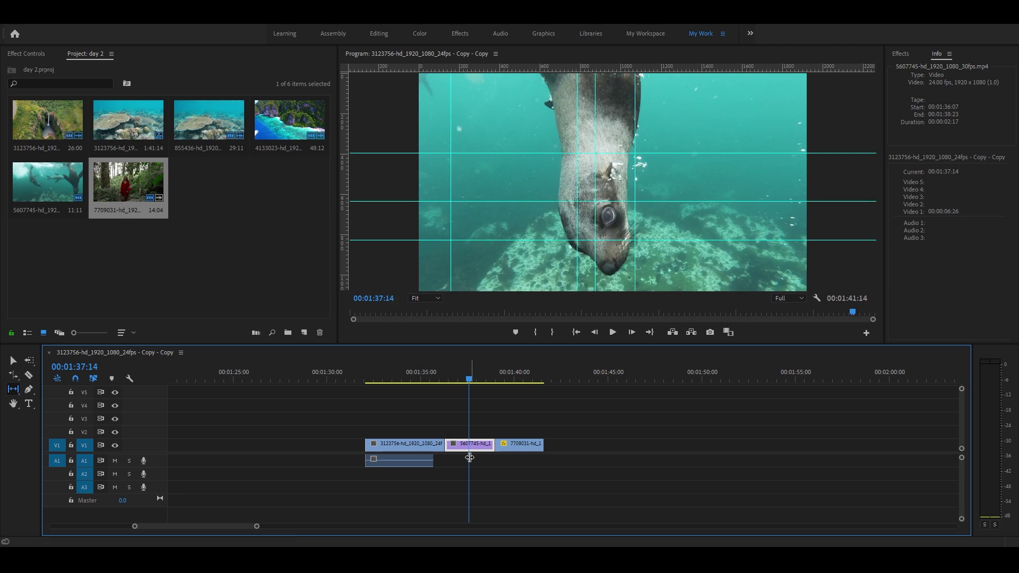
key("v")
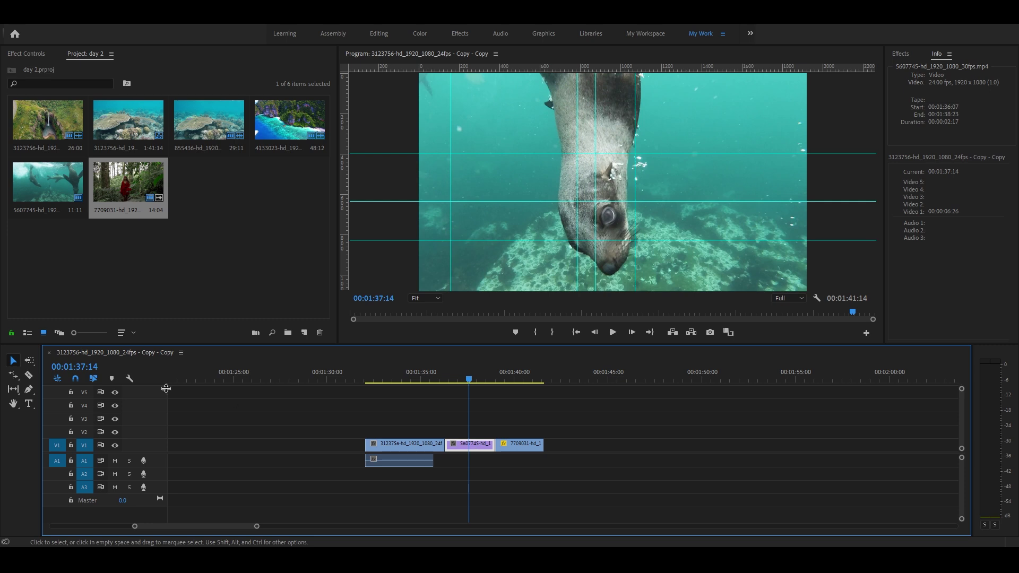
left_click(13, 389)
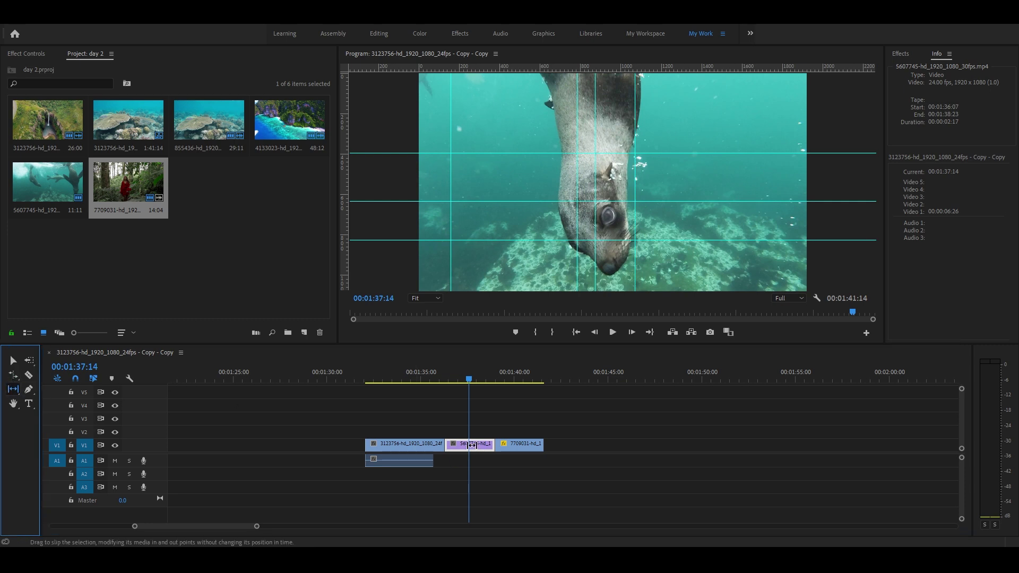
mouse_move(472, 445)
left_mouse_down()
mouse_move(592, 464)
mouse_move(342, 459)
mouse_move(496, 459)
left_mouse_up()
left_click(15, 390)
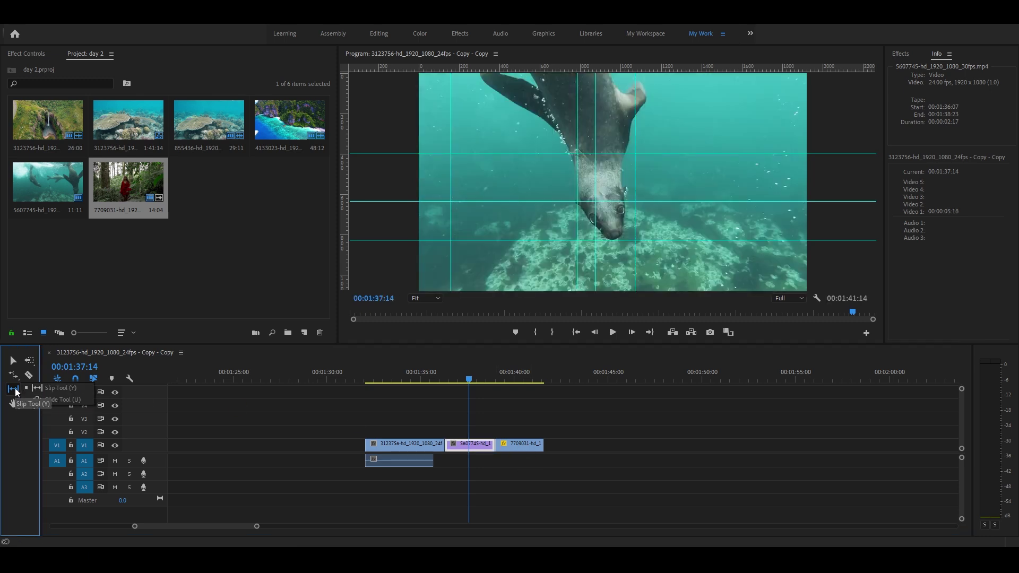
left_click(69, 399)
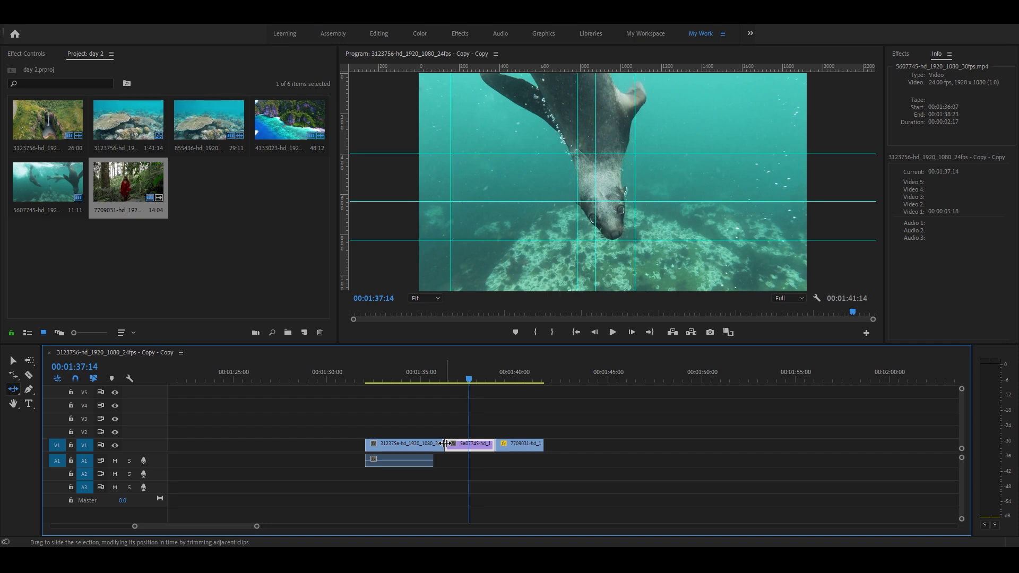
left_click_drag(443, 444, 473, 445)
key("ctrl+z")
left_click_drag(427, 445, 440, 444)
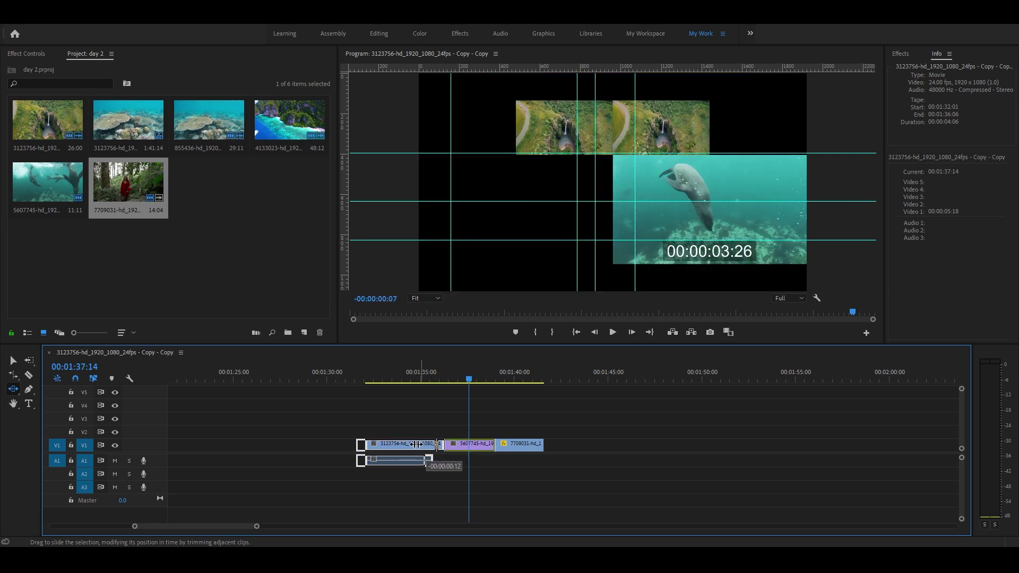
mouse_move(440, 444)
left_mouse_down()
mouse_move(322, 444)
mouse_move(377, 445)
left_mouse_up()
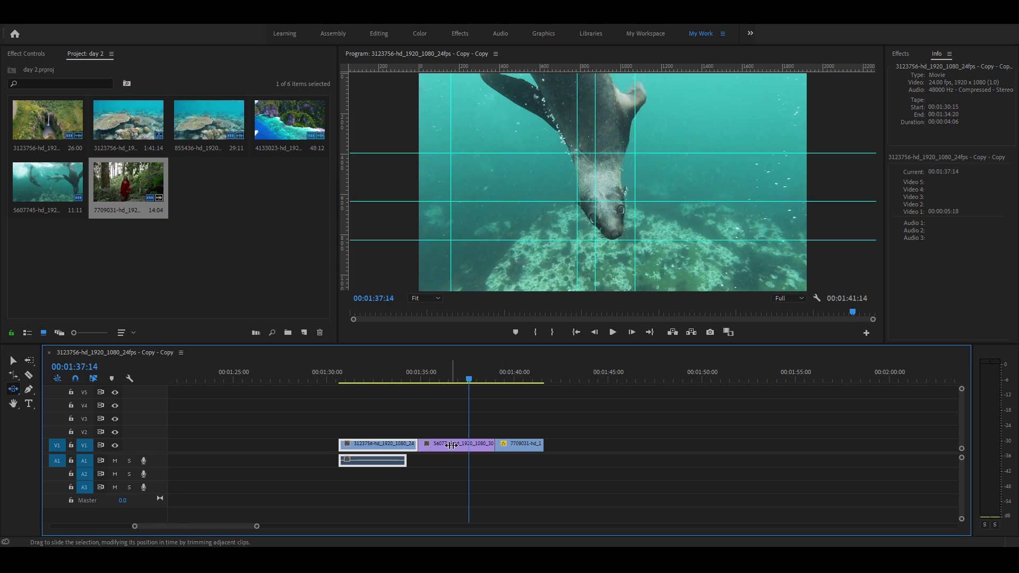
key("ctrl+z")
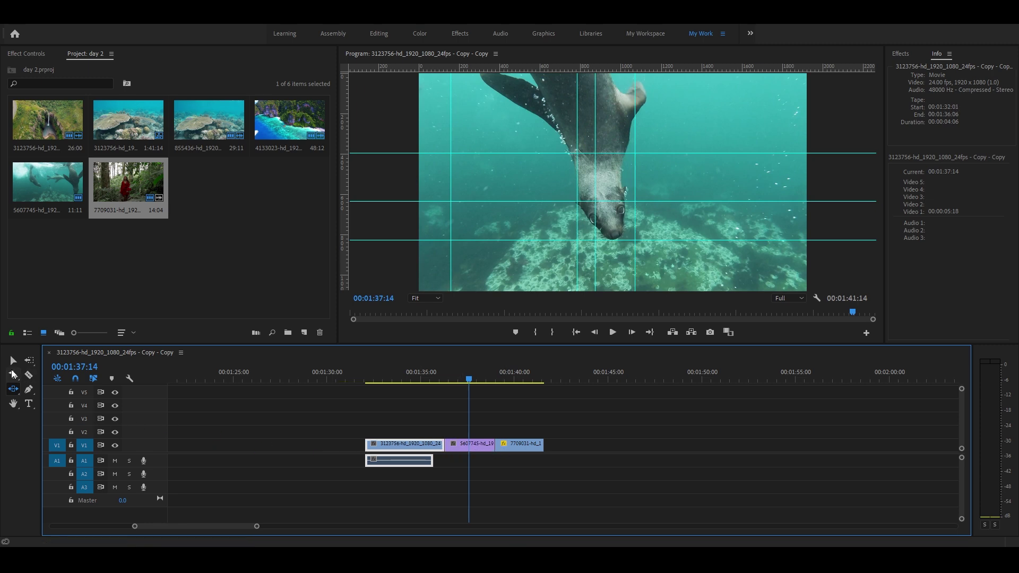
key("v")
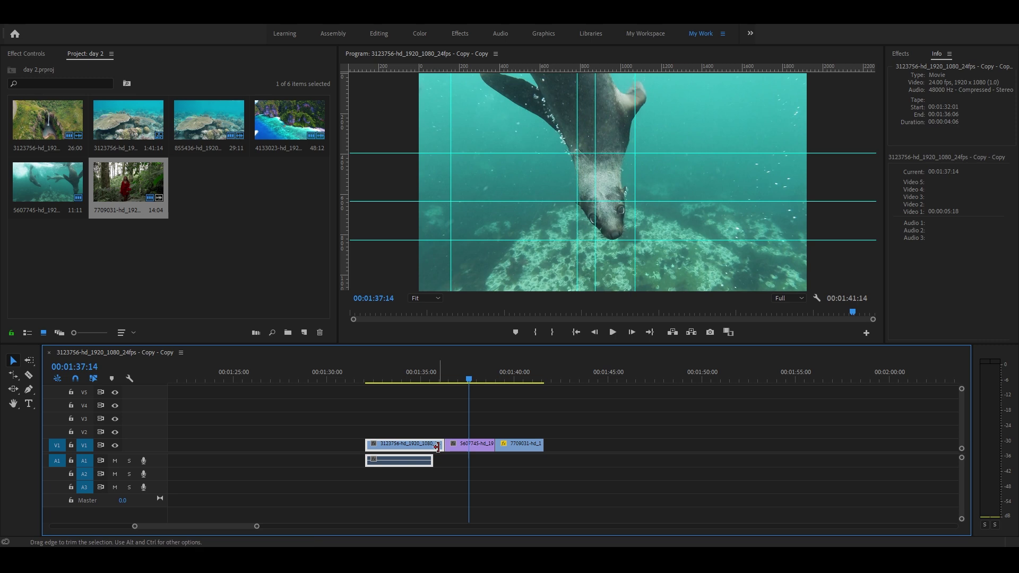
left_click_drag(443, 446, 421, 446)
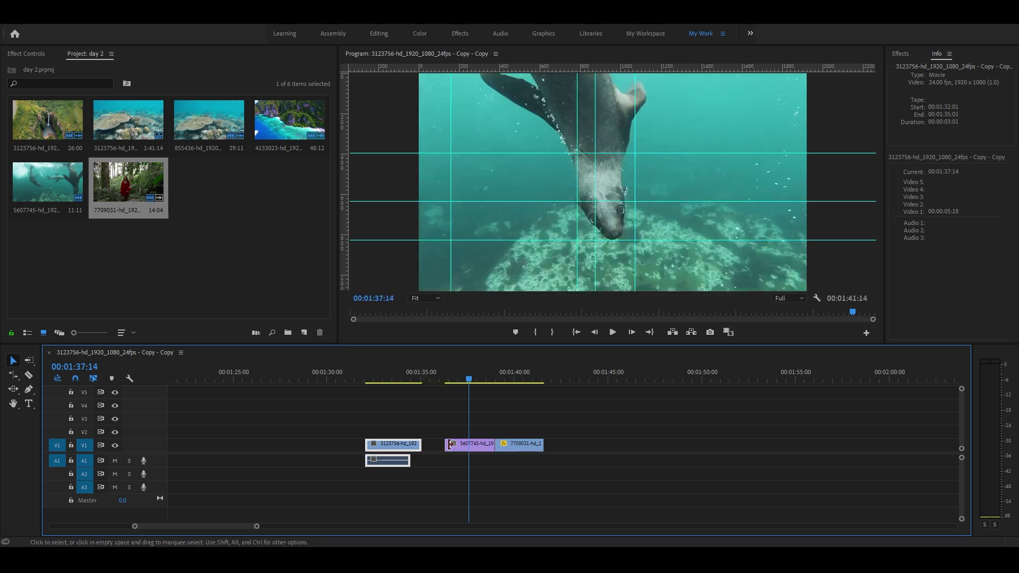
key("ctrl+z")
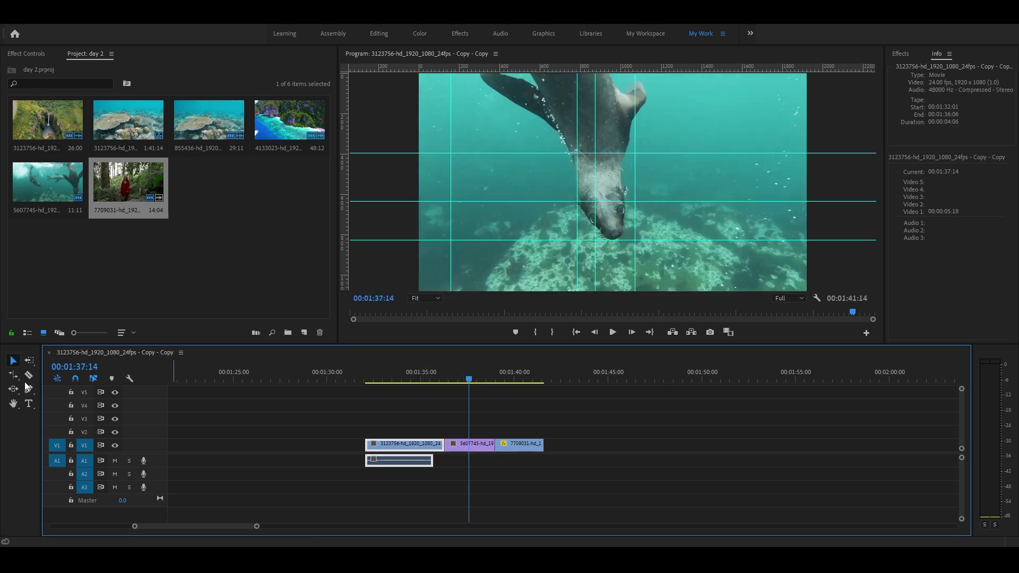
left_click(16, 388)
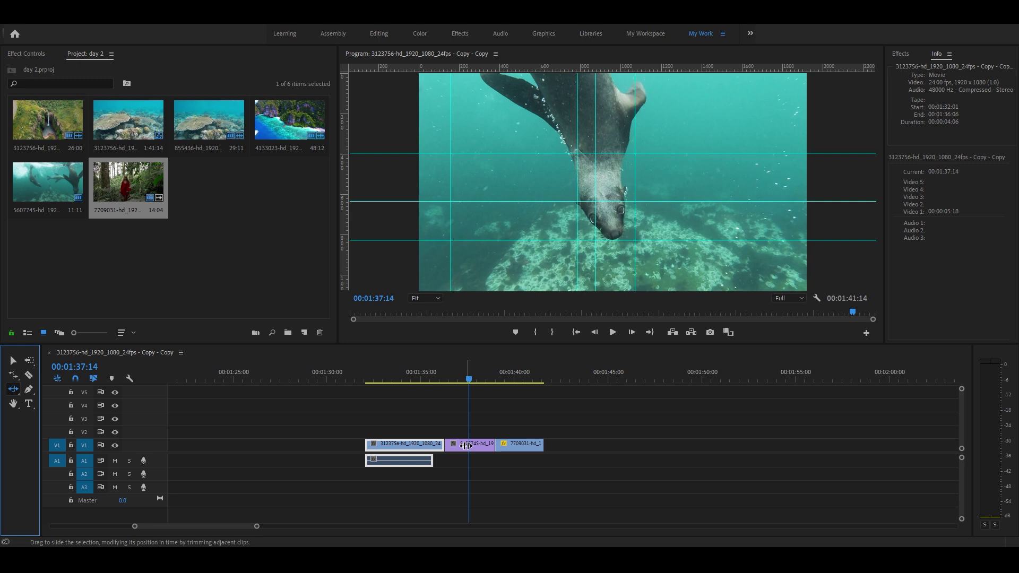
key("v")
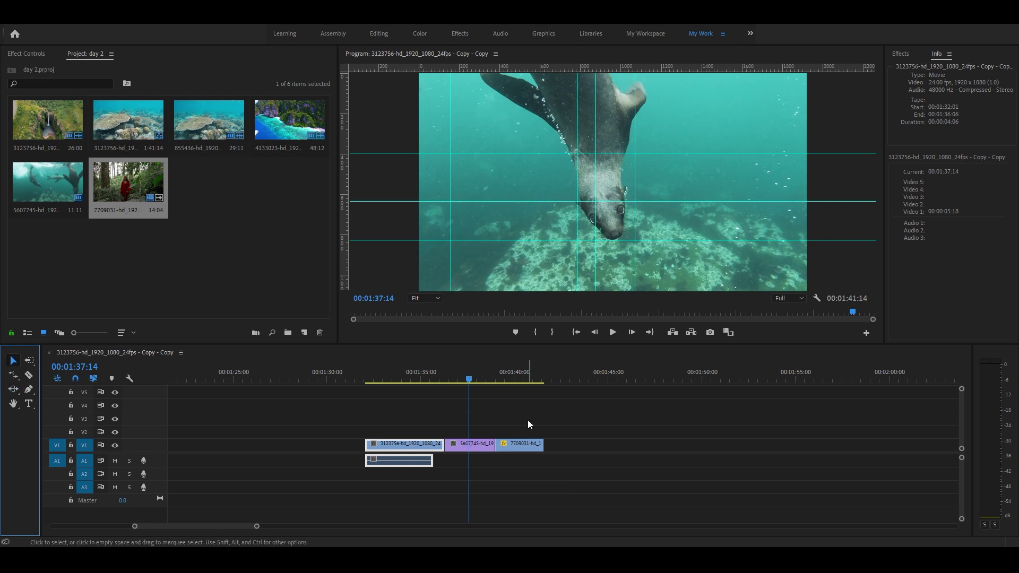
left_click(516, 444)
- Alt-drag the 7709031 forest clip to duplicate it further along V1
left_click_drag(516, 441, 786, 449)
left_click(480, 444)
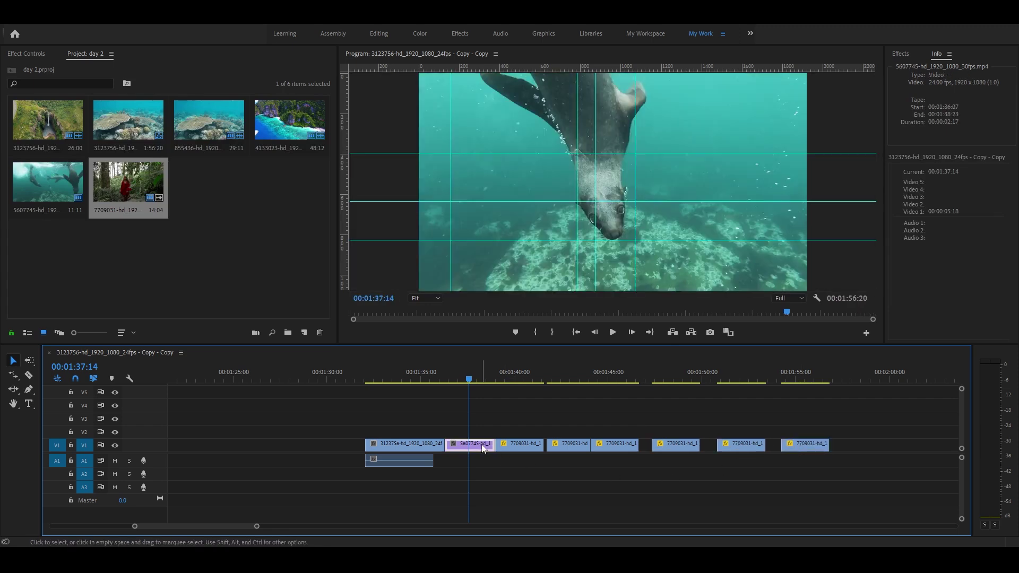
left_click(435, 444)
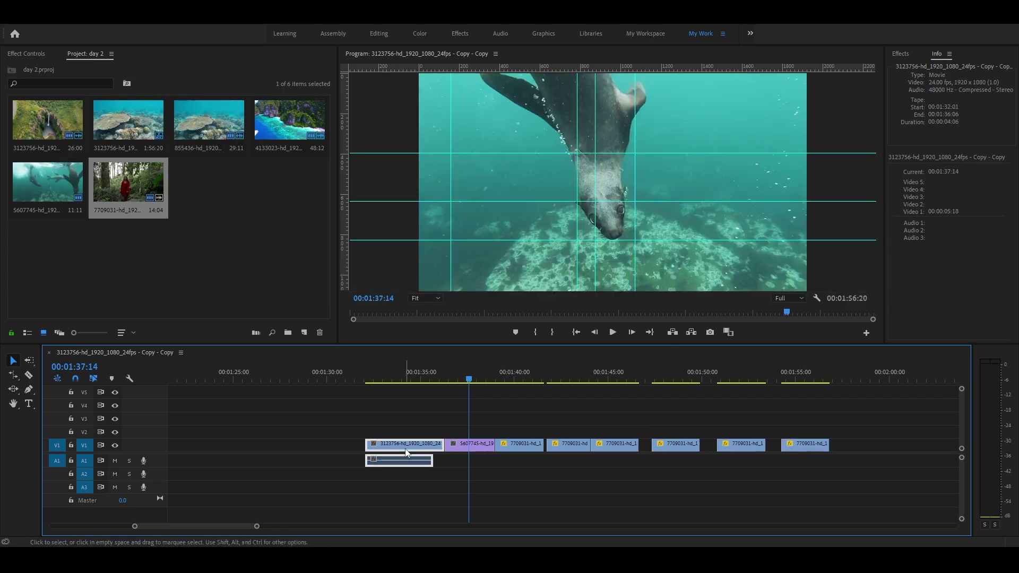
left_click(442, 446)
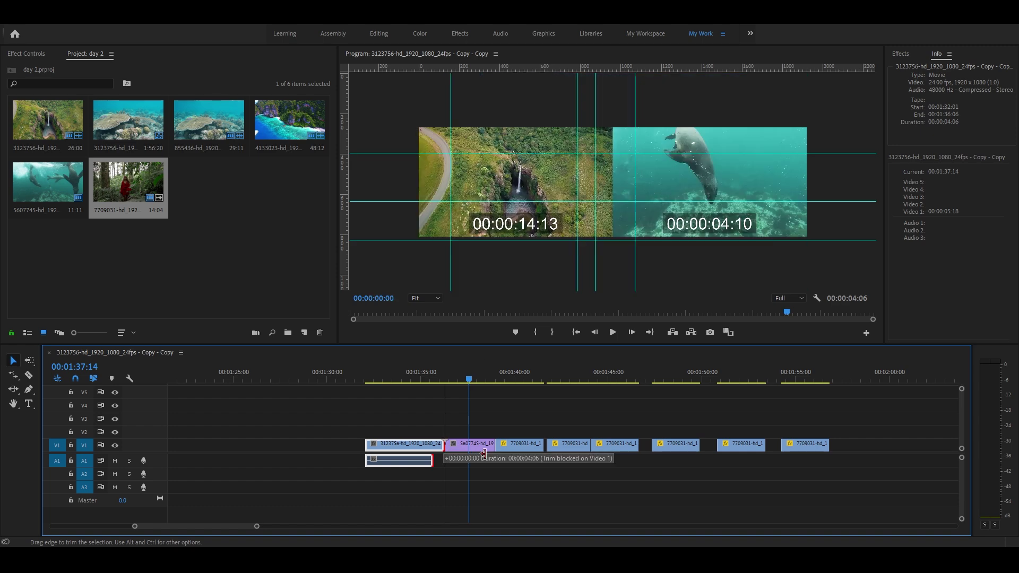
- Shorten the first waterfall clip and pull later clips left, ending the sequence at 00:01:54:23
left_click_drag(490, 423, 841, 462)
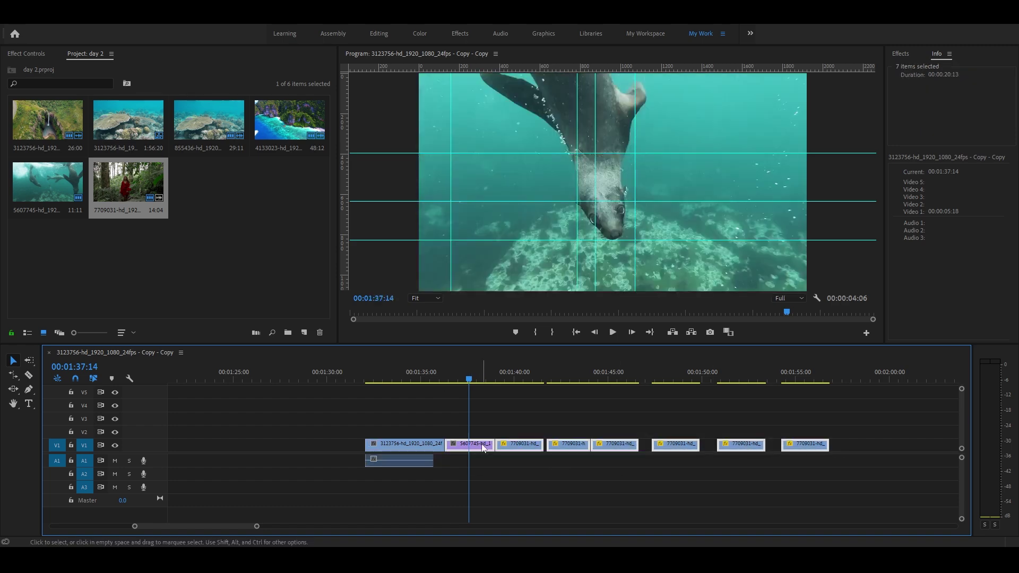
left_click_drag(481, 444, 627, 449)
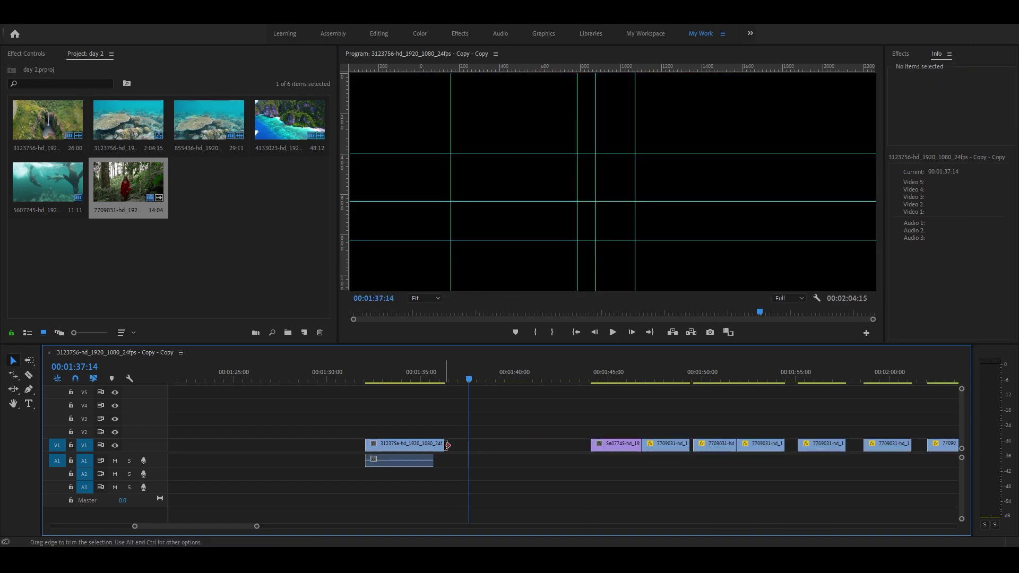
left_click_drag(444, 444, 489, 445)
key("ctrl+z")
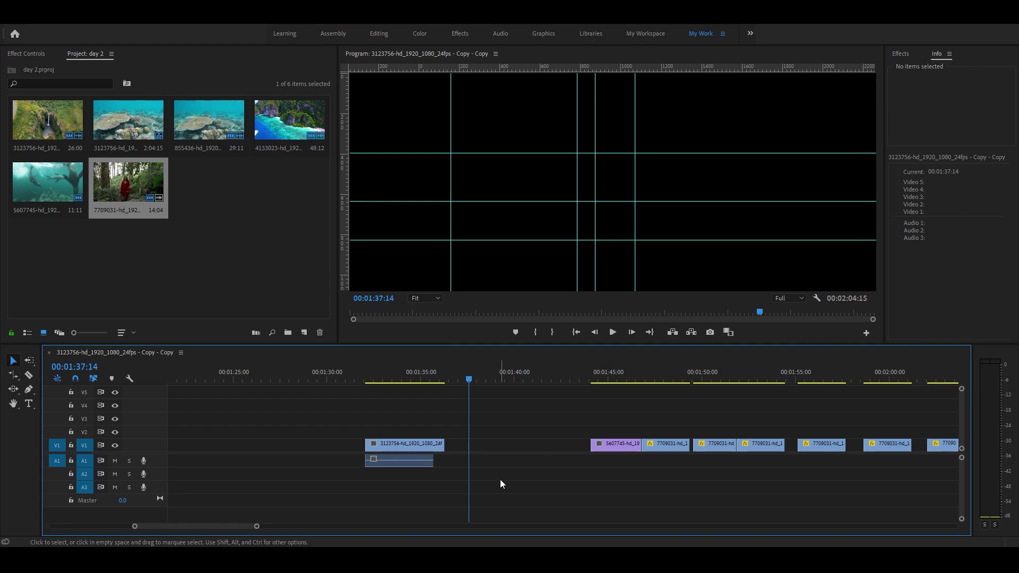
key("ctrl+z")
left_click_drag(444, 444, 410, 444)
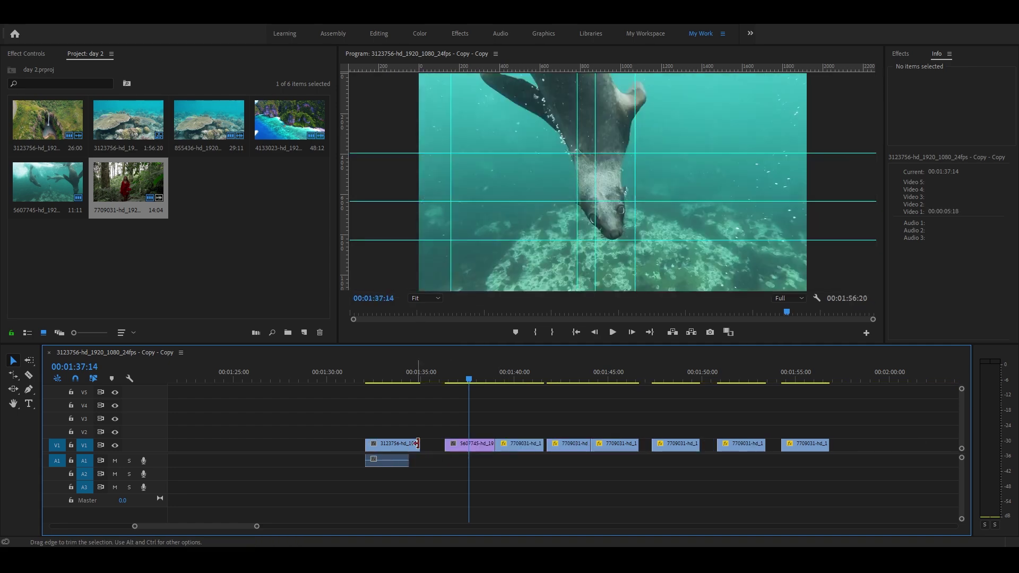
left_click_drag(800, 445, 766, 447)
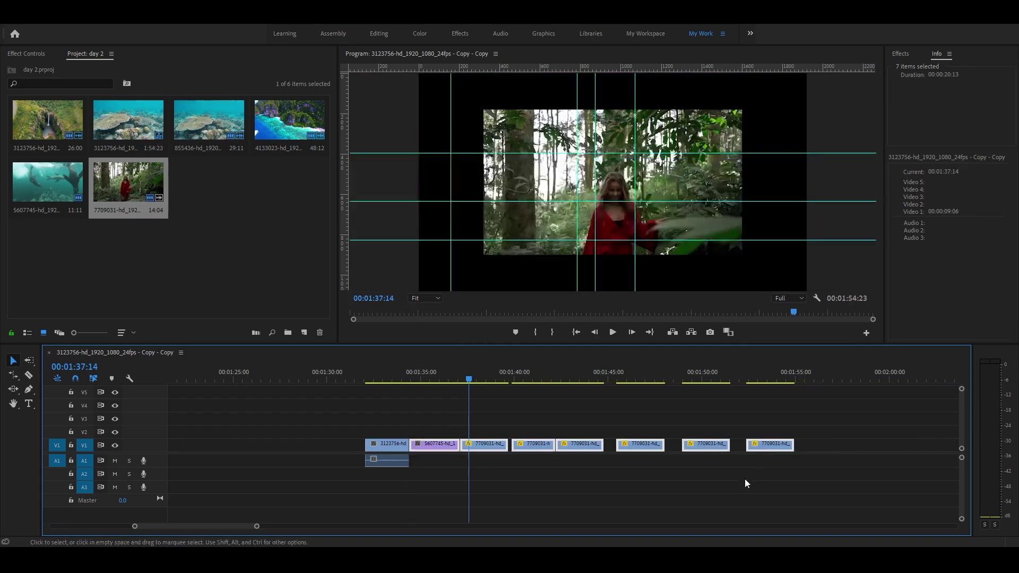
- Slide the first waterfall clip to 00:01:33:08–00:01:37:13, cutting into the seal clip's start
key("ctrl+z")
key("ctrl+z")
left_click(12, 393)
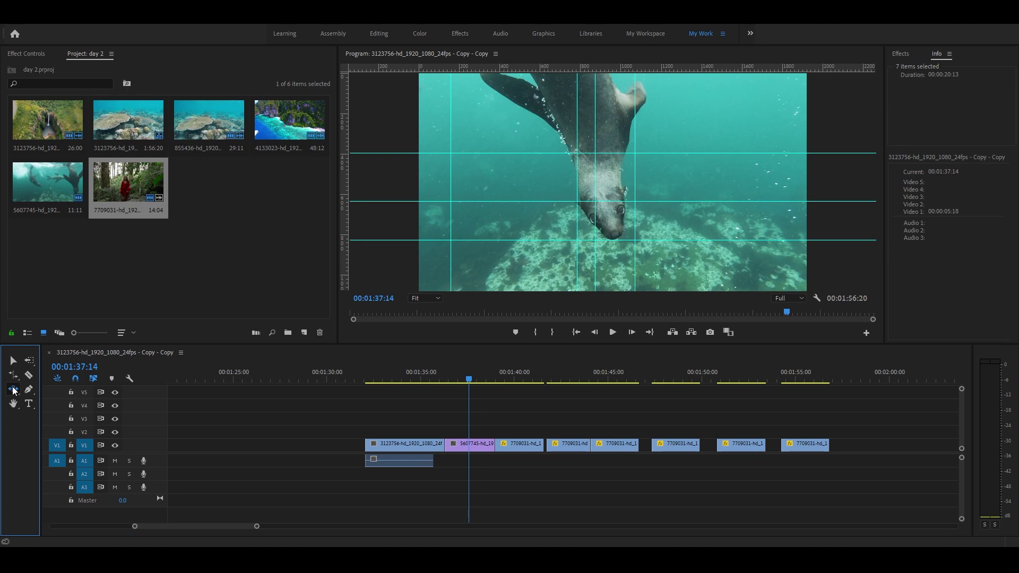
left_click(414, 445)
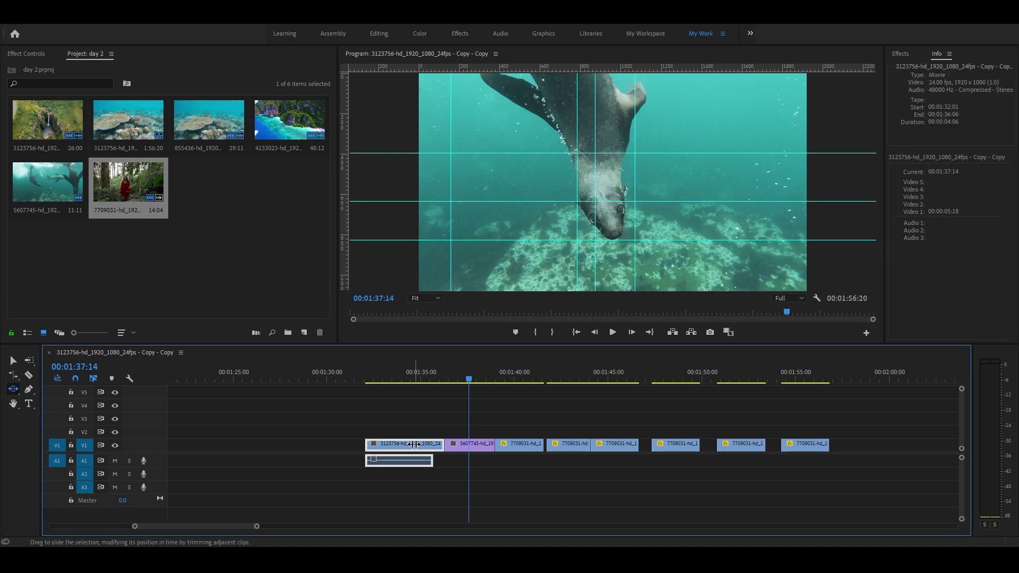
left_click_drag(407, 444, 386, 443)
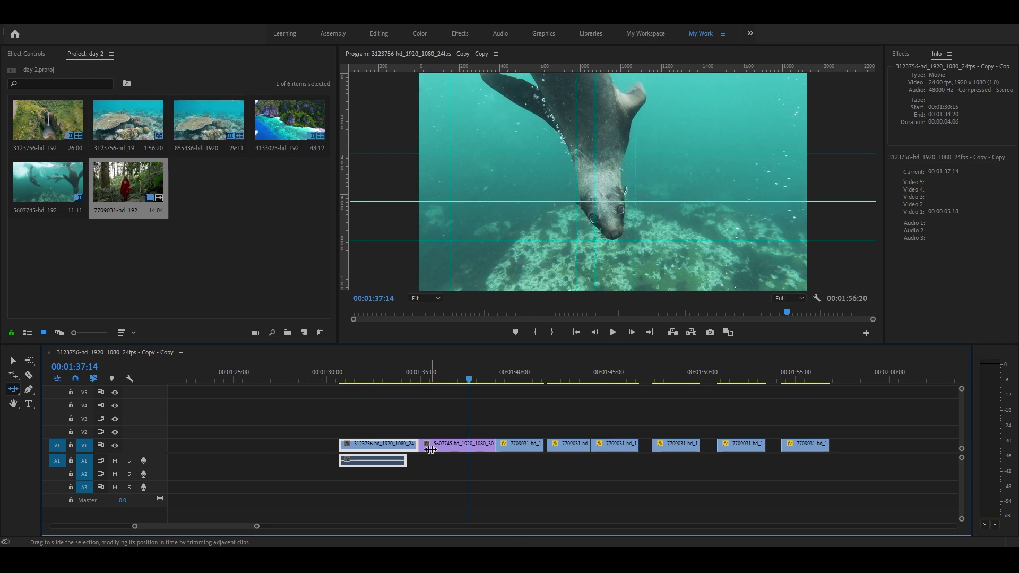
left_click_drag(431, 449, 457, 449)
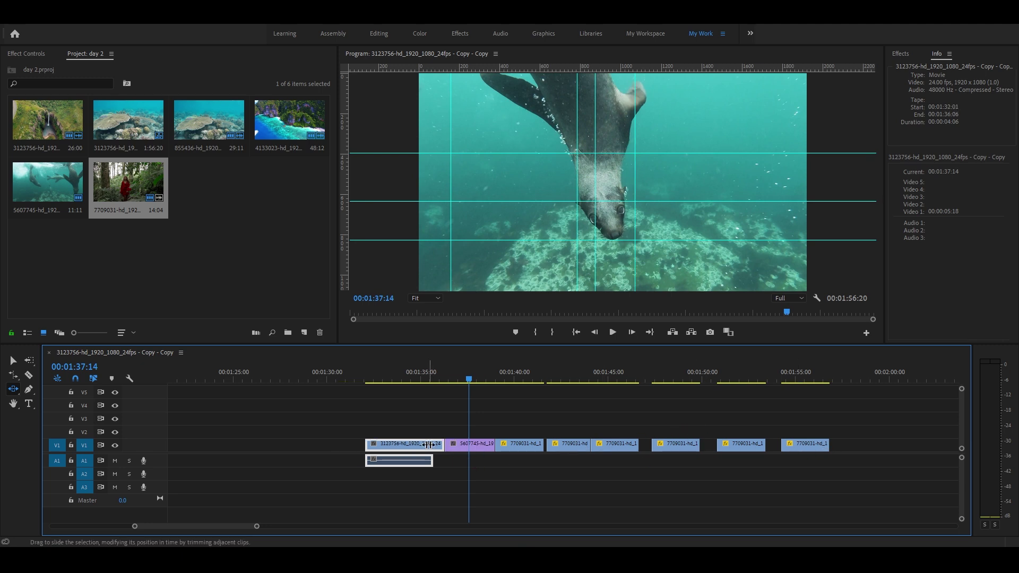
left_click_drag(424, 448, 257, 455)
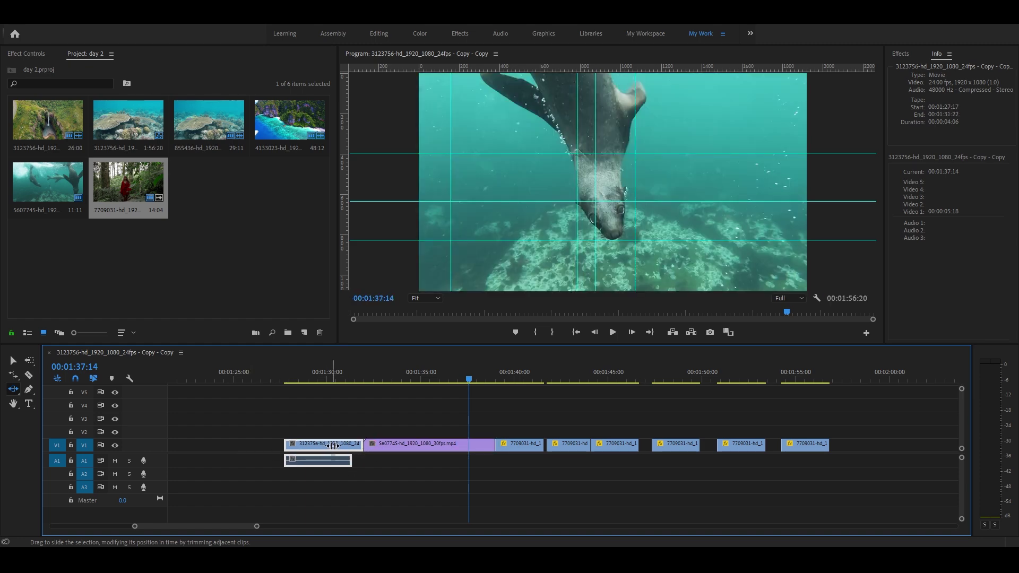
left_click_drag(333, 446, 480, 451)
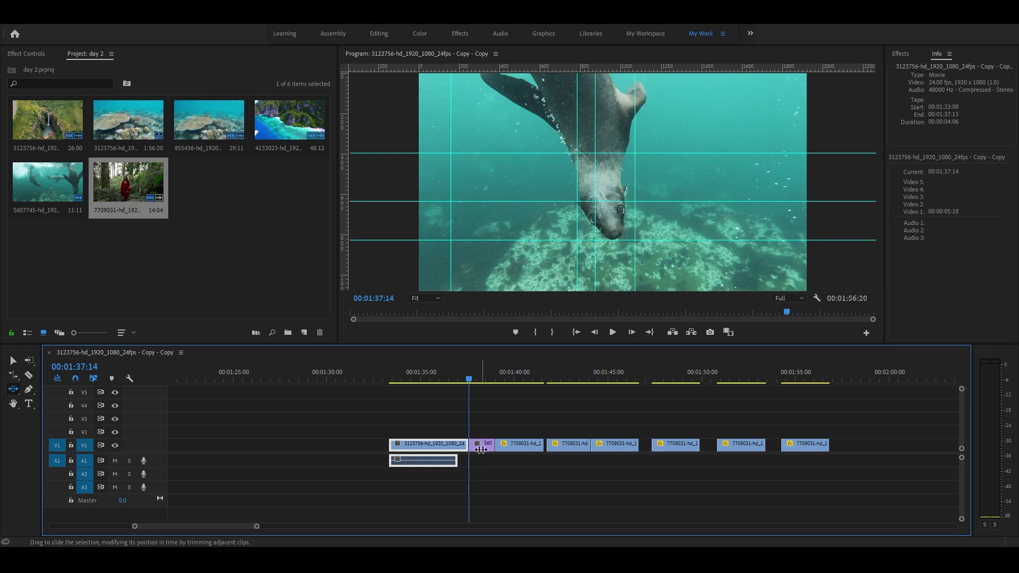
key("v")
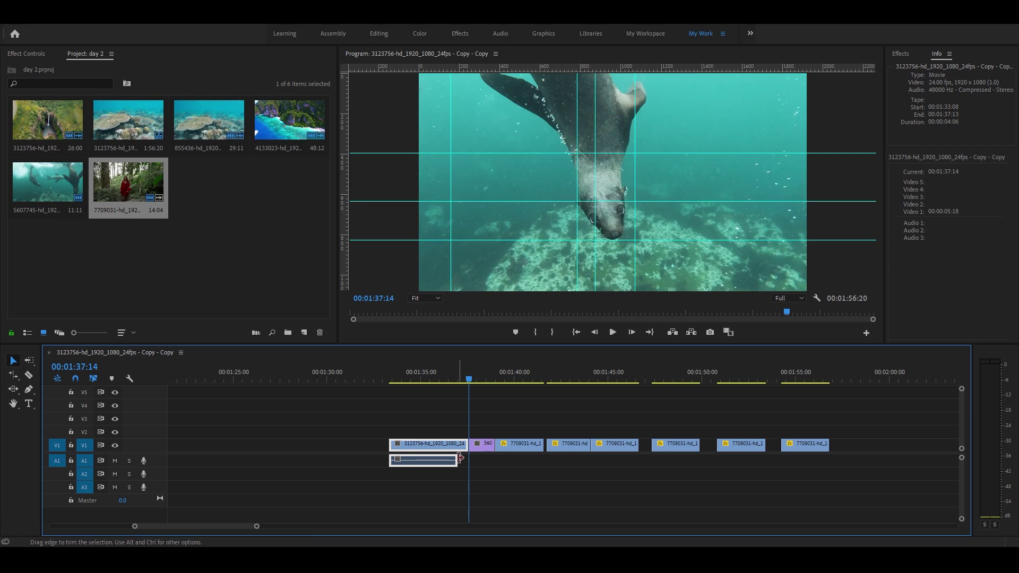
left_click_drag(462, 380, 446, 380)
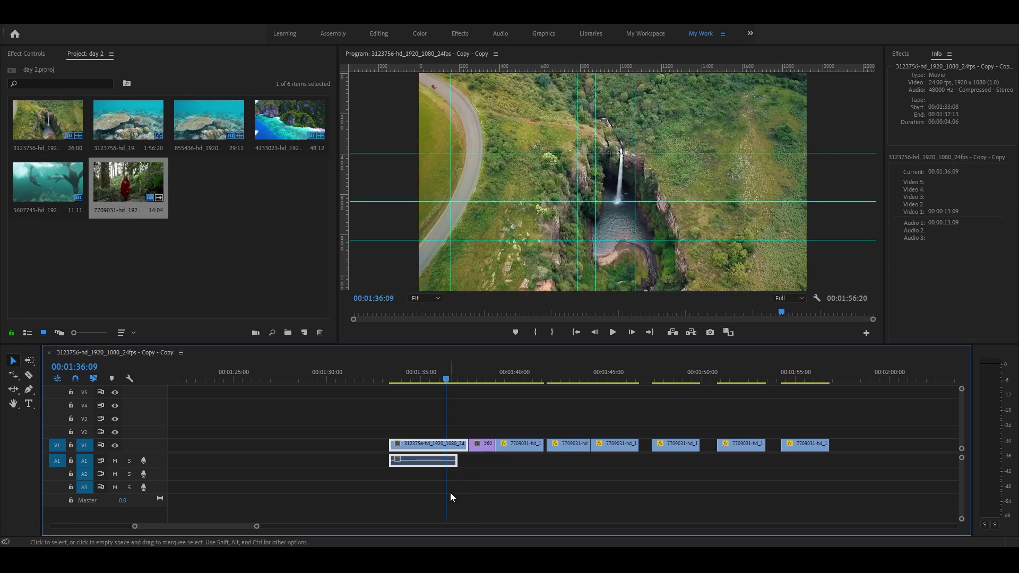
- Slide the seal clip later to start at the playhead near 00:01:36:15
left_click_drag(448, 380, 450, 380)
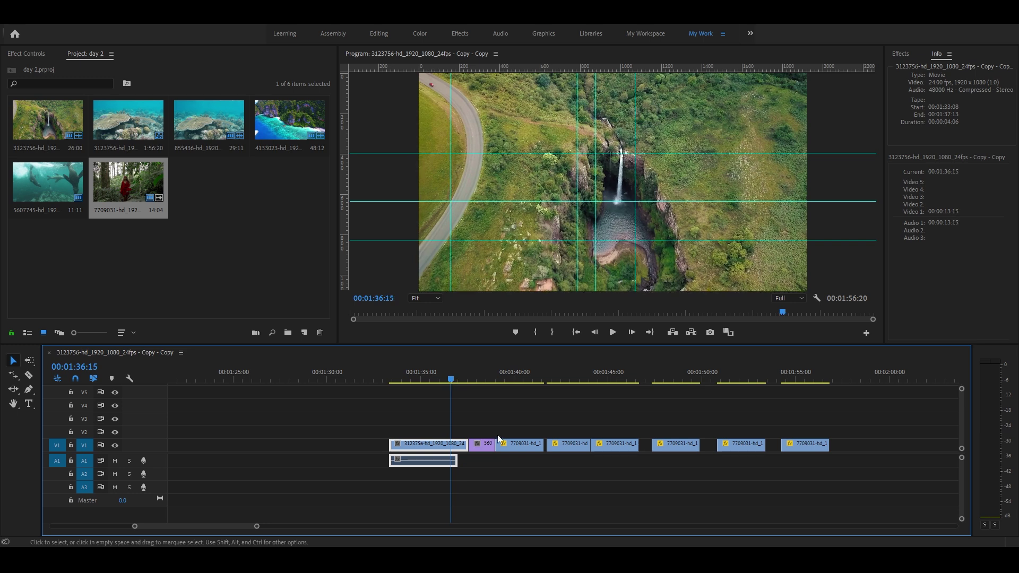
left_click(483, 448)
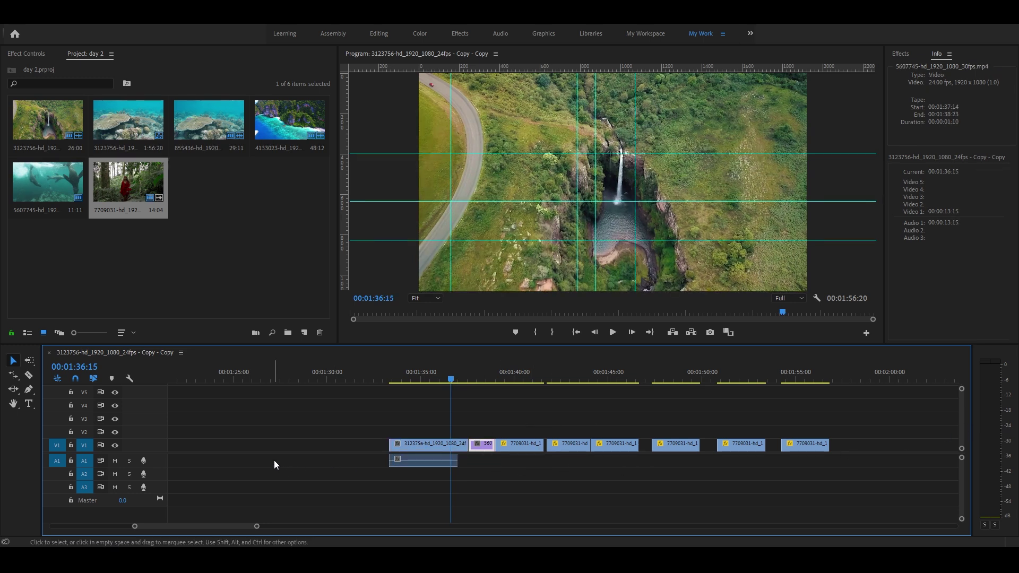
left_click(14, 389)
left_click_drag(418, 444, 404, 445)
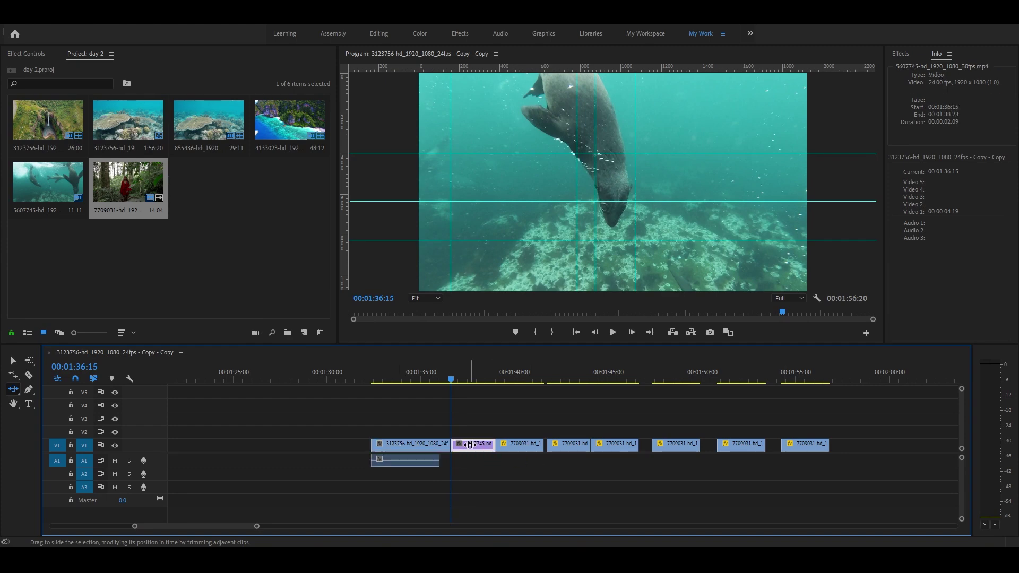
left_click_drag(470, 445, 479, 462)
mouse_move(473, 447)
left_mouse_down()
mouse_move(492, 449)
mouse_move(491, 481)
left_mouse_up()
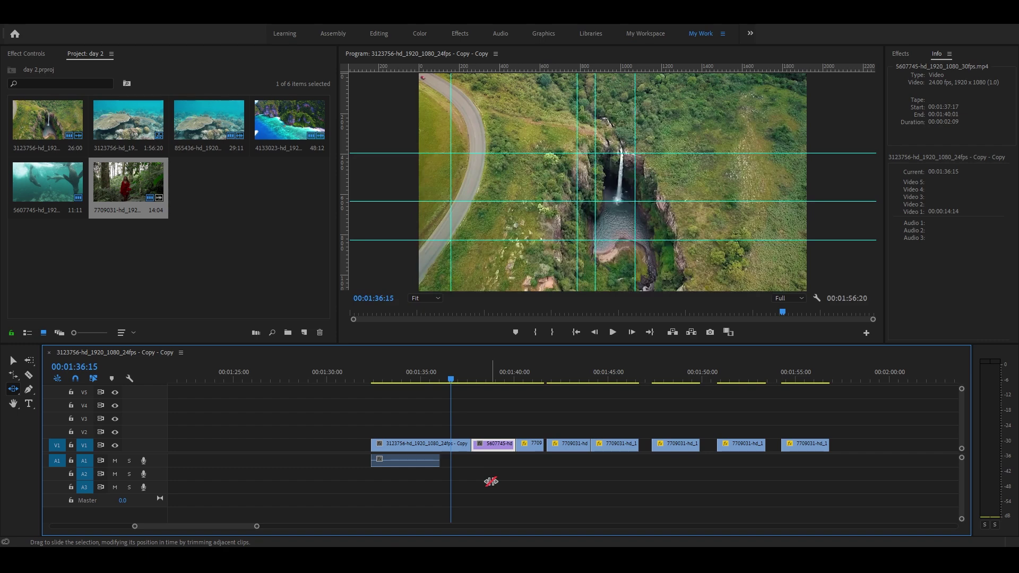
left_click_drag(490, 446, 470, 447)
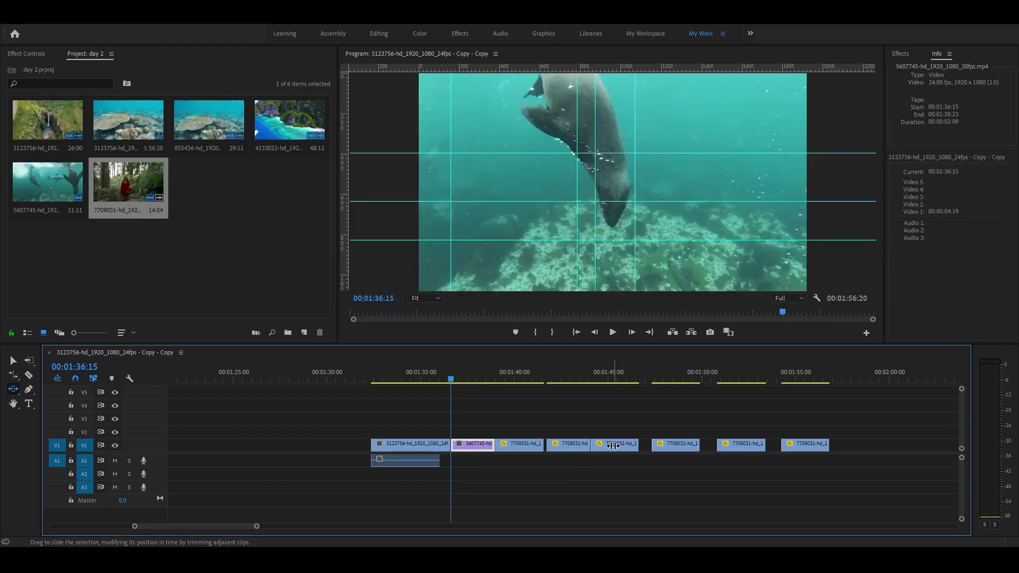
- Nudge the forest clip a frame and fine-tune the seal clip to 00:01:36:01–00:01:38:09
left_click(613, 447)
left_click_drag(613, 446, 611, 449)
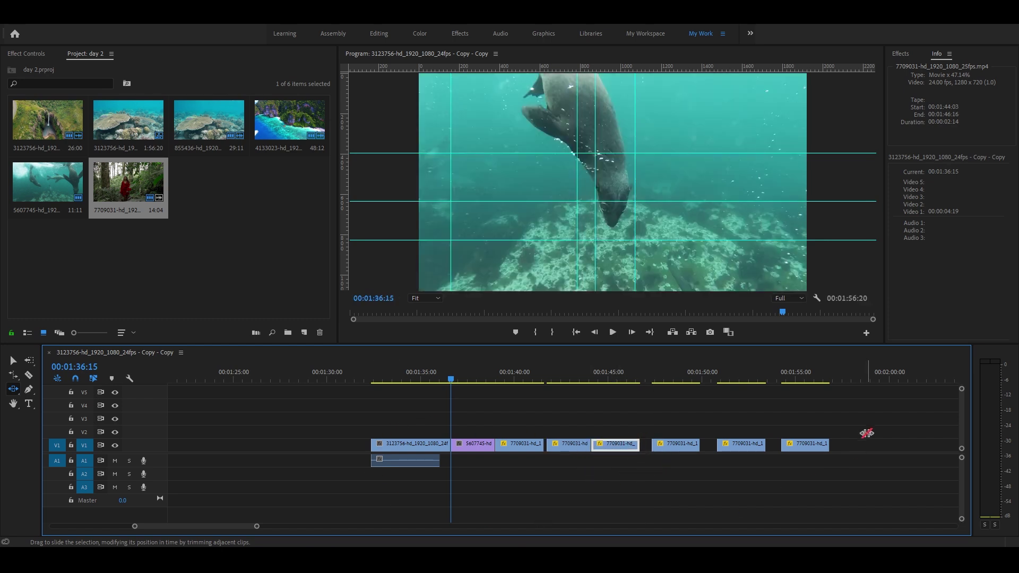
left_click_drag(466, 446, 479, 447)
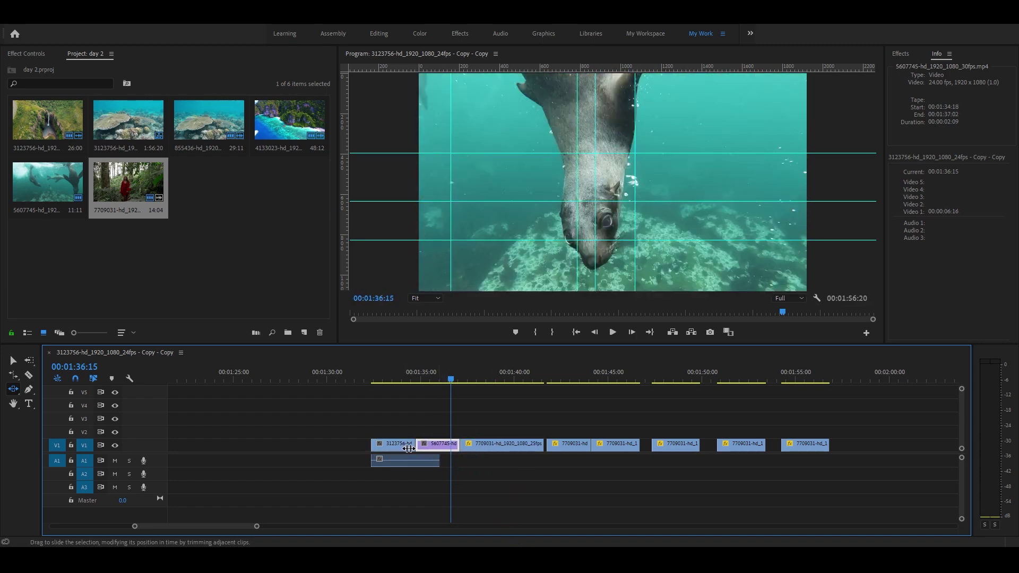
mouse_move(434, 444)
left_mouse_down()
mouse_move(497, 441)
mouse_move(465, 445)
left_mouse_up()
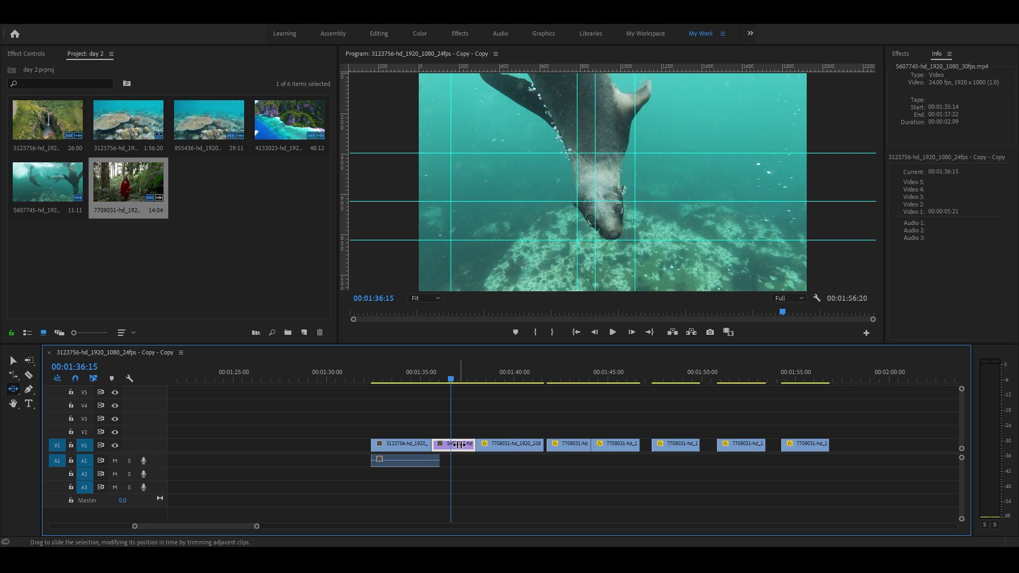
left_click_drag(452, 445, 458, 452)
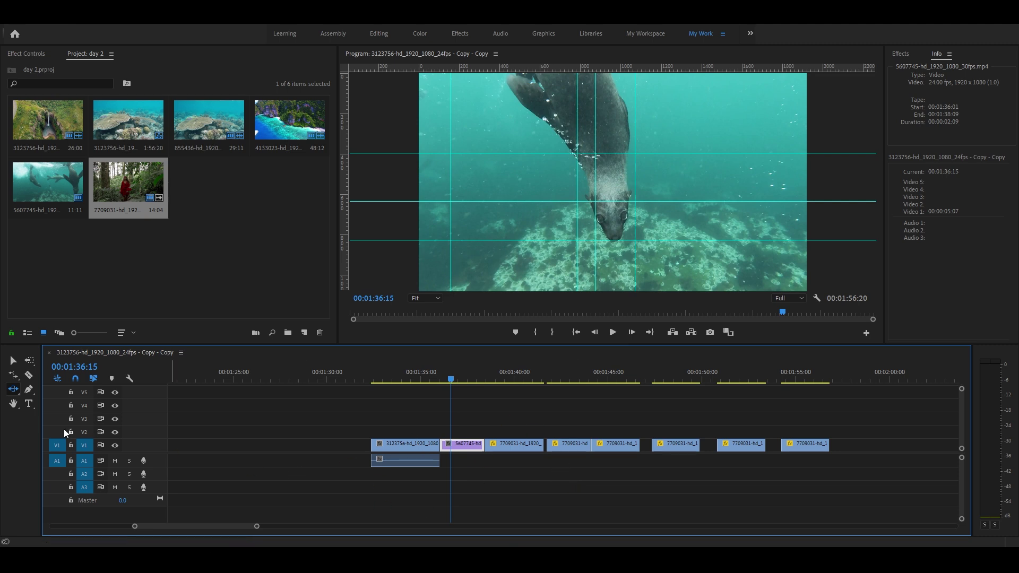
- Draw a four-corner grey polygon over the seal with the Pen tool
left_click(15, 390)
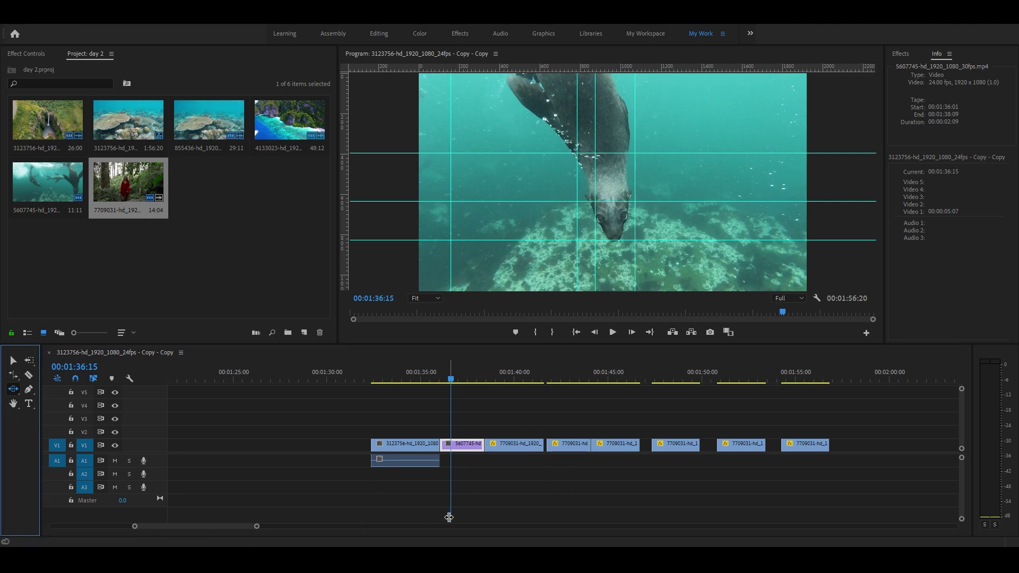
left_click(25, 392)
left_click(495, 188)
left_click(654, 178)
left_click(621, 225)
left_click(504, 235)
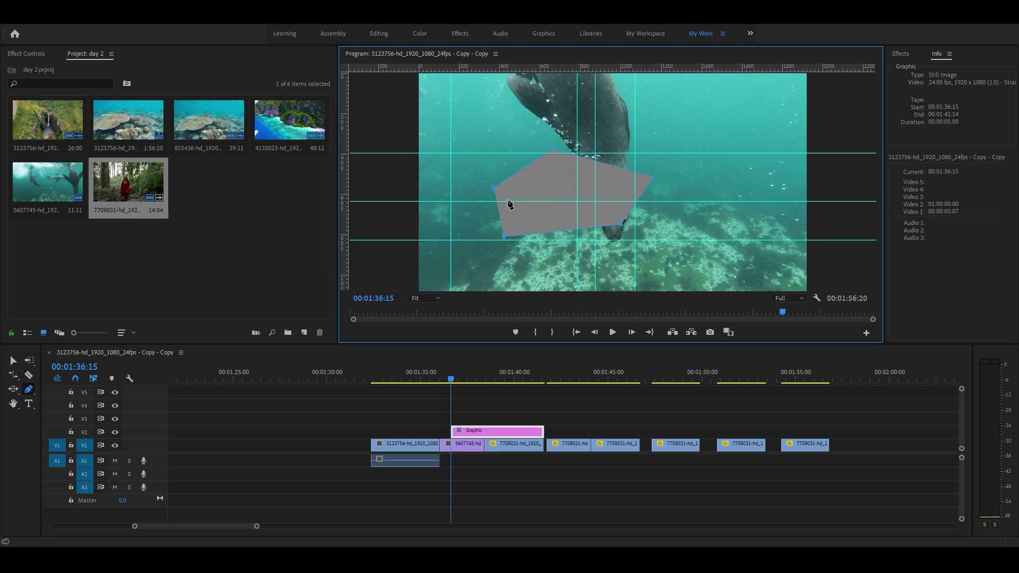
left_click(494, 188)
- Delete the polygon graphic and a stray pen graphic from V2, then reselect the seal clip
key("v")
mouse_move(551, 208)
left_mouse_down()
mouse_move(539, 129)
mouse_move(549, 173)
left_mouse_up()
left_click(470, 429)
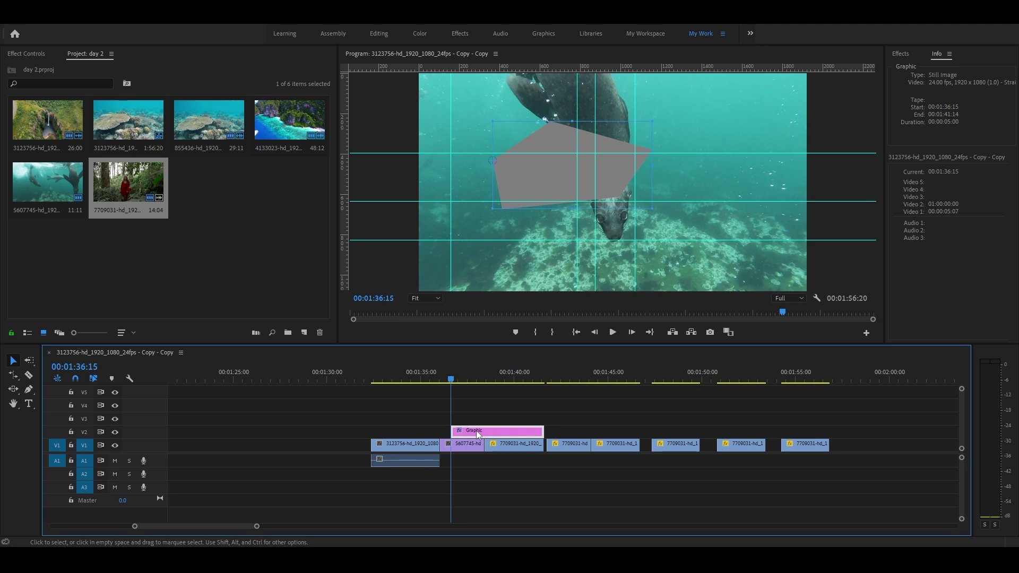
key("Delete")
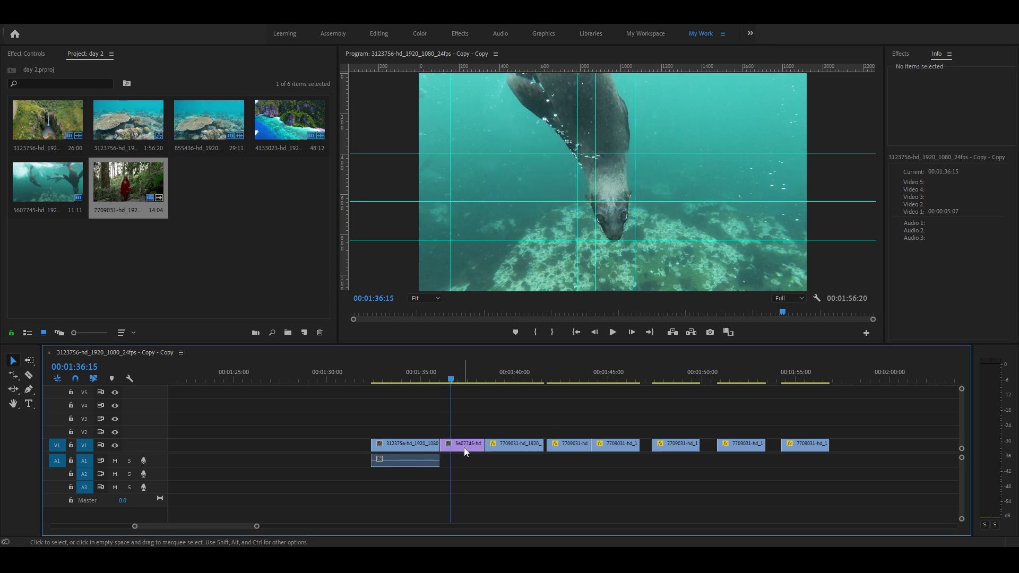
left_click(464, 445)
left_click(29, 389)
left_click(421, 179)
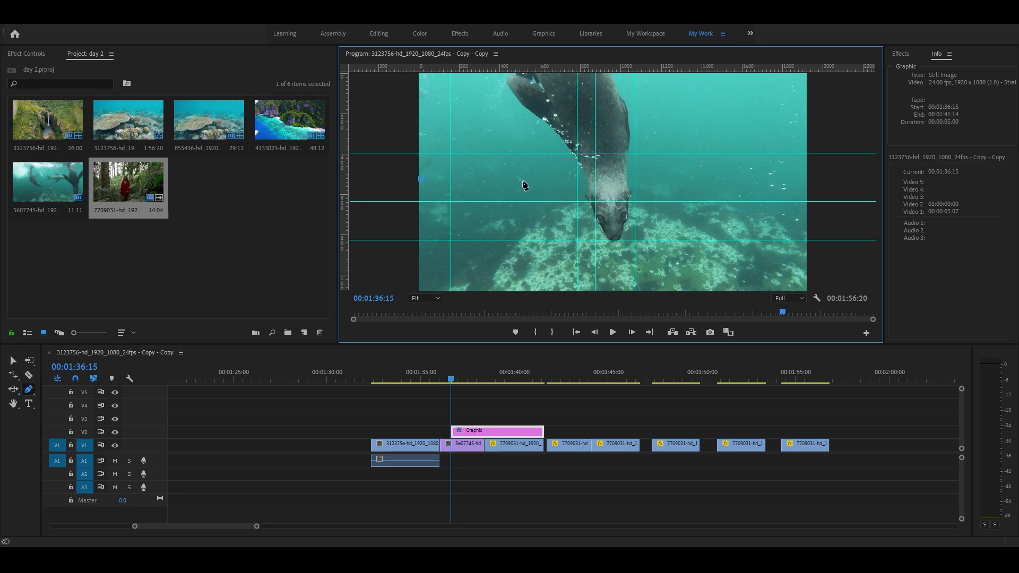
key("Delete")
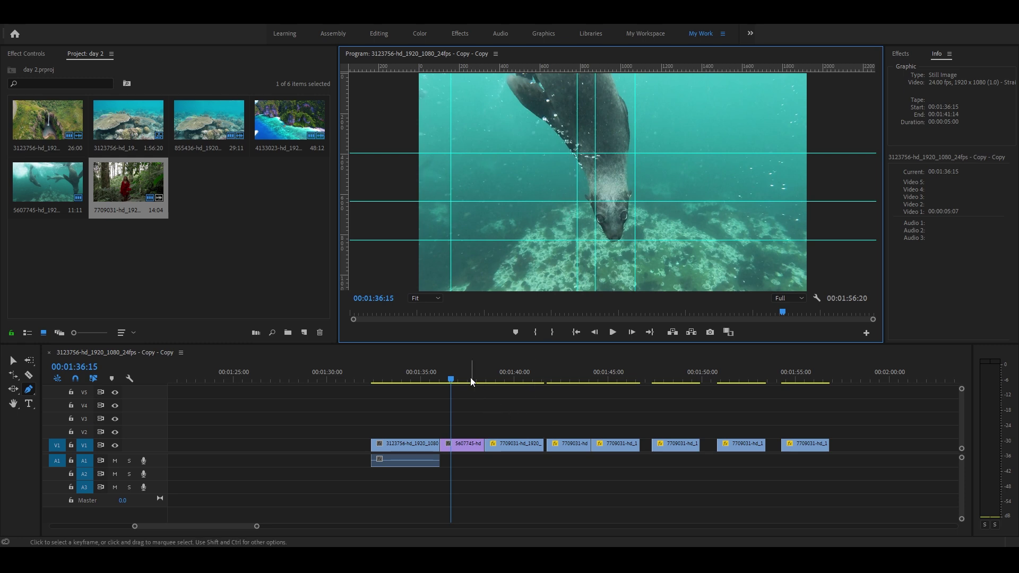
left_click(453, 446)
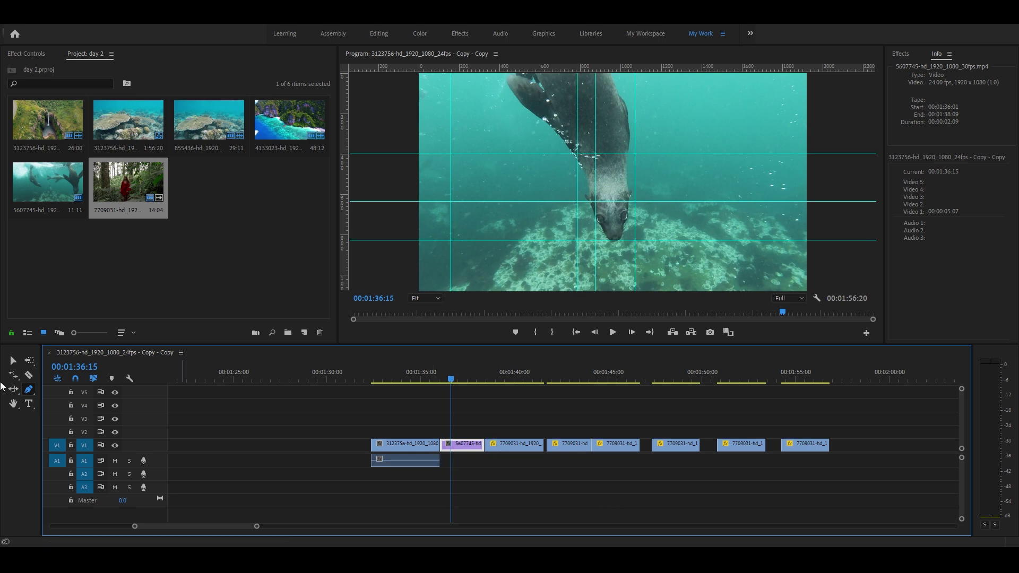
left_click(28, 391)
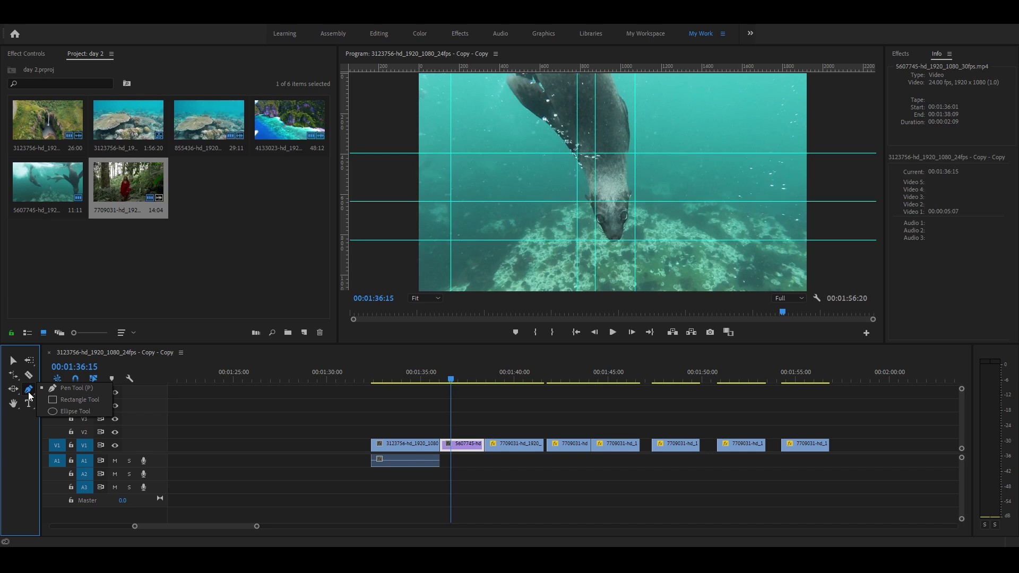
left_click(51, 391)
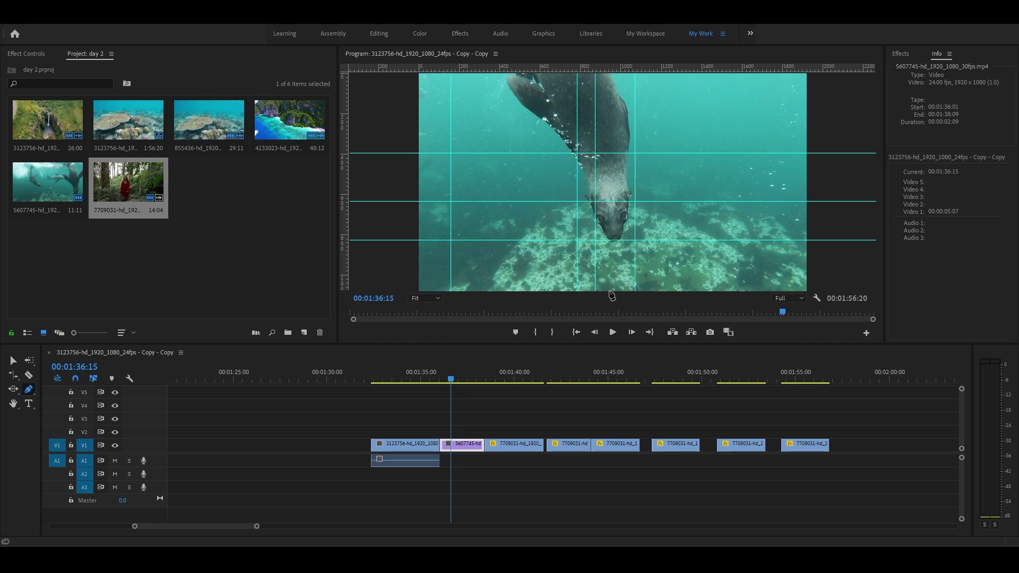
left_click(26, 394)
mouse_move(26, 396)
left_mouse_down()
mouse_move(100, 413)
mouse_move(91, 402)
left_mouse_up()
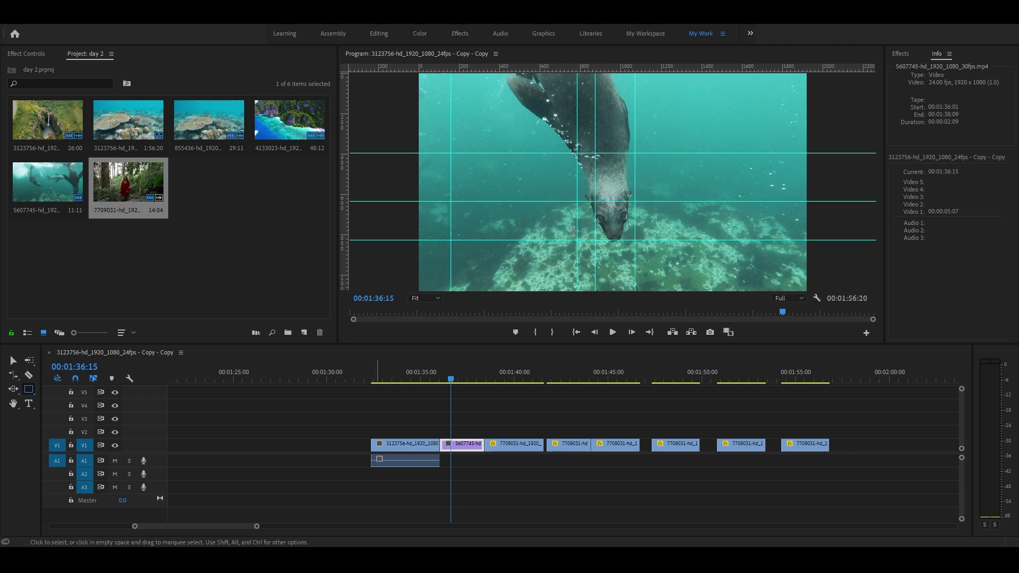
left_click_drag(512, 139, 649, 208)
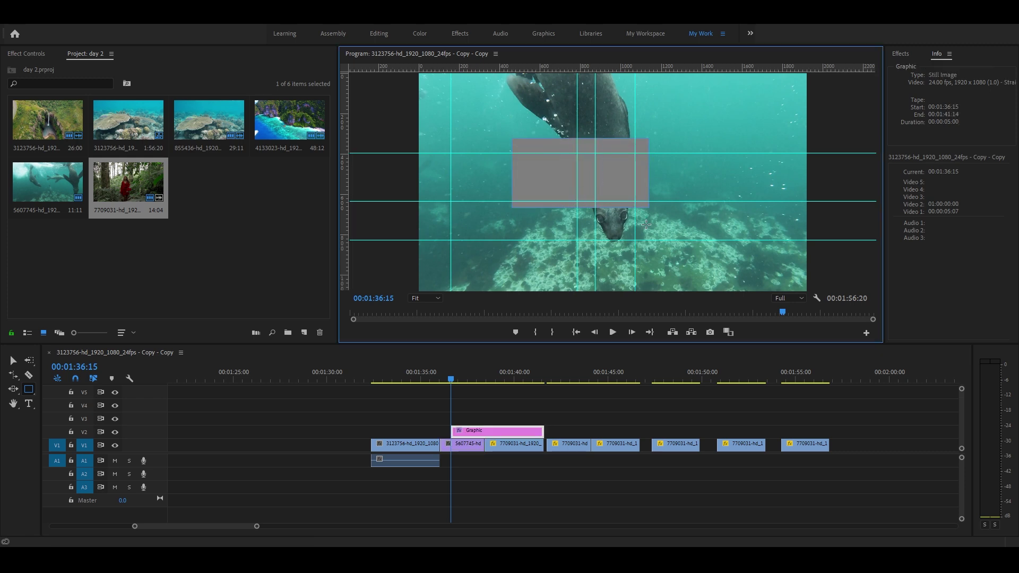
key("ctrl+z")
left_click_drag(25, 393, 100, 413)
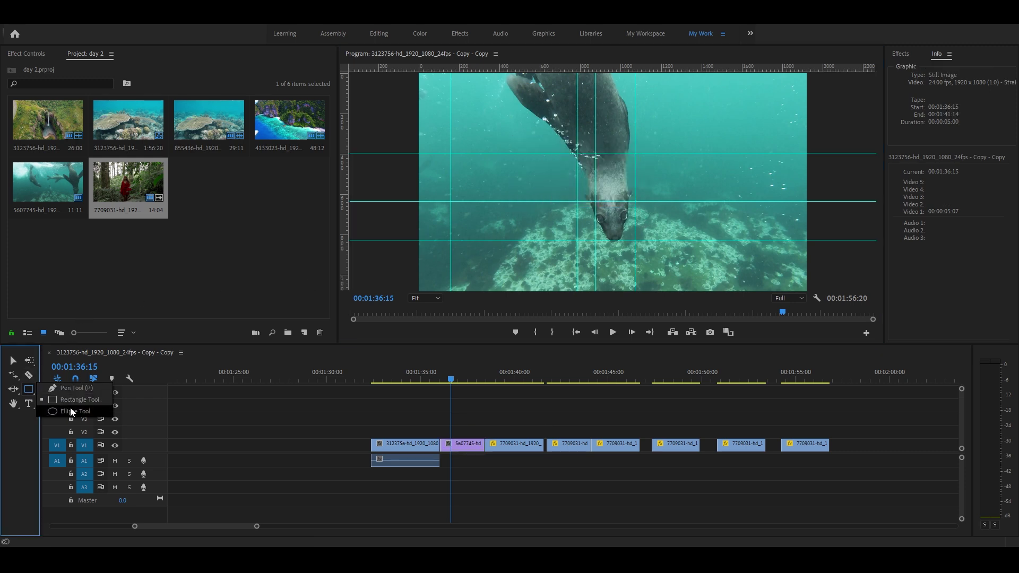
mouse_move(554, 112)
left_mouse_down()
mouse_move(661, 201)
mouse_move(667, 240)
left_mouse_up()
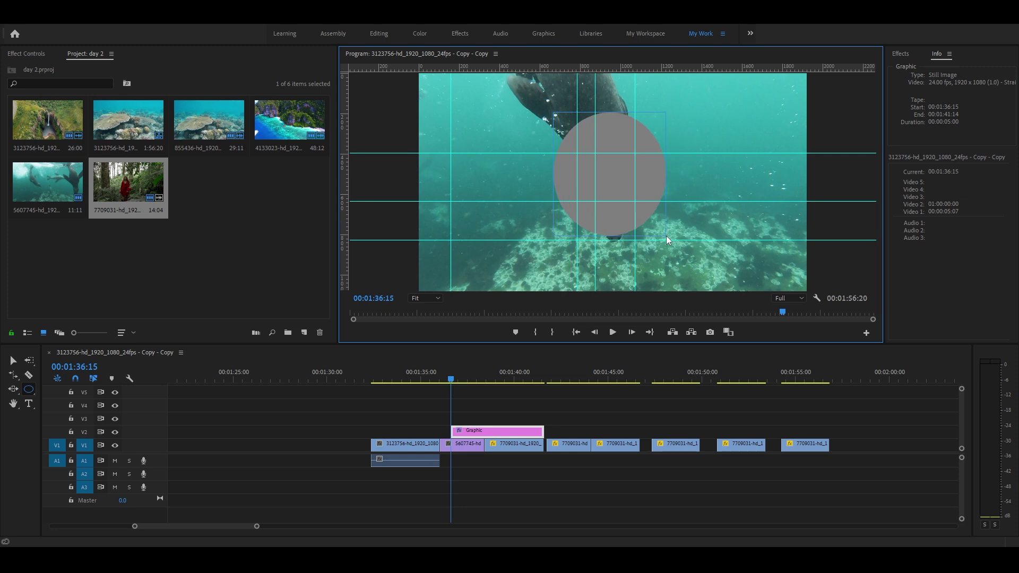
key("ctrl+z")
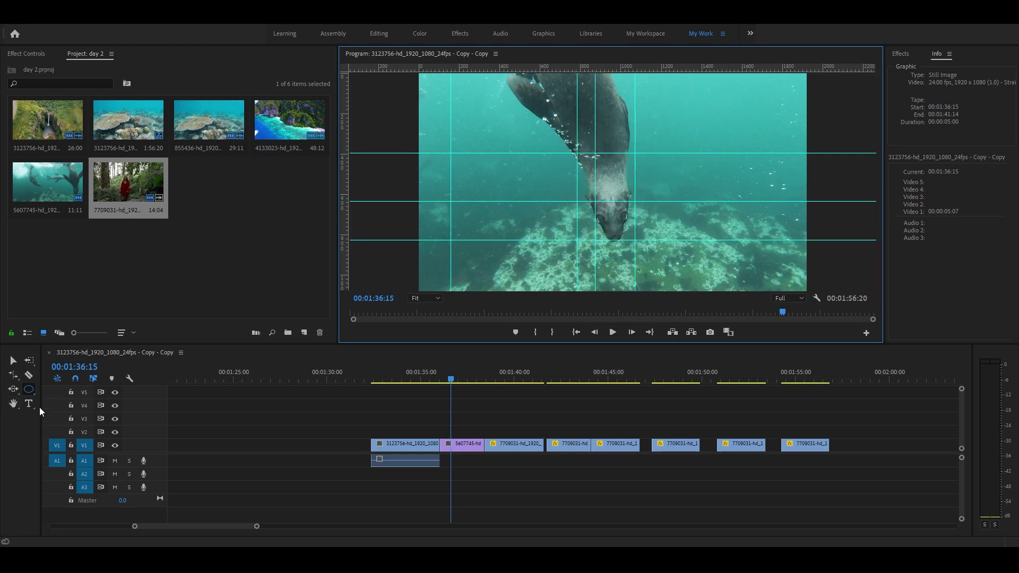
left_click(30, 390)
mouse_move(562, 139)
left_mouse_down()
mouse_move(624, 182)
mouse_move(595, 167)
mouse_move(613, 195)
mouse_move(637, 127)
left_mouse_up()
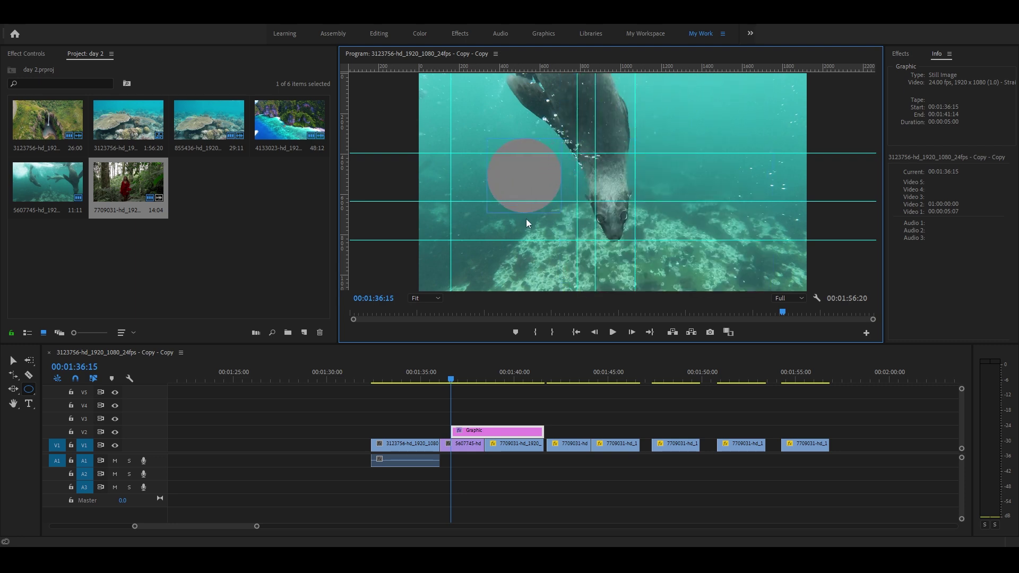
left_click_drag(637, 126, 702, 279)
left_click(516, 433)
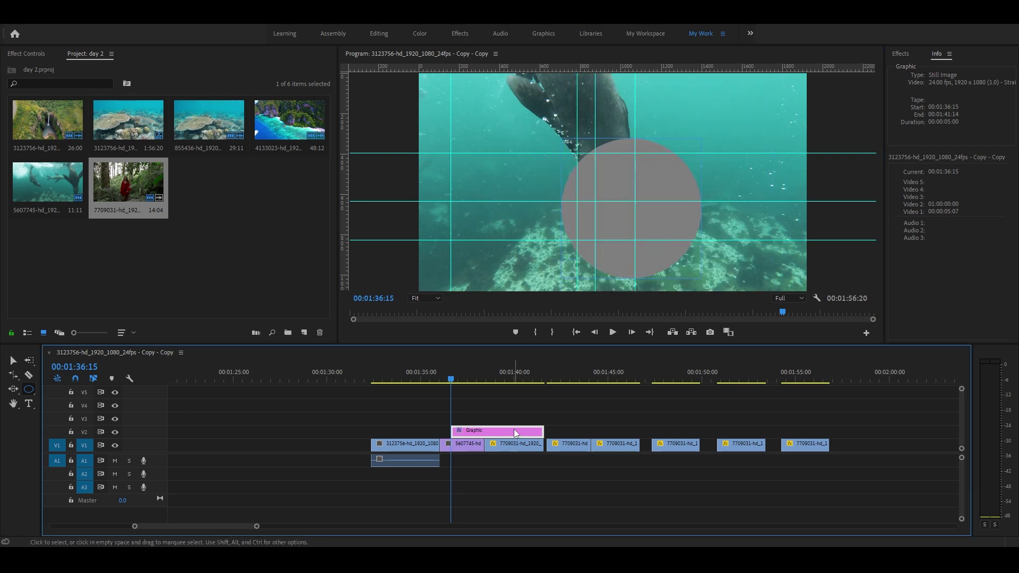
key("Delete")
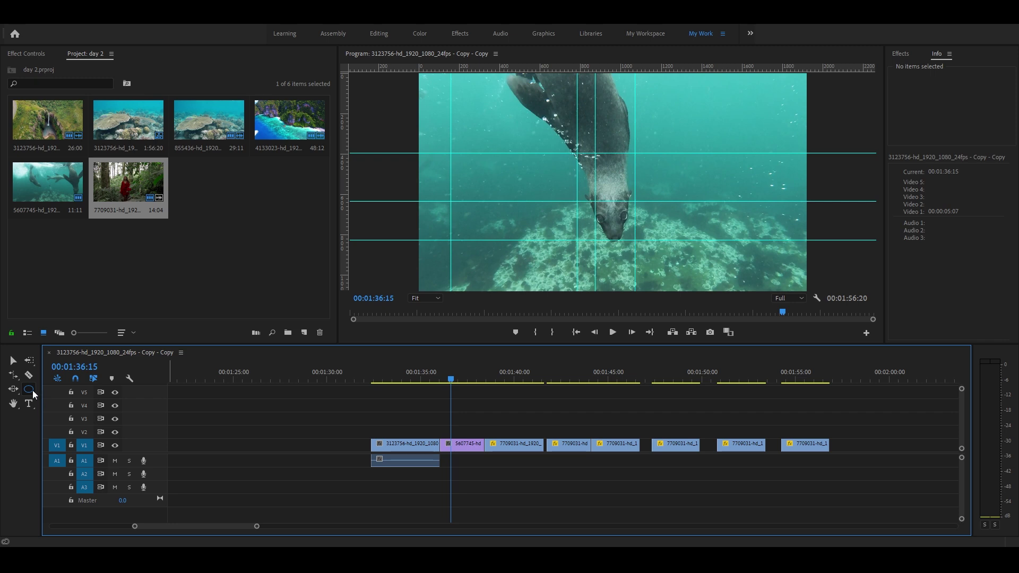
left_click(32, 390)
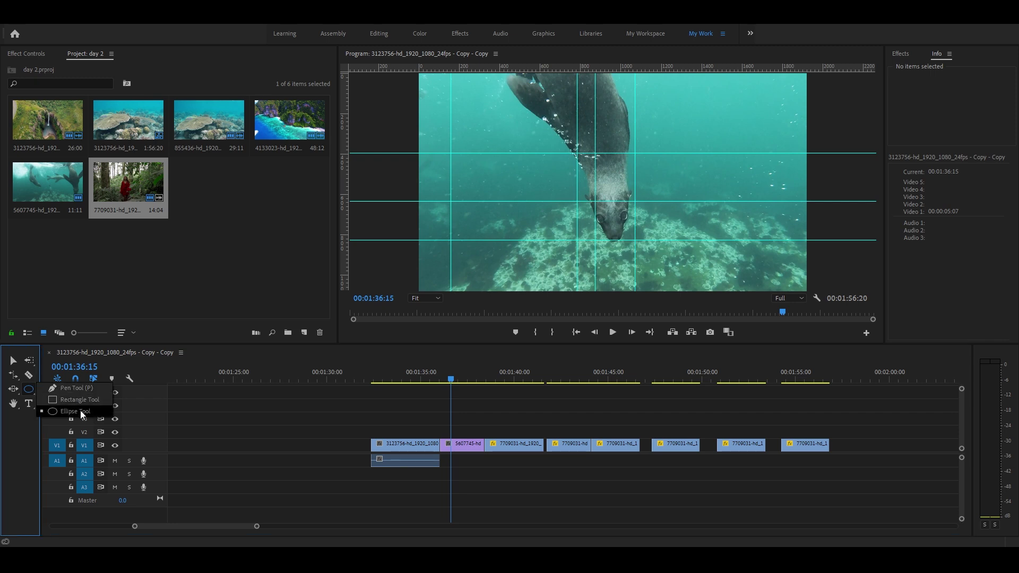
- Pan the timeline with the Hand tool and step the playhead to 01:36:18
left_click(68, 388)
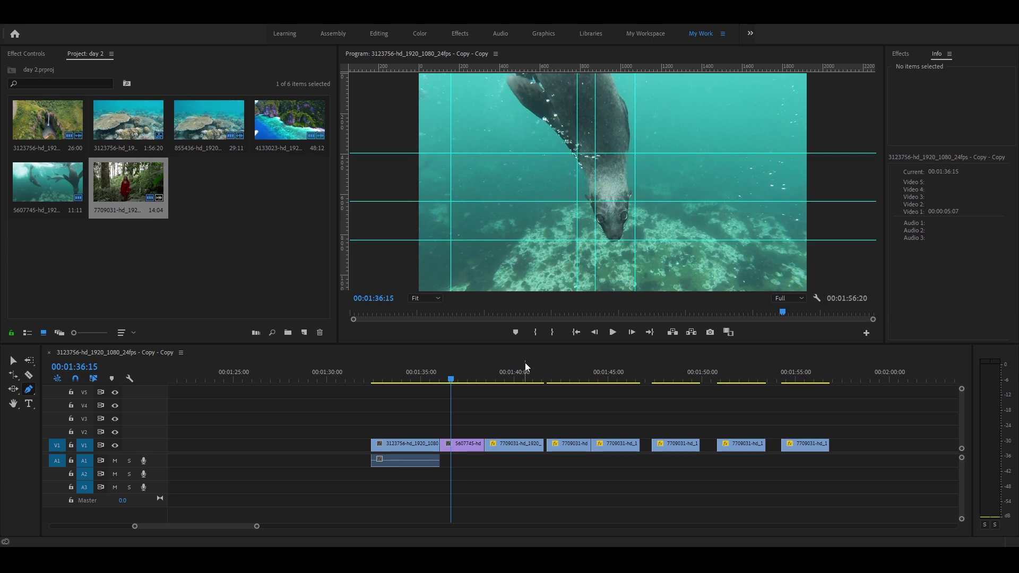
left_click(12, 405)
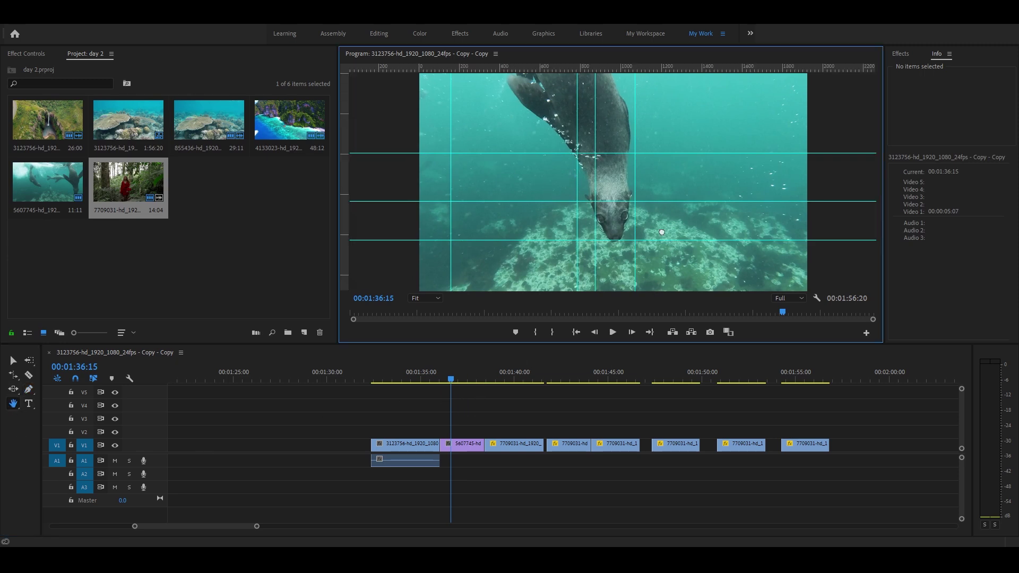
mouse_move(572, 410)
left_mouse_down()
mouse_move(480, 411)
mouse_move(662, 414)
mouse_move(541, 399)
left_mouse_up()
key("Right")
key("Right")
key("Right")
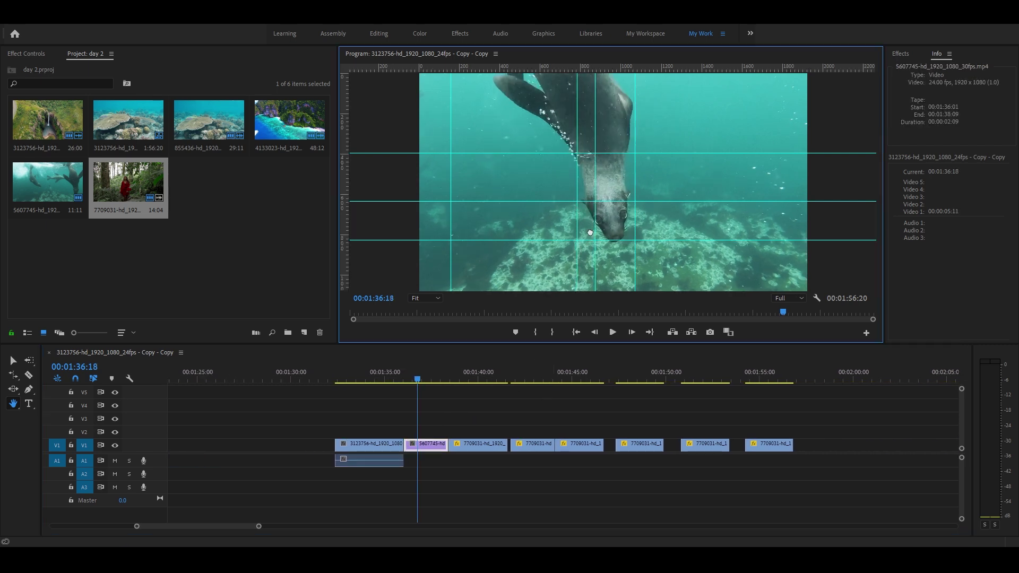
left_click_drag(246, 227, 202, 228)
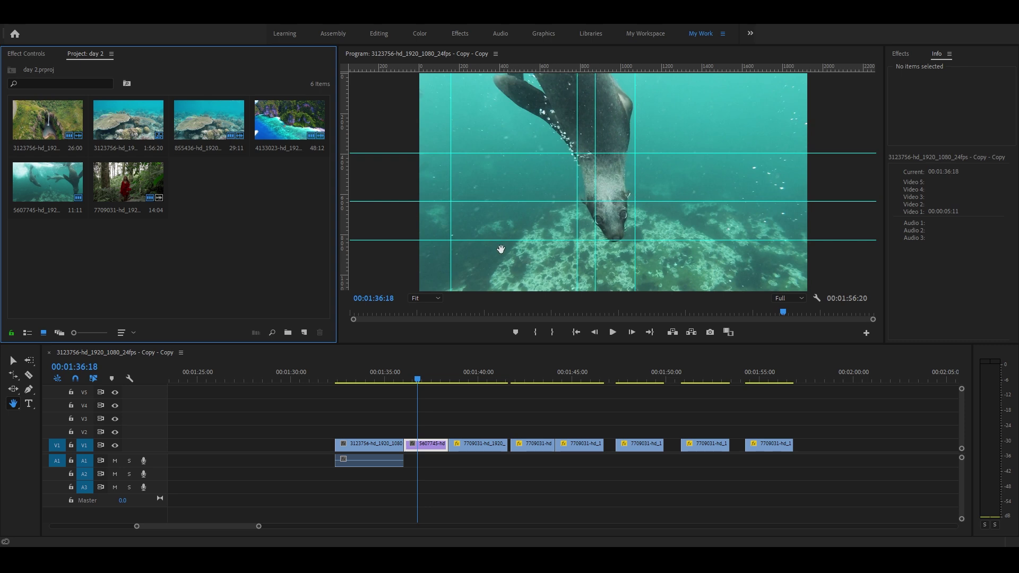
- Set the Program view to 25% and show the seal clip's Motion settings in Effect Controls
left_click(424, 299)
left_click(421, 339)
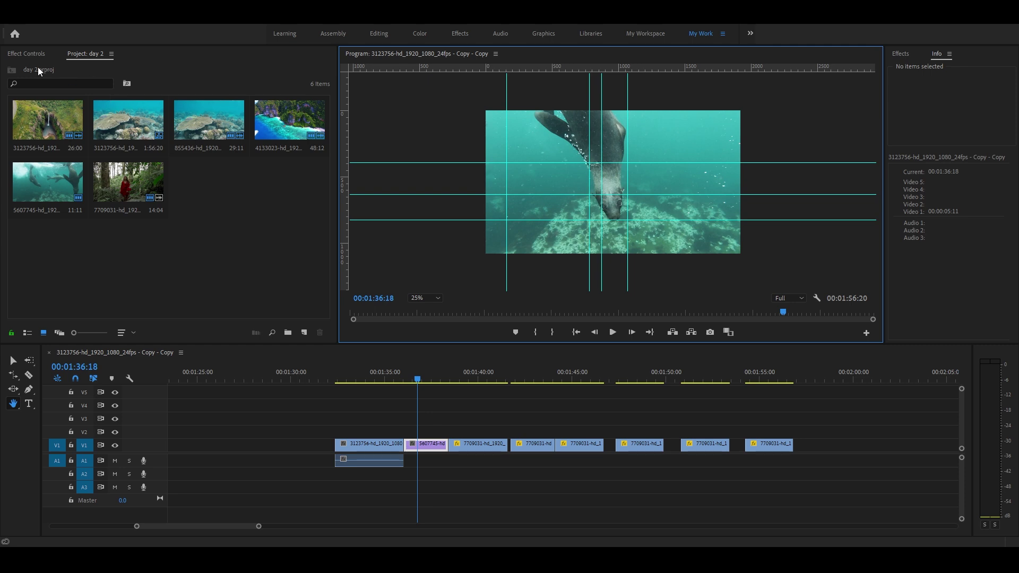
key("shift+5")
left_click(34, 97)
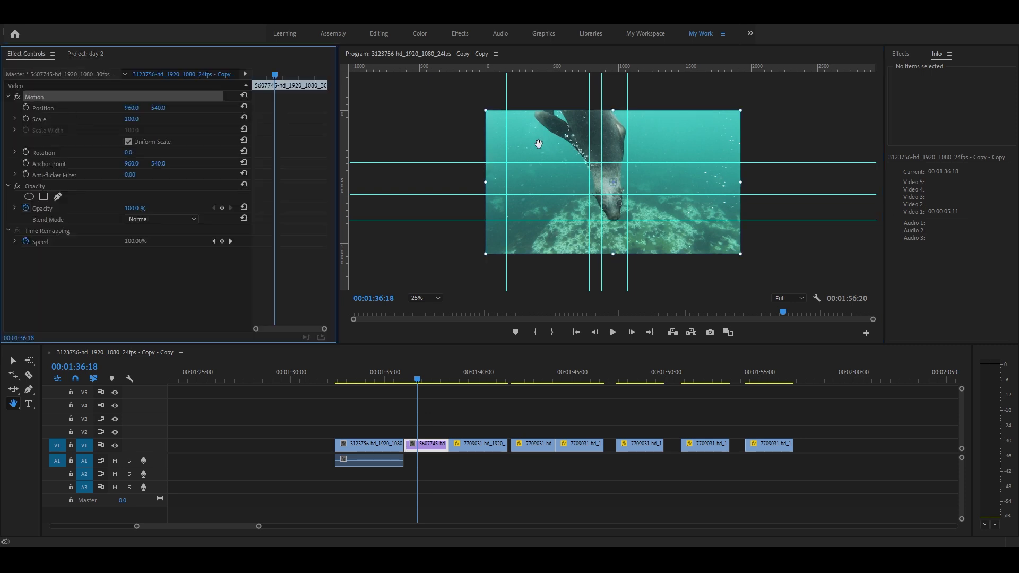
mouse_move(536, 142)
left_mouse_down()
mouse_move(586, 183)
mouse_move(531, 162)
left_mouse_up()
- Drag the seal frame in the program view, then undo to keep it at 960, 540
left_click_drag(512, 401, 469, 436)
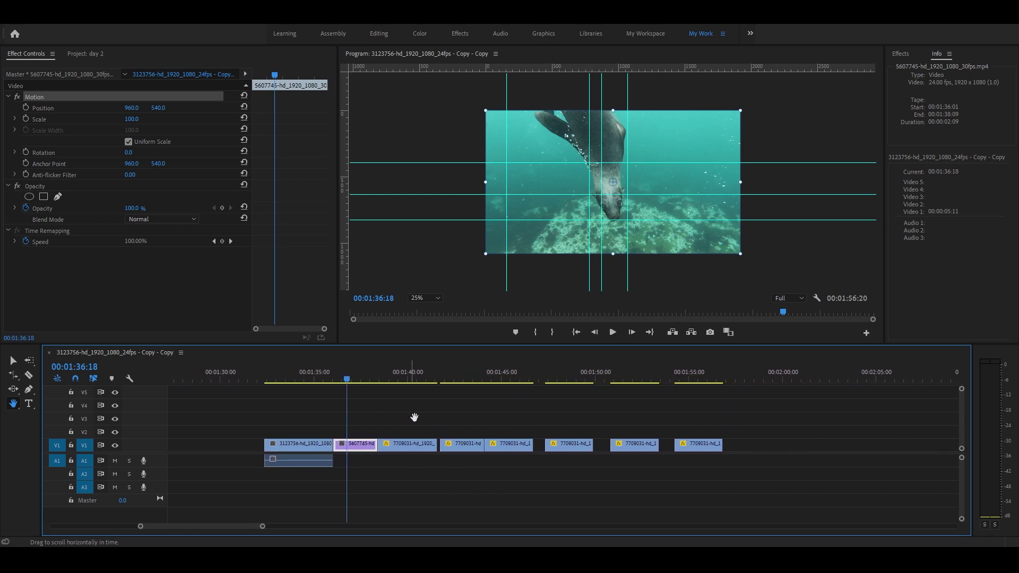
left_click_drag(469, 437, 609, 303)
left_click_drag(564, 228, 609, 286)
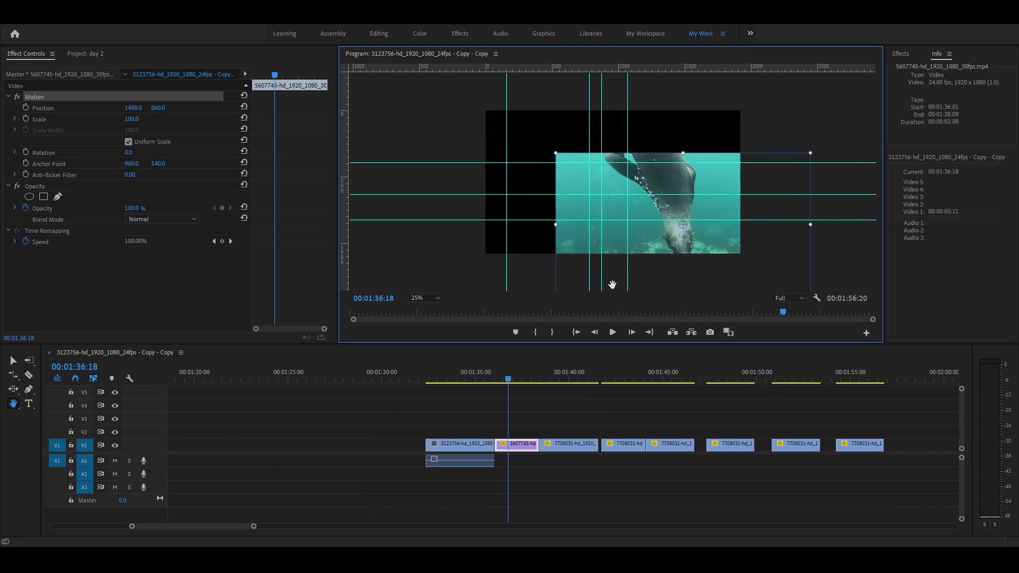
key("ctrl+z")
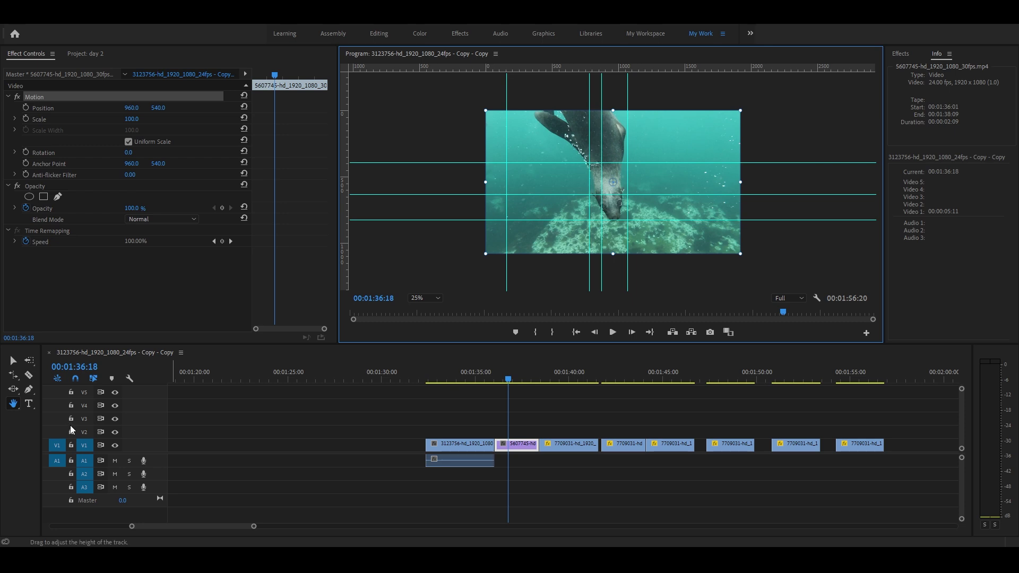
left_click(13, 405)
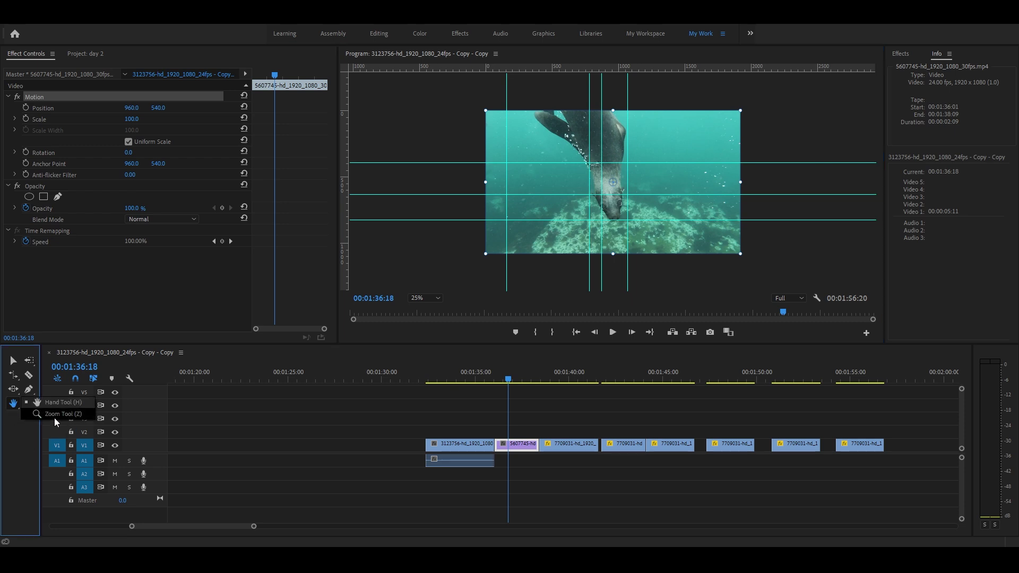
left_click(58, 414)
- Zoom the timeline in on the clips, then back out
left_click(483, 429)
left_click(484, 430)
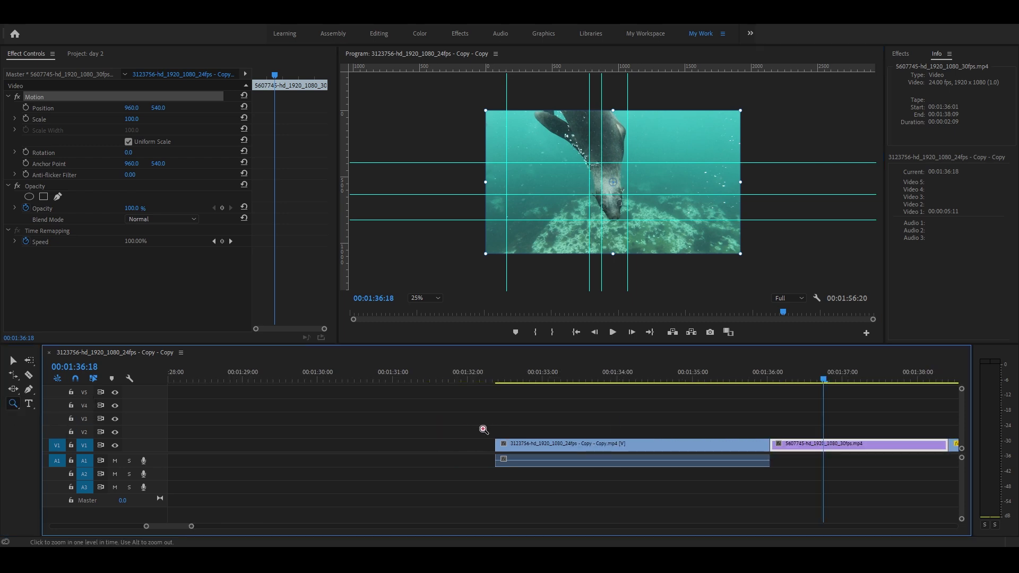
left_click(484, 428, "alt")
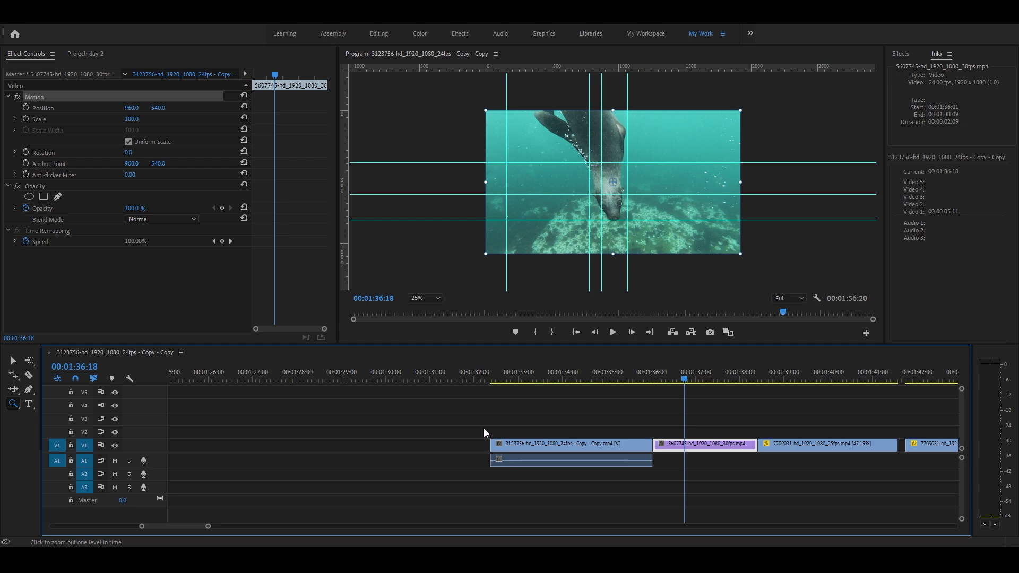
left_click(483, 429, "alt")
left_click(484, 429, "alt")
left_click(486, 428, "alt")
- Zoom closely in on the seal clips, zoom back out, and return to the Hand tool
left_click(506, 424)
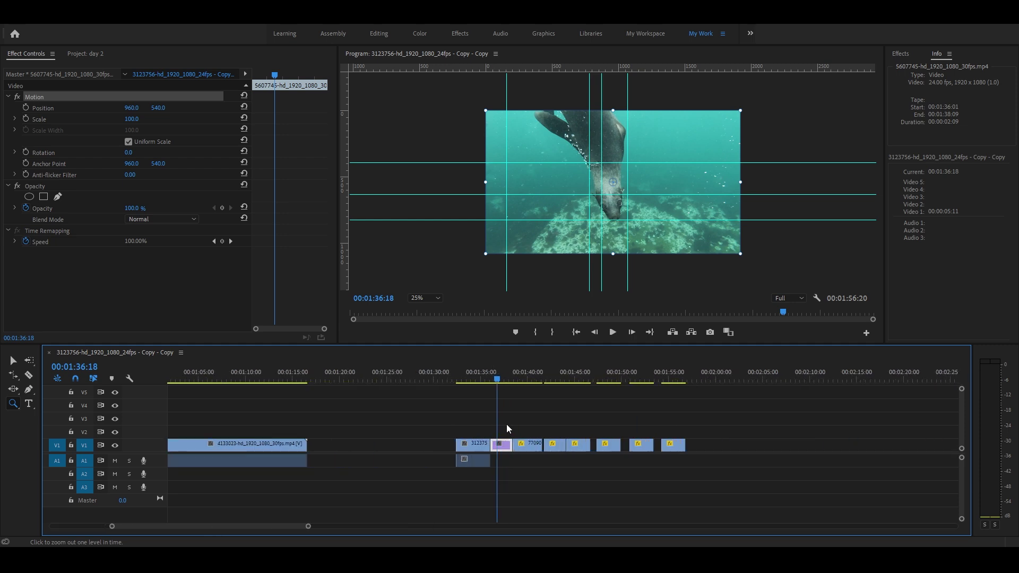
left_click(495, 428)
left_click(453, 422)
left_click(454, 422)
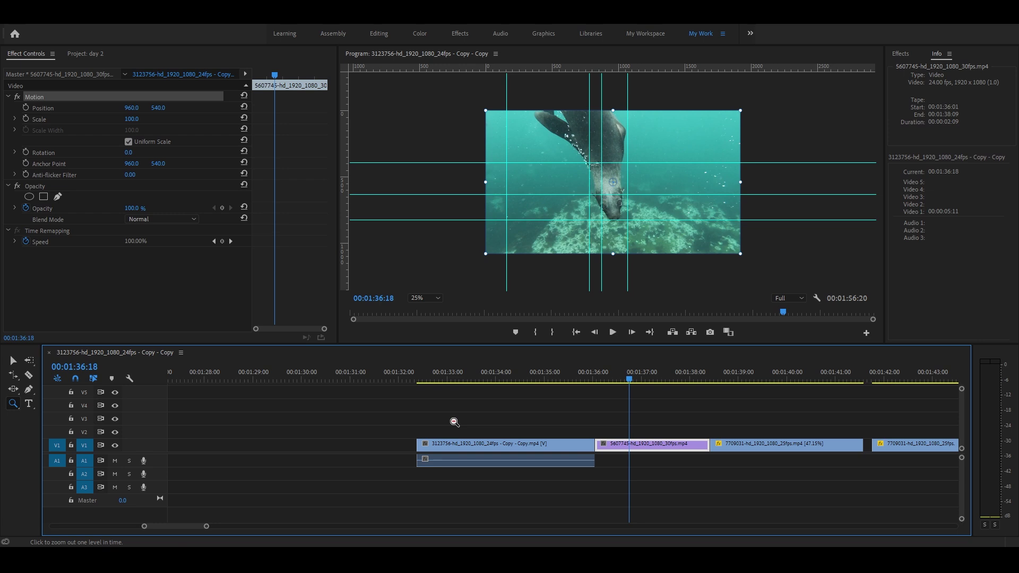
left_click(455, 422, "alt")
left_click(569, 437, "alt")
left_click(568, 436, "alt")
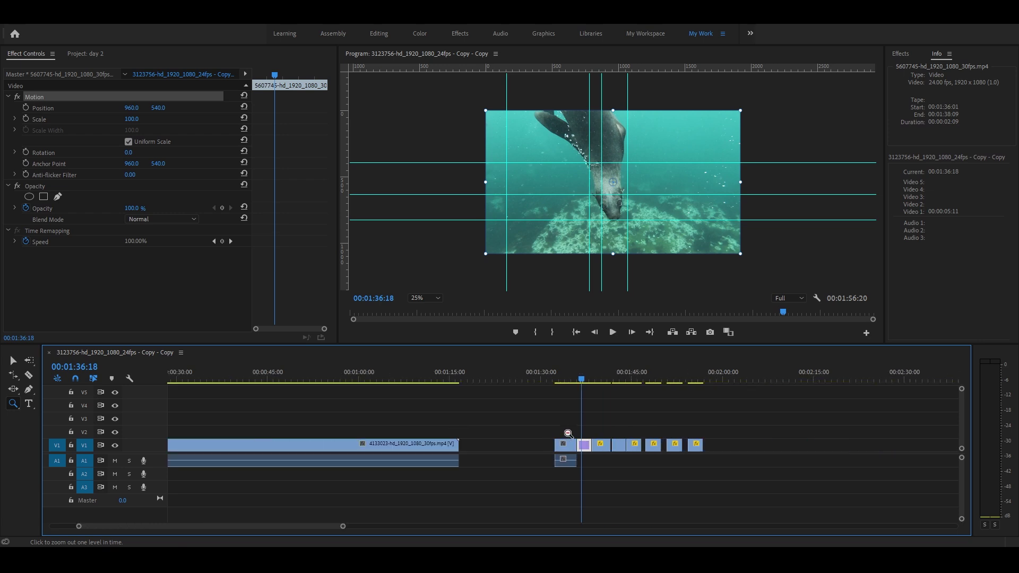
left_click(568, 434, "alt")
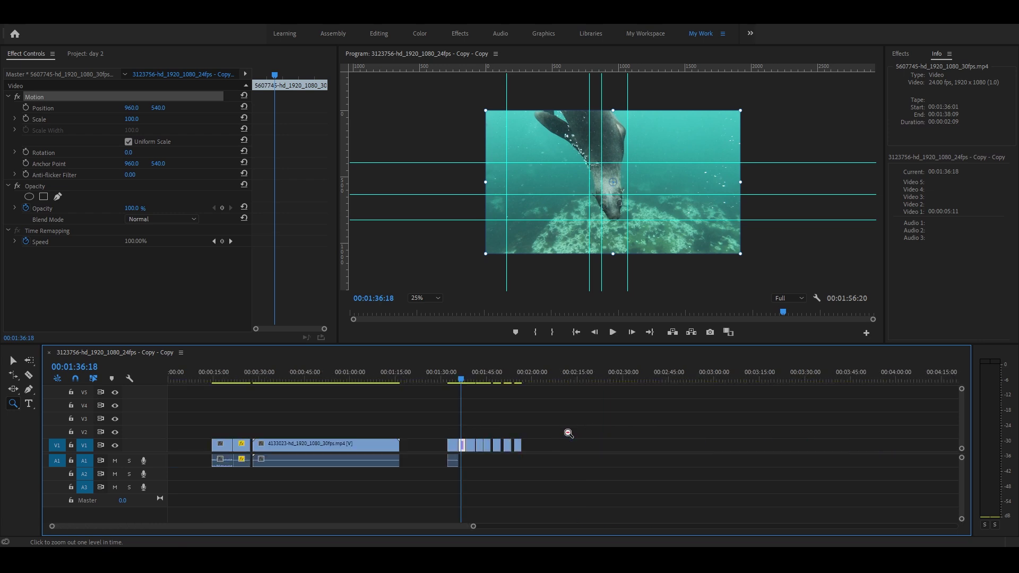
left_click(13, 405)
left_click(48, 404)
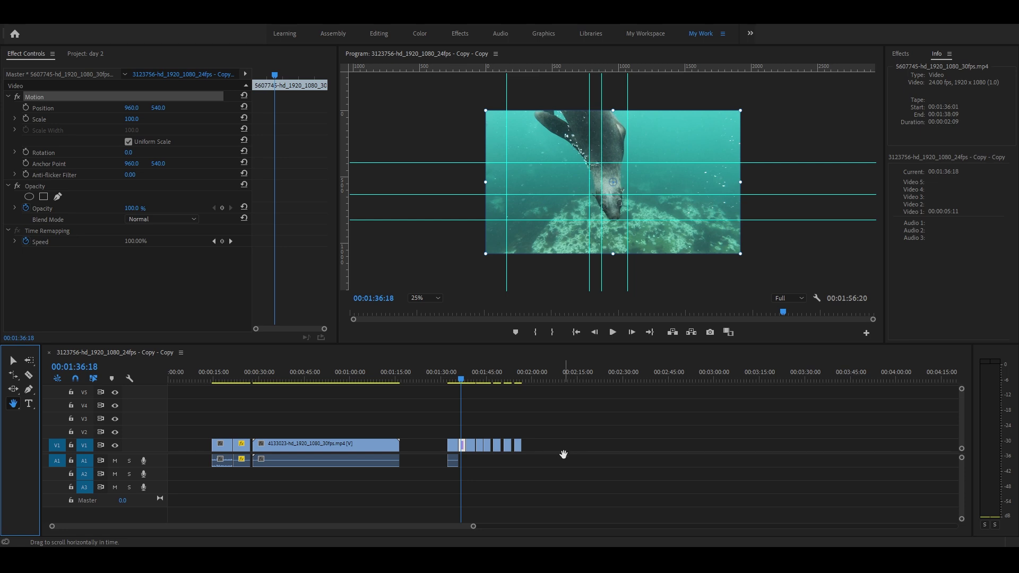
- Scroll-zoom the timeline in and out to inspect the clips
scroll(556, 467, "up", 3)
scroll(554, 466, "down", 10)
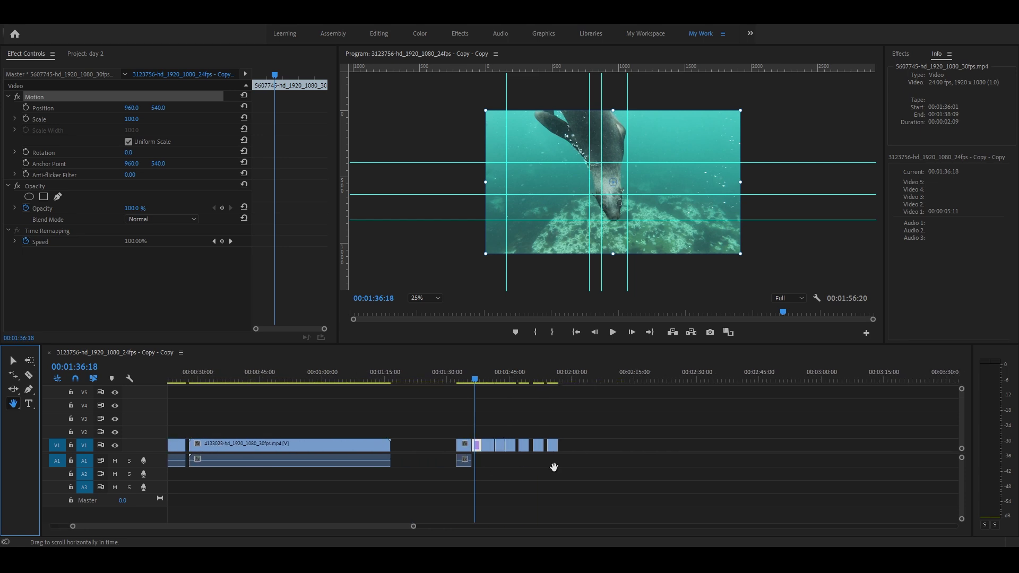
scroll(568, 461, "down", 5)
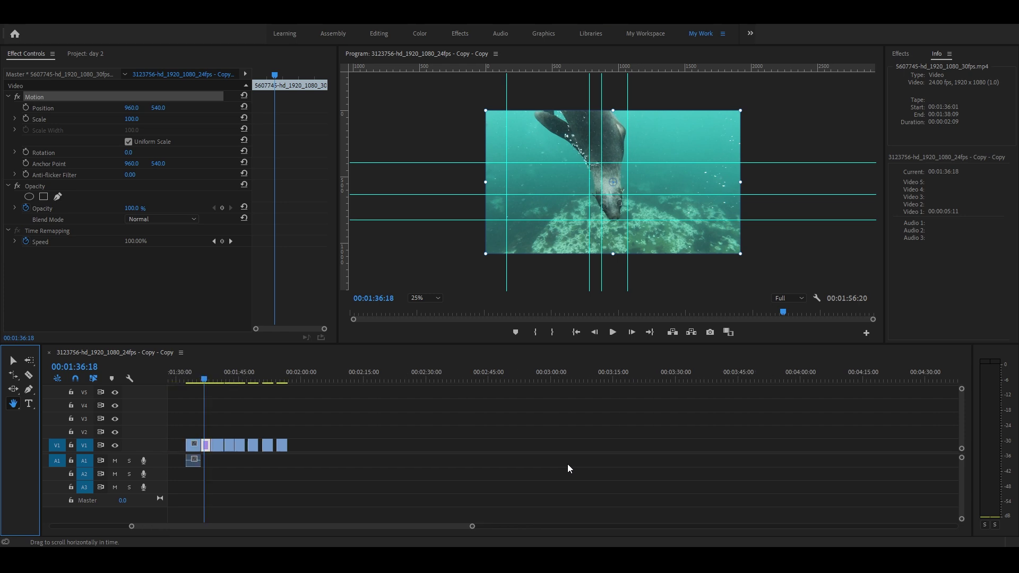
scroll(568, 466, "down", 2)
scroll(568, 464, "up", 3)
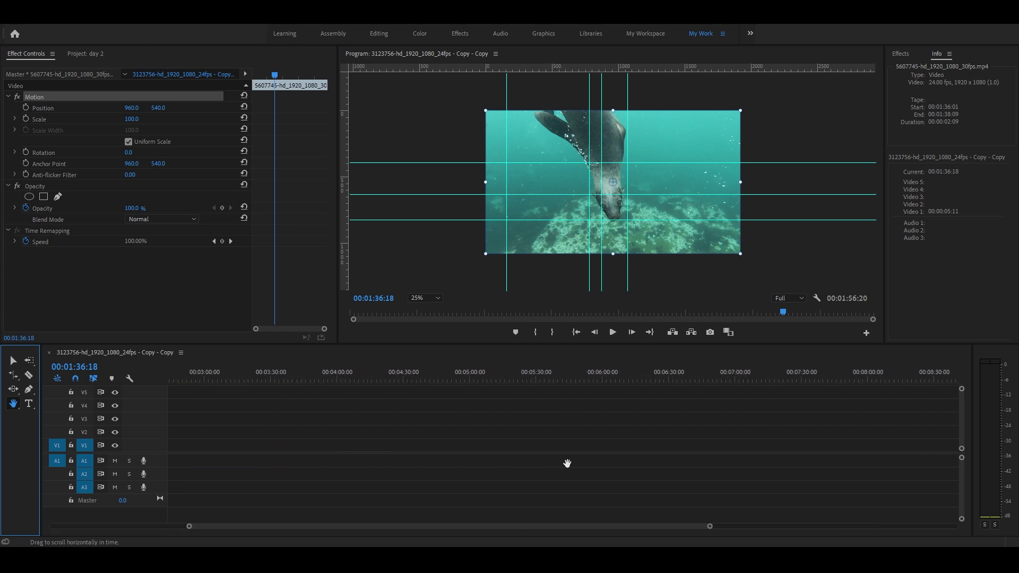
scroll(574, 470, "down", 3)
scroll(575, 470, "up", 2)
scroll(574, 473, "up", 3)
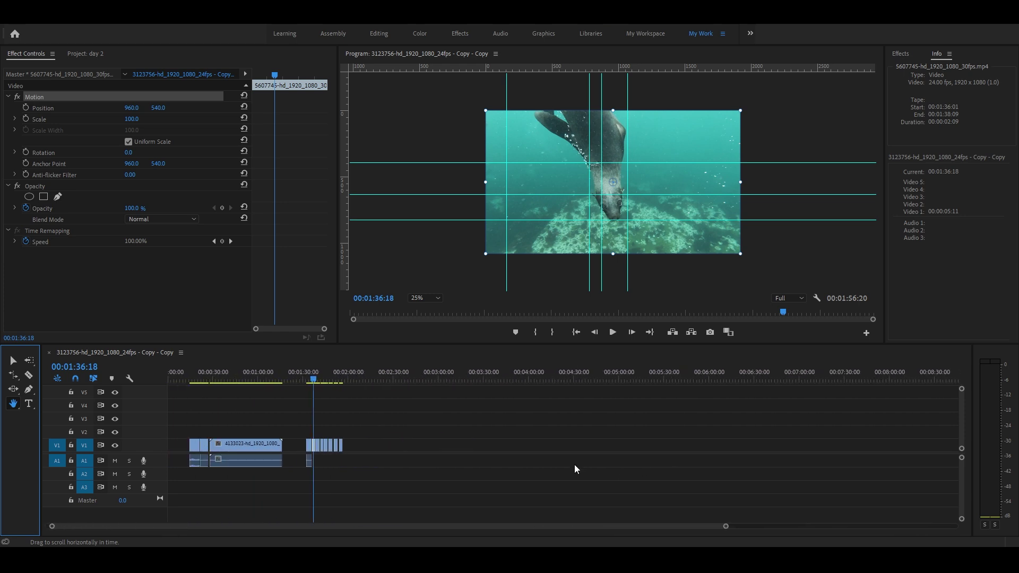
- Choose the Zoom Tool from the Hand tool flyout and zoom in on the long nature clip
left_click(10, 408)
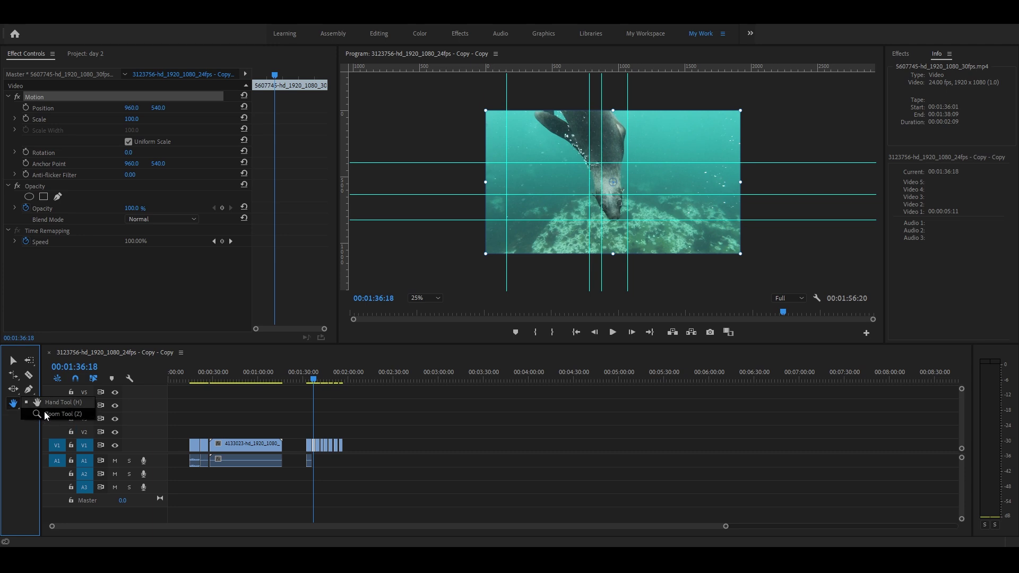
scroll(434, 466, "down", 2)
scroll(434, 466, "down", 2)
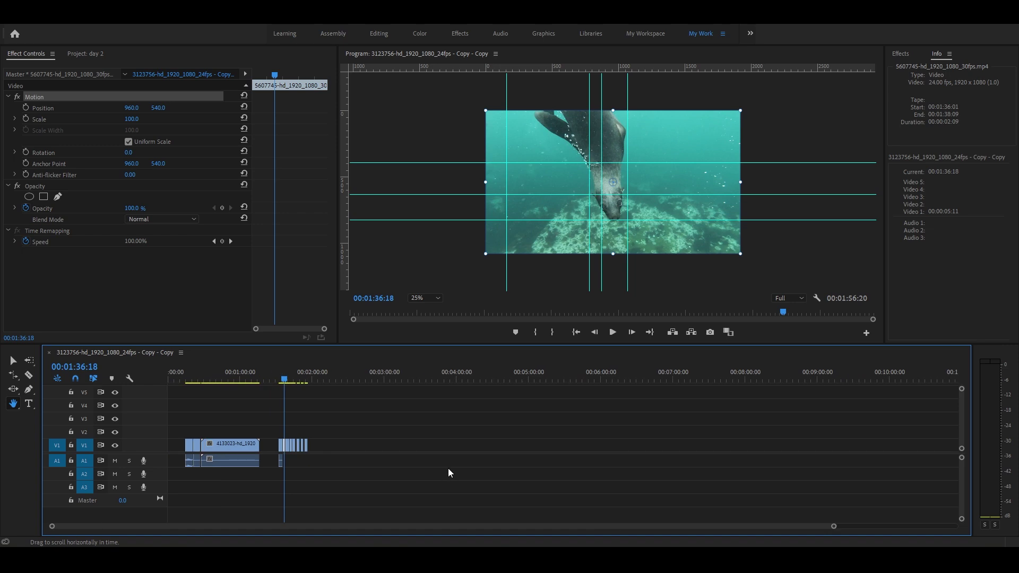
scroll(448, 473, "down", 1)
left_click_drag(13, 403, 43, 418)
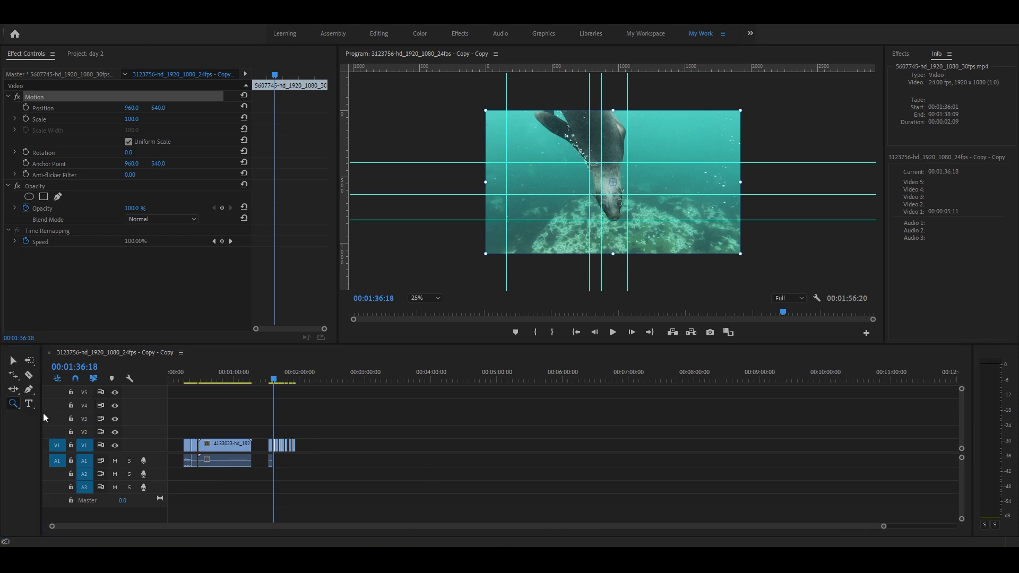
left_click(257, 434)
left_click(256, 427)
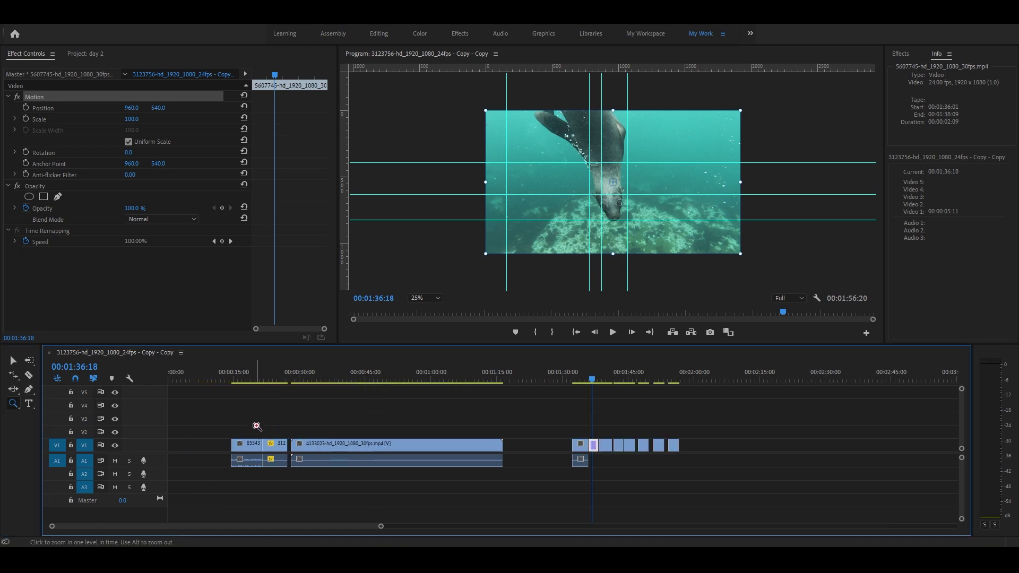
left_click(667, 425)
left_click(216, 425)
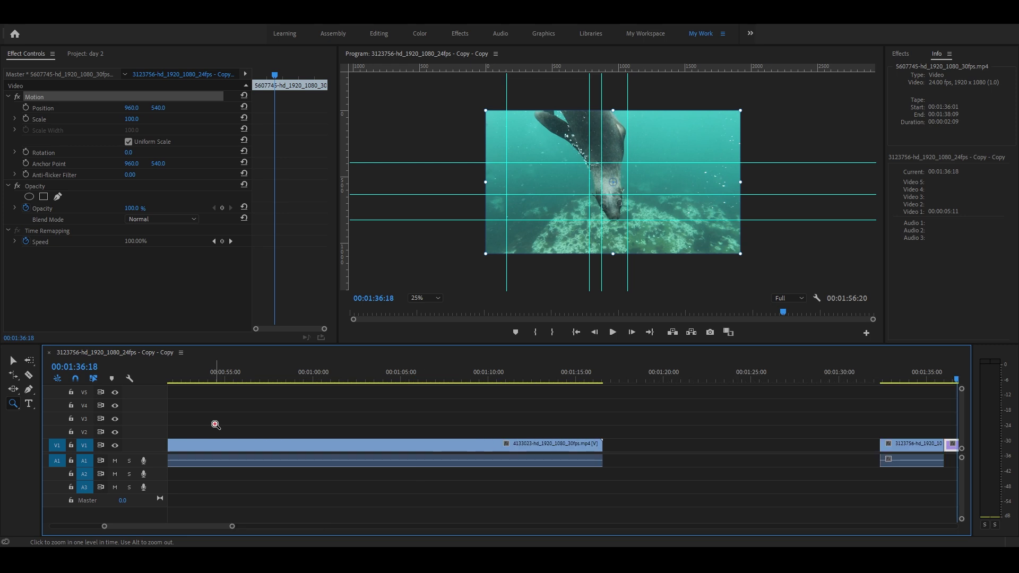
- Zoom back out until roughly the first six and a half minutes are visible
left_click(499, 511, "alt")
left_click(513, 499, "alt")
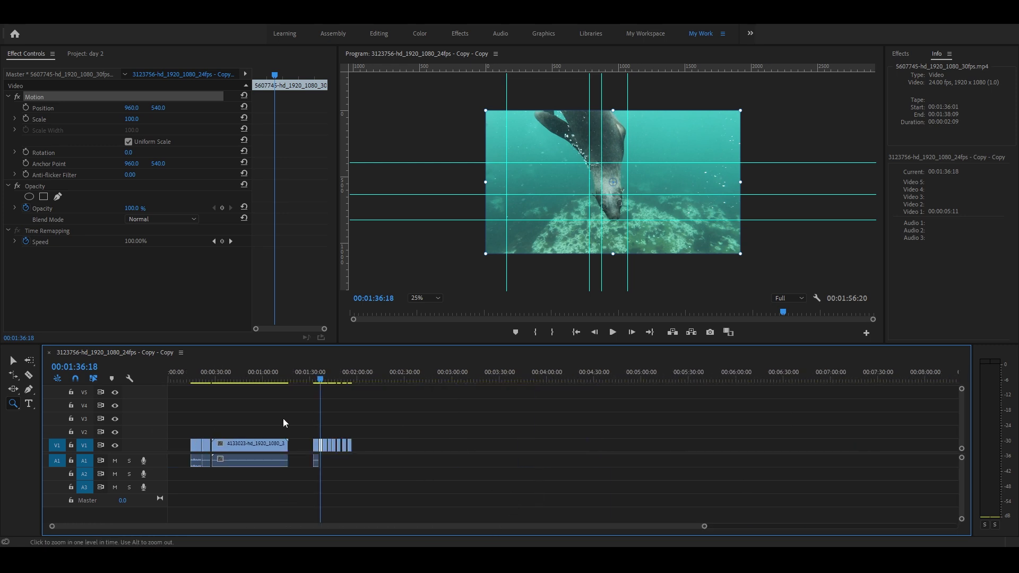
left_click(283, 423)
left_click(335, 444)
left_click(334, 444, "alt")
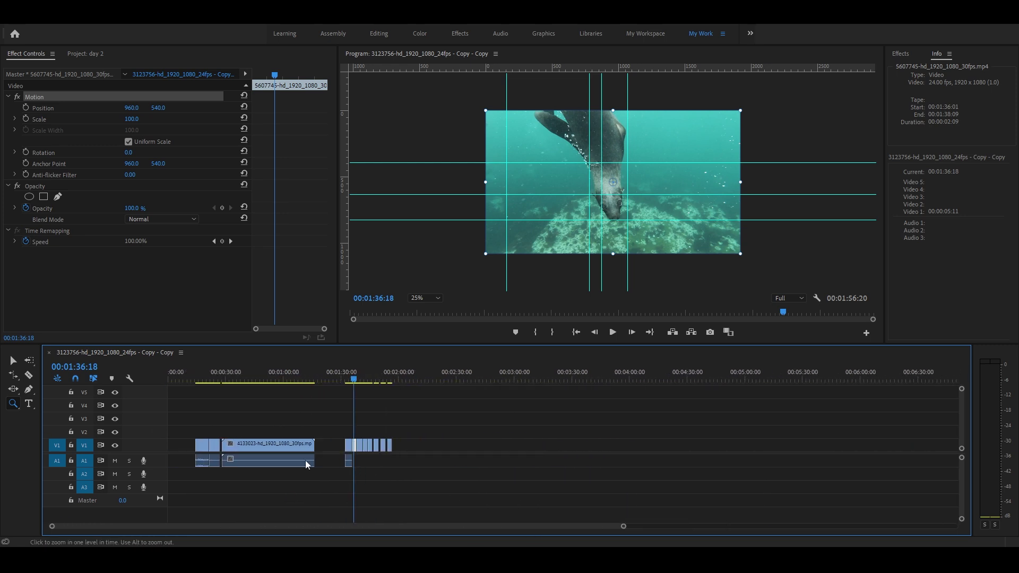
left_click(29, 405)
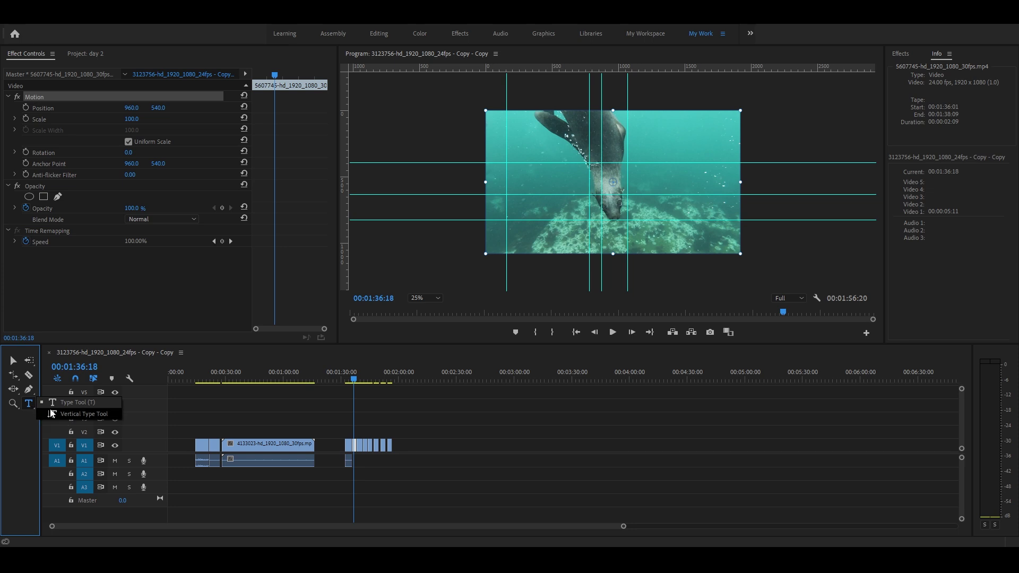
- Add a horizontal title reading 'ergtewwert w' over the centre of the seal clip
left_click(77, 403)
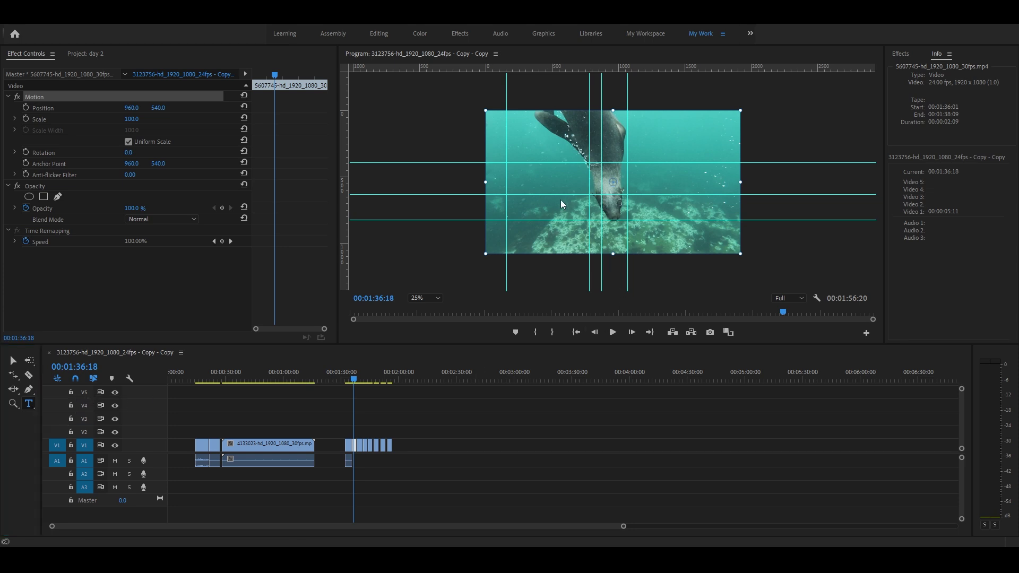
left_click(351, 420)
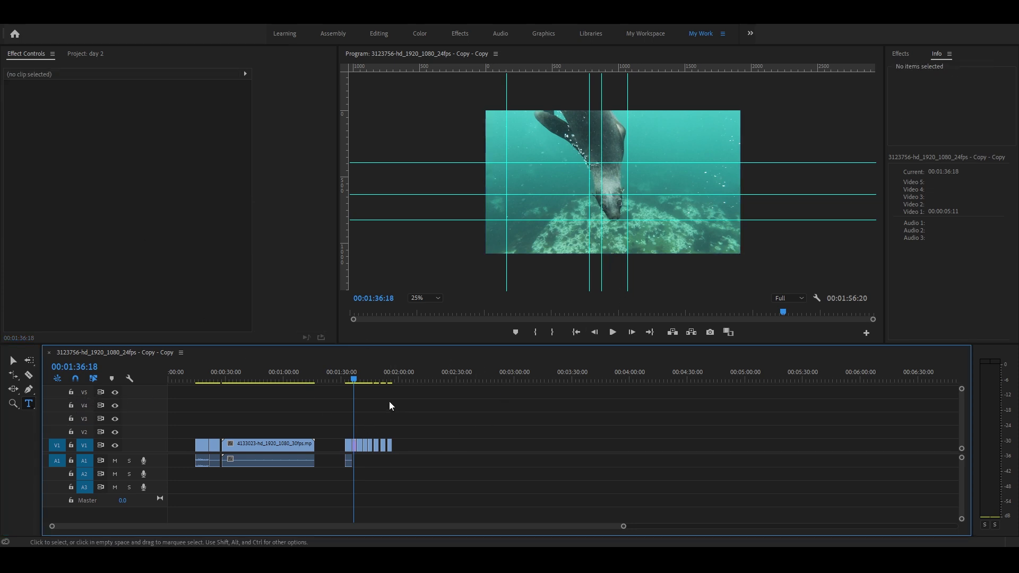
left_click(556, 175)
type("er")
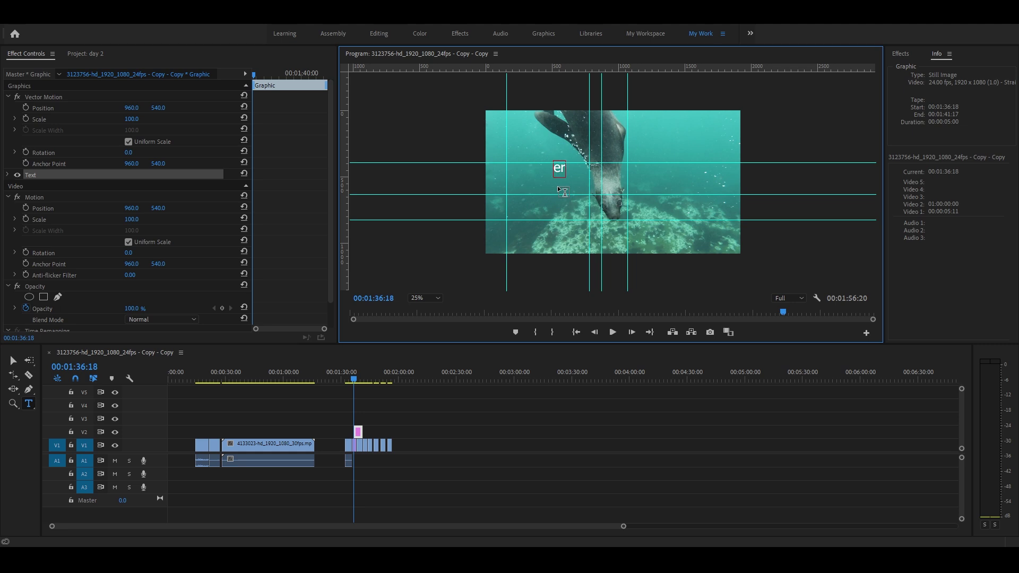
type("gtewwert w")
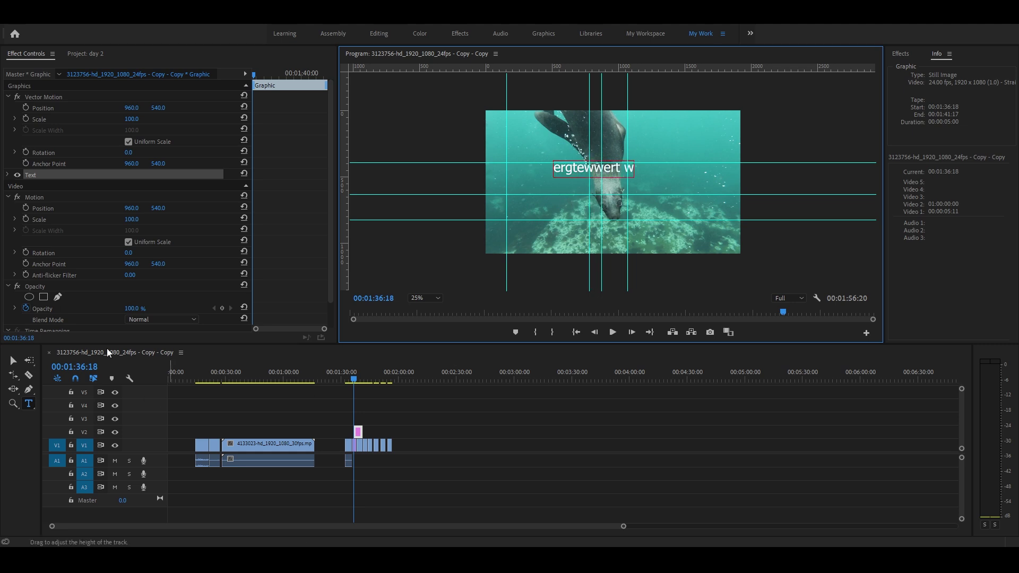
scroll(71, 226, "down", 1)
left_click(362, 408)
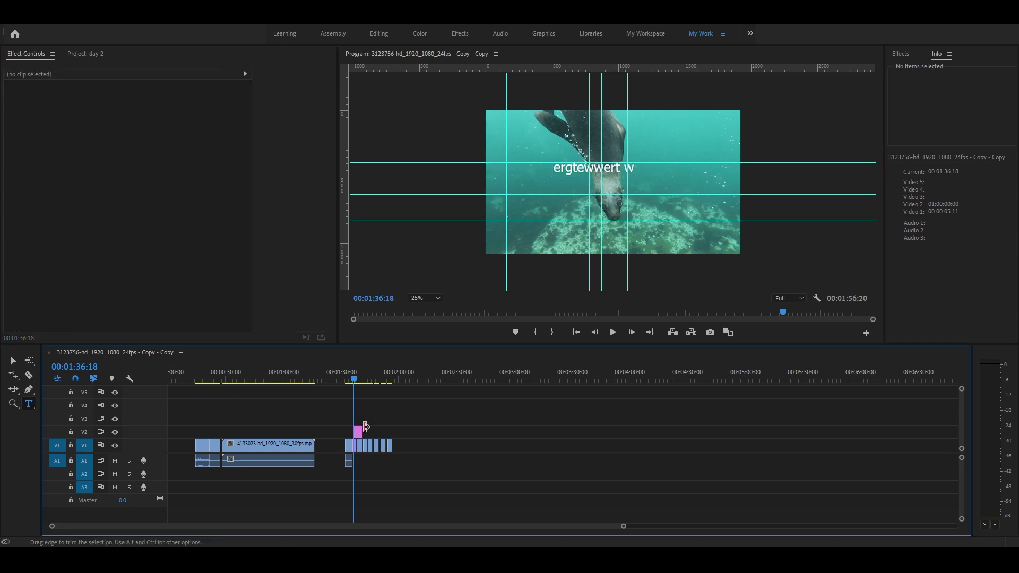
left_click(359, 435)
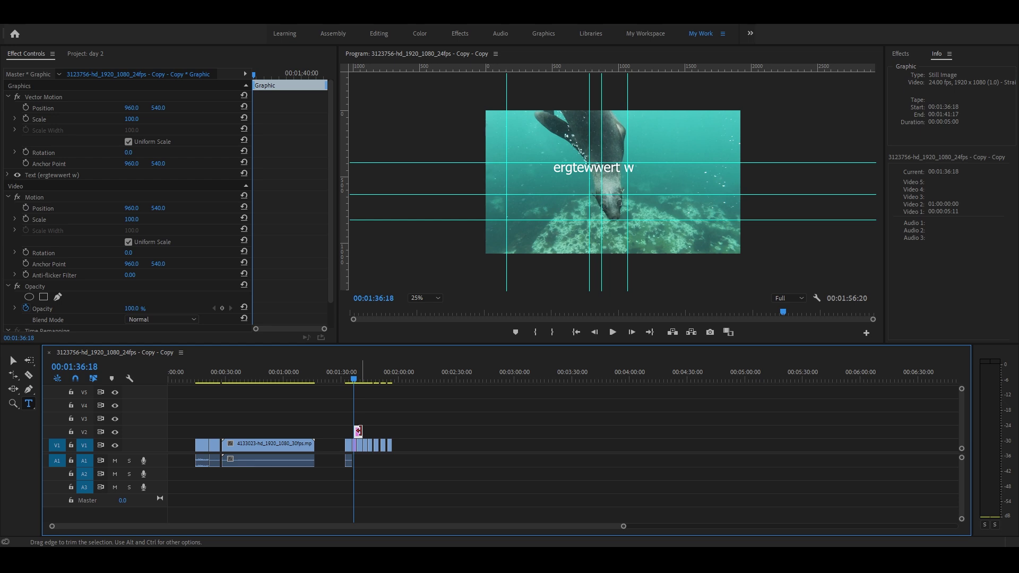
- Start a vertical text box to the right of the title with the Vertical Type Tool
left_click(33, 403)
left_click(47, 414)
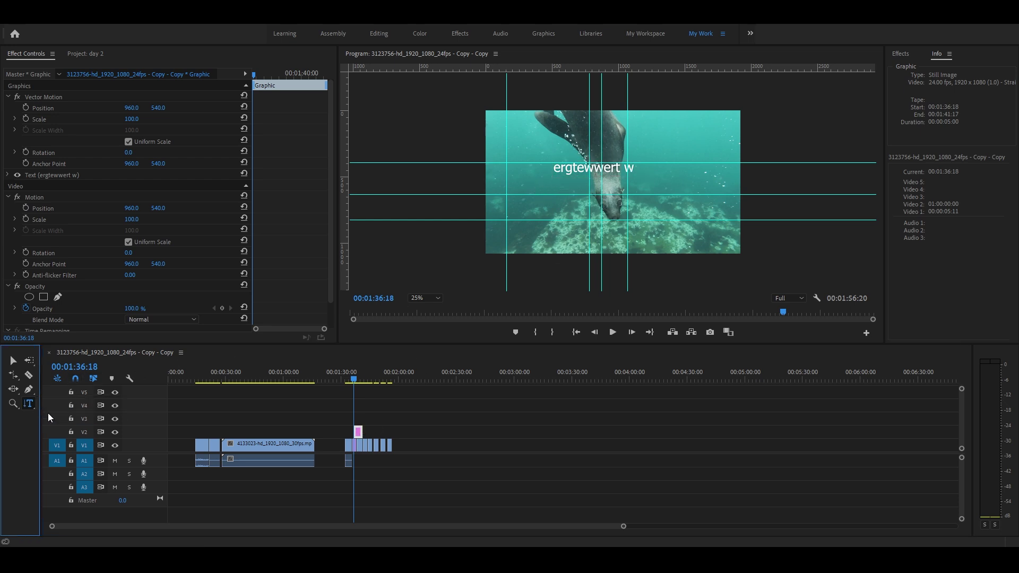
left_click(663, 136)
- Enter 'fgregrg' as the vertical text, save the project, and switch to the Selection Tool
type("fgreg")
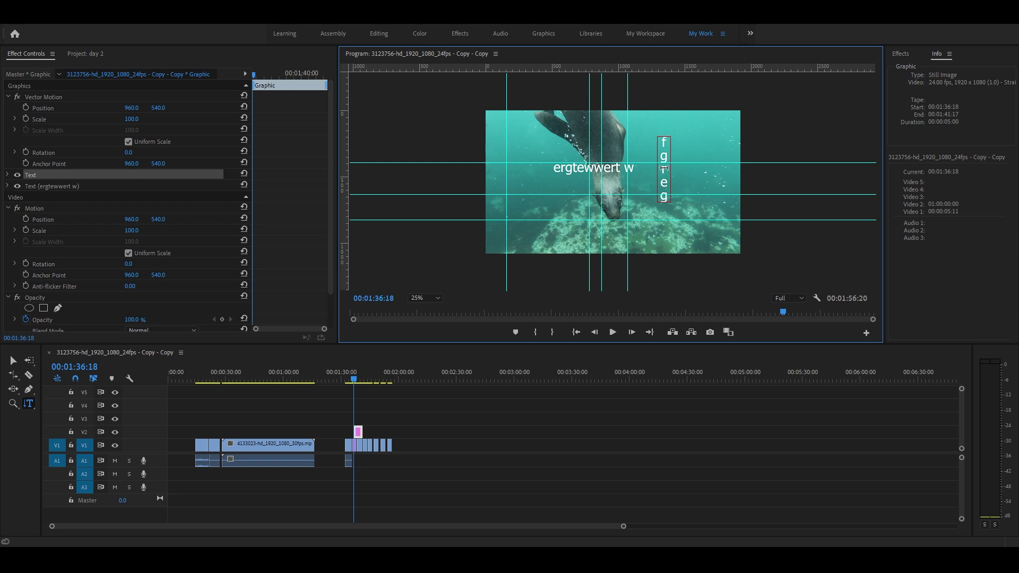
type("rg")
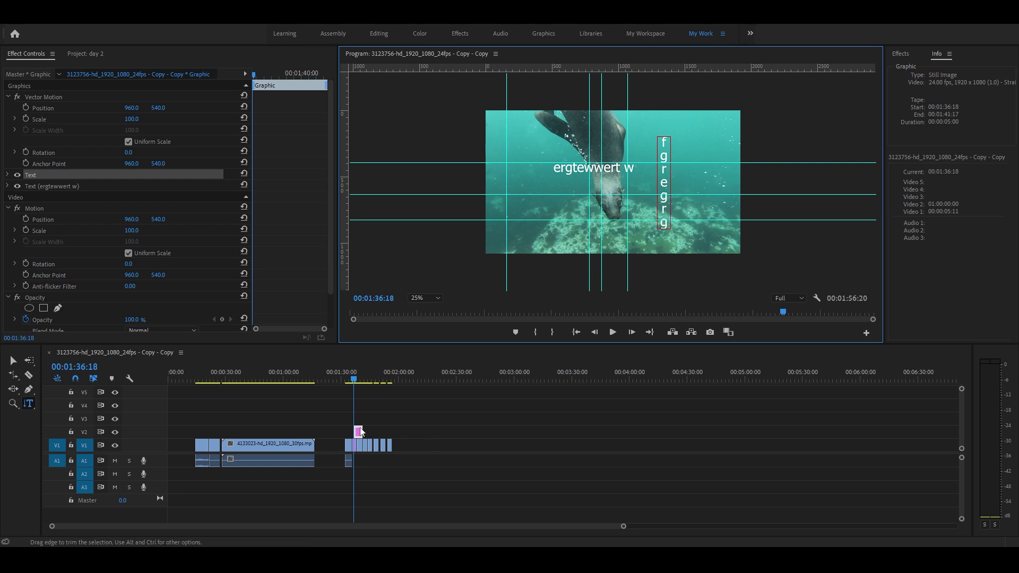
left_click(359, 433)
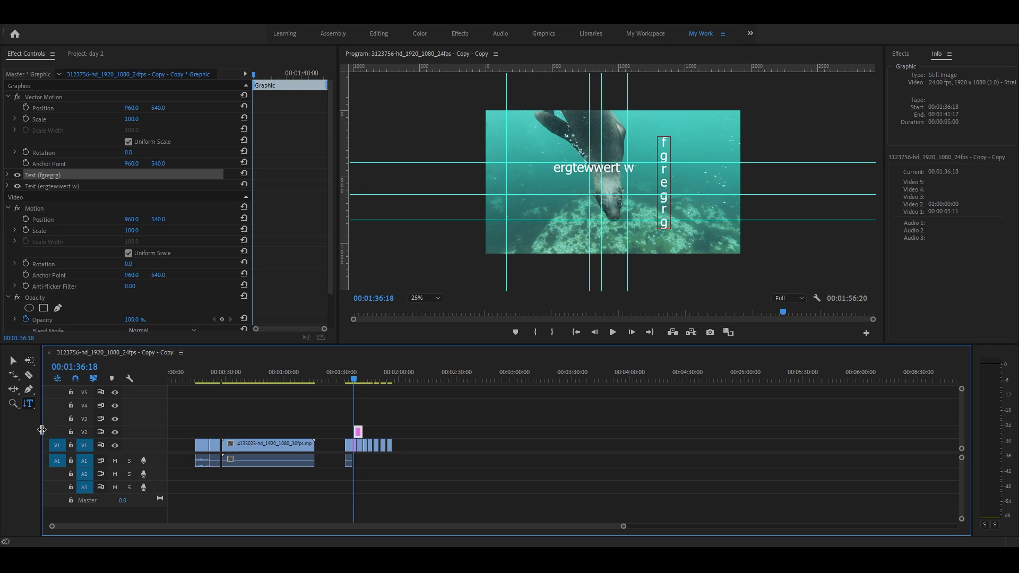
key("ctrl+s")
left_click(14, 362)
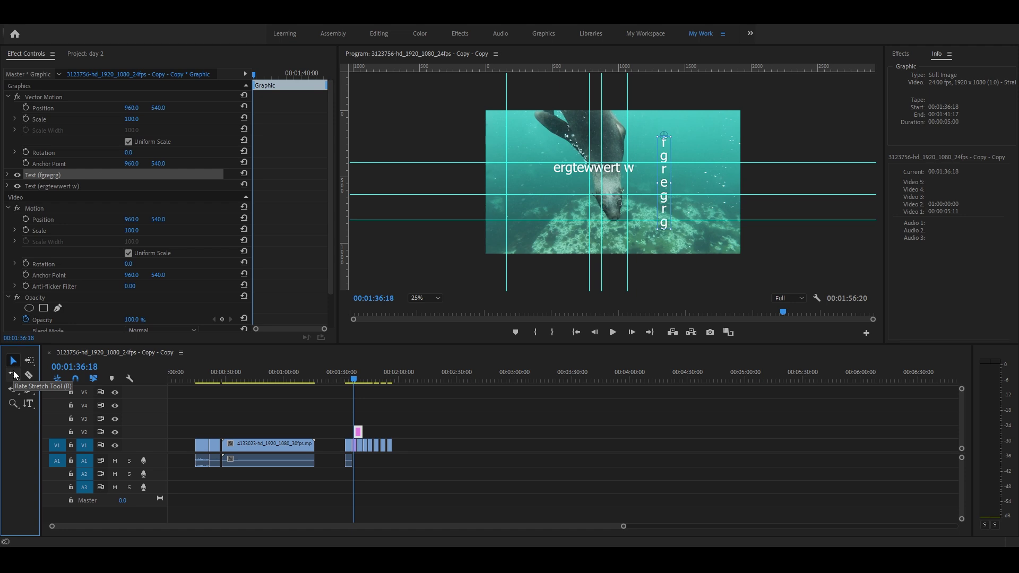
left_click(16, 375)
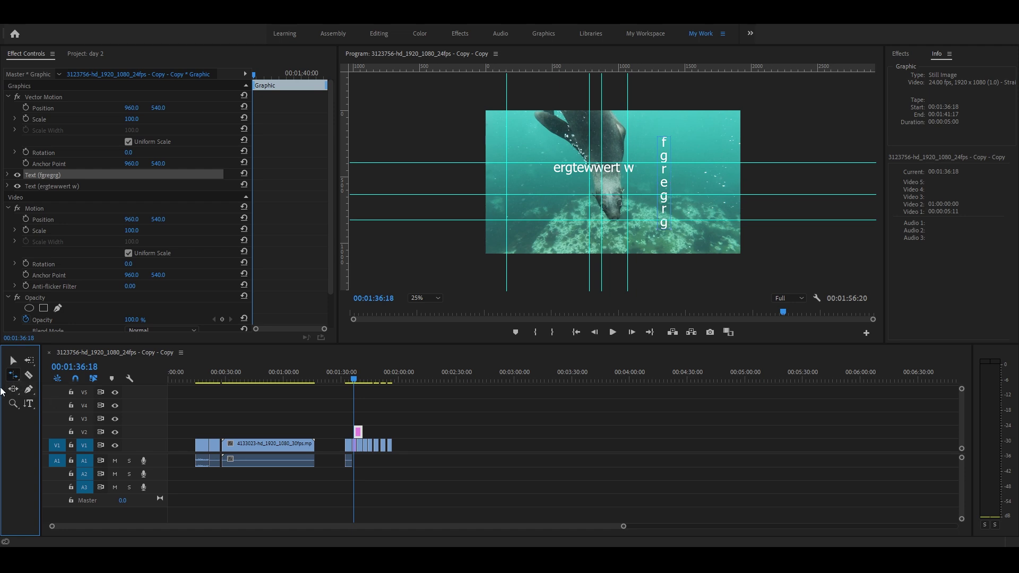
left_click(30, 376)
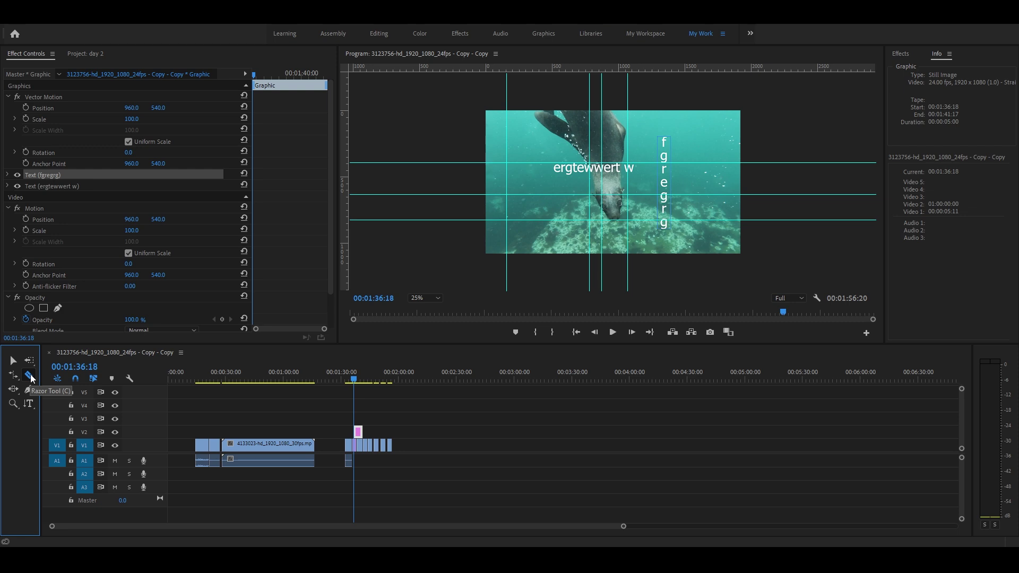
left_click(29, 404)
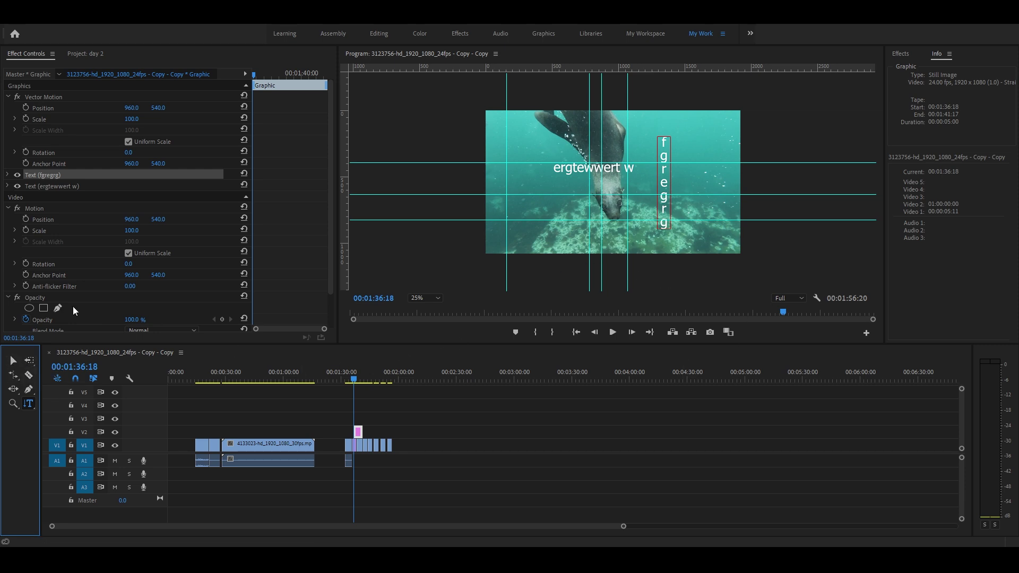
left_click(29, 375)
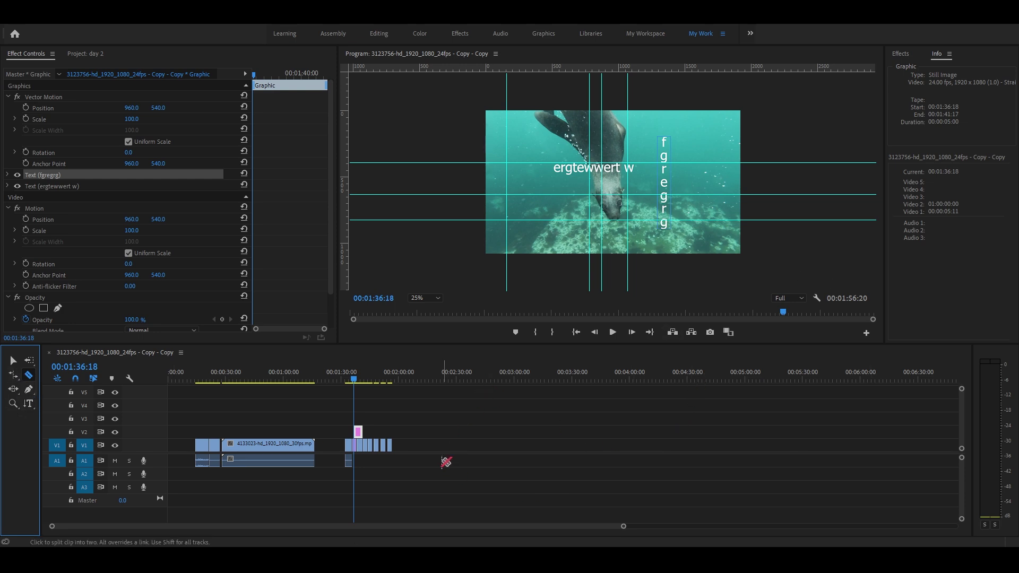
key("a")
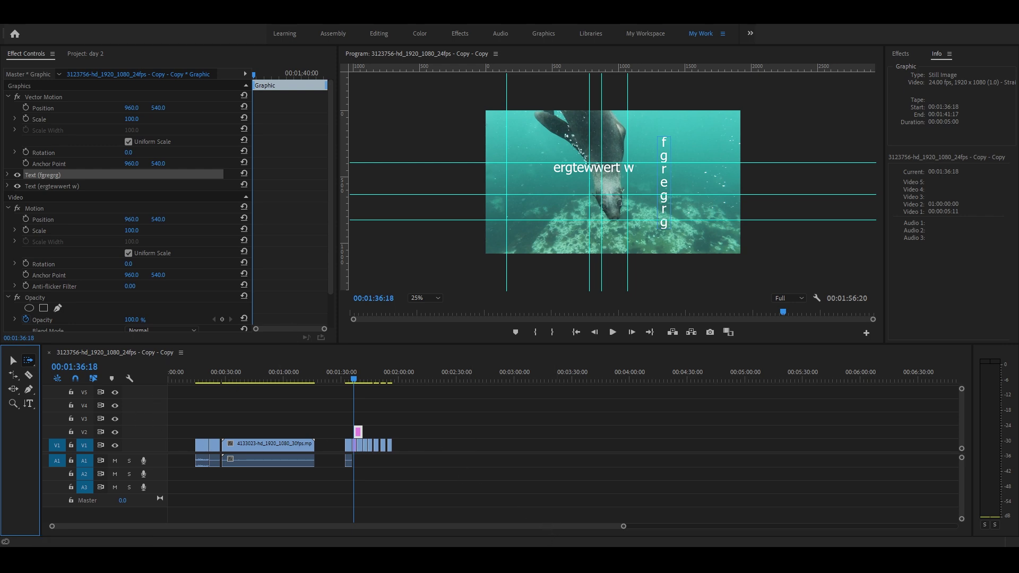
key("alt+s")
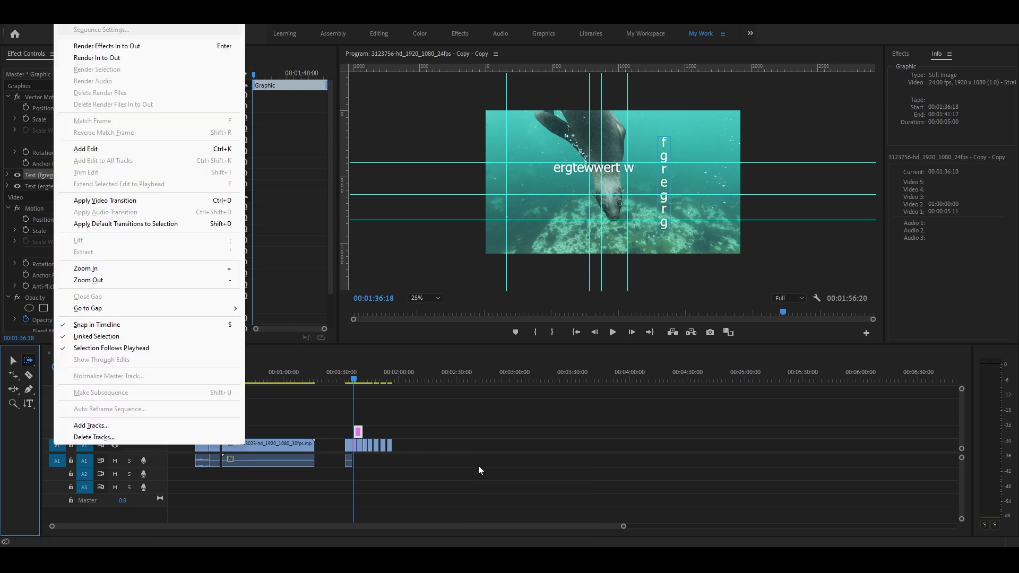
left_click(481, 502)
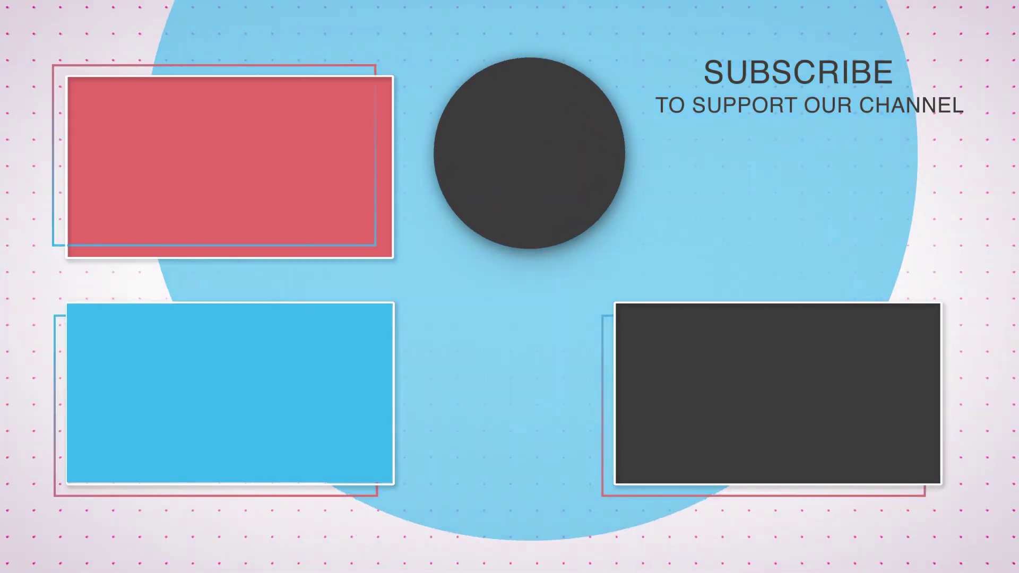